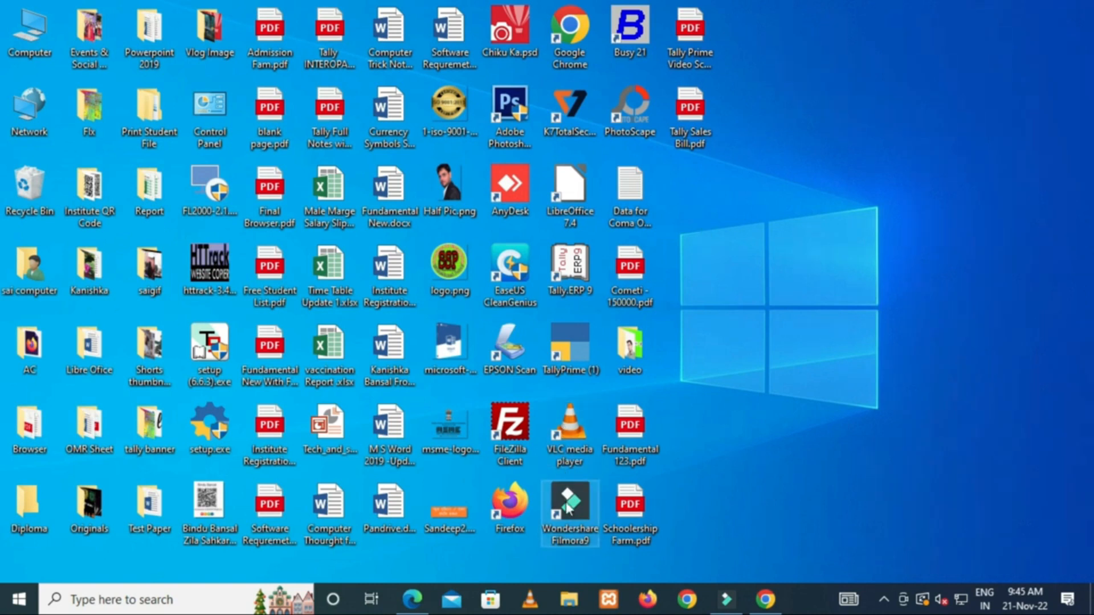
Launch TallyPrime from its desktop shortcut.
double_click(560, 346)
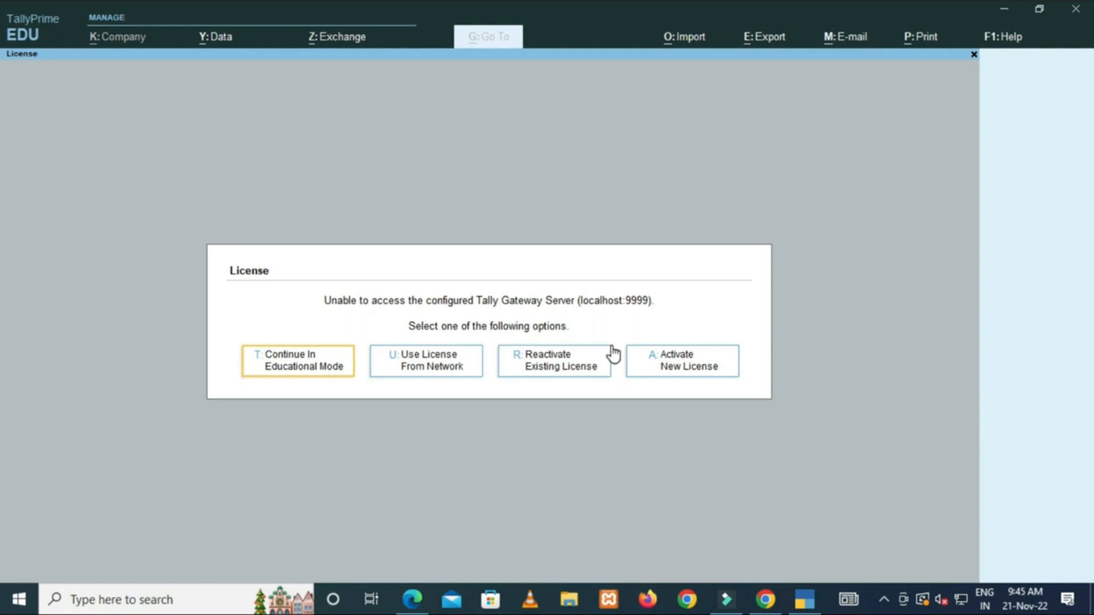
Continue in Educational Mode from the License dialog.
click(317, 366)
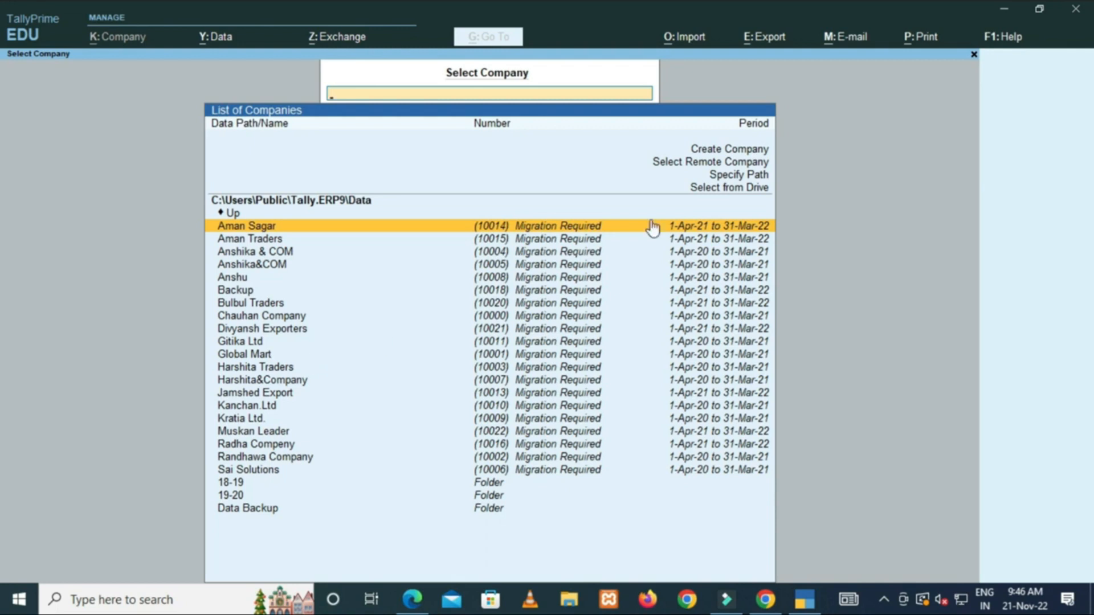
Open a blank Company Creation form, then bring up the Tally Sales Bill.pdf for reference.
click(747, 152)
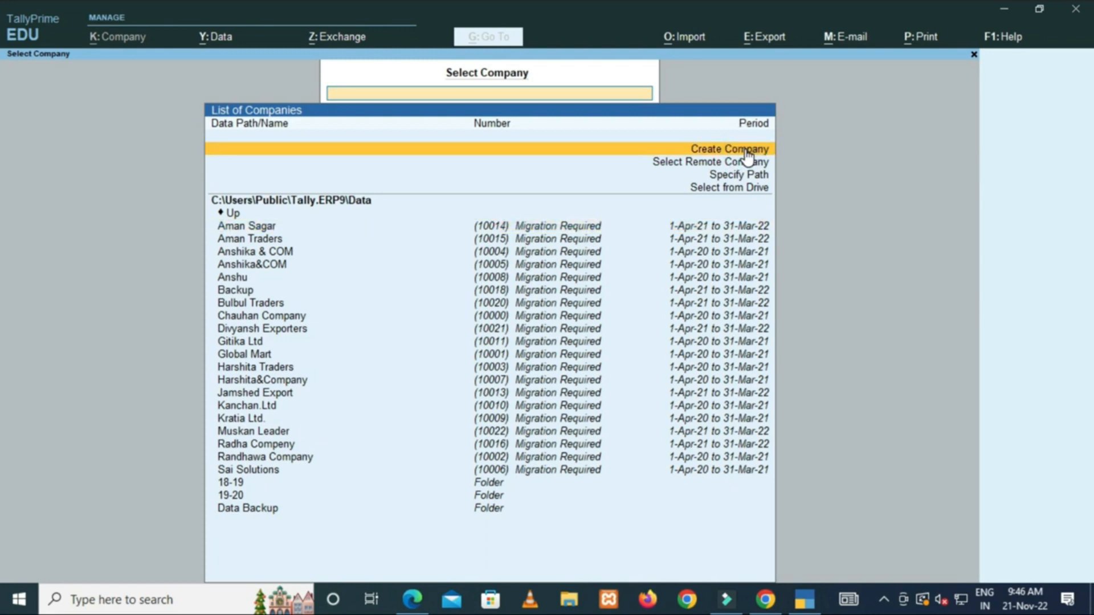
click(747, 153)
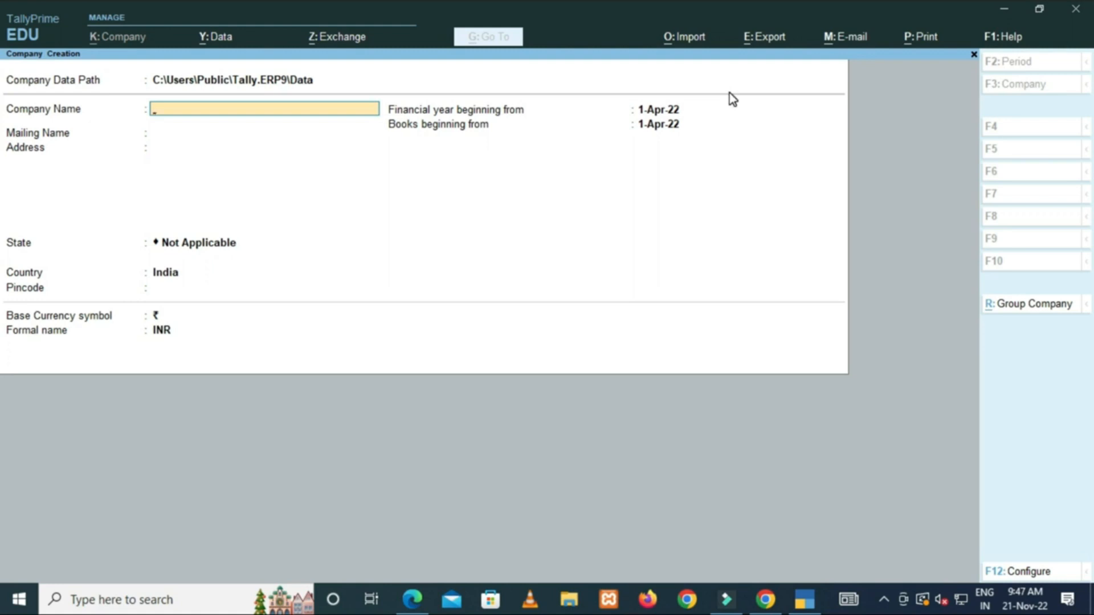
key(alt+Tab)
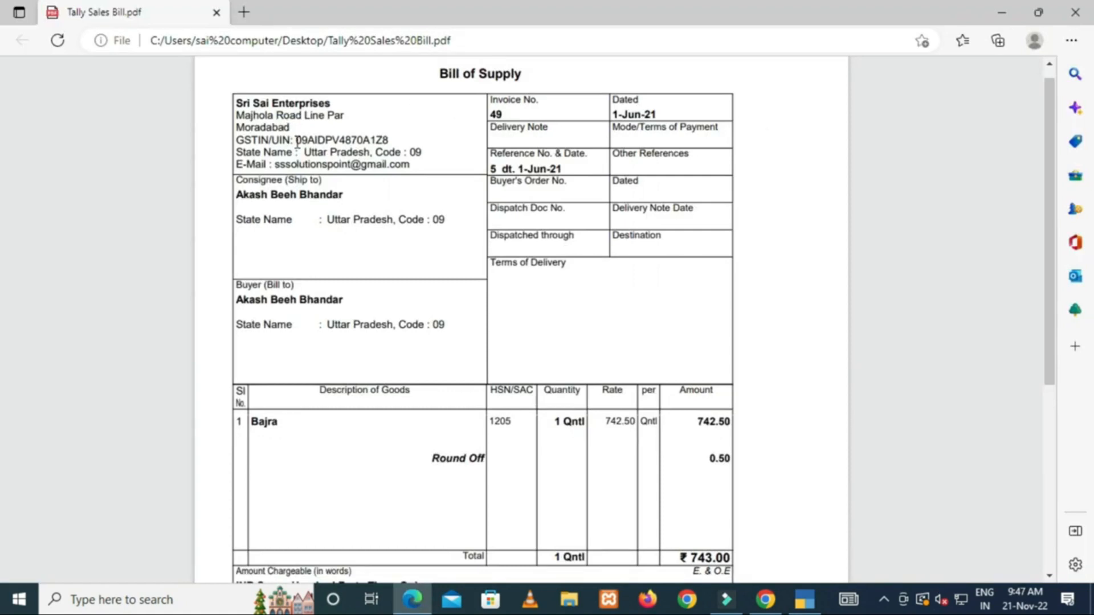
Go back from the sales bill PDF to TallyPrime's Company Creation form.
key(alt+Tab)
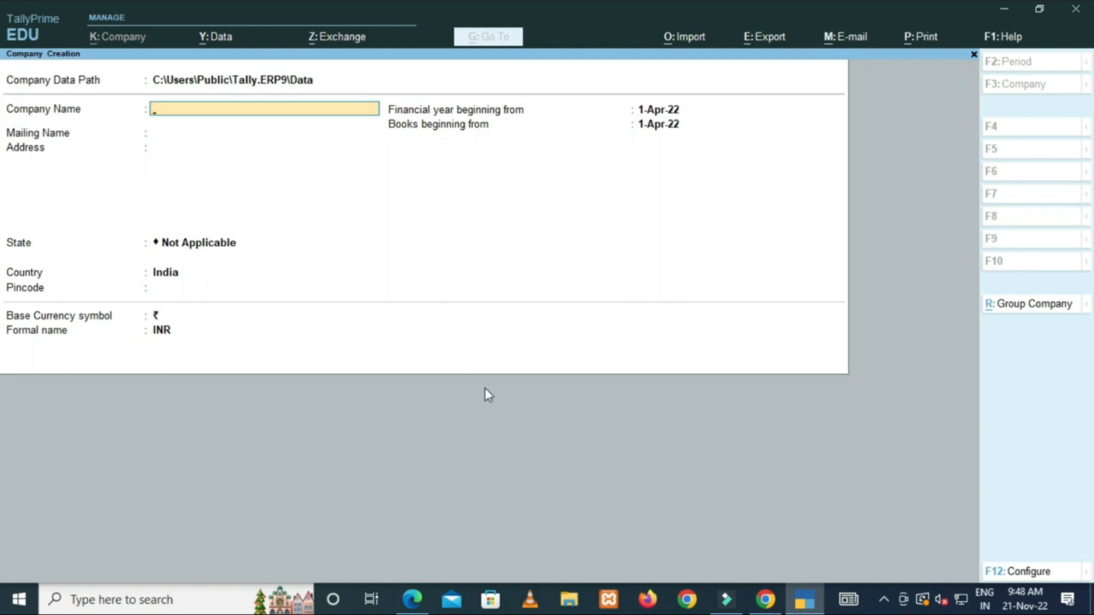
In Configure, set Contact Details, TallyVault, User Access Control and Additional Base Currency to Yes.
click(1050, 575)
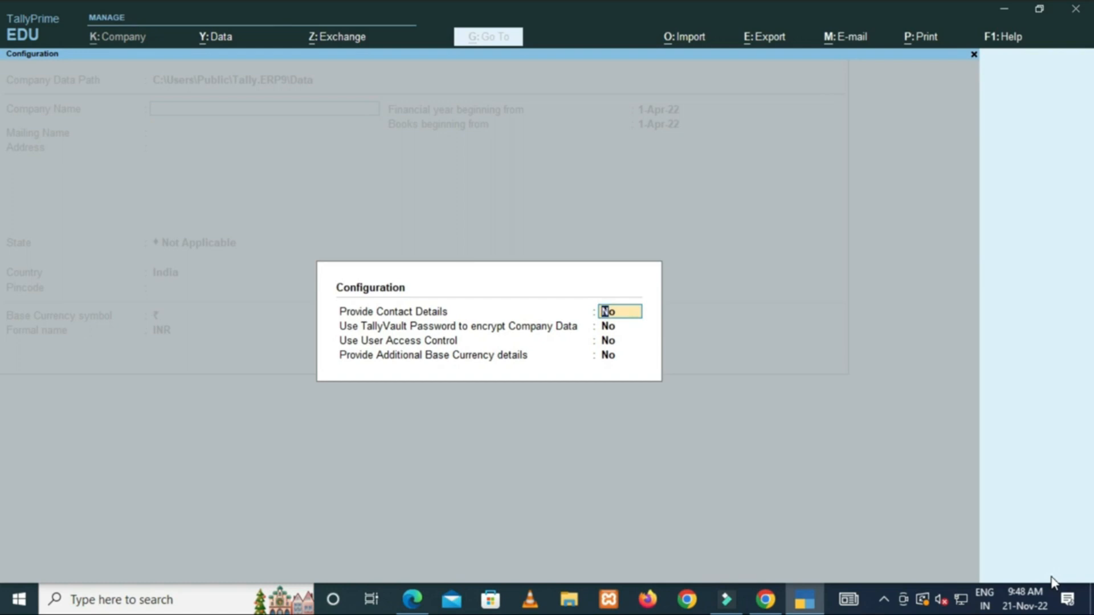
text(y)
key(Return)
text(y)
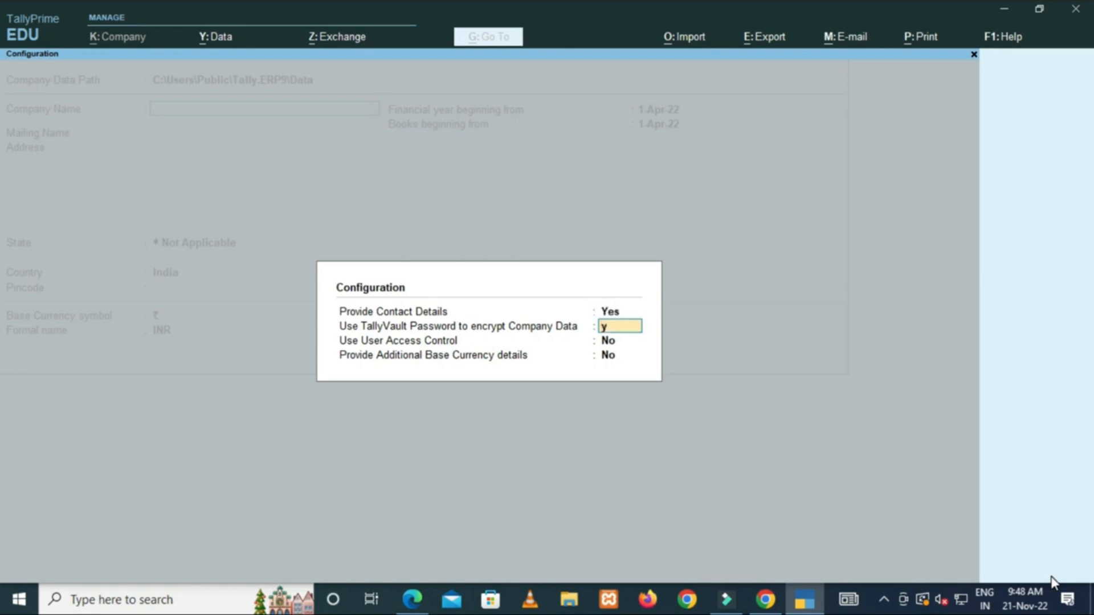
key(Return)
text(y)
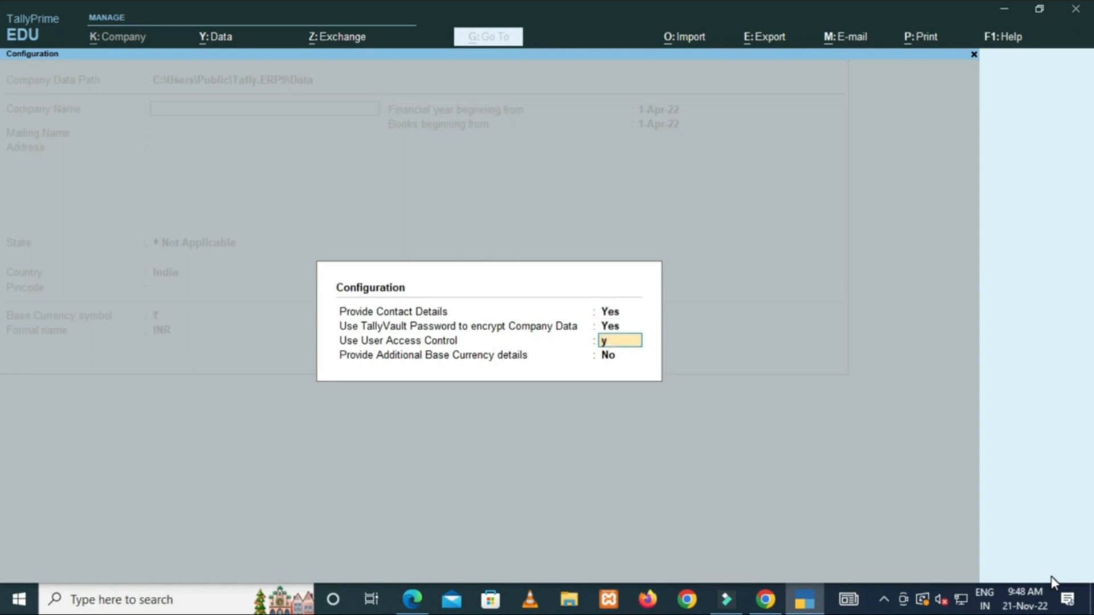
key(Return)
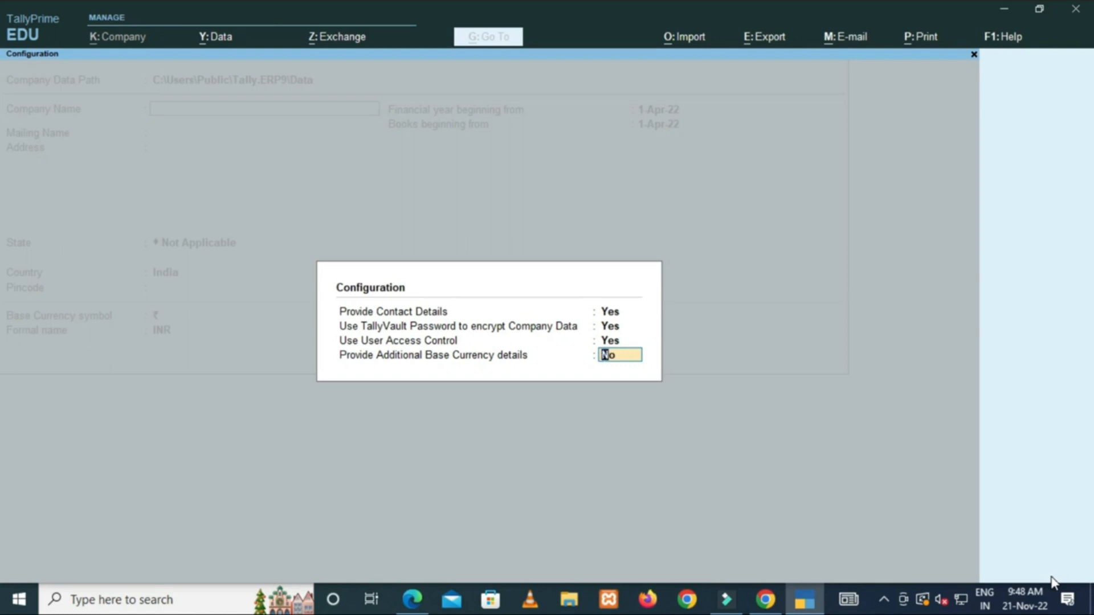
text(y)
key(Return)
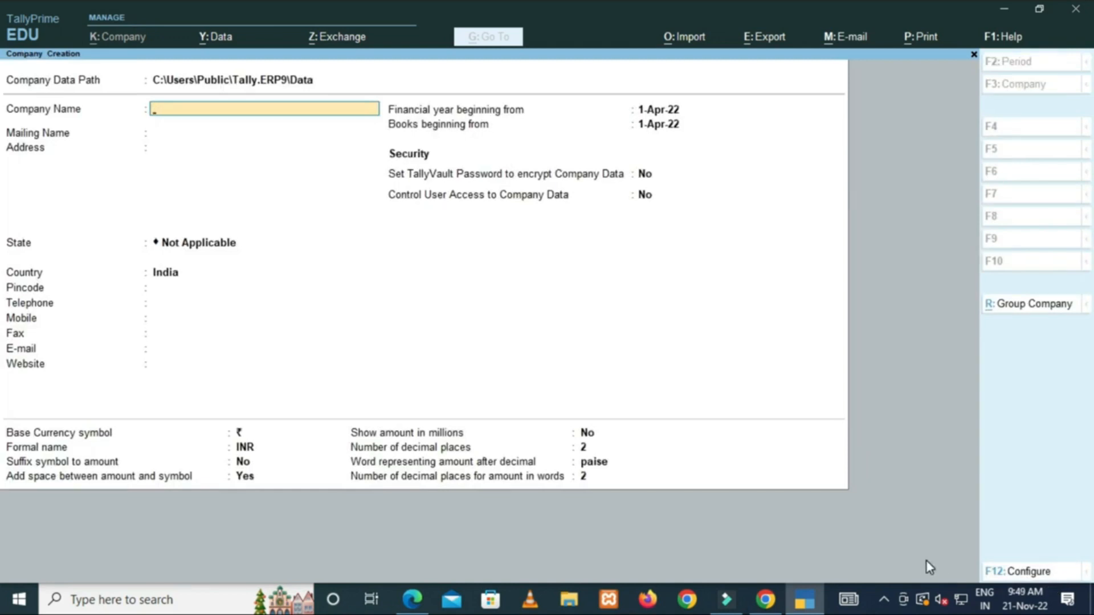
text(Sri Sai Solutions Point)
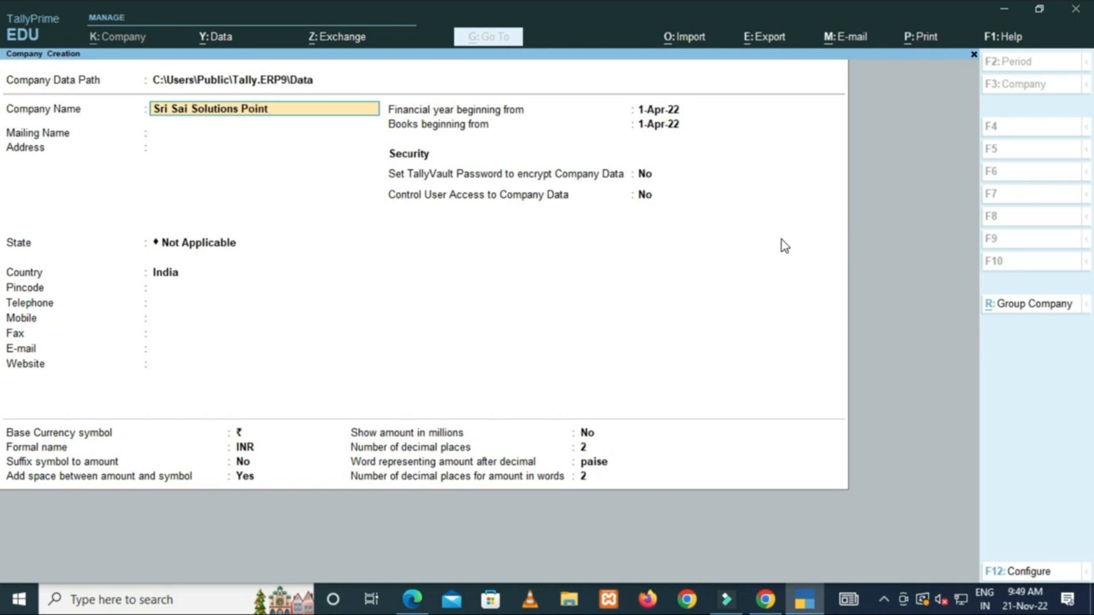
key(Return)
key(Return)
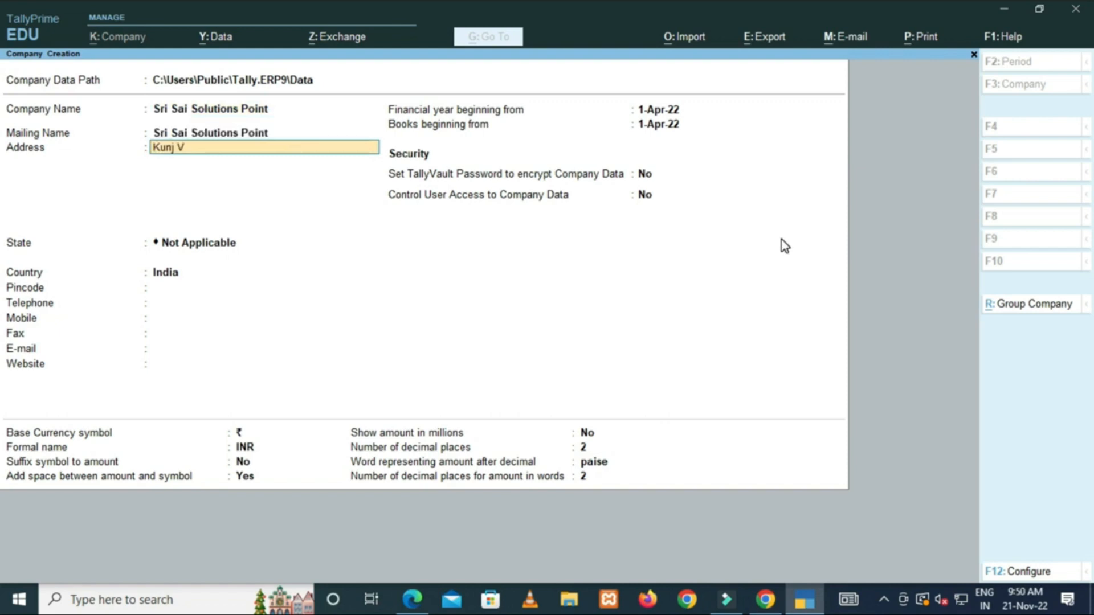
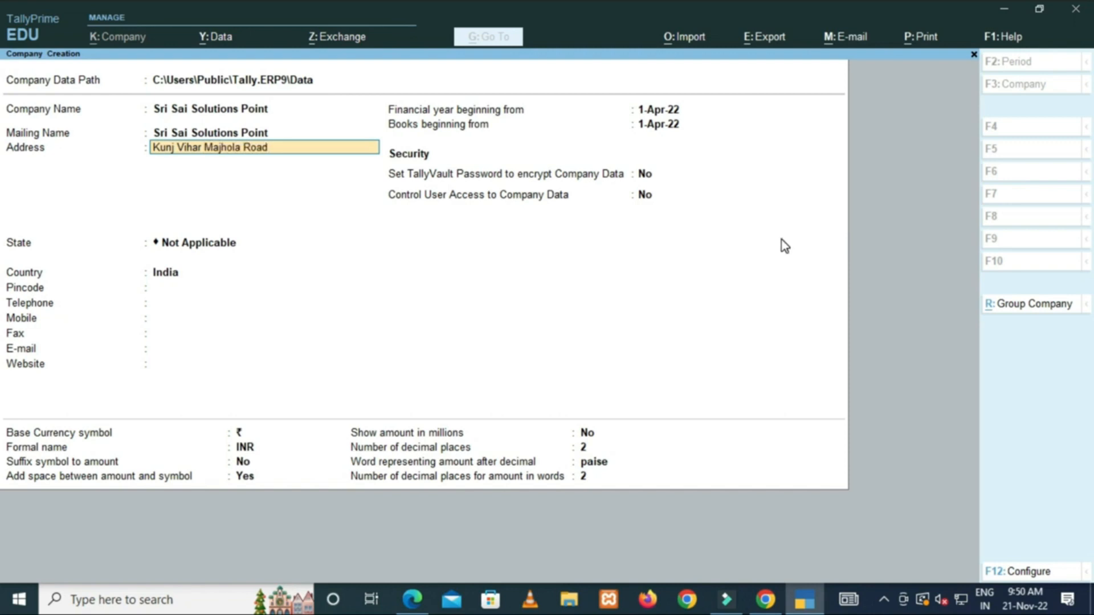
key(Return)
text(Line Pa)
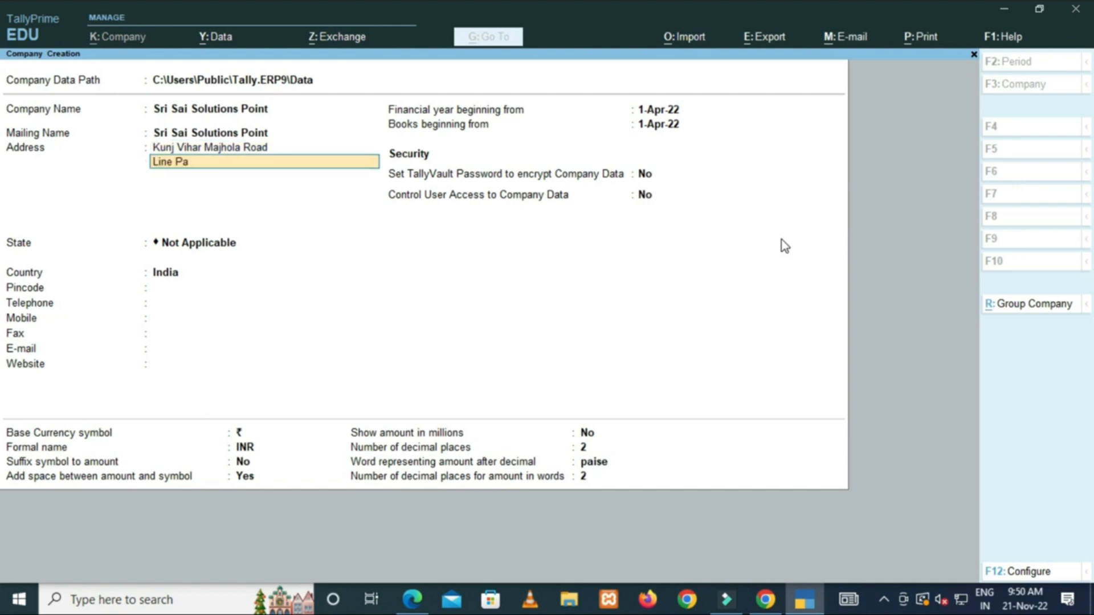
text(r Moradabad)
key(Return)
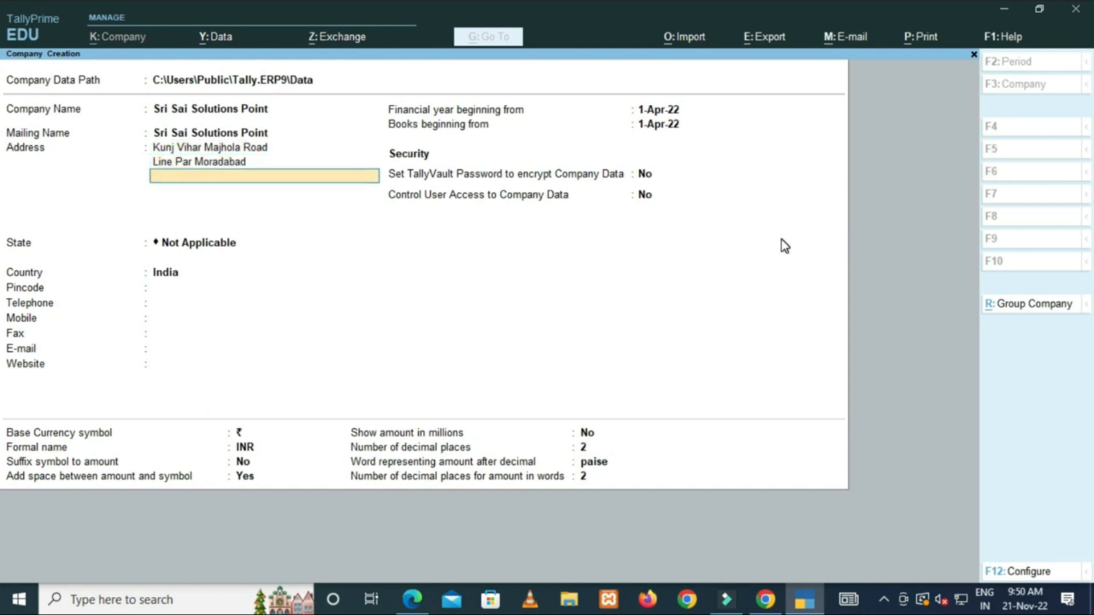
key(Return)
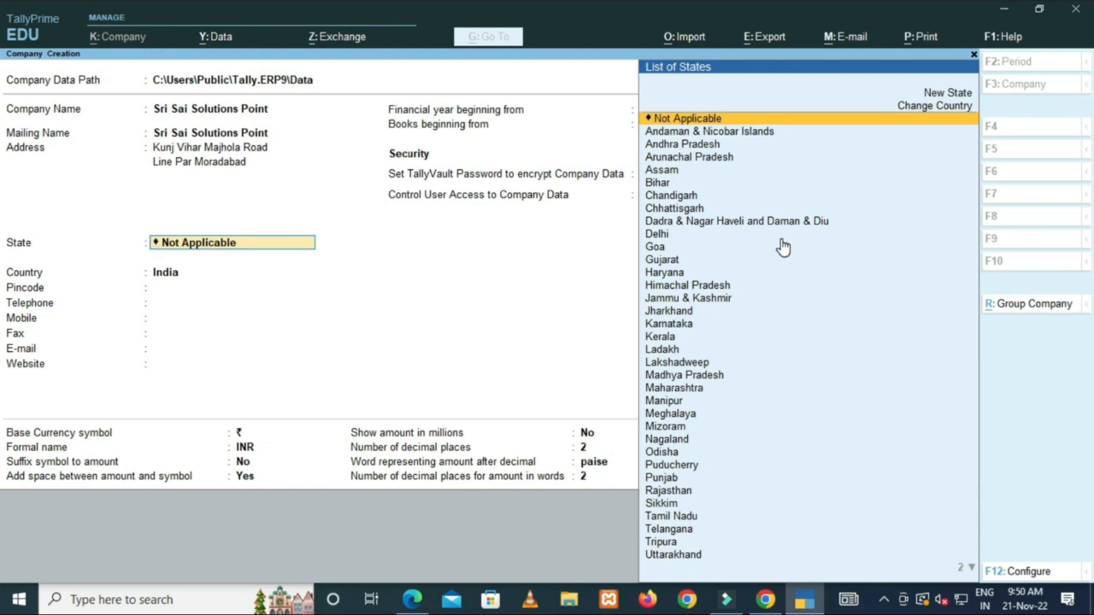
Select Uttar Pradesh as the state and type the pincode 2440041.
text(U)
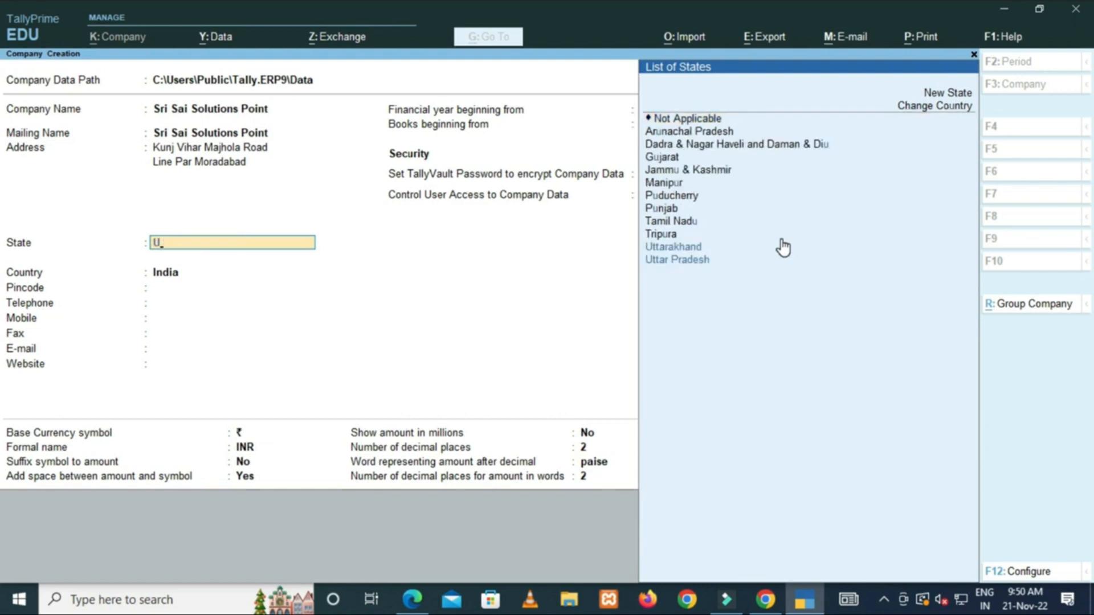
key(Down)
key(Return)
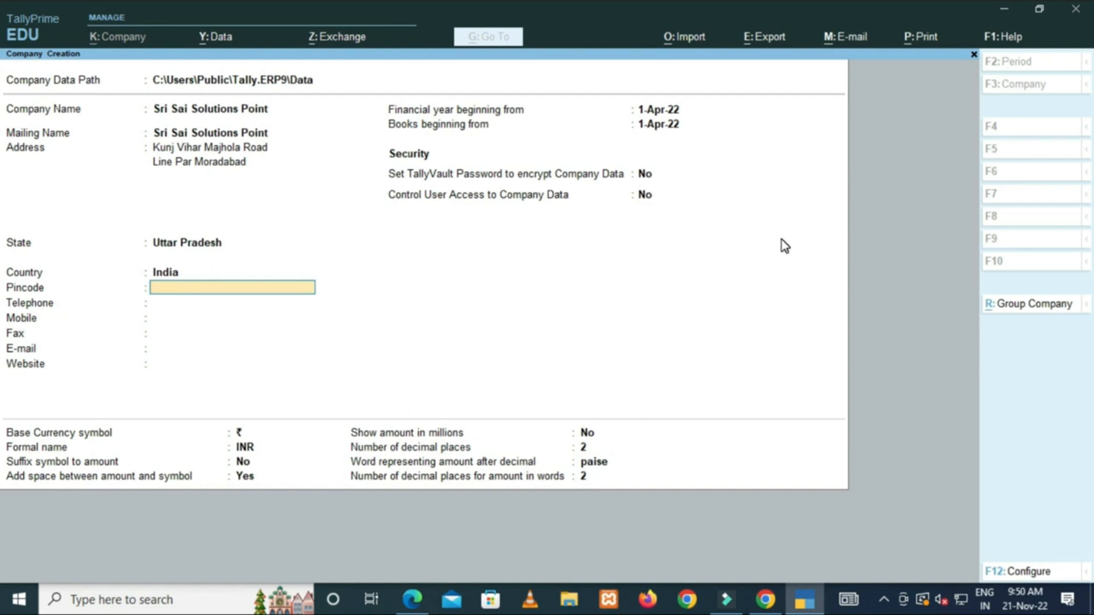
text(2440041)
Correct the pincode to 244001 and enter the company's telephone number.
key(BackSpace)
key(BackSpace)
text(1)
key(Return)
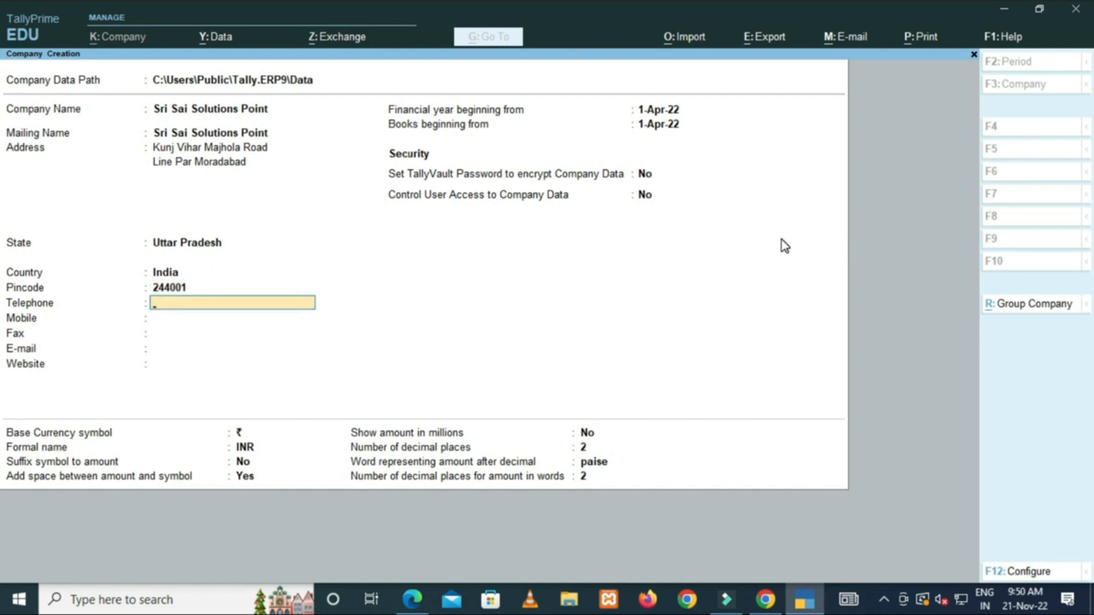
key(Return)
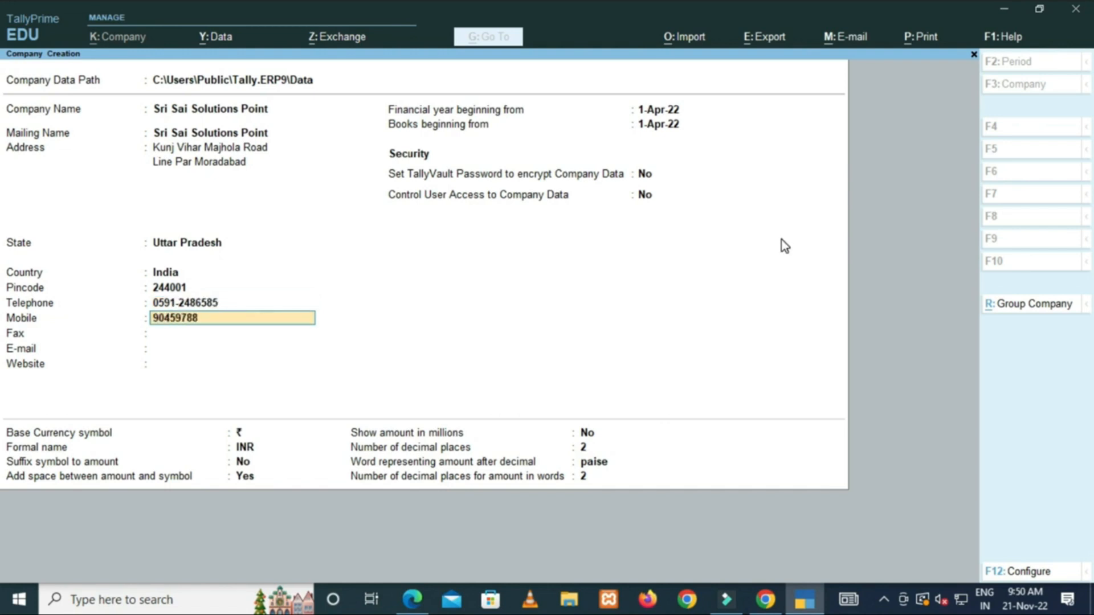
Fill in the company's mobile, fax and e-mail, and start the website with 'www'.
key(Return)
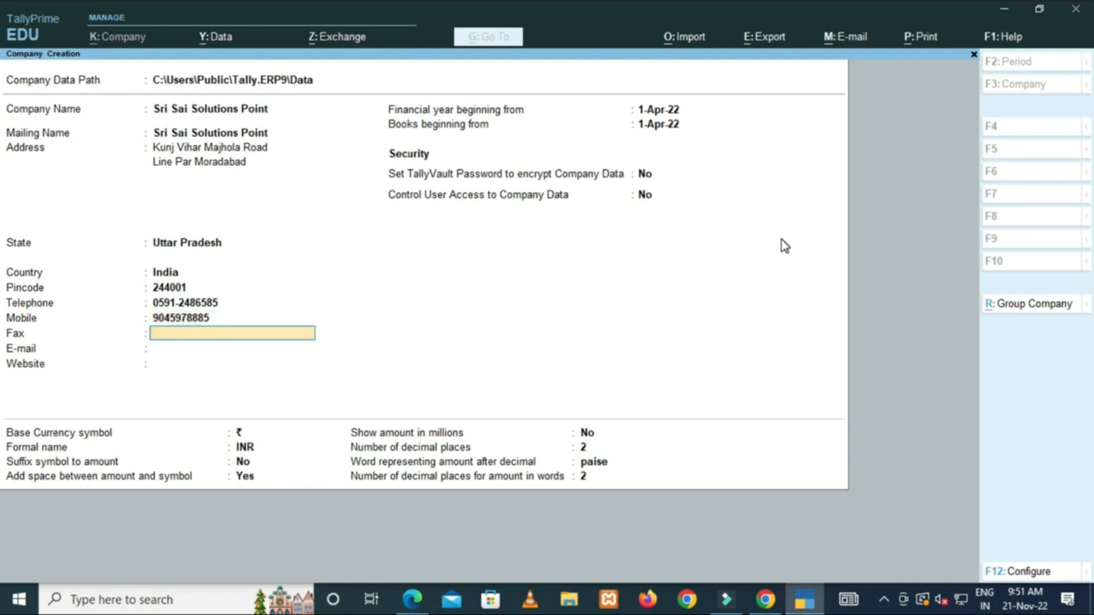
key(Return)
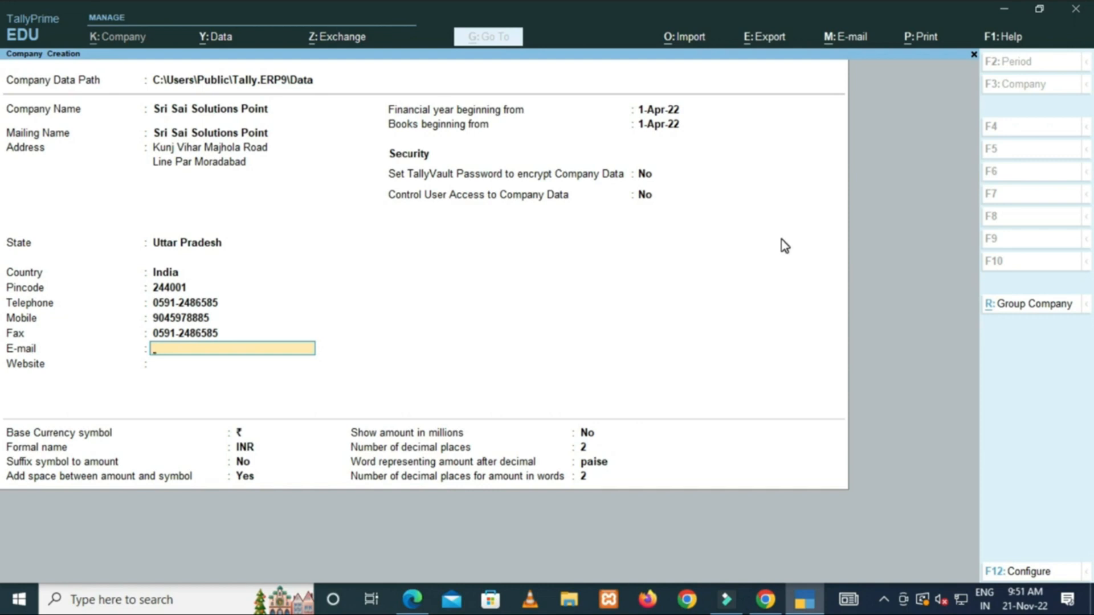
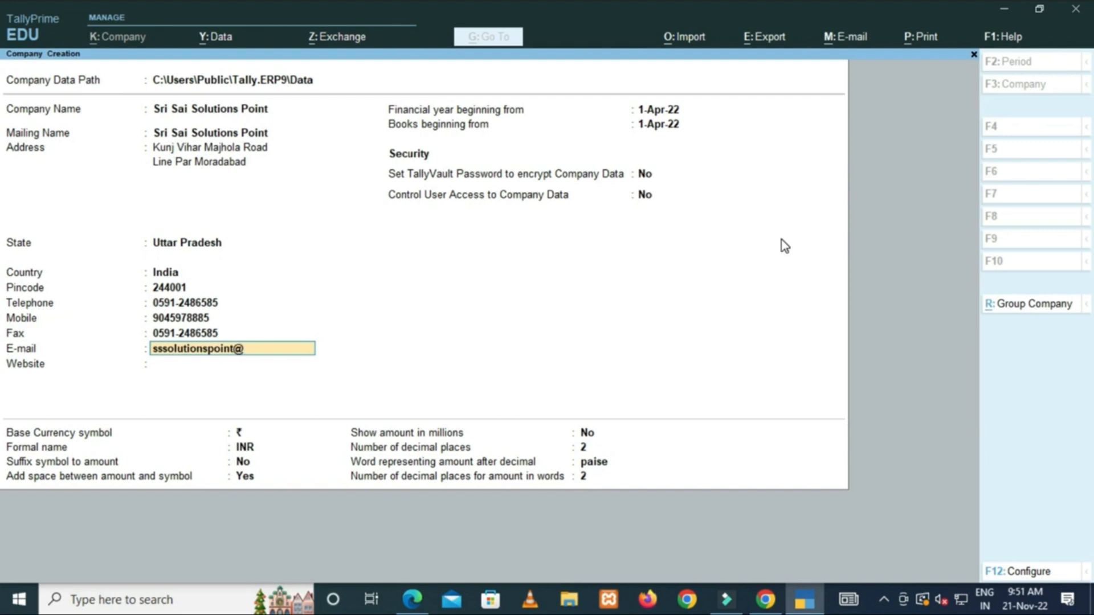
key(Return)
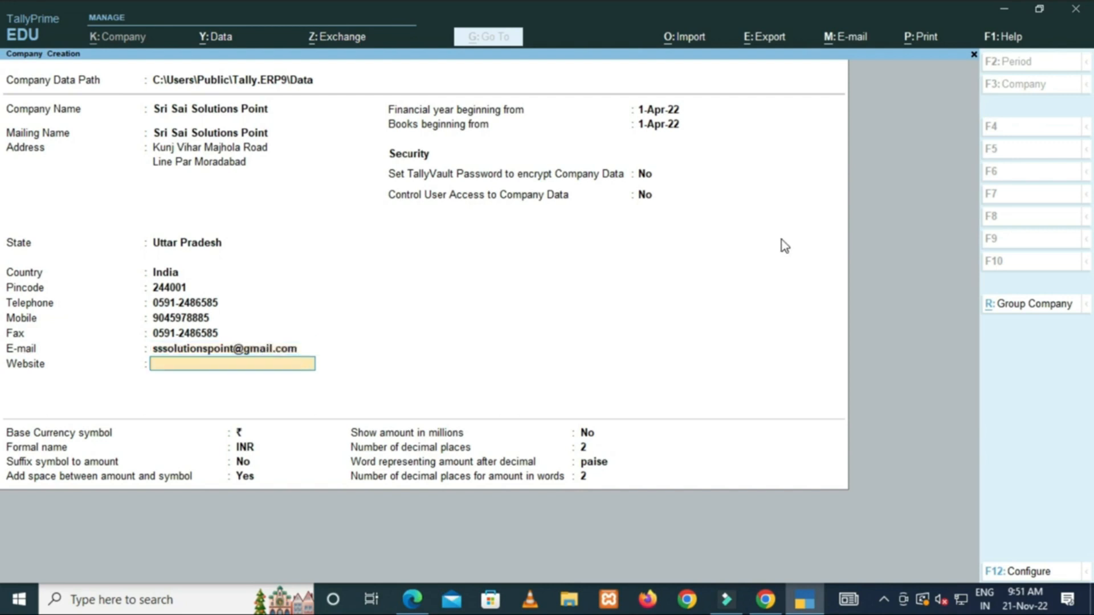
text(www)
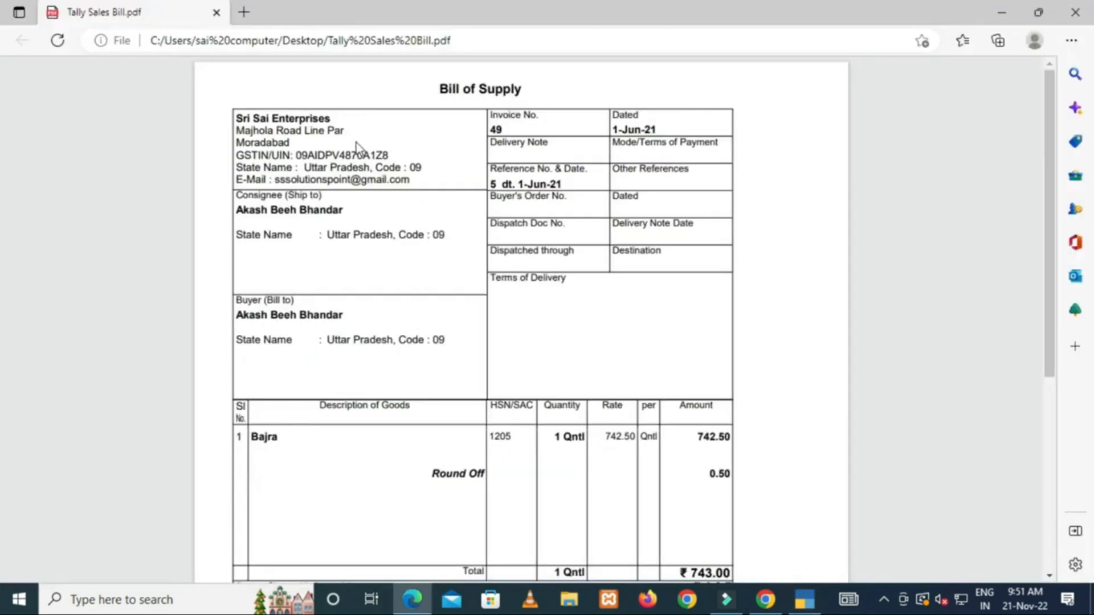
Scroll through the Tally Sales Bill PDF to review it.
scroll(368, 306, down, 4)
scroll(368, 306, up, 4)
scroll(368, 306, down, 1)
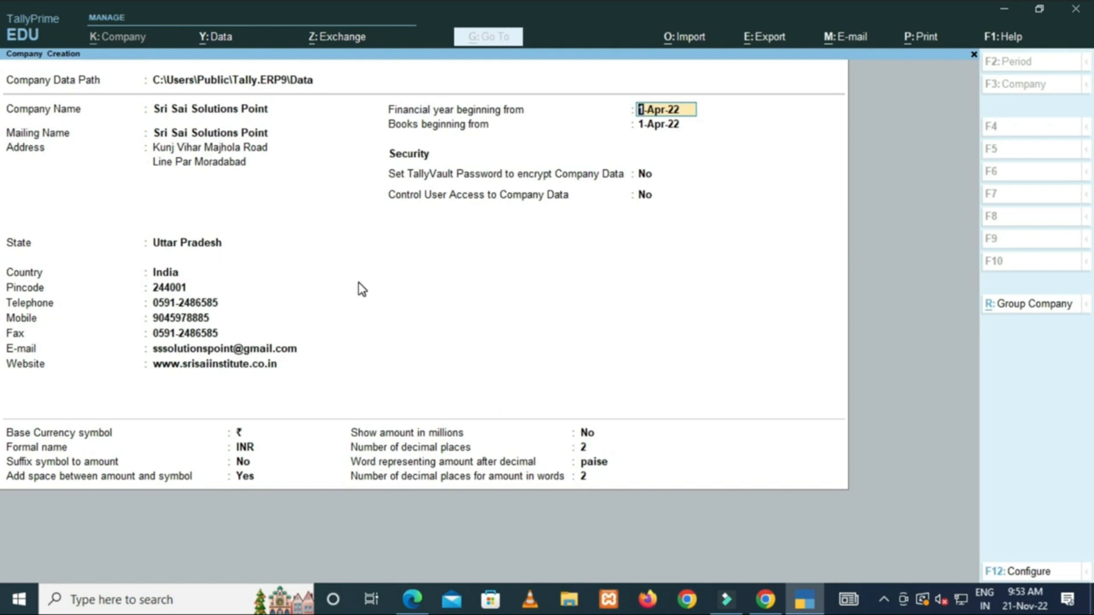
Keep 1-Apr-22 as financial year and books start, leaving TallyVault password at No.
key(Return)
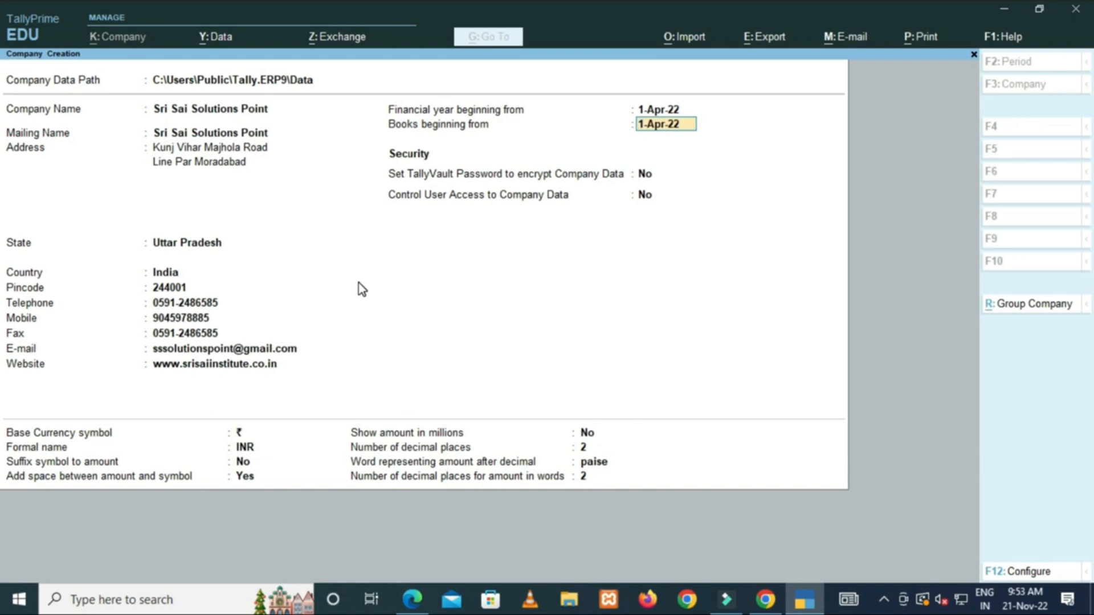
key(Return)
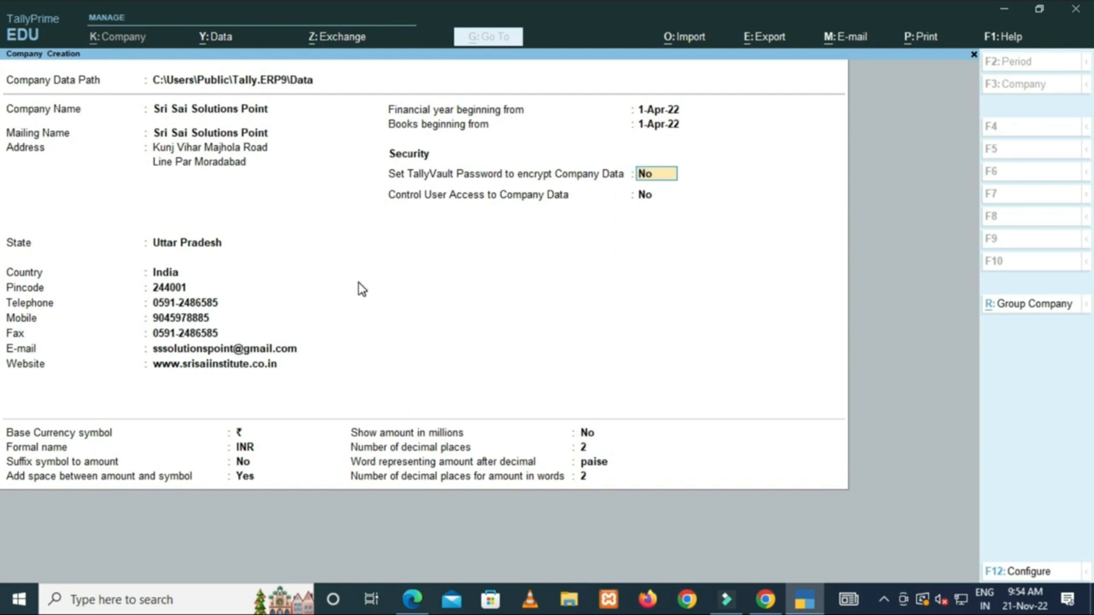
key(Return)
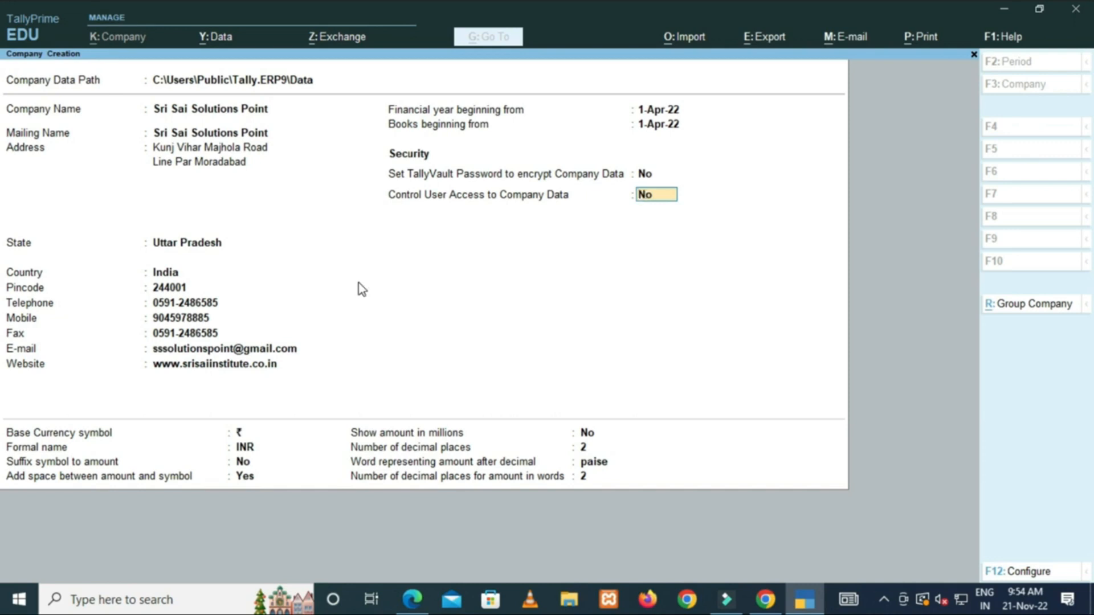
Set Control User Access to Yes and enter the administrator username, password and password confirmation.
text(y)
key(Return)
text(sandeep)
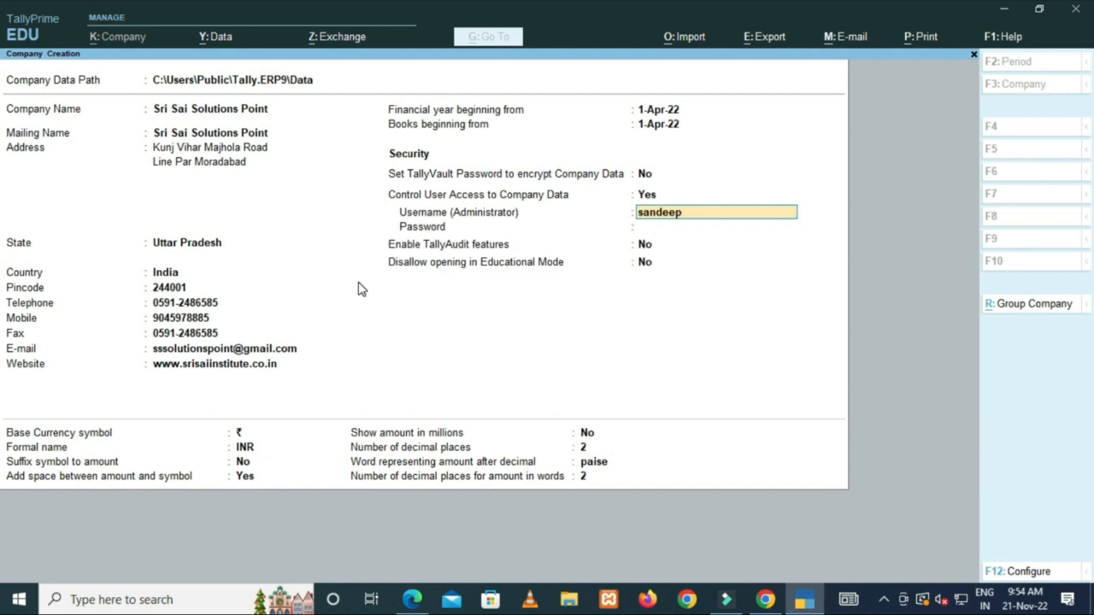
key(Return)
text(******)
key(Return)
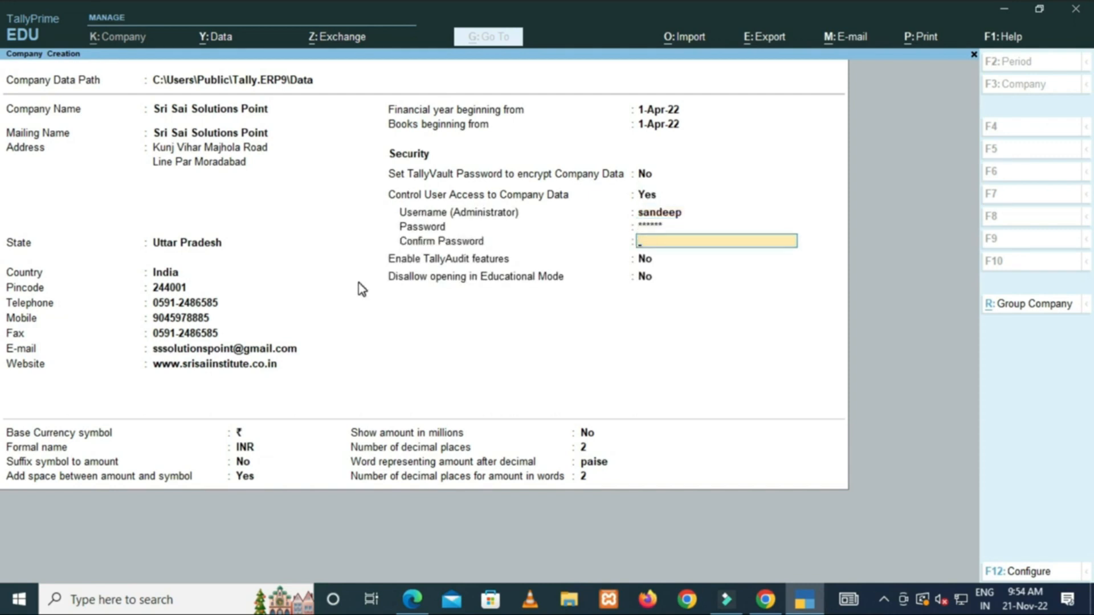
text(******)
key(Return)
key(Return)
key(Return)
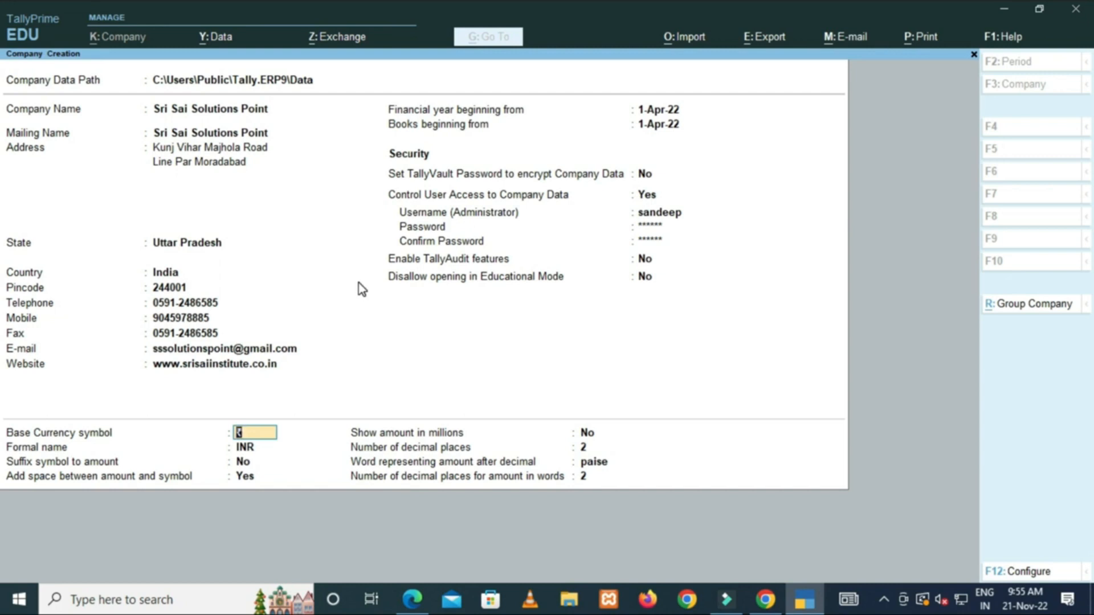
Keep base currency ₹ with formal name INR, no suffix, and a space between amount and symbol.
key(Return)
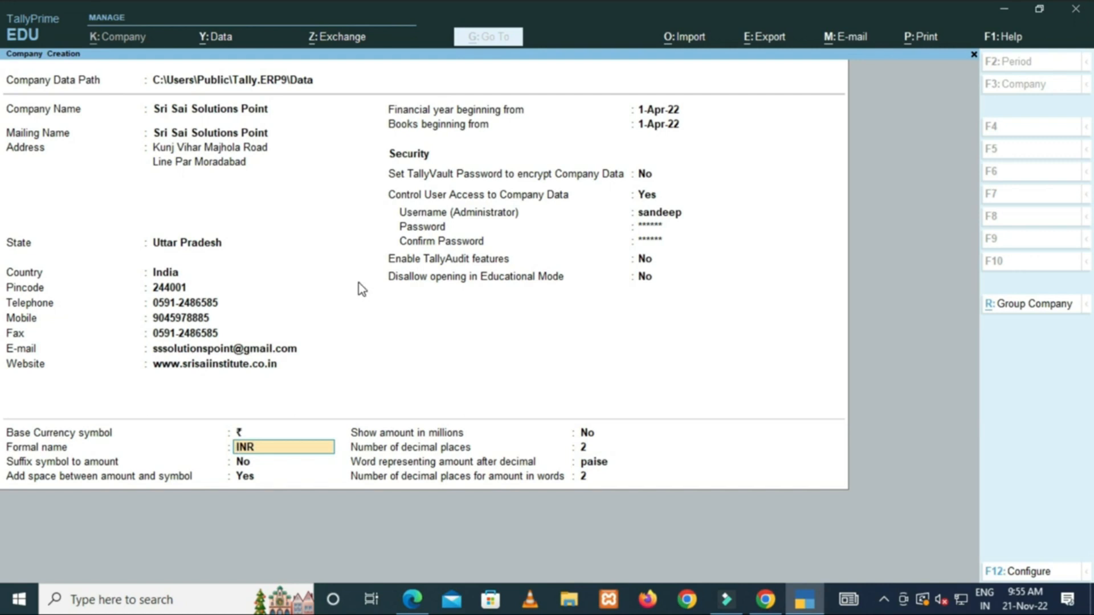
key(Return)
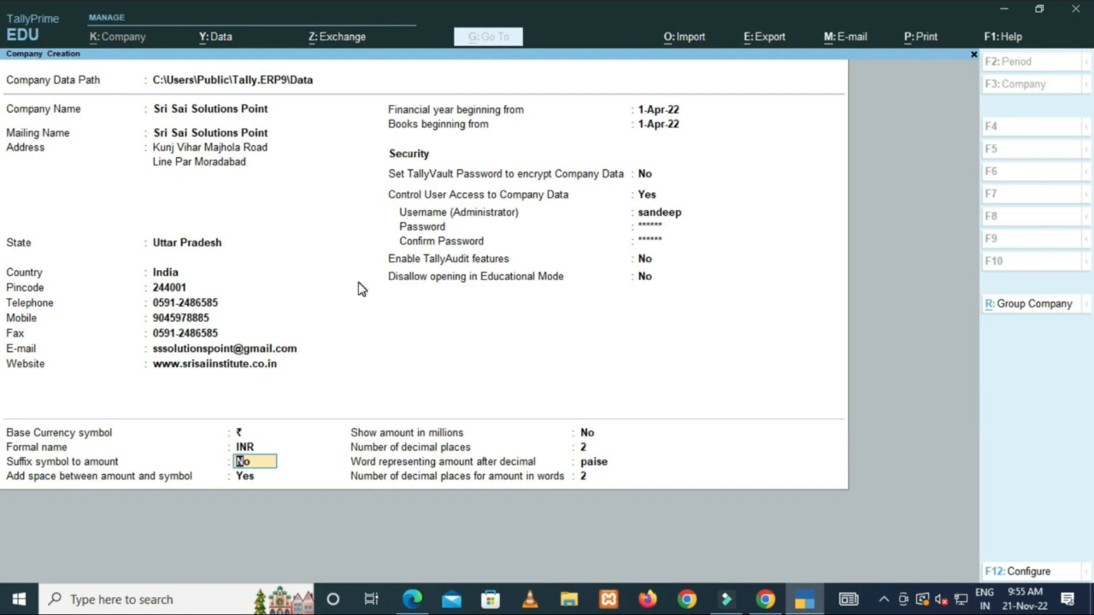
key(Return)
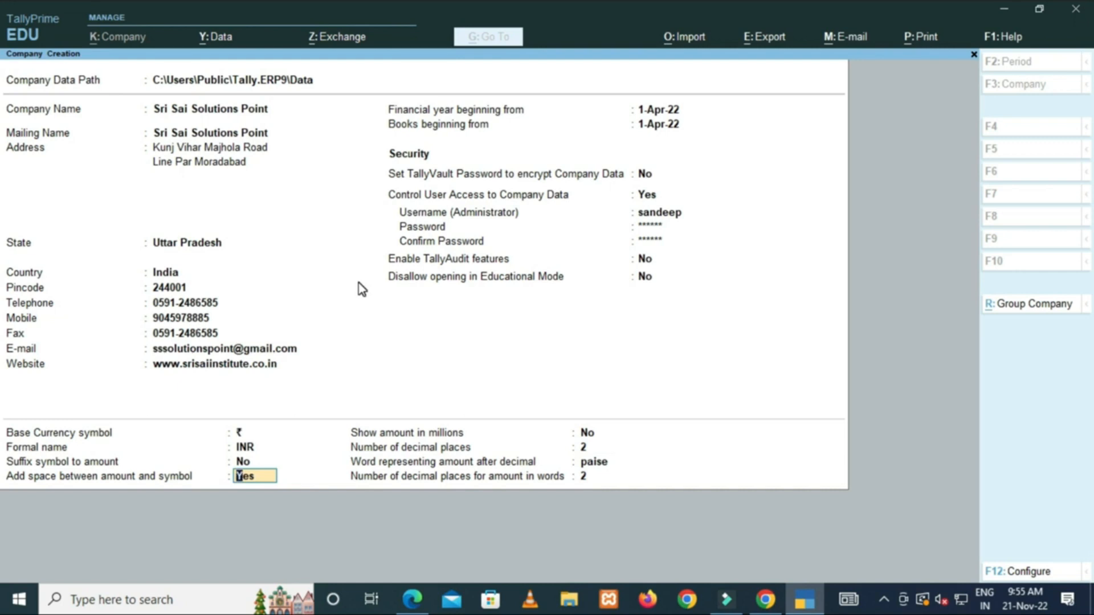
key(Return)
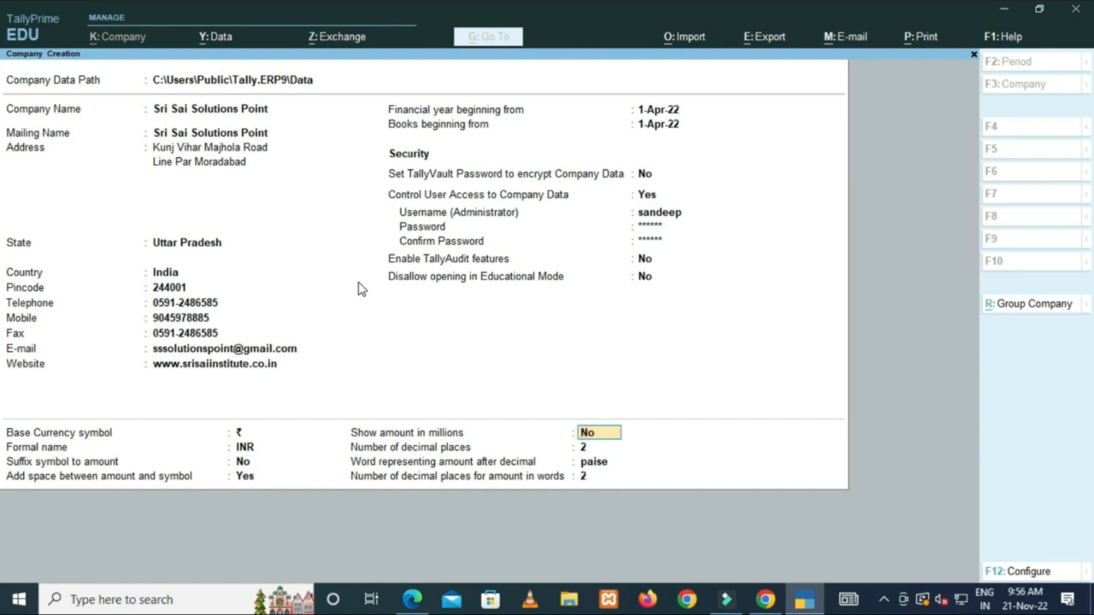
Keep amounts out of millions, with 2 decimal places and paise as the word after decimal.
key(Return)
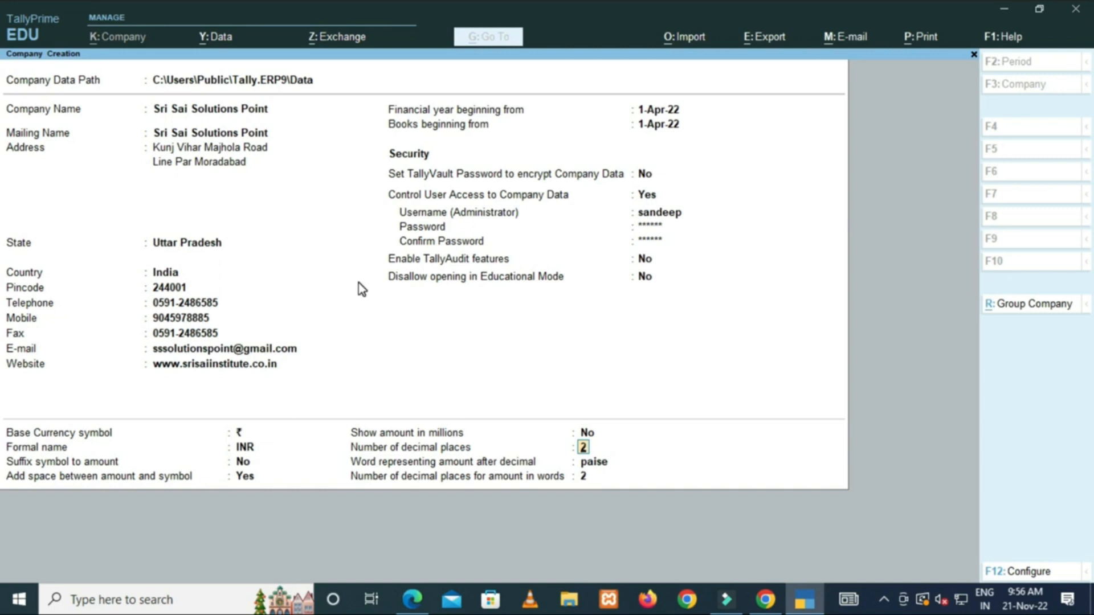
key(Return)
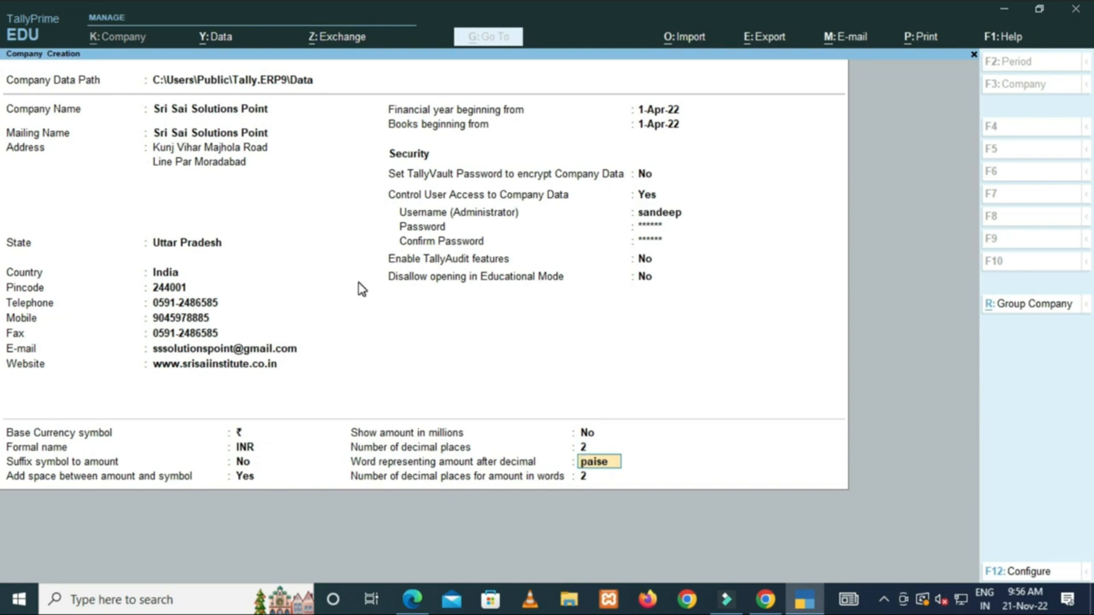
key(Return)
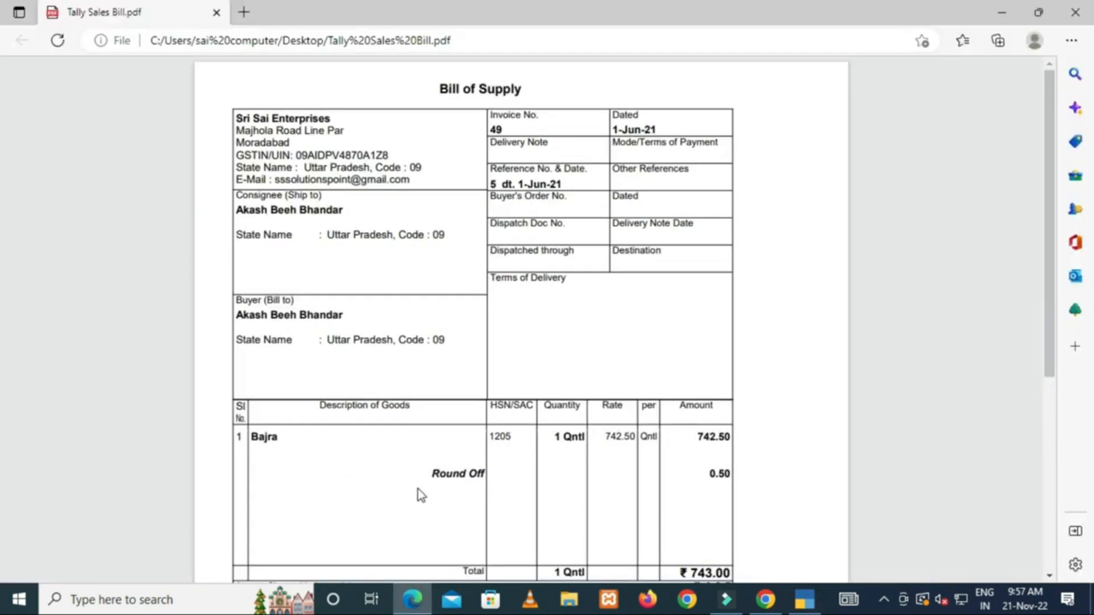
scroll(495, 479, down, 3)
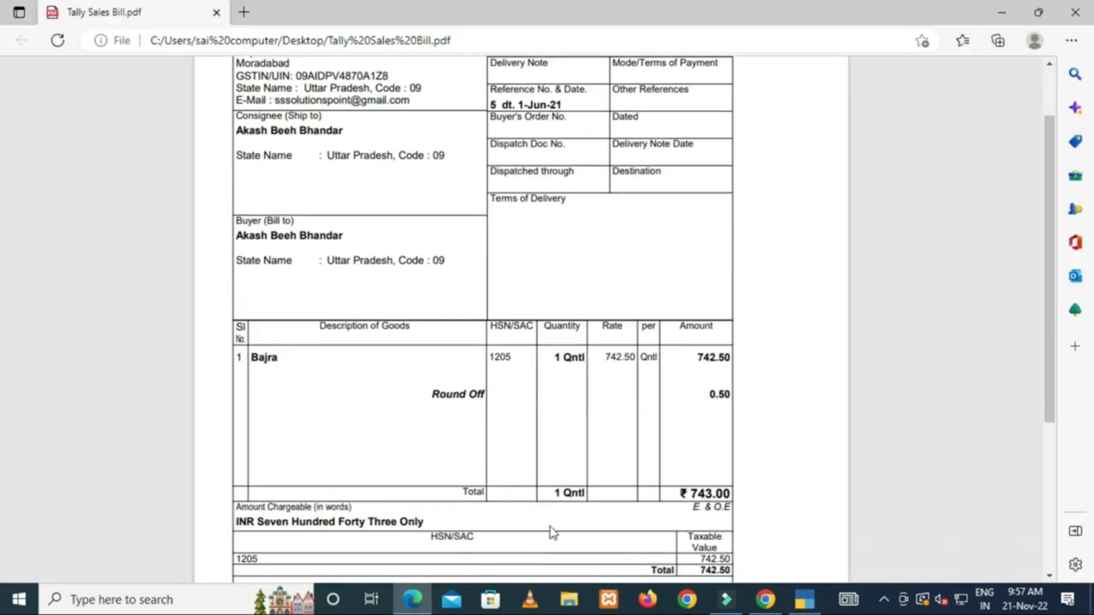
Highlight the bill's ₹ 743.00 total in the Edge PDF.
mouse_move(678, 492)
mouse_down()
mouse_move(706, 492)
mouse_move(683, 493)
mouse_up()
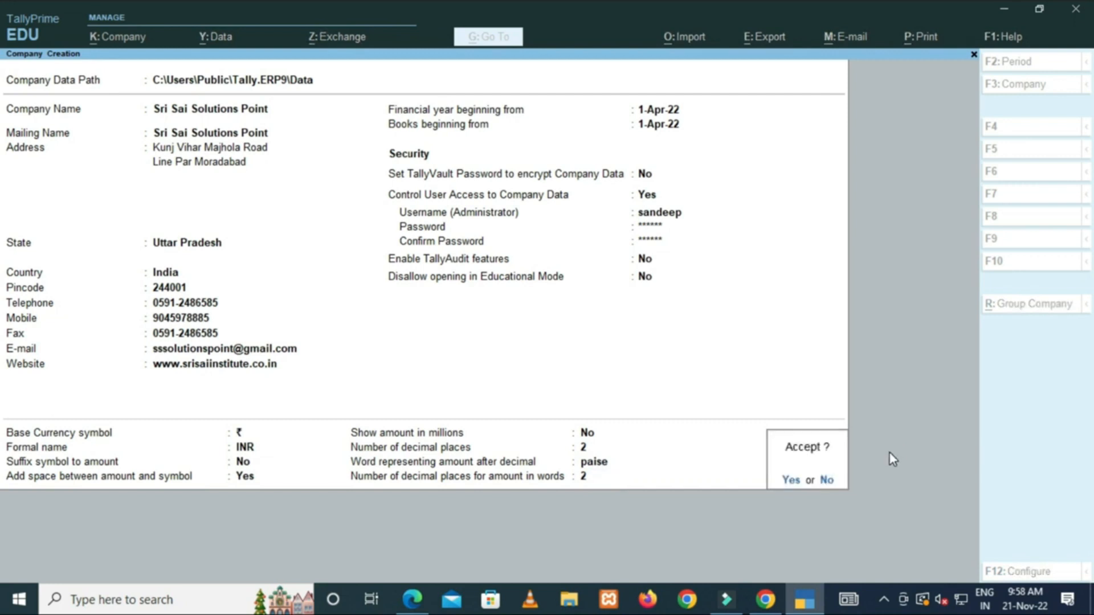
Accept the Company Creation form to save Sri Sai Solutions Point.
key(Return)
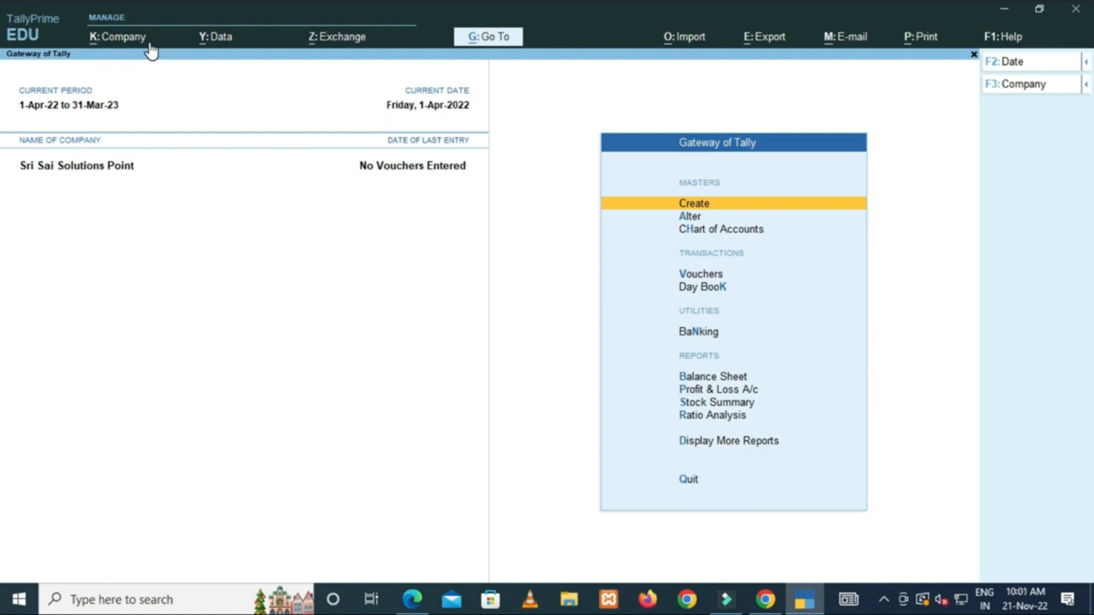
key(alt+k)
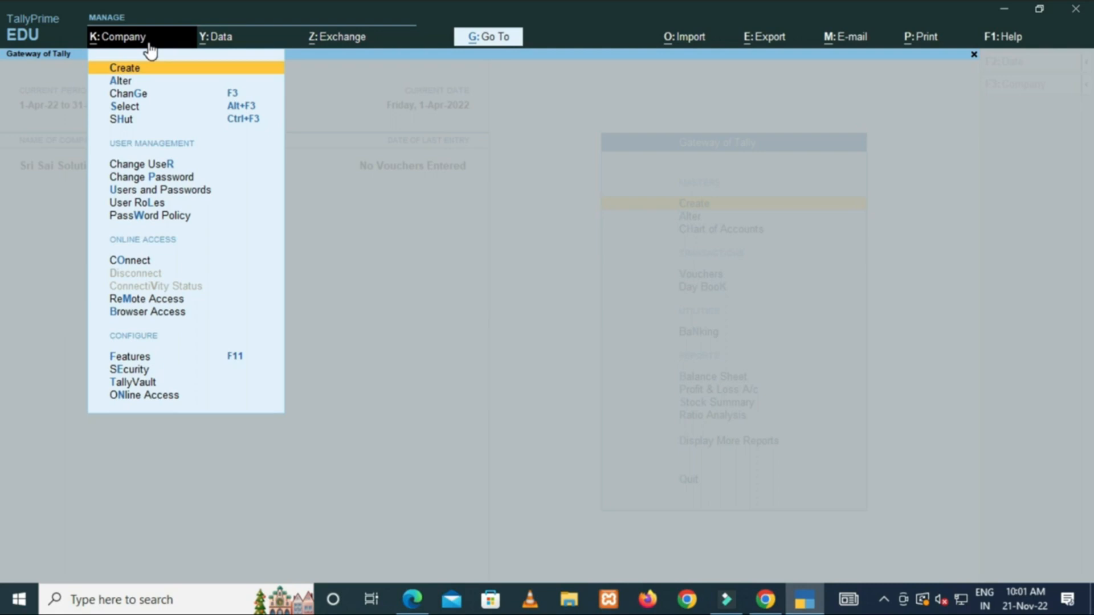
key(Down)
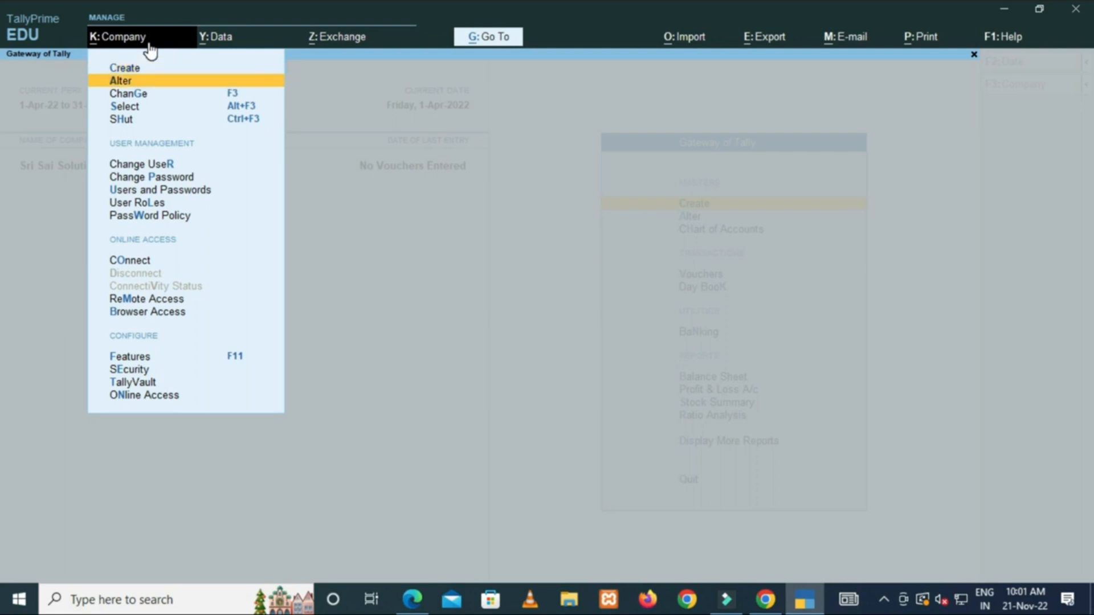
key(Return)
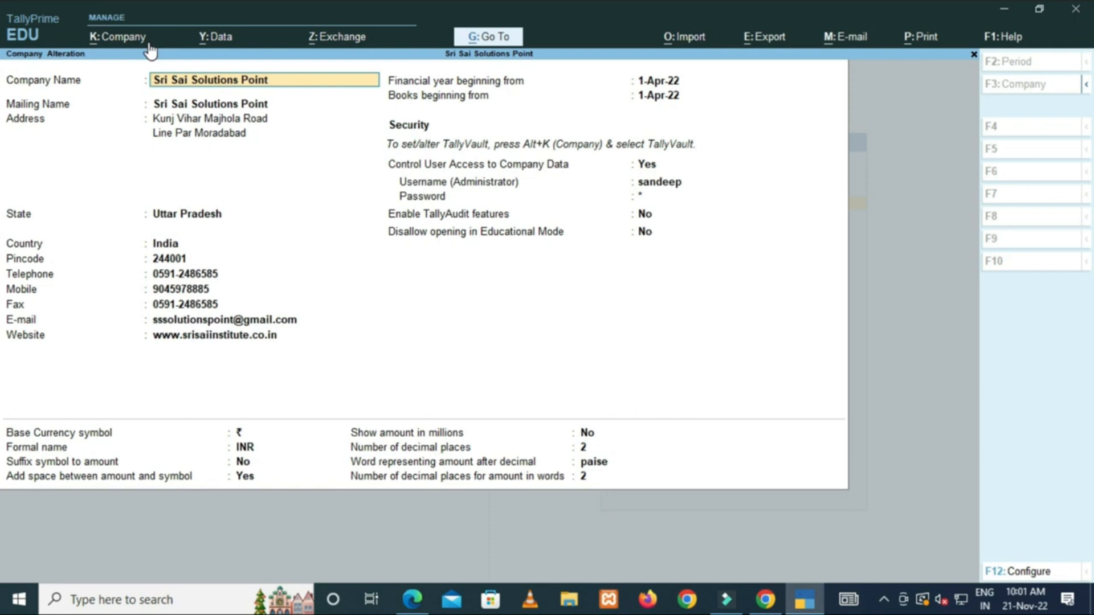
key(Return)
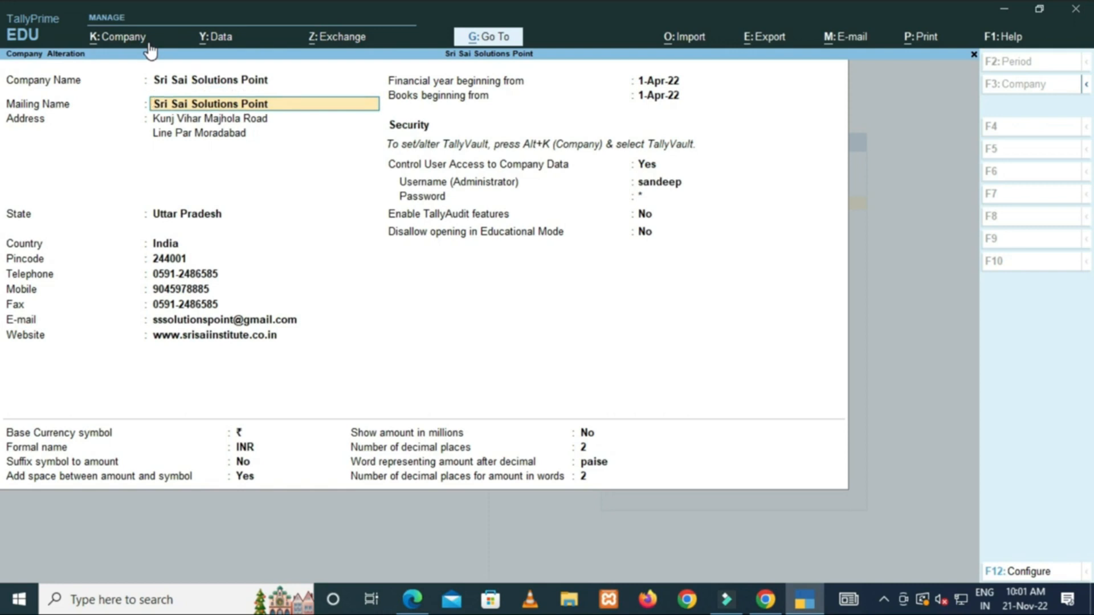
key(Return)
key(Return)
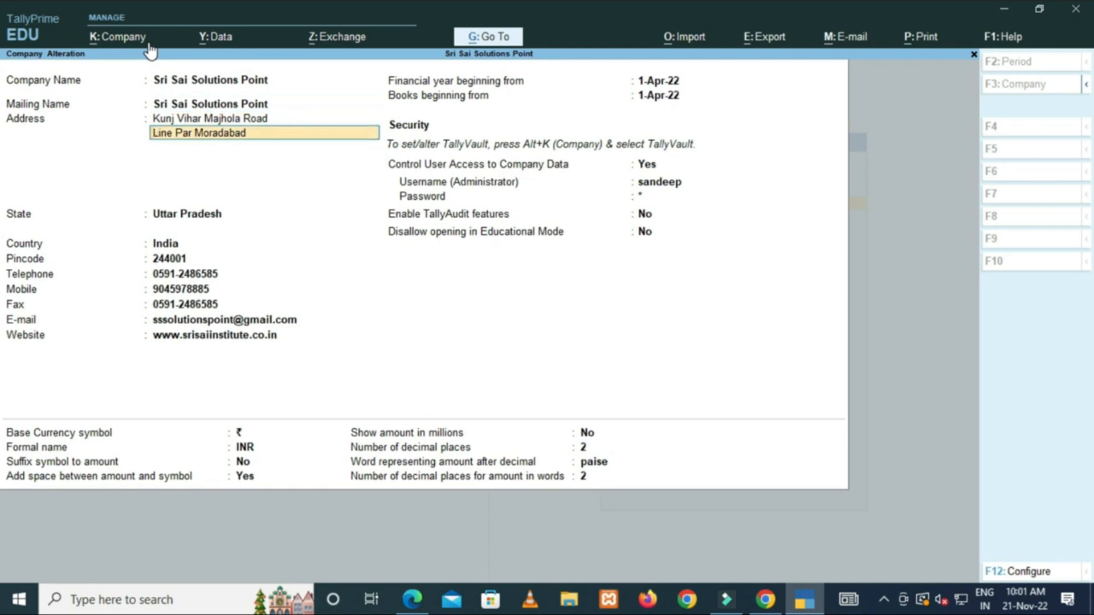
key(Return)
key(Return)
key(Return)
key(Return)
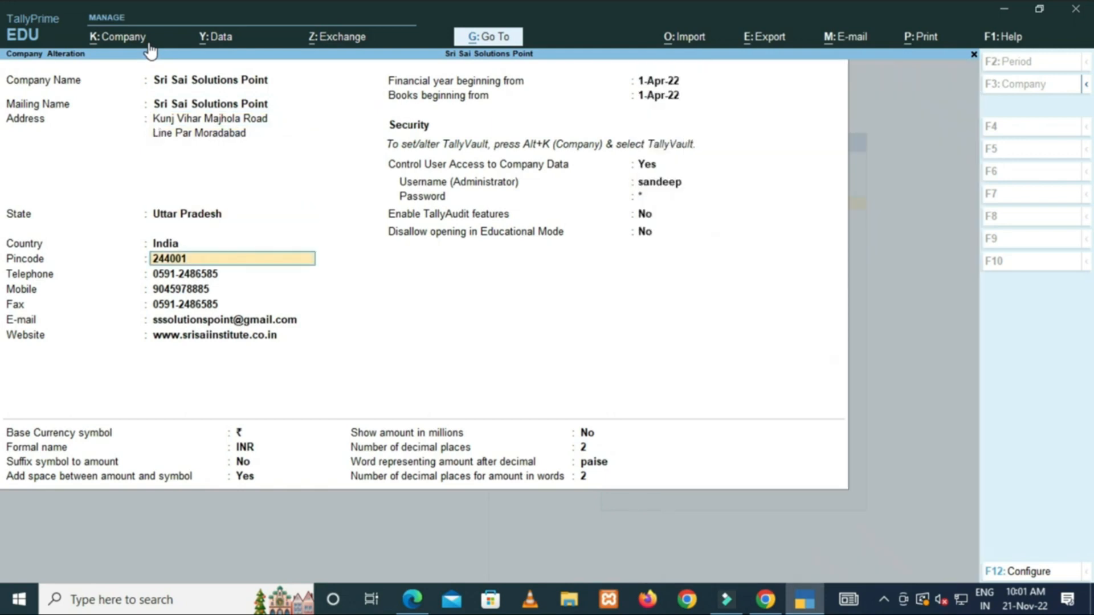
key(ctrl+a)
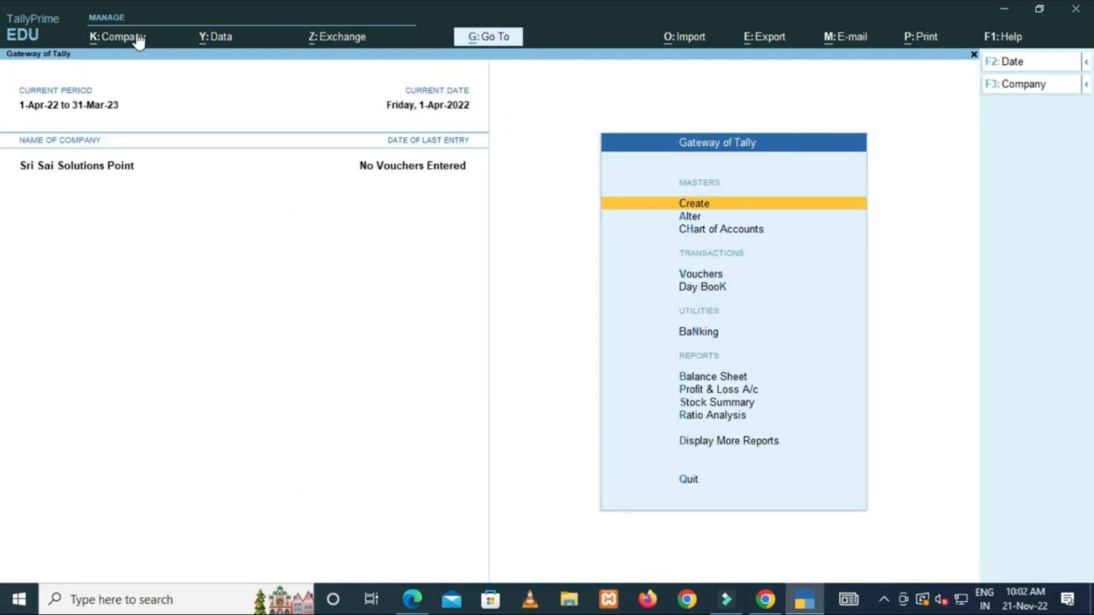
click(138, 39)
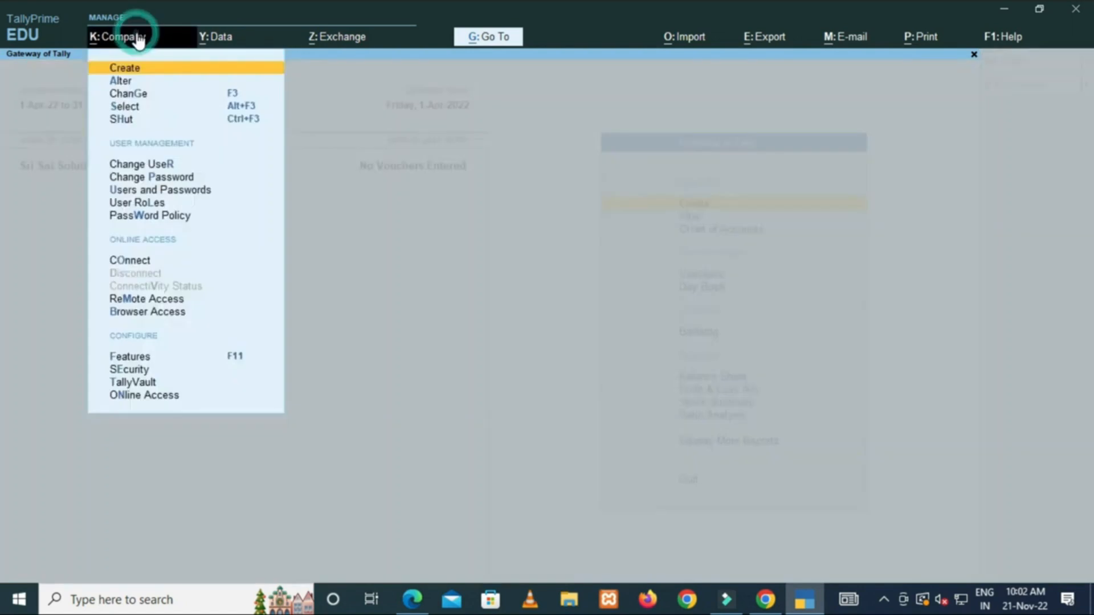
click(141, 81)
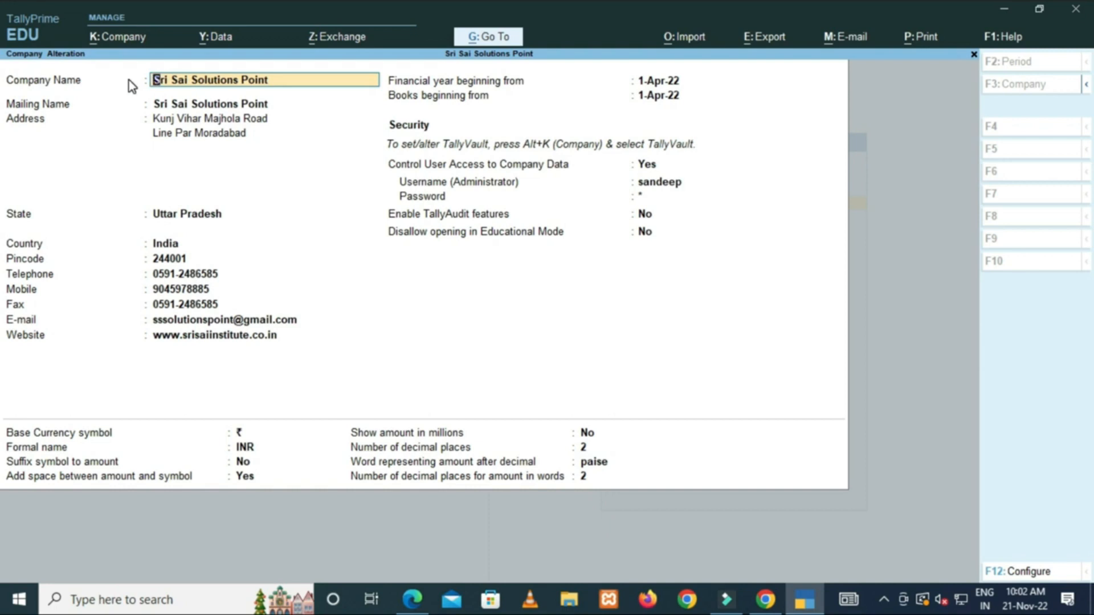
key(Escape)
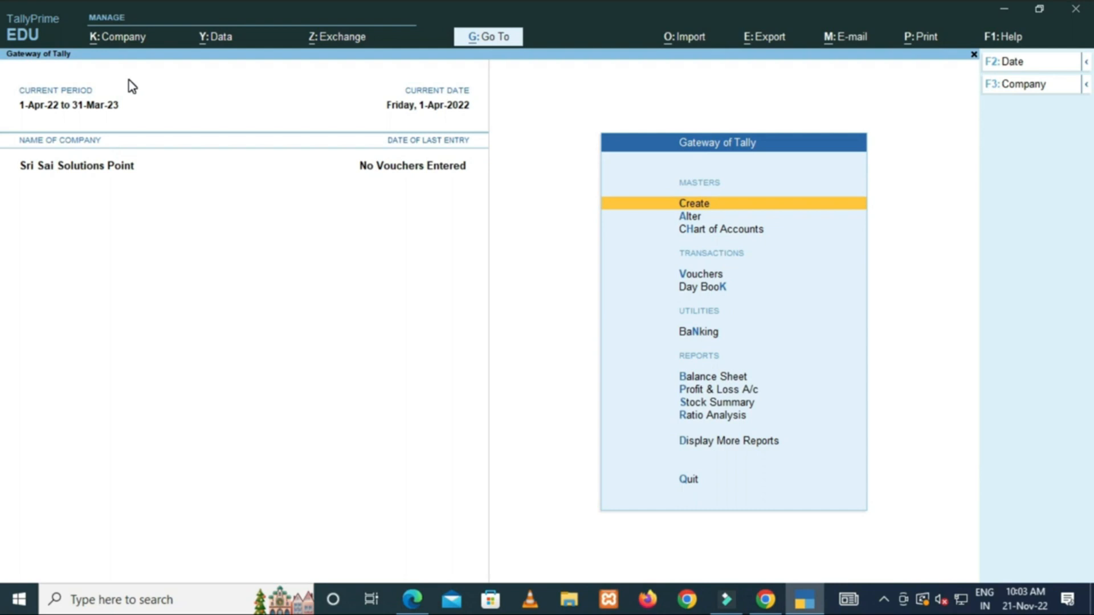
Load Sri Sai Enterprises from the List of Companies.
click(127, 36)
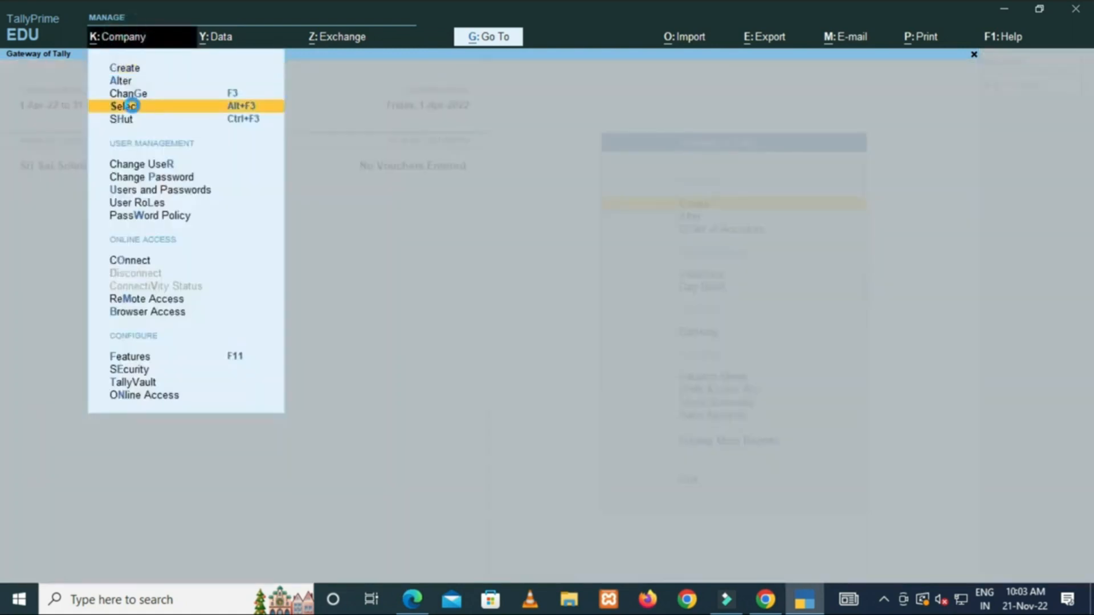
click(131, 105)
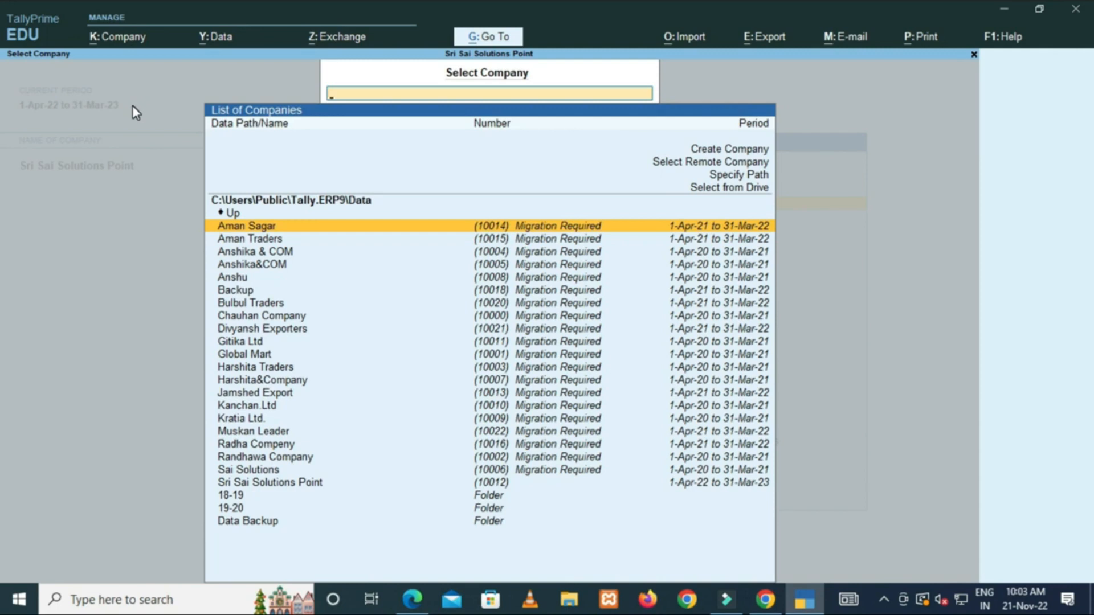
key(Down)
key(Down)
key(Down)
key(Down)
key(Down)
key(Down)
key(Down)
key(Down)
key(Down)
key(Down)
key(Down)
key(Down)
key(Down)
key(Down)
key(Down)
key(Down)
key(Down)
key(Down)
key(Down)
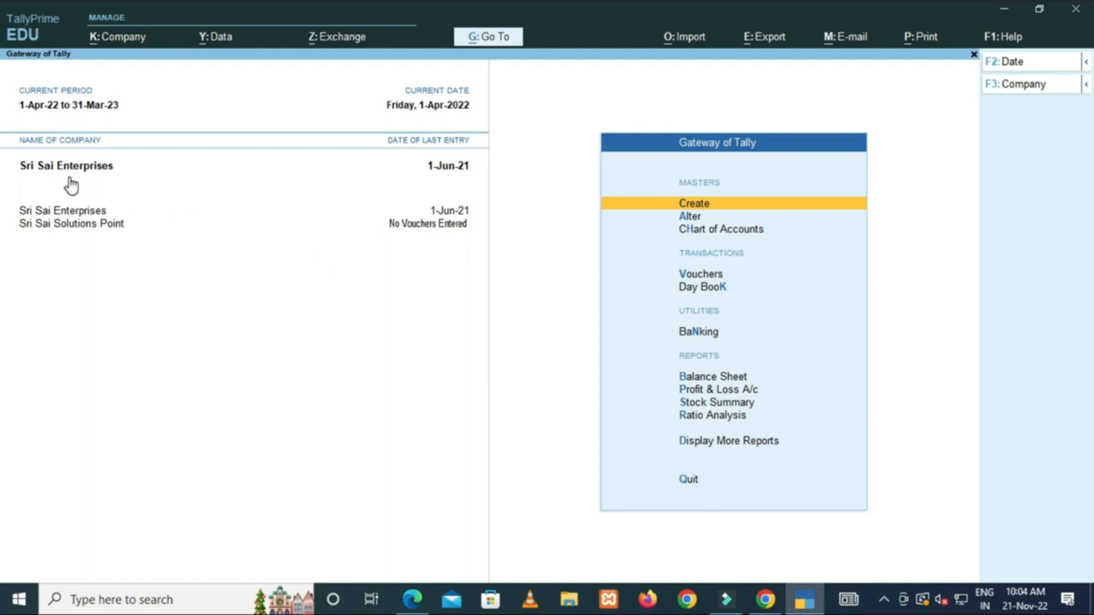
key(Down)
key(Down)
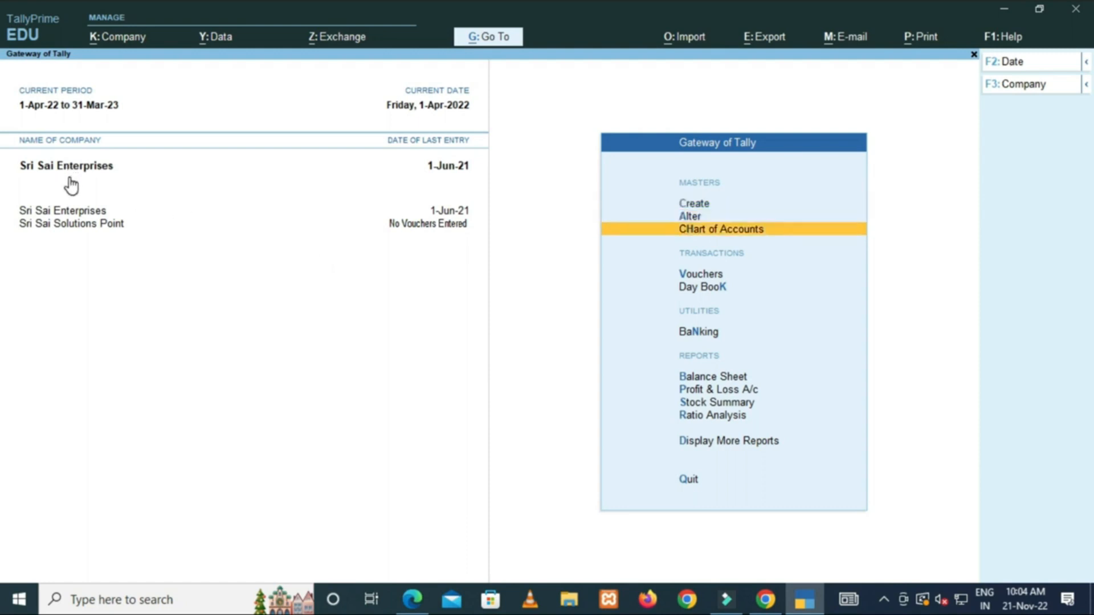
Switch the current company between Sri Sai Solutions Point and Sri Sai Enterprises.
click(47, 223)
click(46, 224)
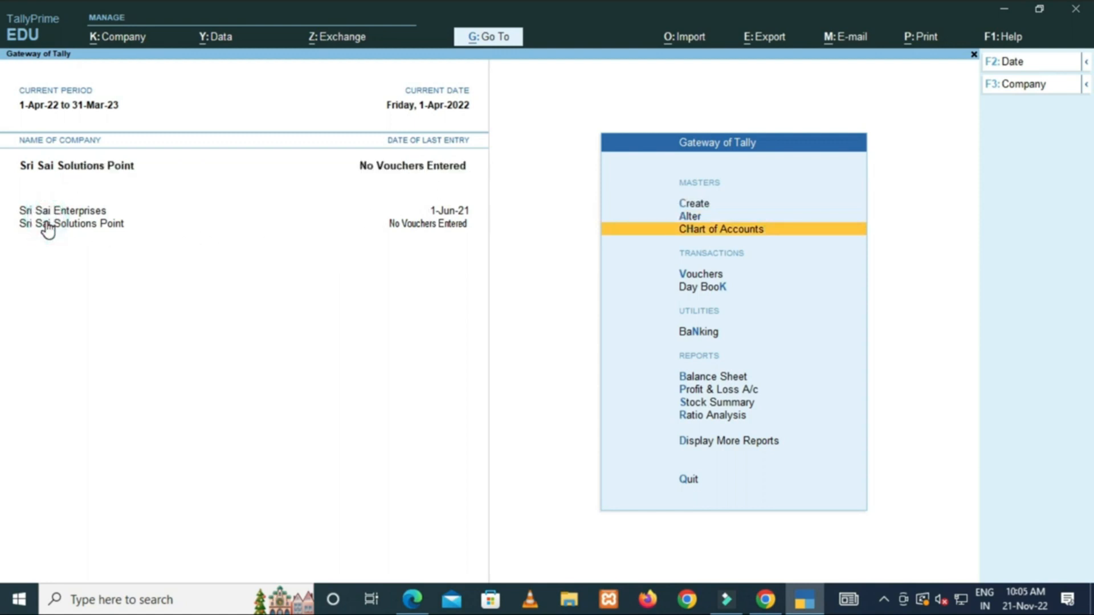
click(55, 212)
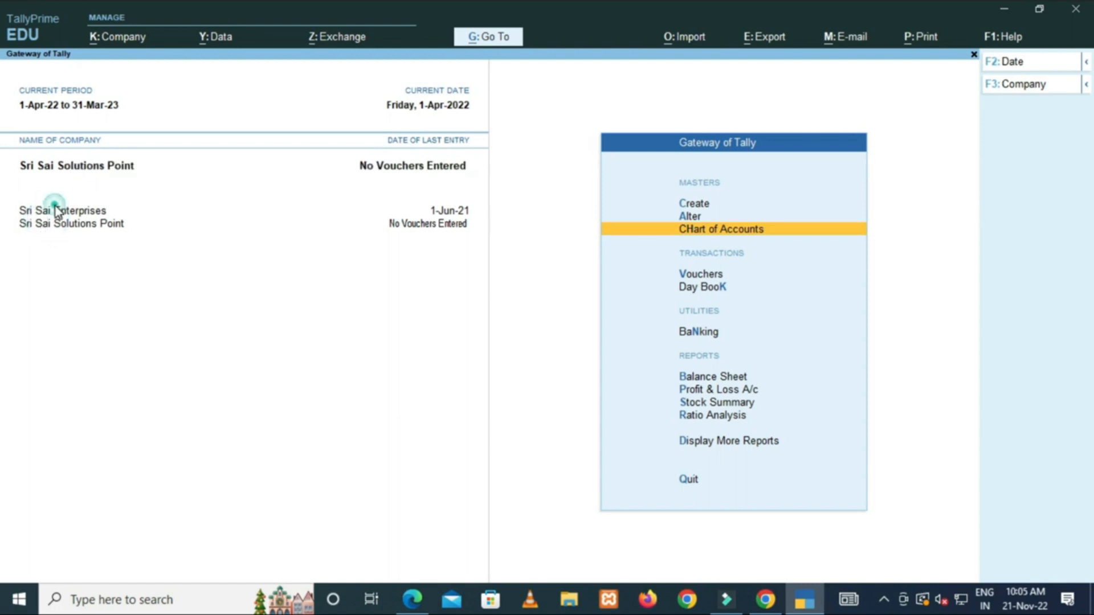
click(59, 221)
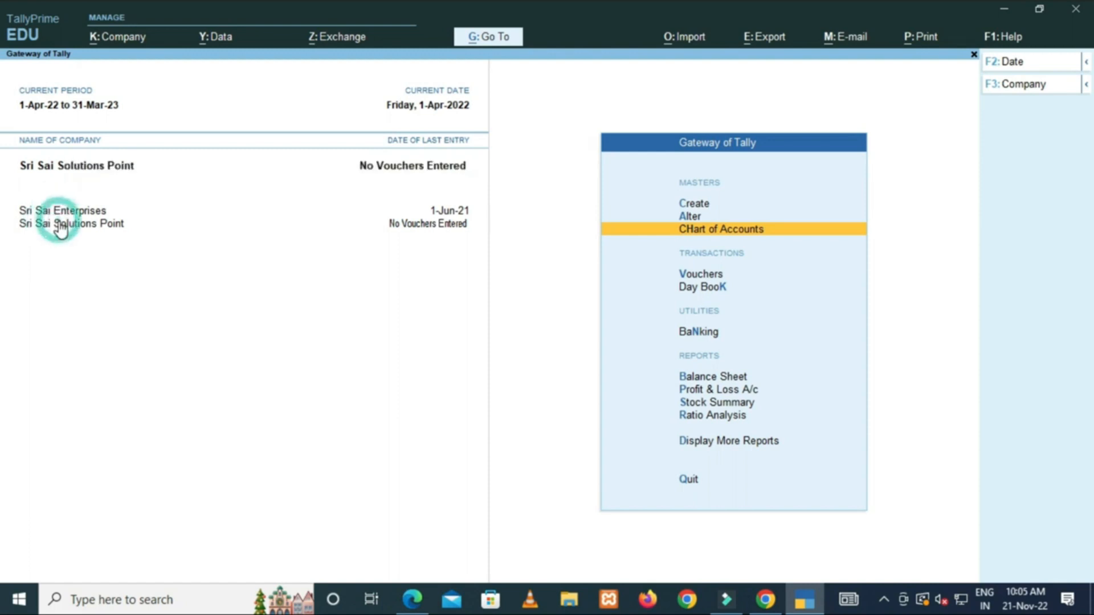
click(58, 208)
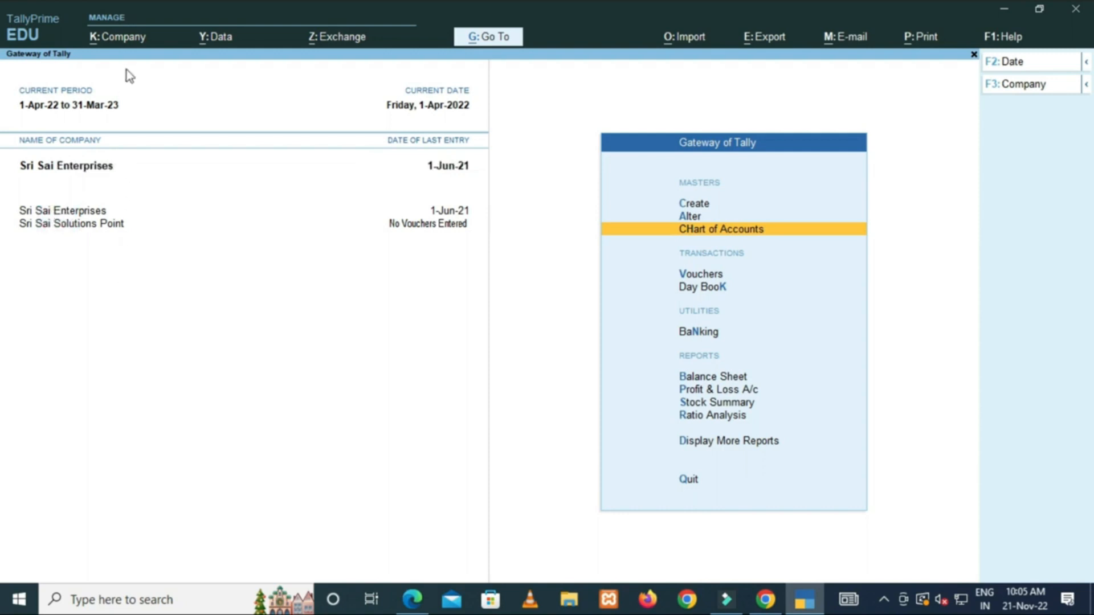
click(116, 39)
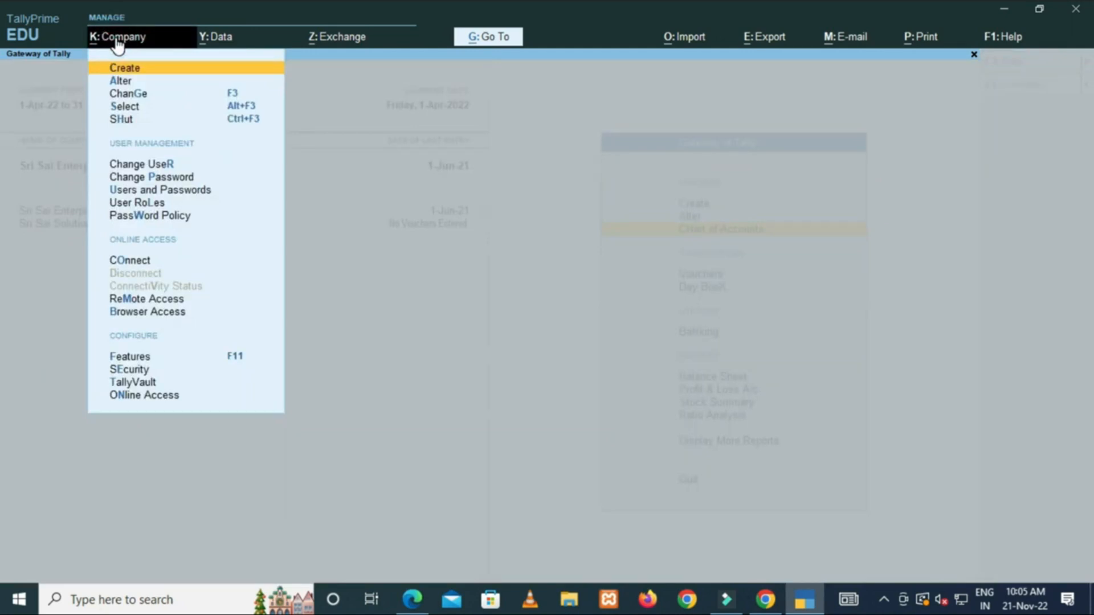
Shut Sri Sai Enterprises, leaving only Sri Sai Solutions Point loaded.
key(Down)
key(Down)
key(Down)
key(Down)
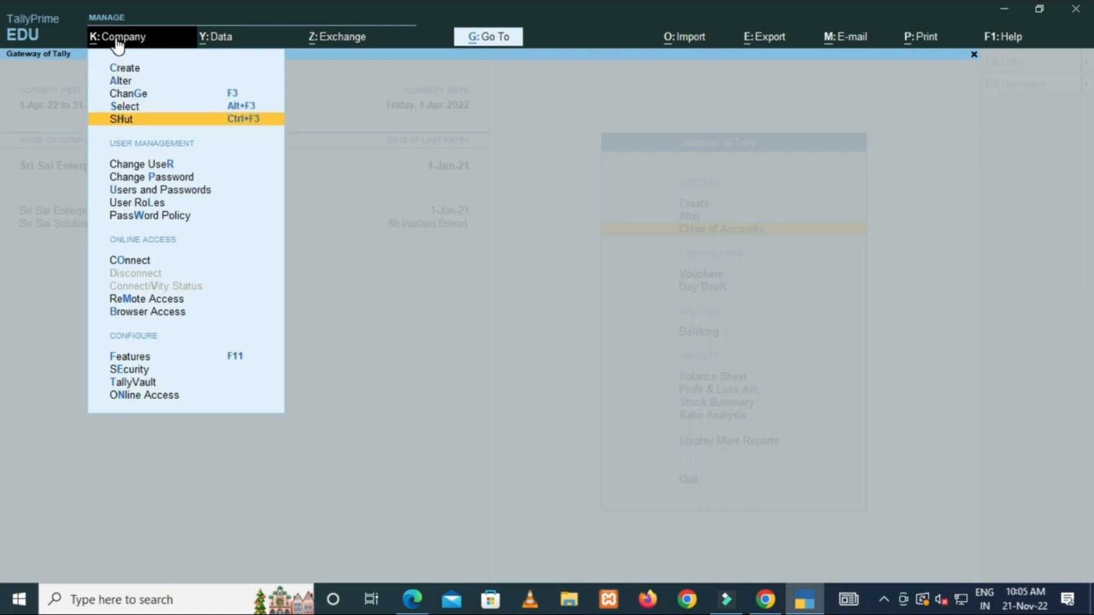
key(Return)
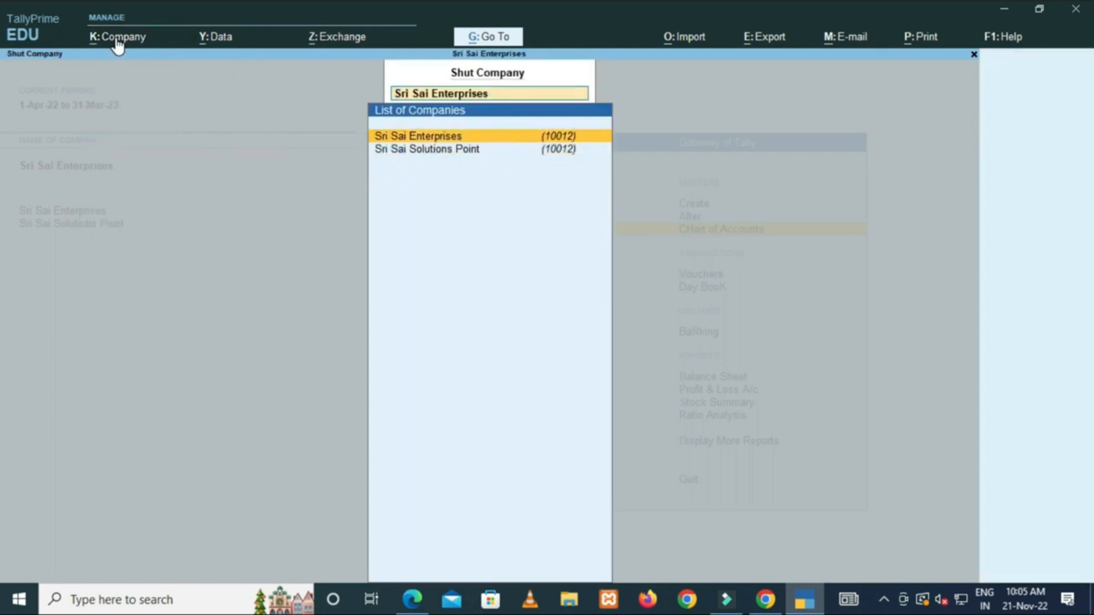
key(Return)
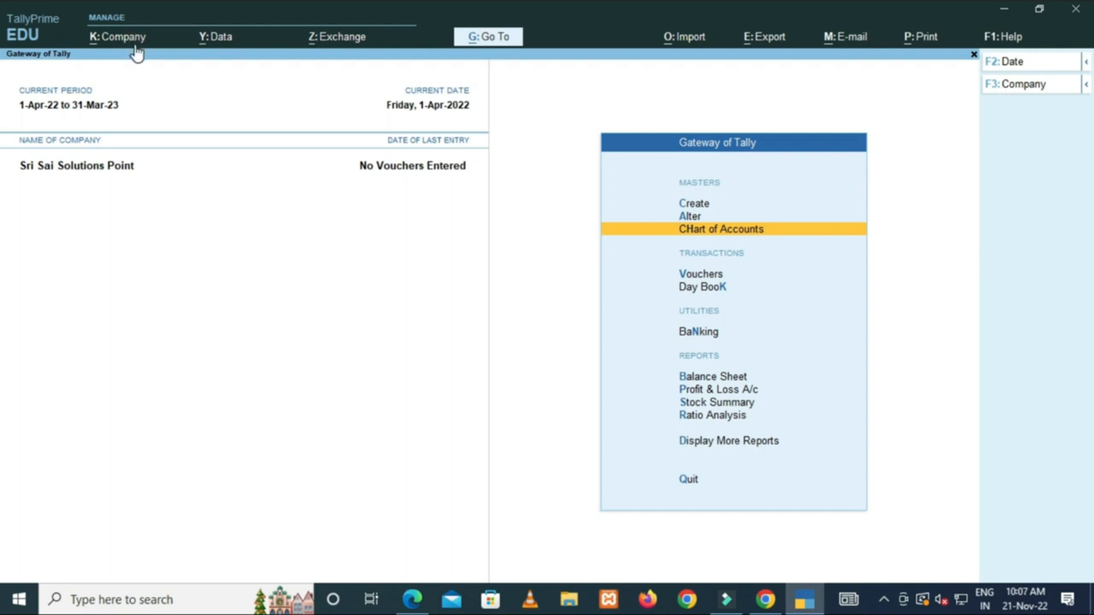
Open the K: Company menu for Sri Sai Solutions Point.
click(129, 36)
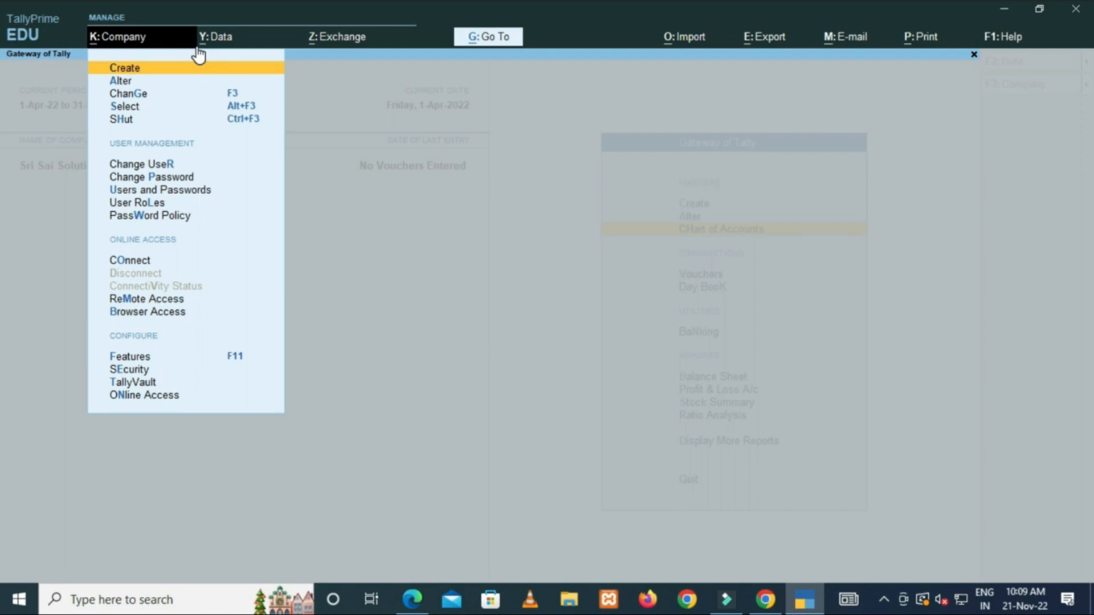
key(Escape)
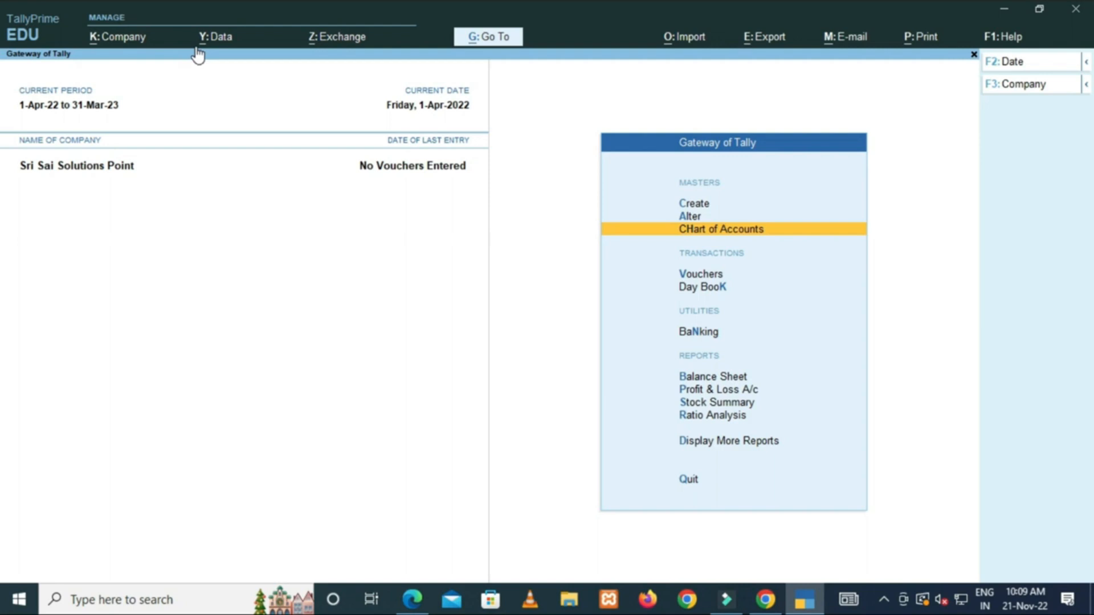
click(130, 40)
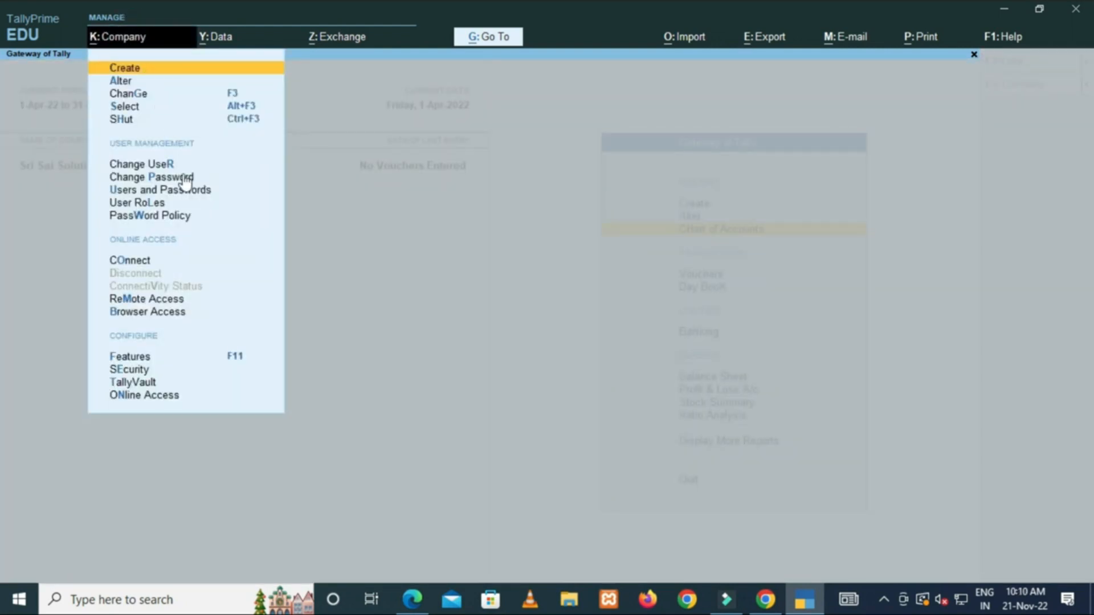
key(Down)
key(Down)
key(Down)
key(Down)
key(Down)
key(Down)
key(Down)
key(Down)
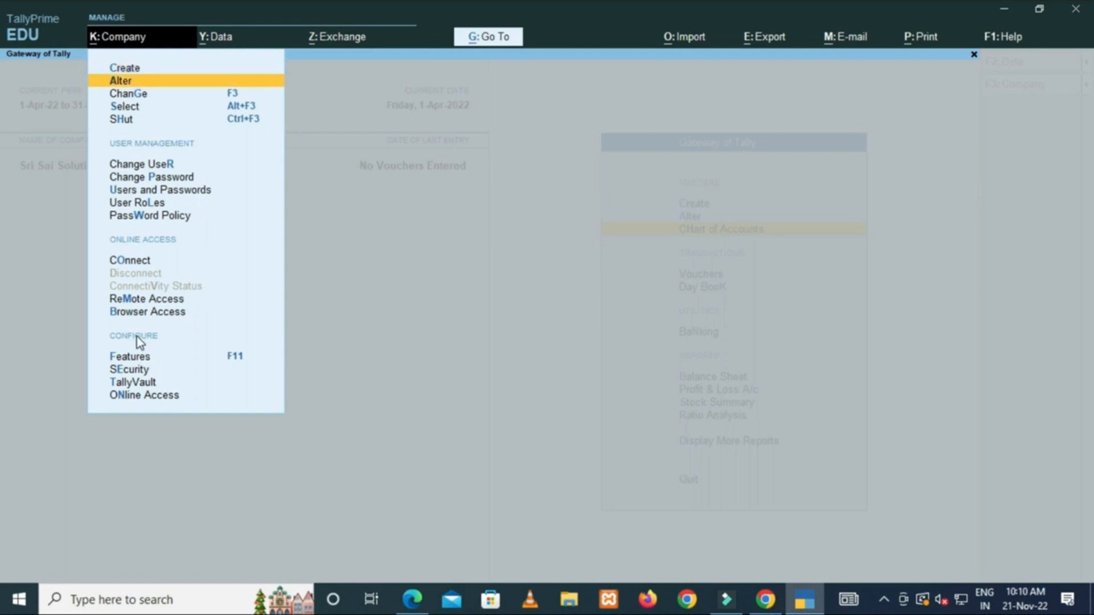
key(Down)
key(Down)
key(Down)
key(Down)
key(Down)
key(Down)
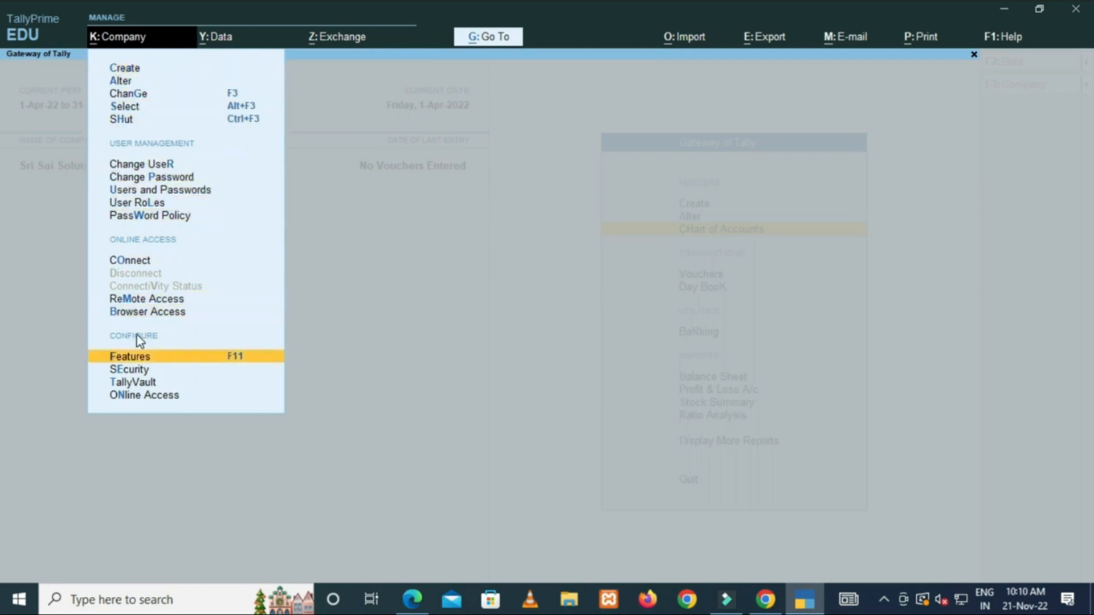
In Company Features, keep show more and all features on, enable GST, and open GST Details.
key(Up)
key(Return)
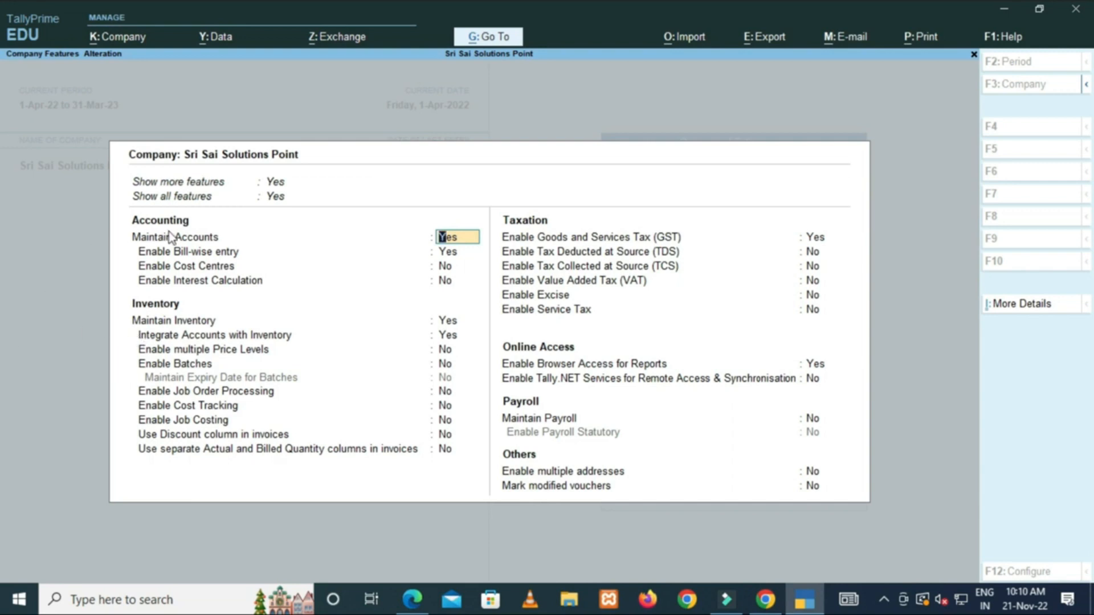
click(281, 183)
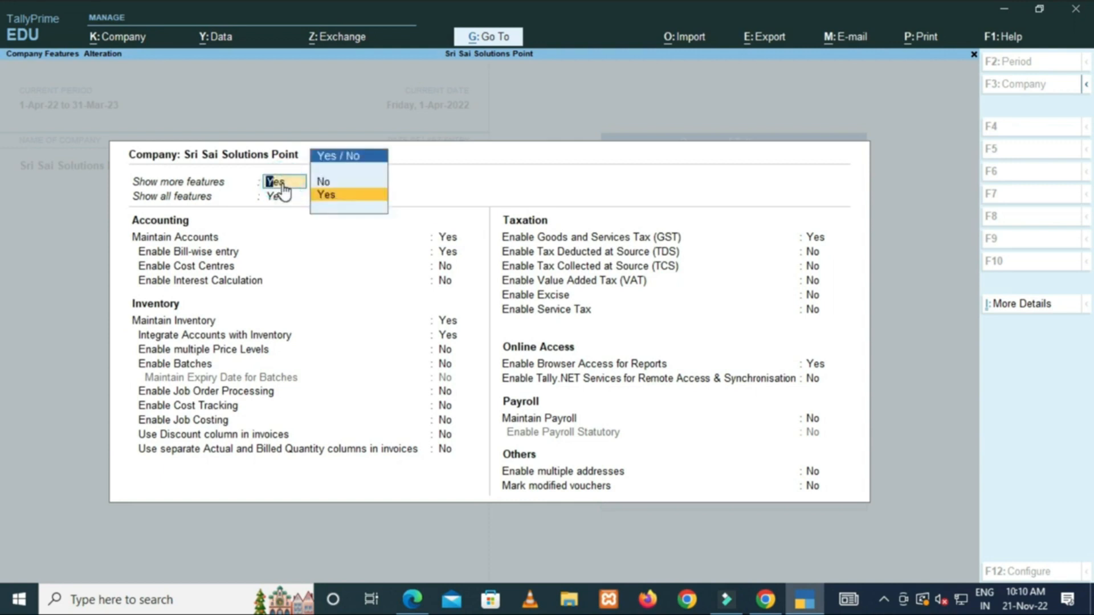
key(Return)
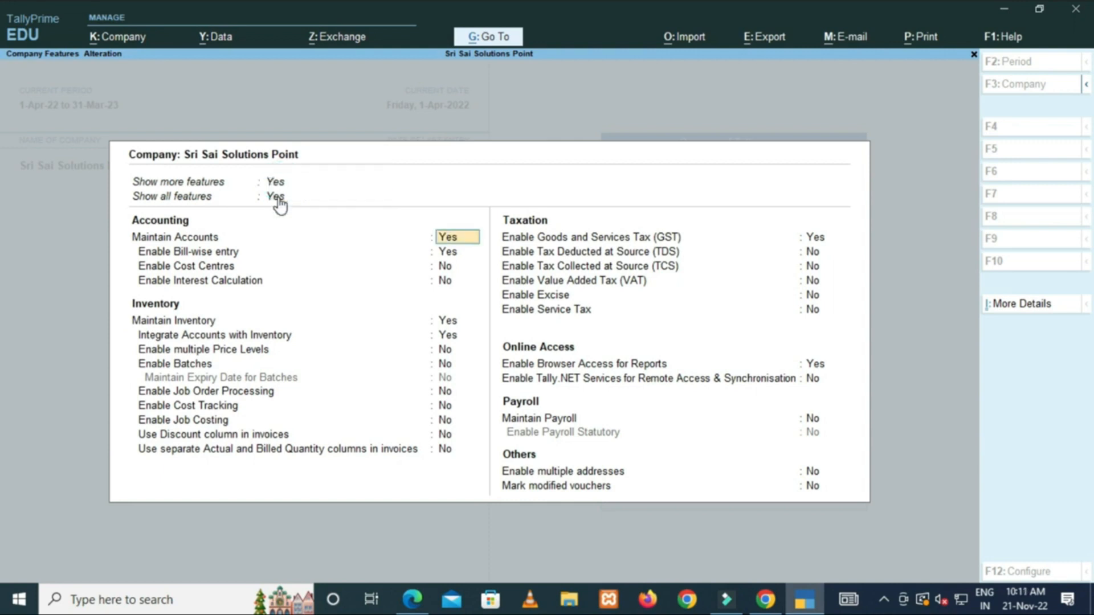
click(277, 200)
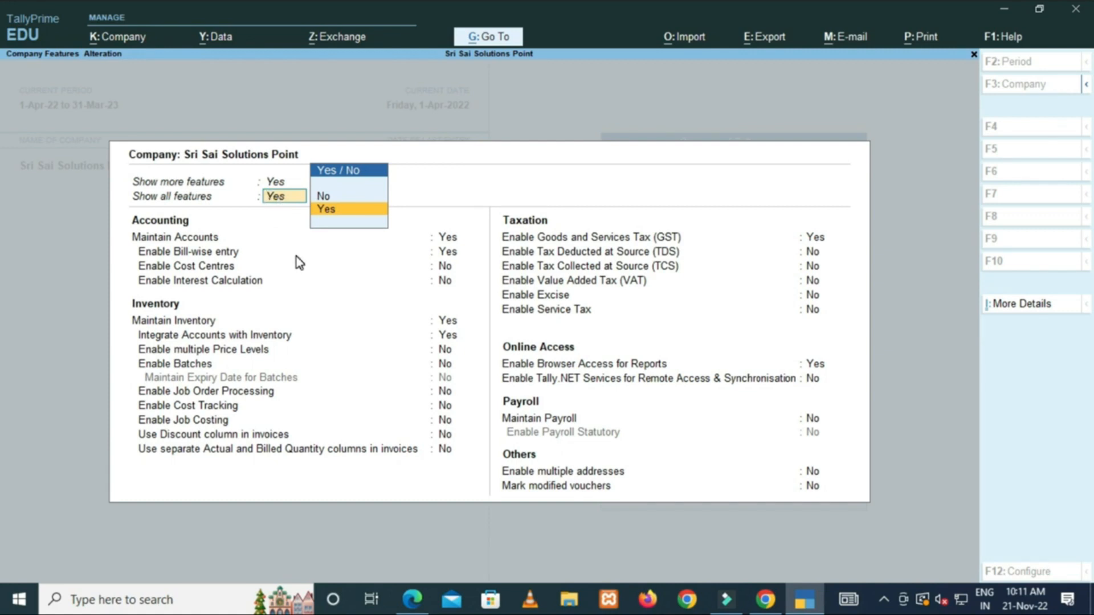
key(Return)
key(Right)
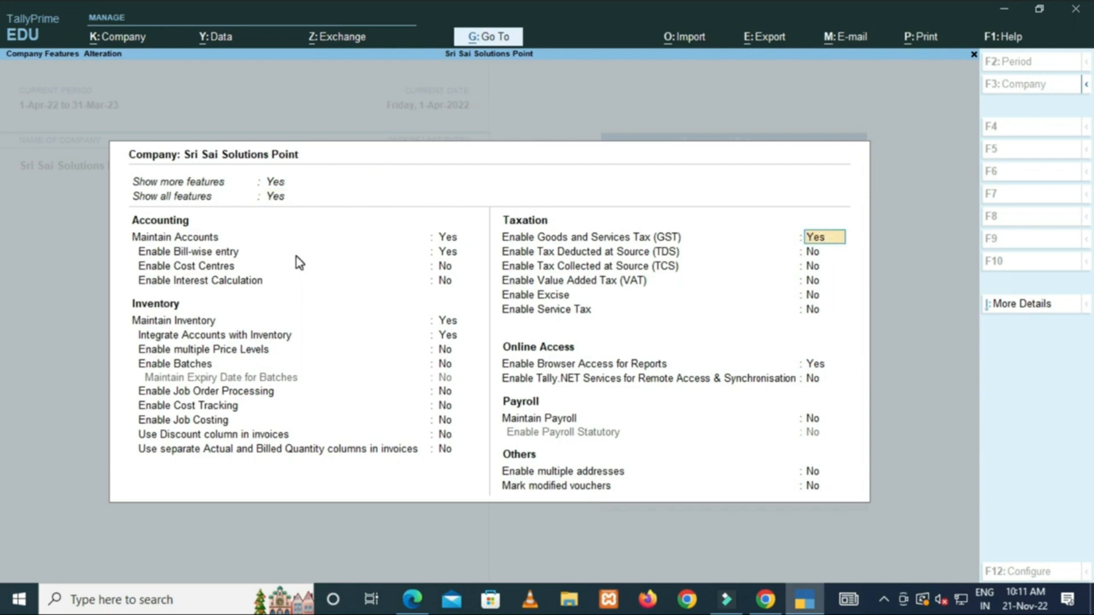
key(Return)
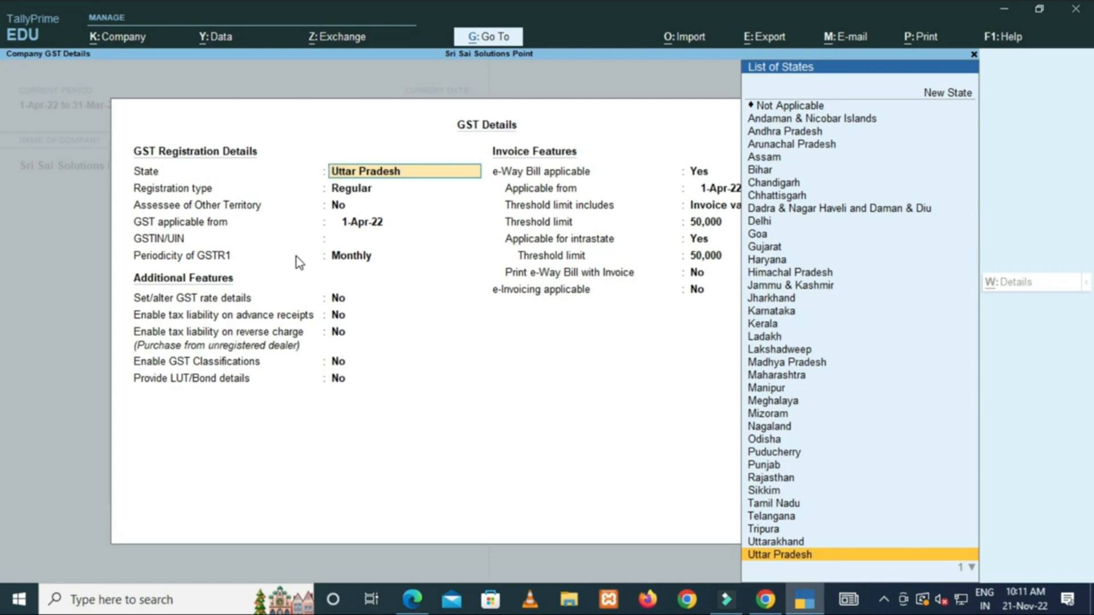
Accept Uttar Pradesh, Regular registration, not other territory, with GST applicable from 1-Apr-22.
key(Return)
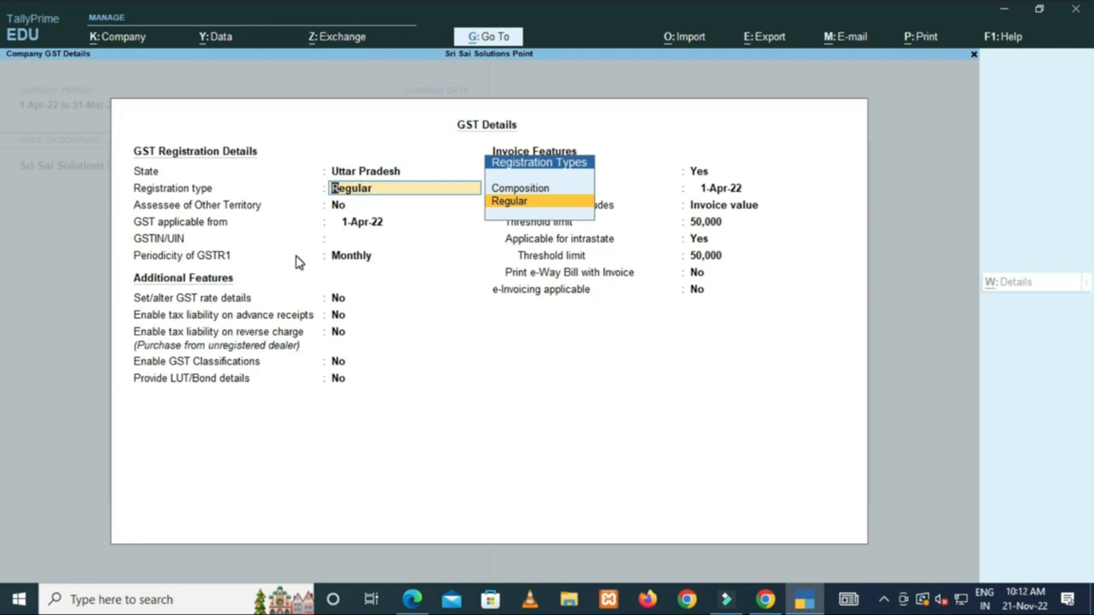
key(Return)
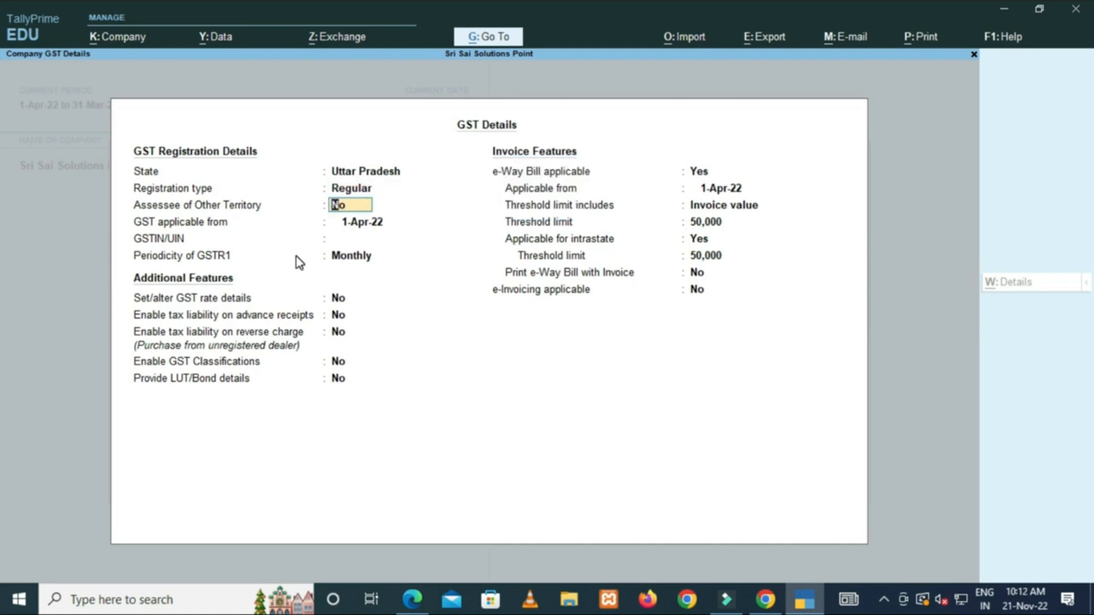
key(Return)
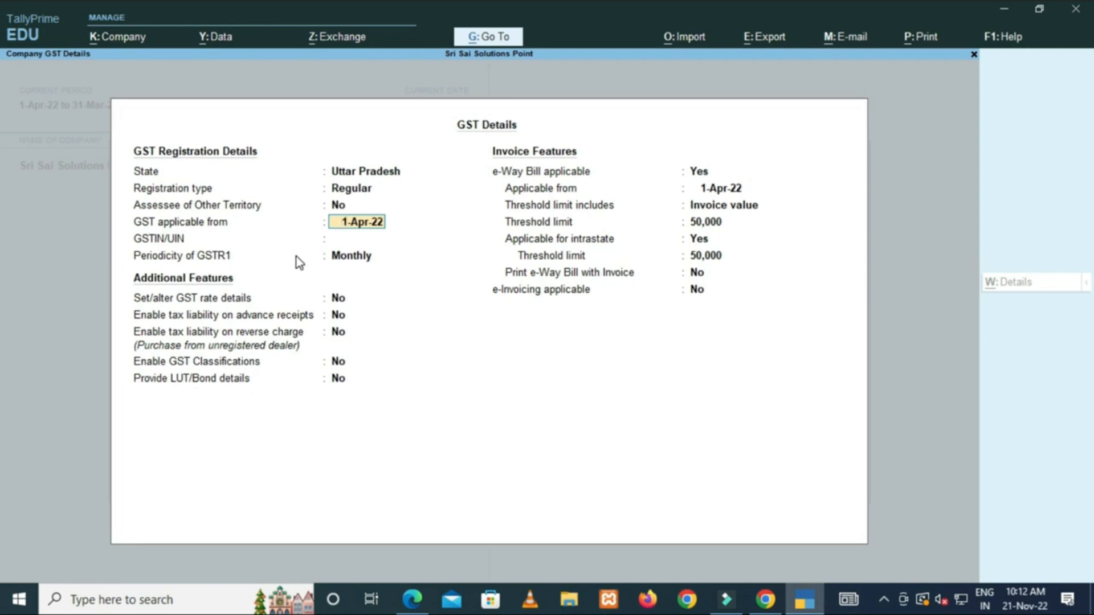
key(Return)
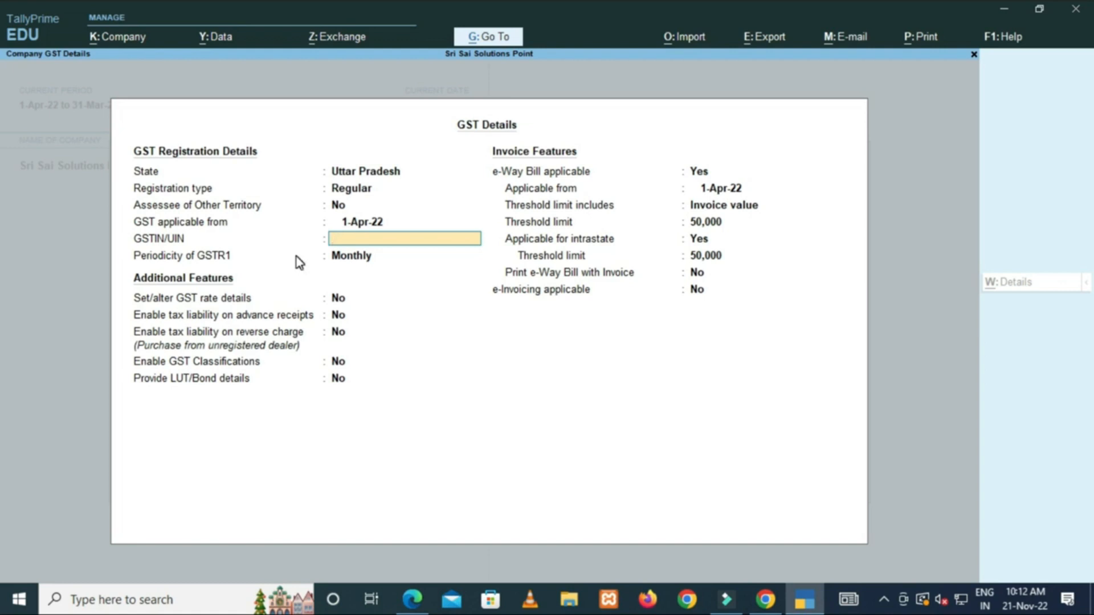
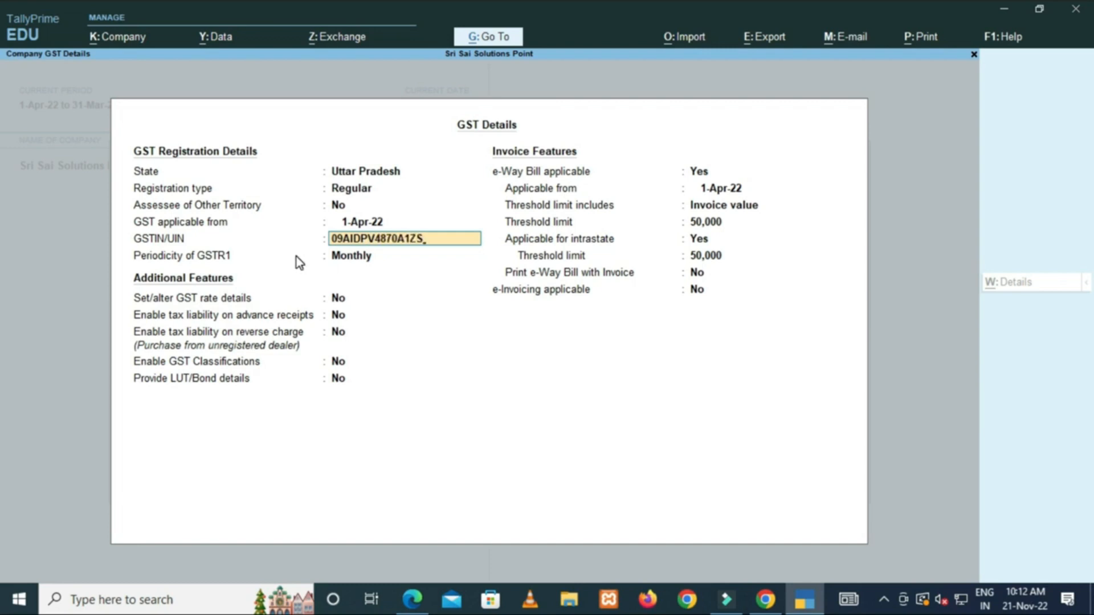
Enter the company's GSTIN in GST Details and dismiss the invalid-GSTIN warning.
key(Return)
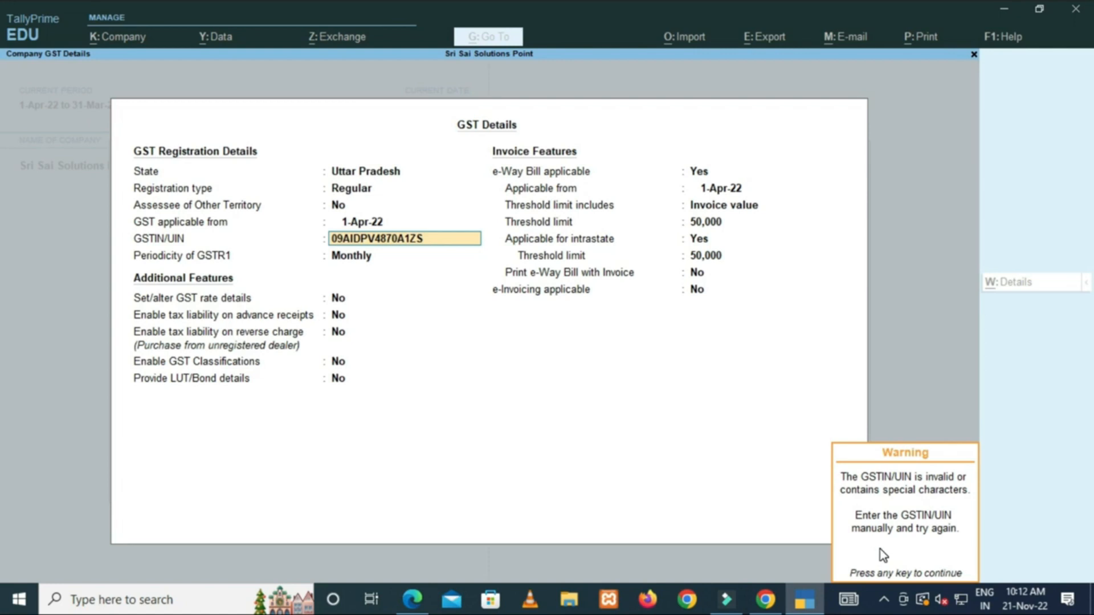
key(Return)
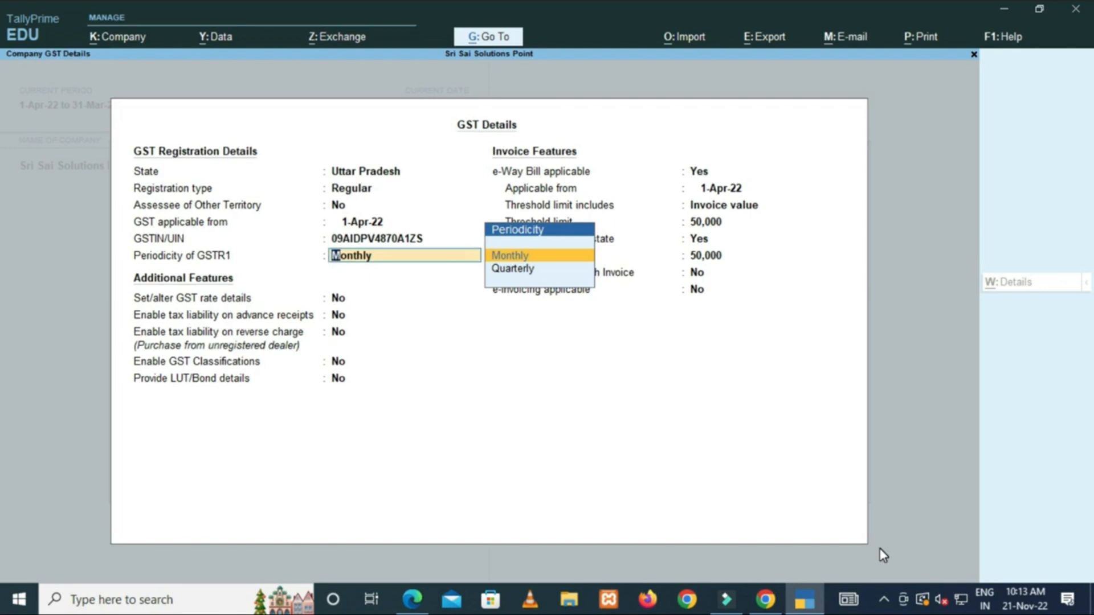
Keep Monthly GSTR1 periodicity and the default additional-feature and e-Way Bill settings, then accept GST Details.
key(Return)
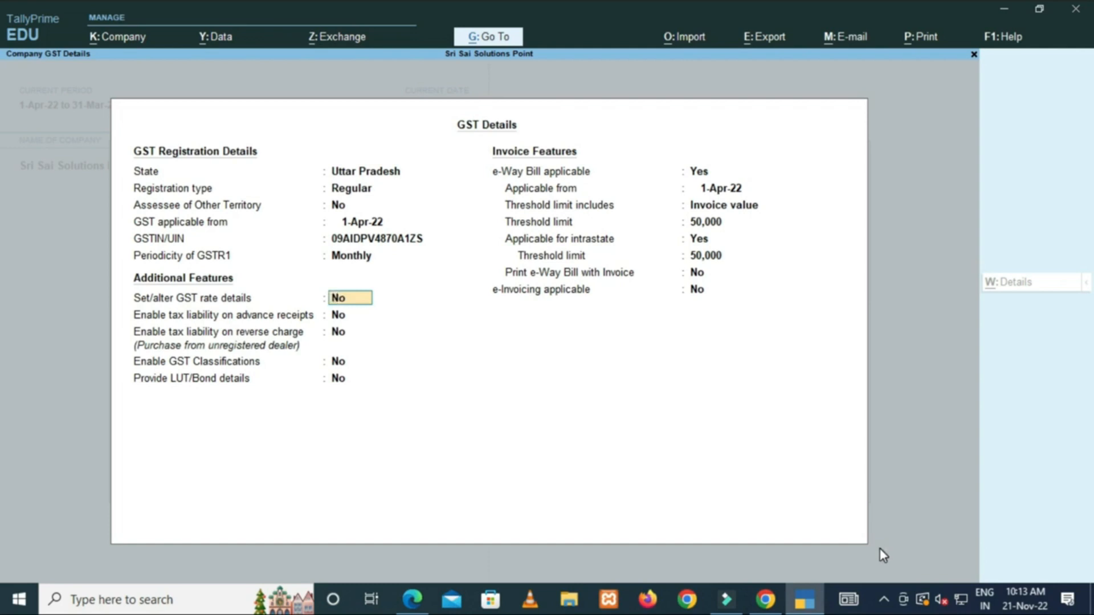
key(Return)
key(Return)
key(Return)
key(Return)
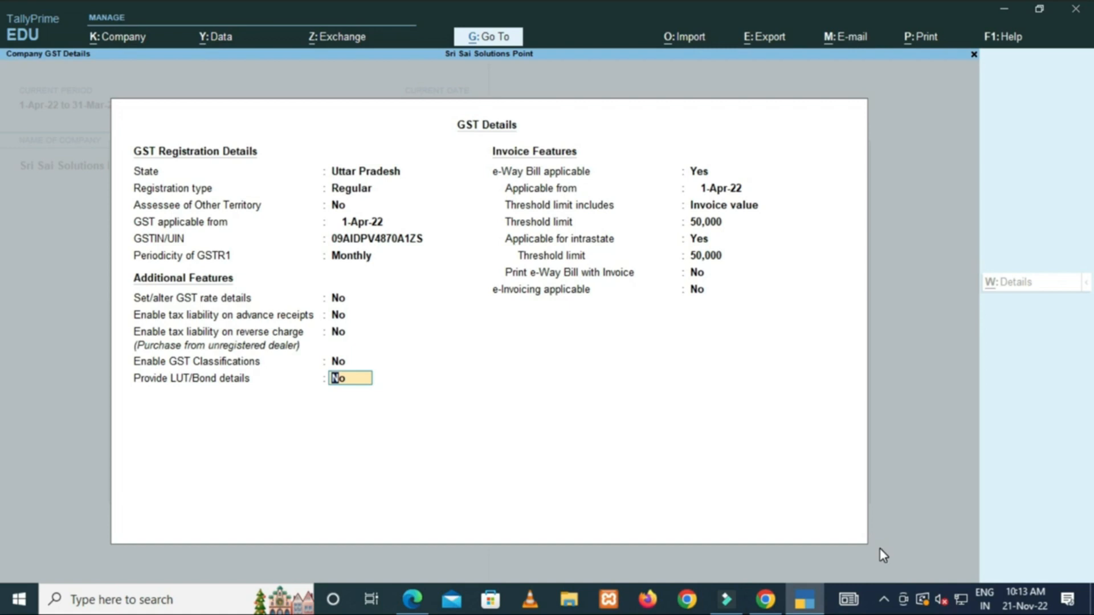
key(Return)
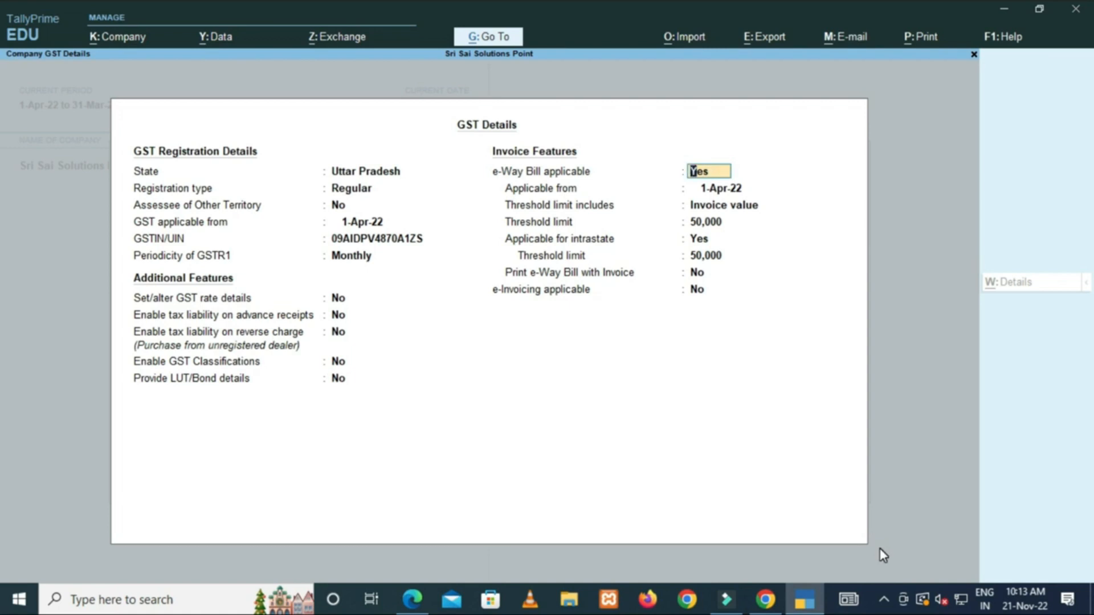
key(Return)
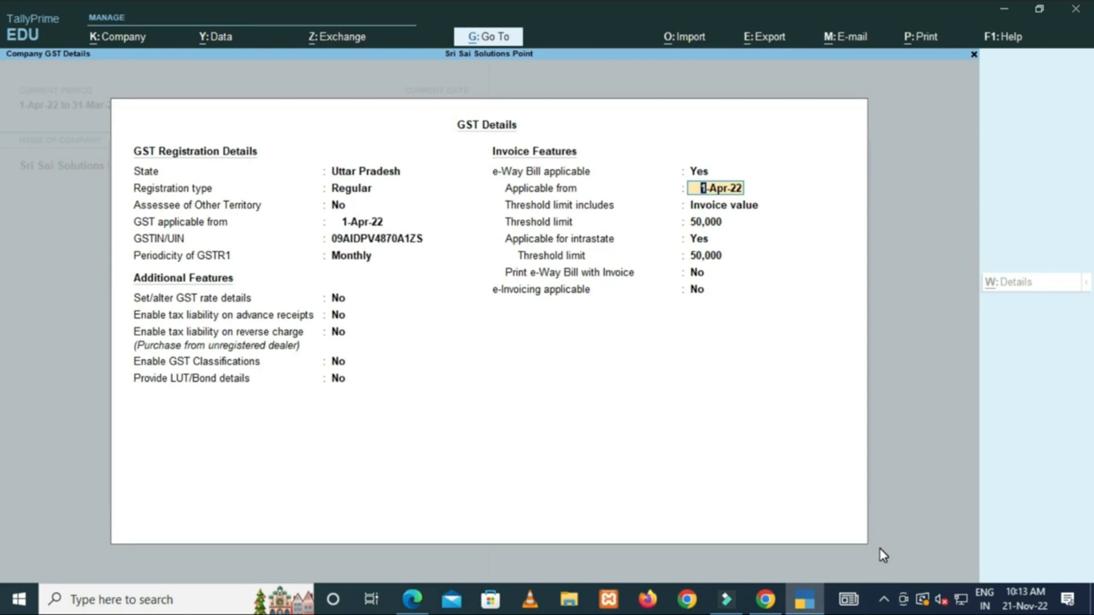
key(Return)
key(Return)
key(Return)
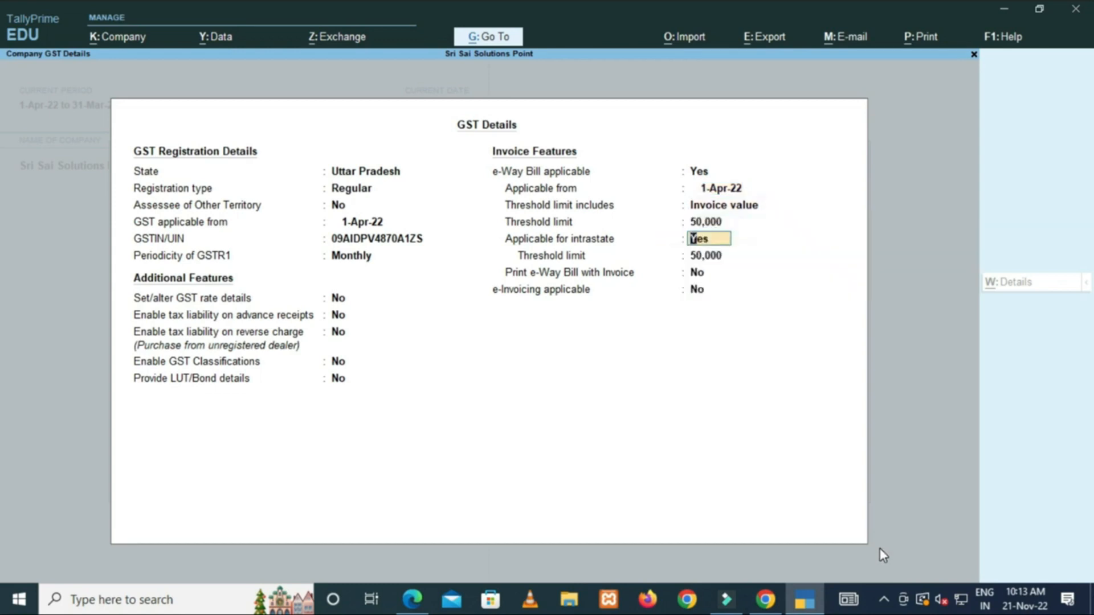
key(Return)
key(Return)
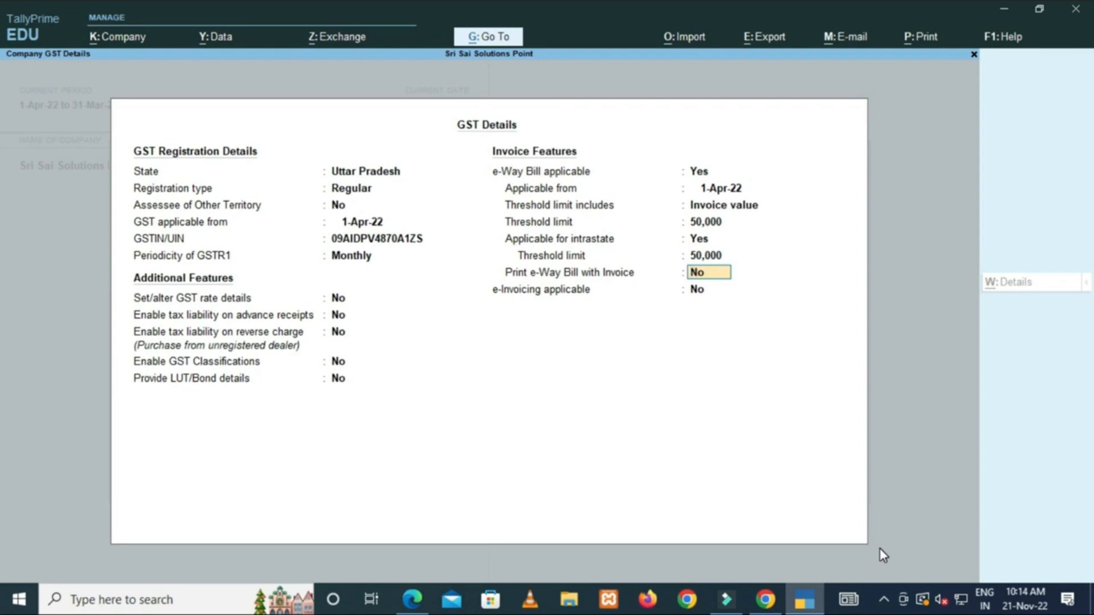
key(Return)
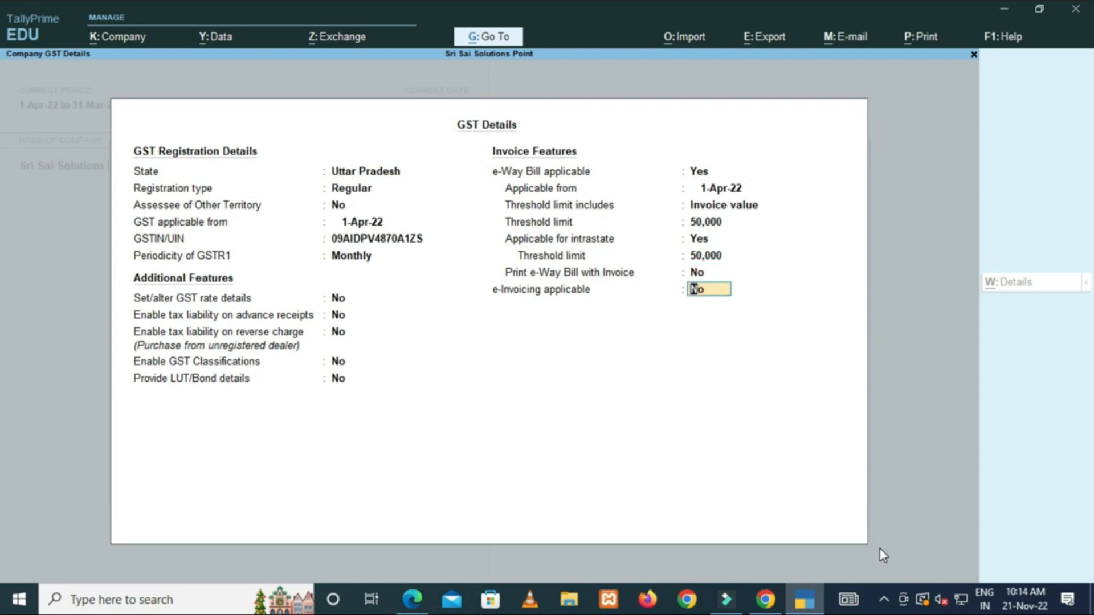
key(Return)
key(Return)
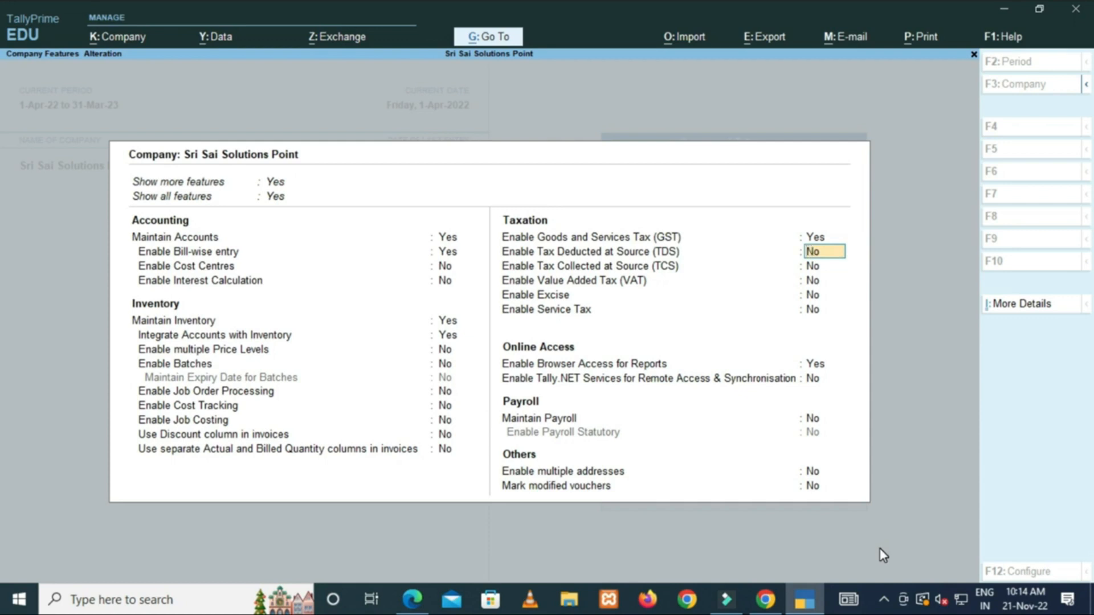
Leave TDS and TCS off and accept Company Features to return to Gateway of Tally.
key(Return)
key(Return)
key(Return)
key(Return)
key(Return)
key(Return)
key(Return)
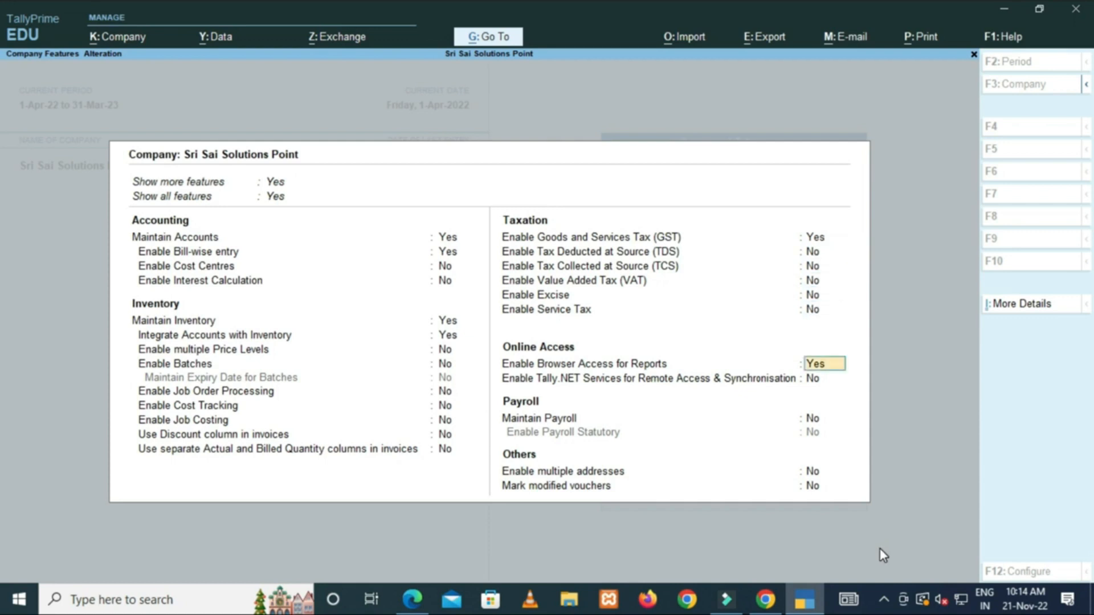
key(Return)
key(Return)
key(Return)
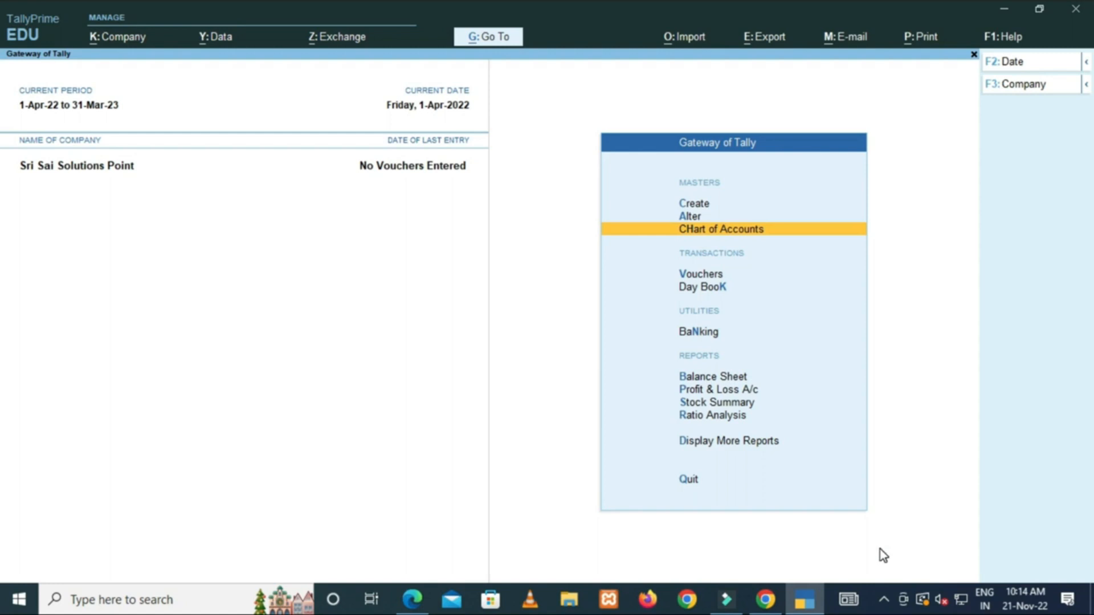
key(Escape)
key(n)
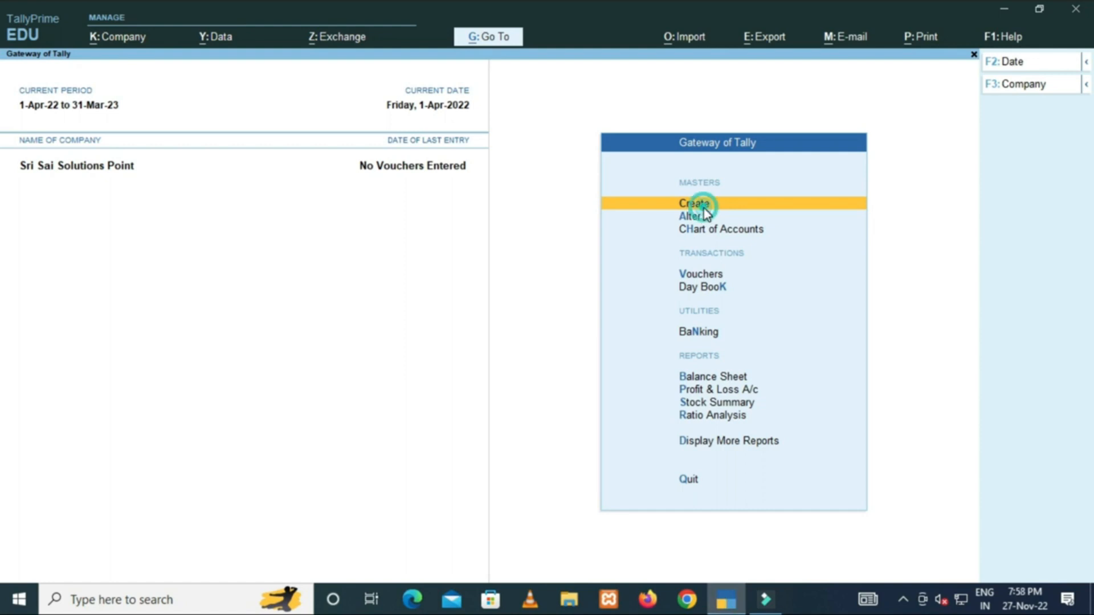
Open a new Ledger creation form from Create in Gateway of Tally.
click(703, 209)
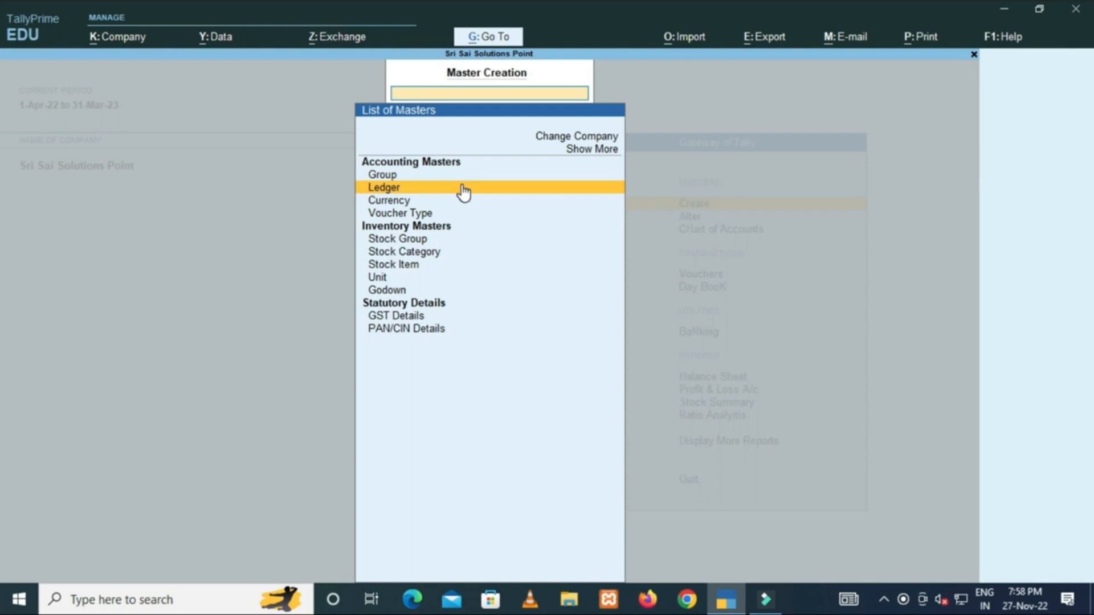
click(463, 191)
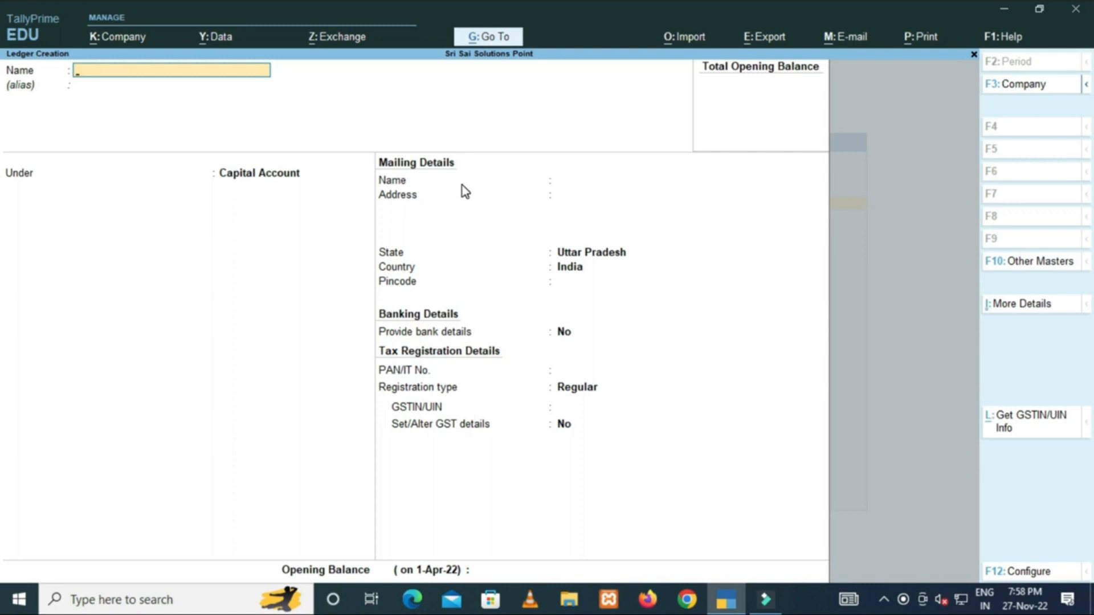
Name the new ledger Raj Computer and place it under Sundry Creditors.
text(Raj Computer)
key(Return)
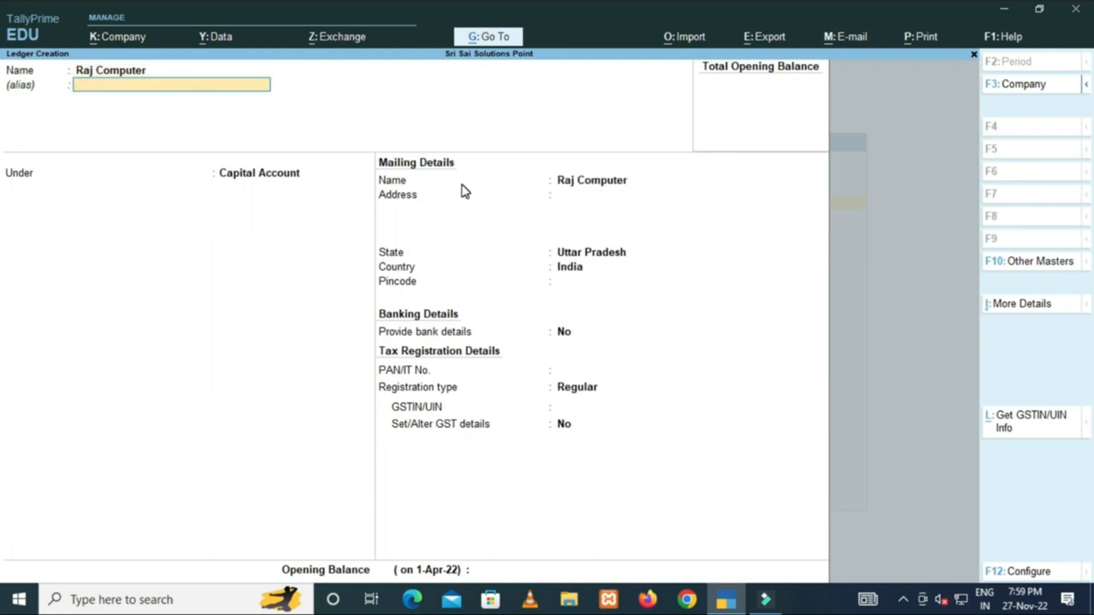
key(Return)
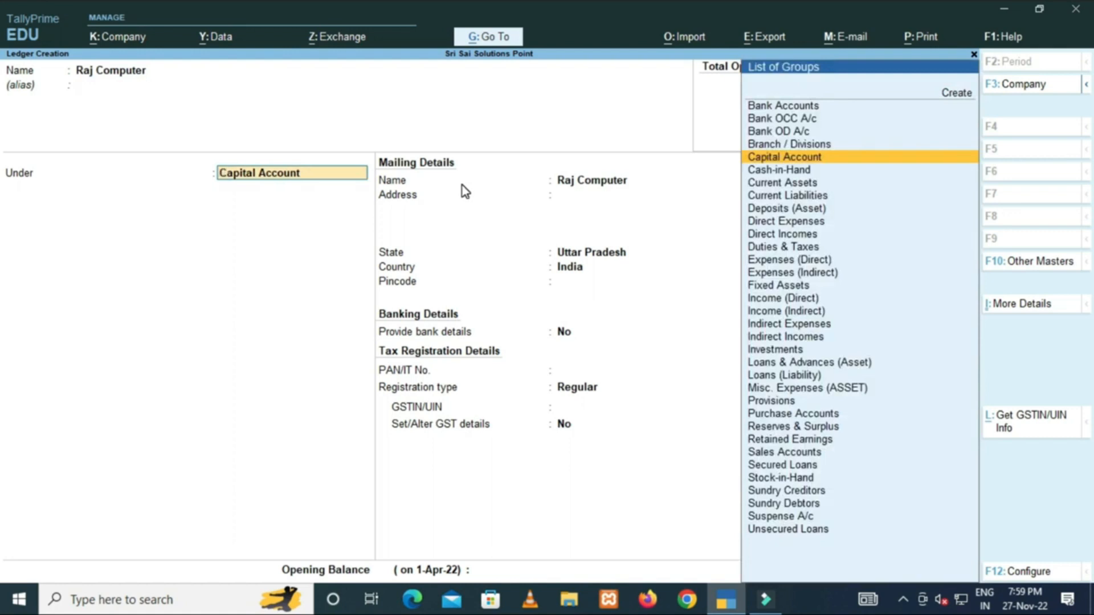
key(BackSpace)
key(Return)
text(Sun)
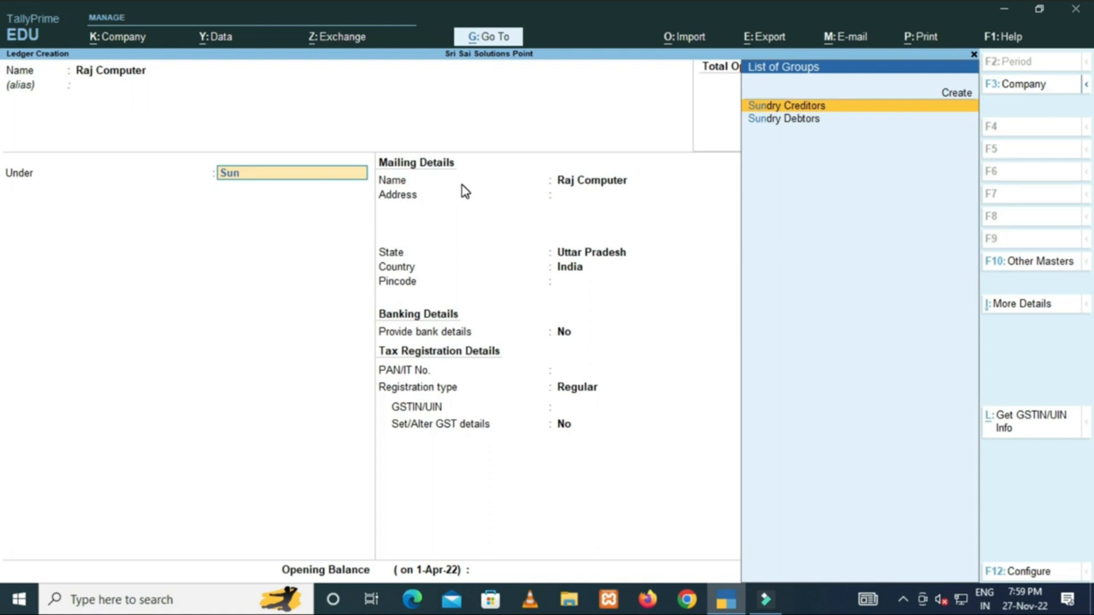
key(Return)
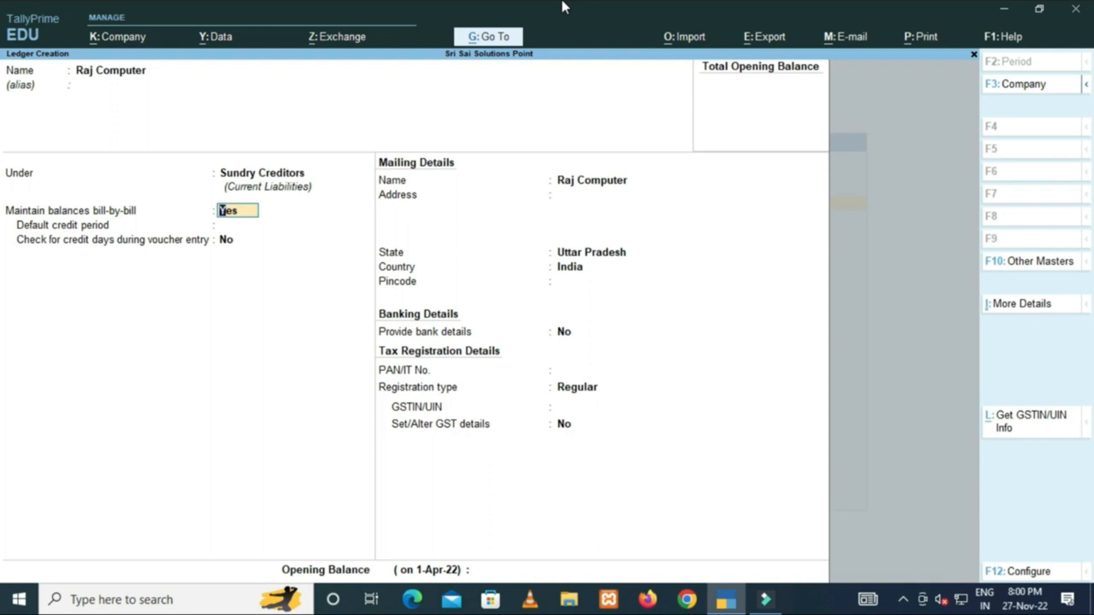
Set bill-by-bill balances to No, leave inventory values unaffected, and keep Raj Computer as mailing name.
text(n)
key(Return)
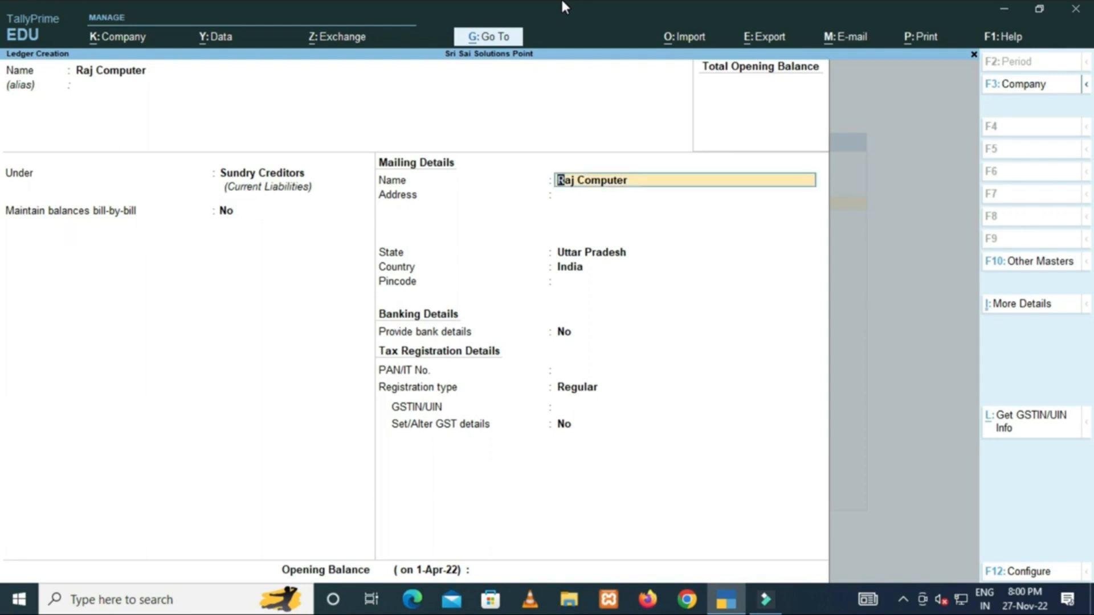
key(BackSpace)
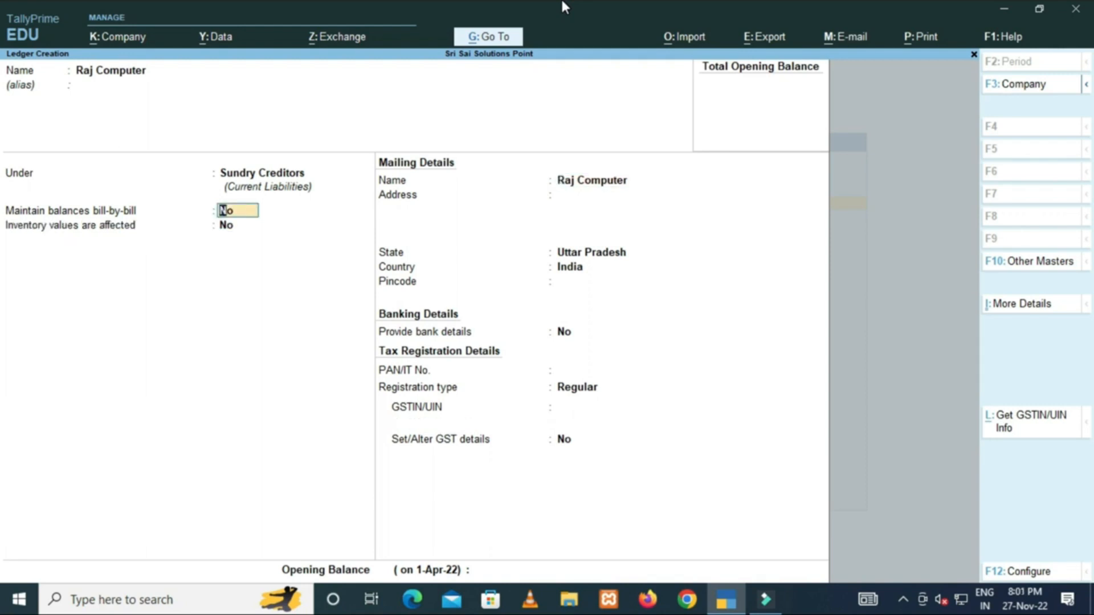
key(Return)
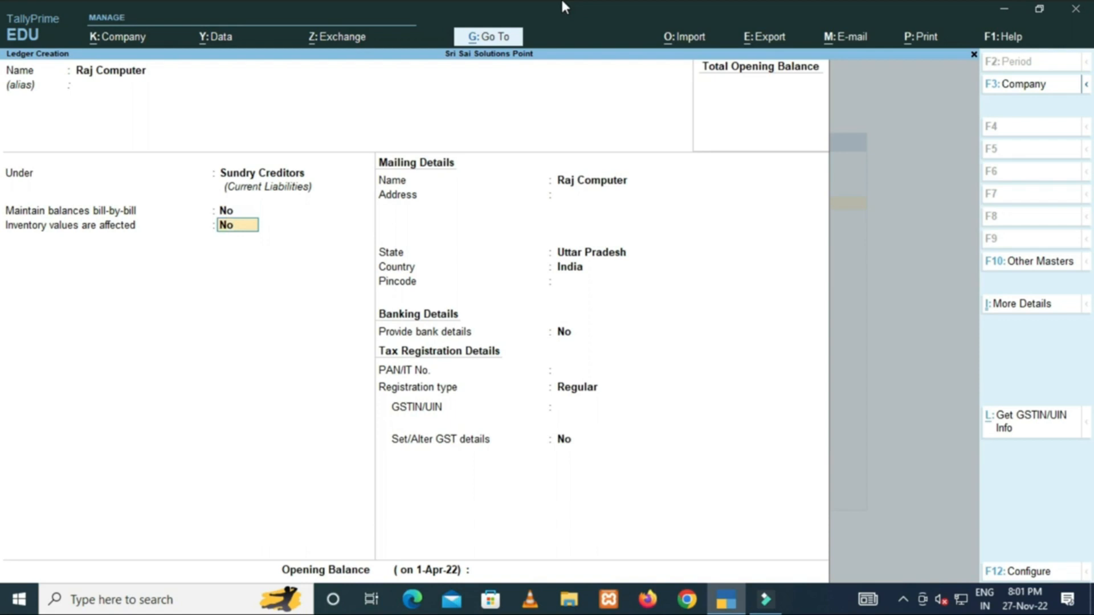
key(Return)
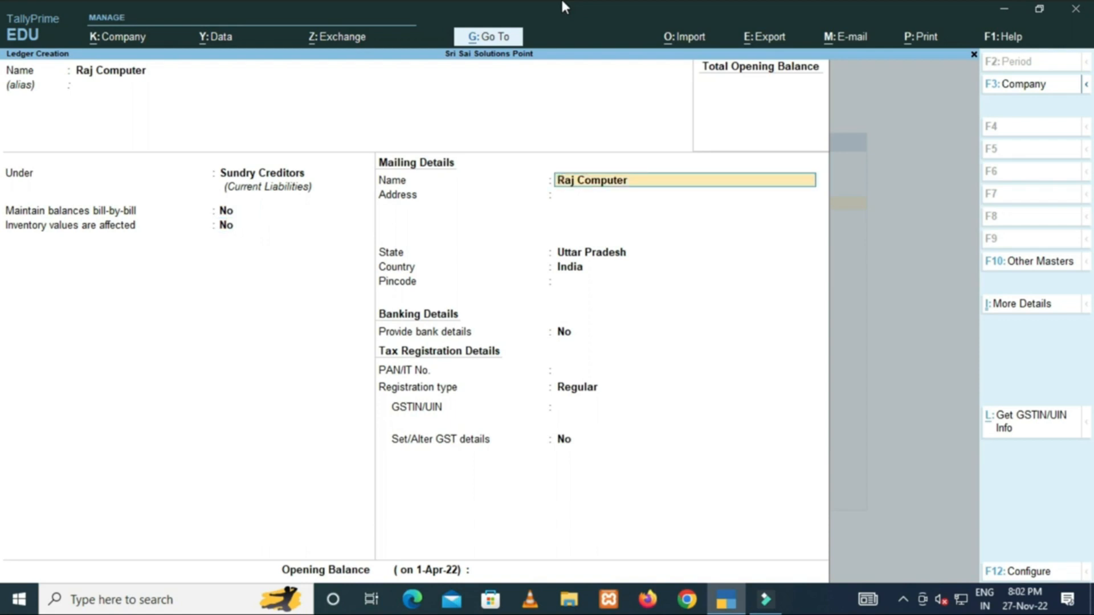
key(Return)
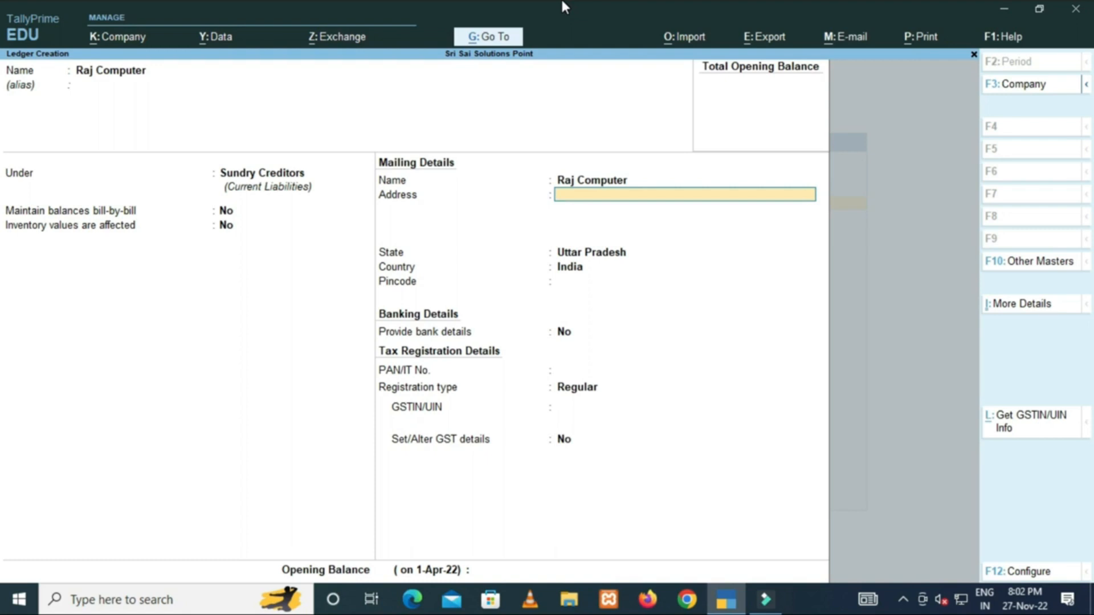
Enter the supplier's two-line mailing address and finish the address block.
text(Super)
text(Bazar)
key(Return)
text(Moradabad)
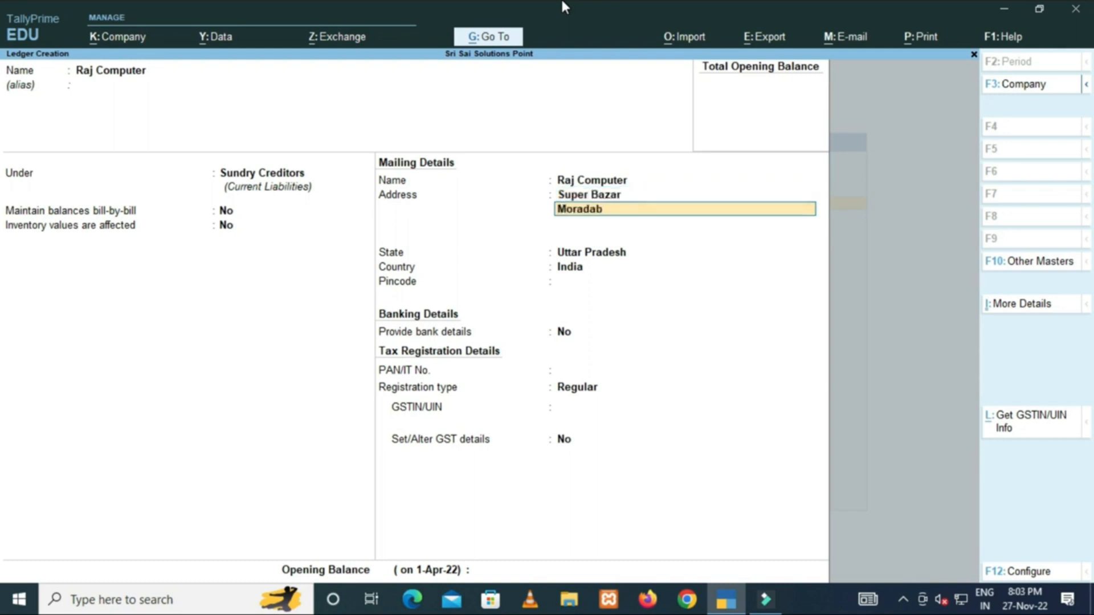
key(Return)
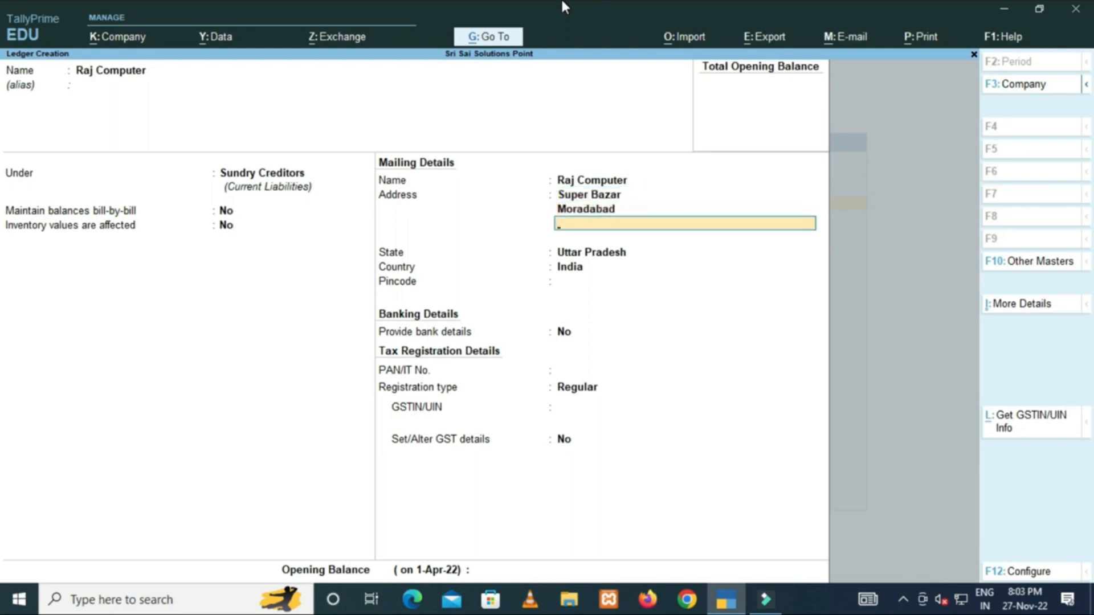
key(Return)
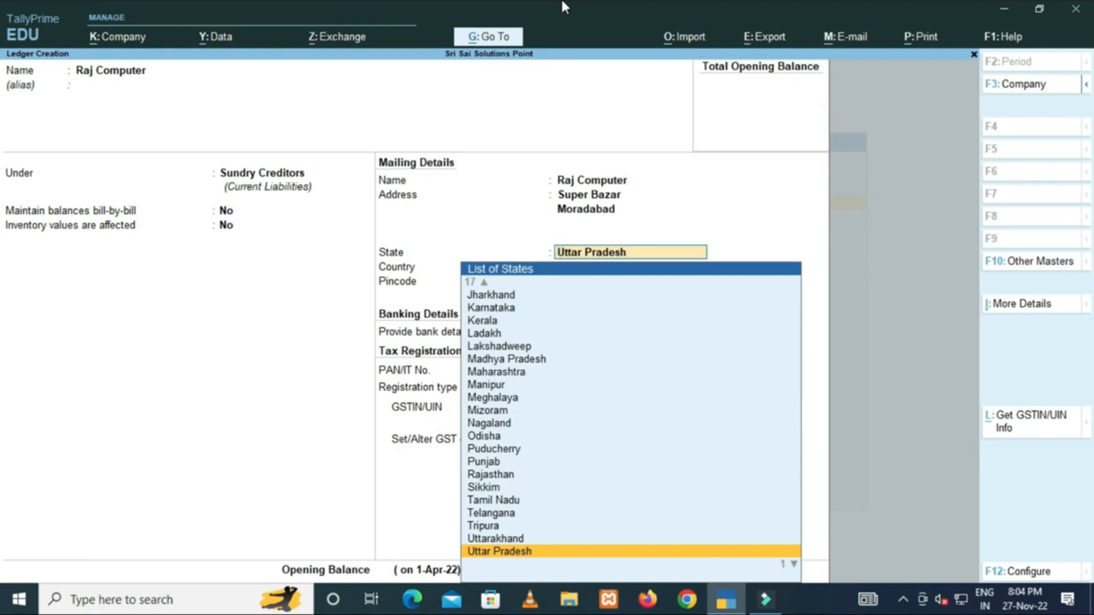
Keep Uttar Pradesh as the supplier's state and enter the pincode.
key(Return)
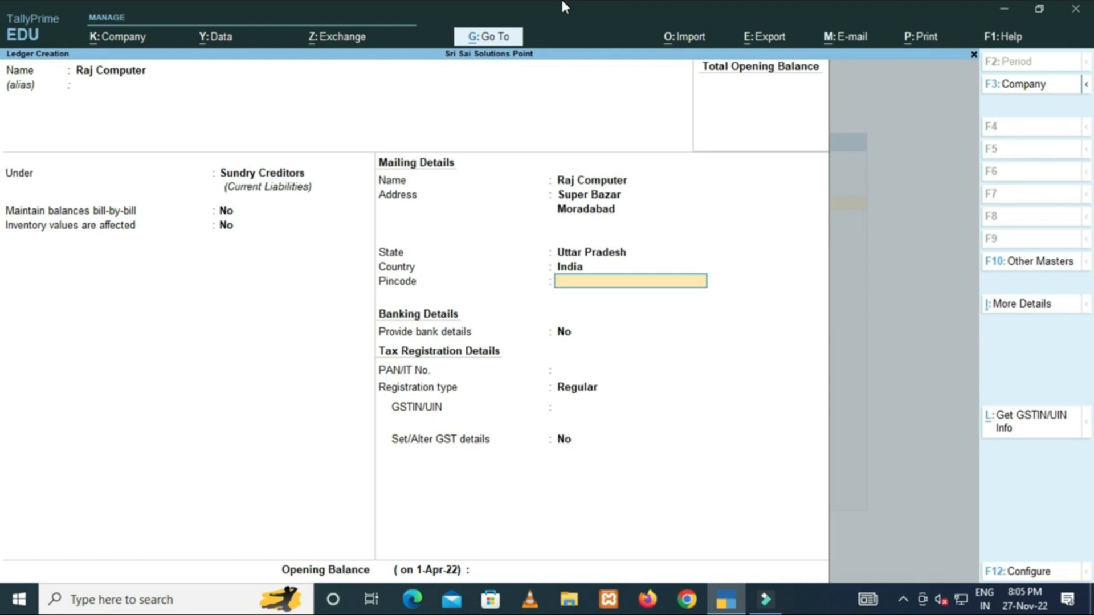
text(244001)
Confirm the pincode and enter the supplier's mobile number.
key(Return)
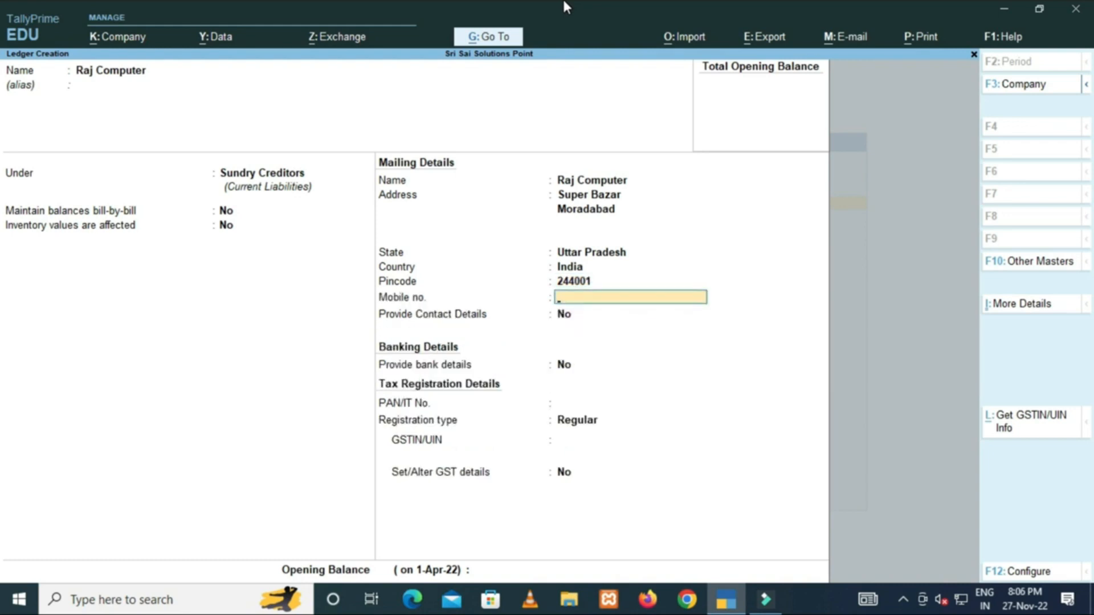
key(Return)
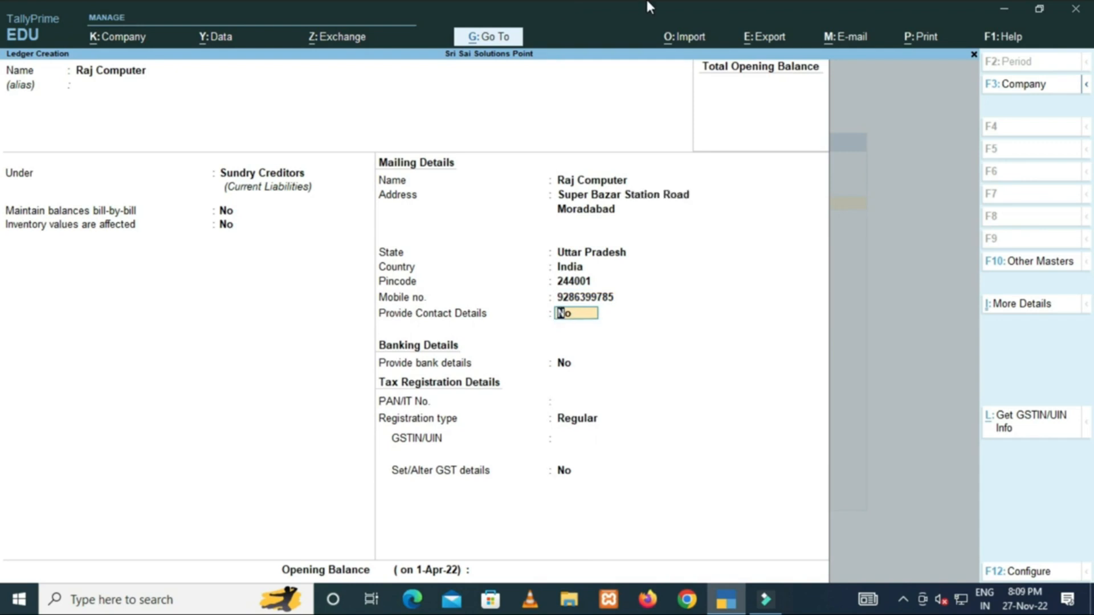
Turn on contact details and enter the contact person's name and phone number.
text(y)
key(Return)
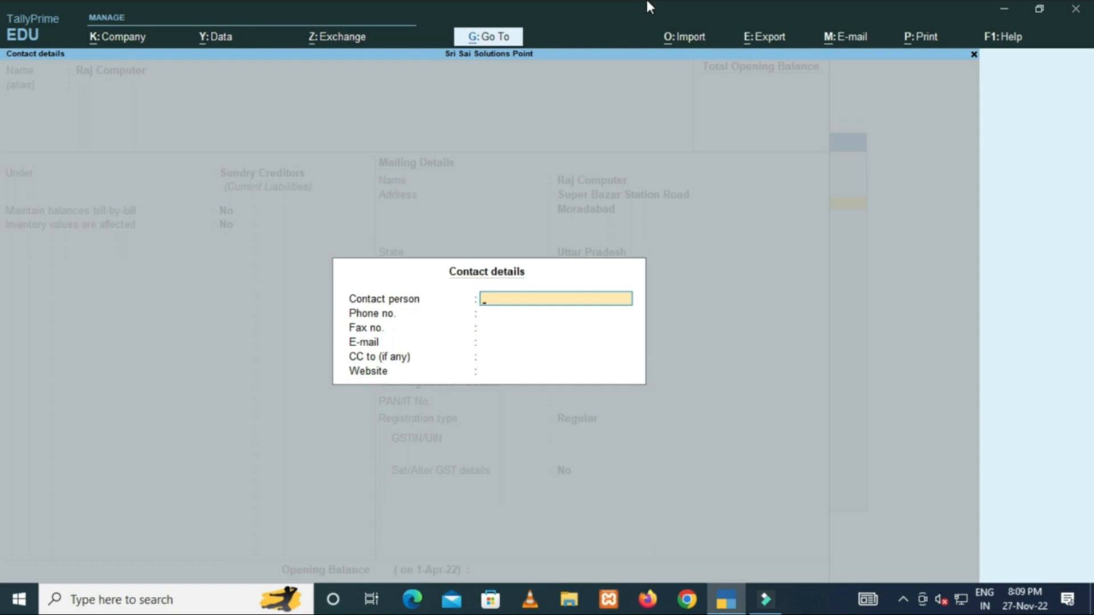
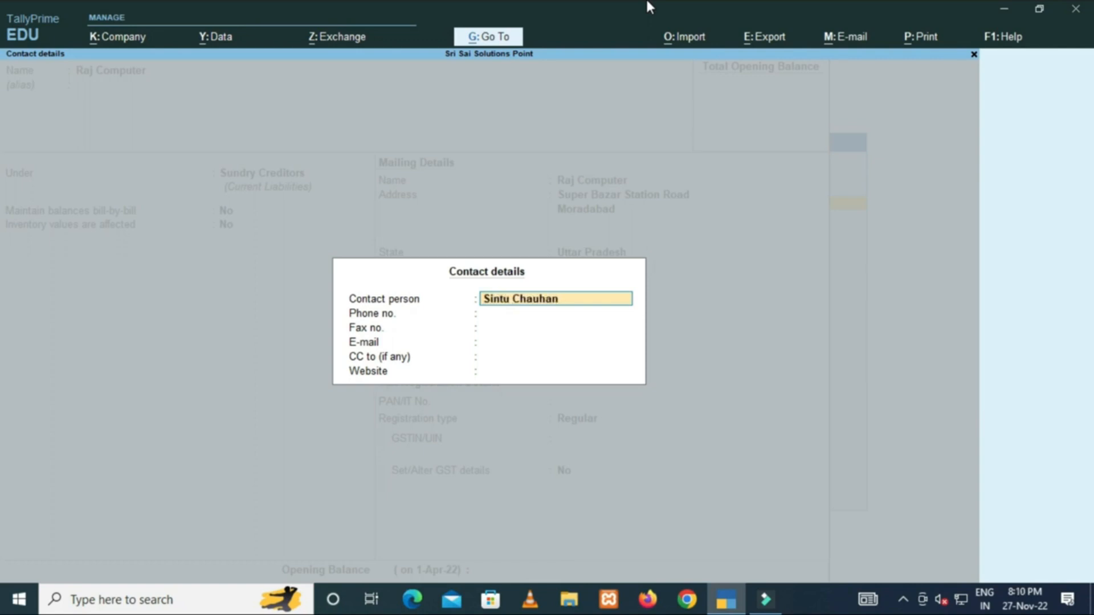
key(Return)
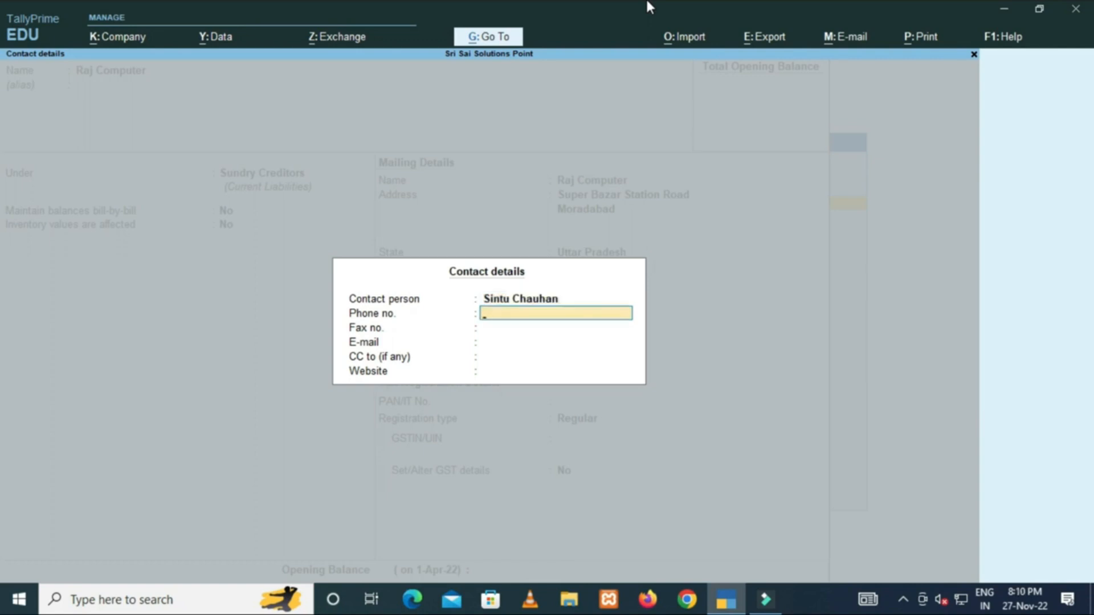
key(Return)
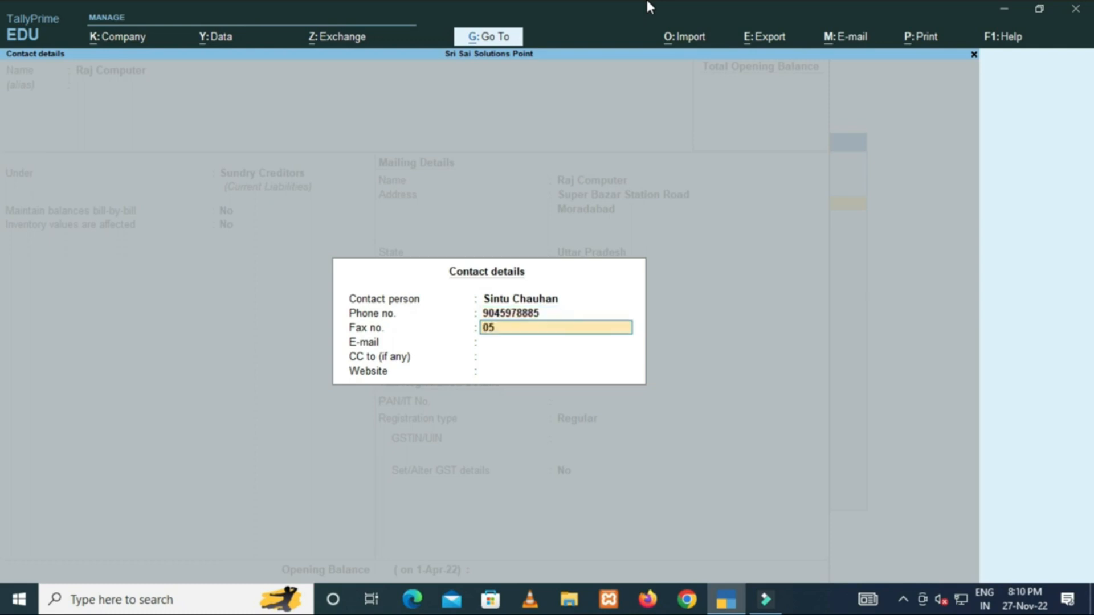
key(Return)
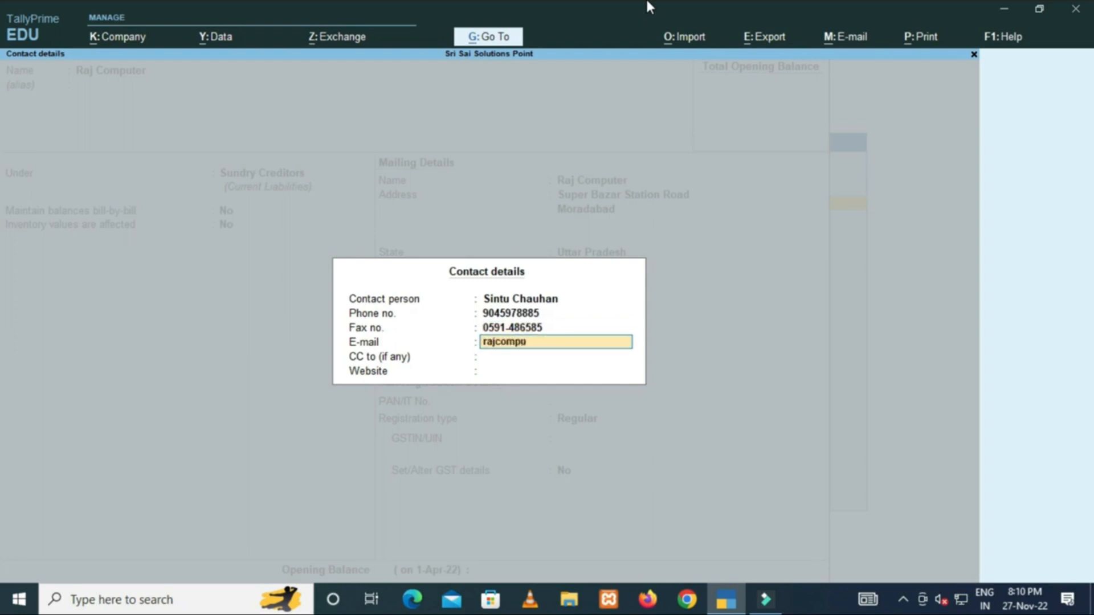
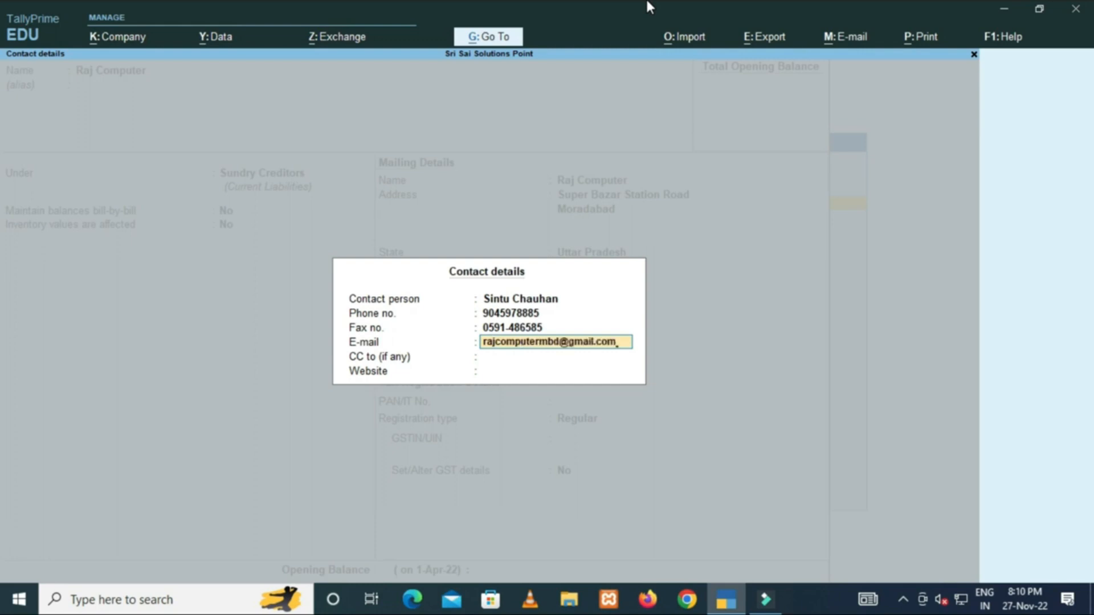
key(Return)
key(Return)
text(www.rajcomputer.in)
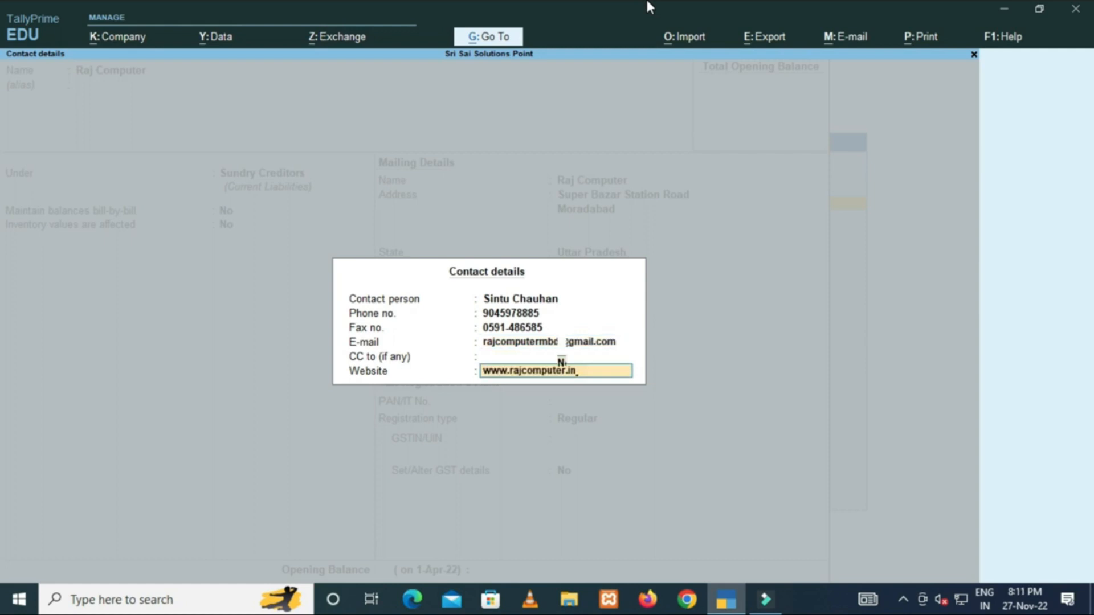
key(Return)
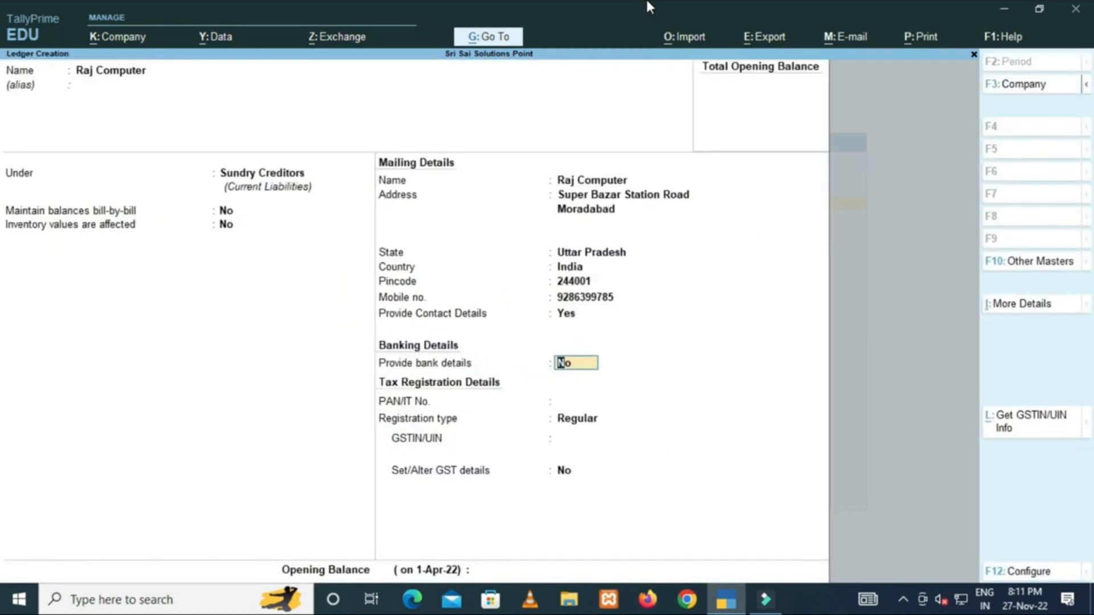
Leave bank details at No and enter Raj Computer's PAN in PAN/IT No.
key(Return)
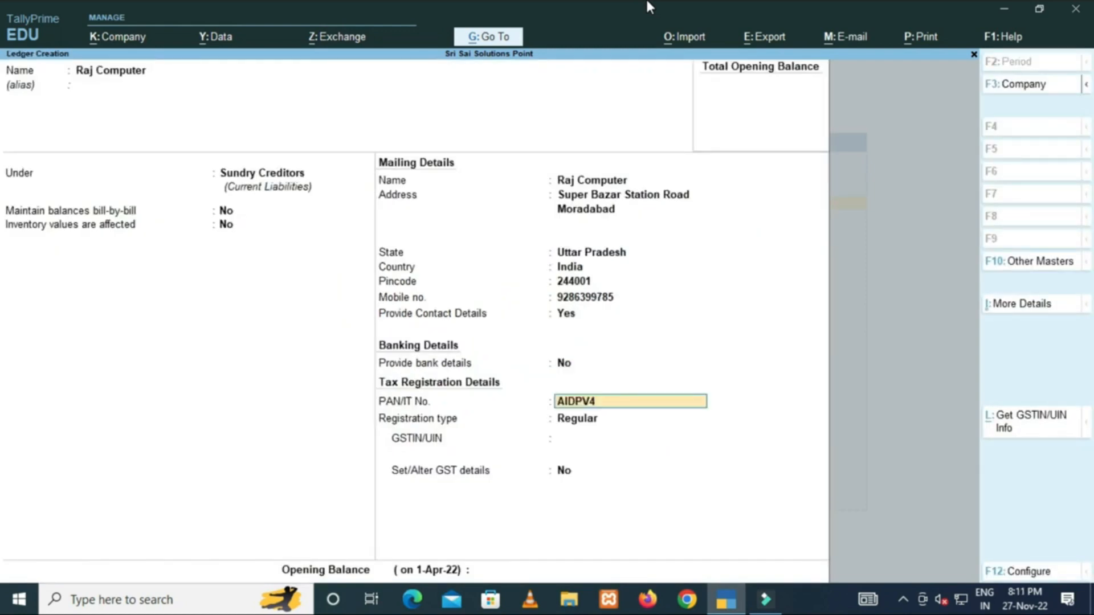
key(Return)
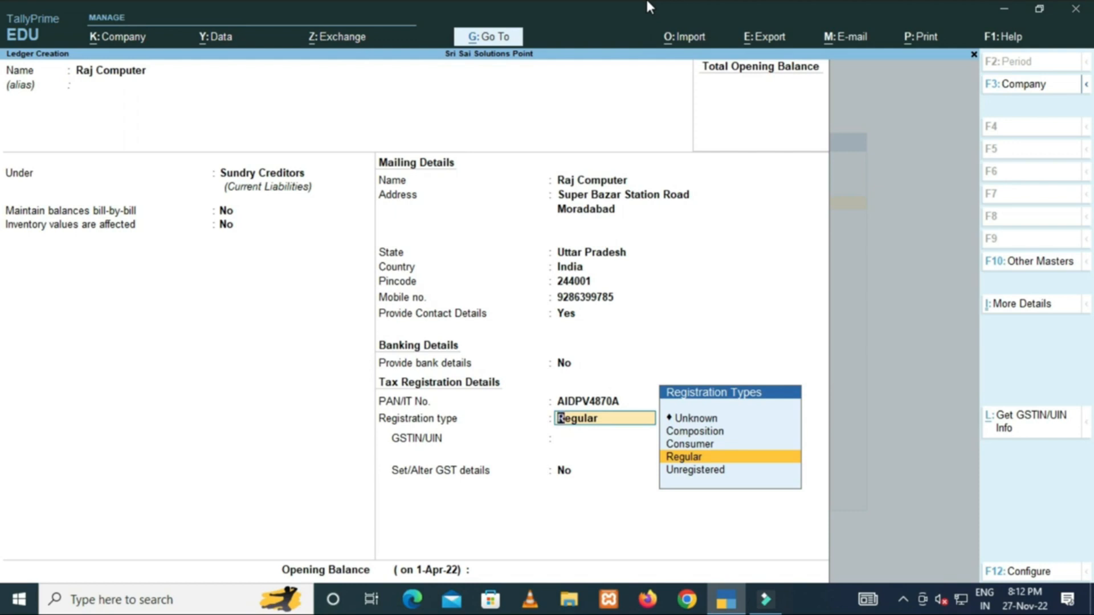
Switch Raj Computer's registration type from Composition to Regular, finally settling on Consumer.
key(Up)
key(Up)
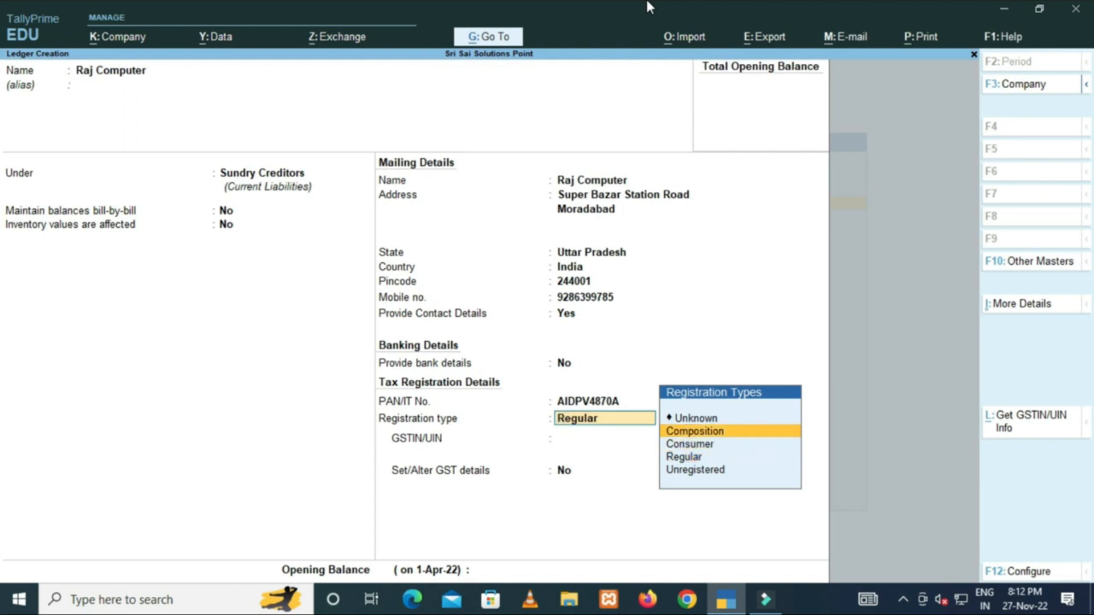
key(Return)
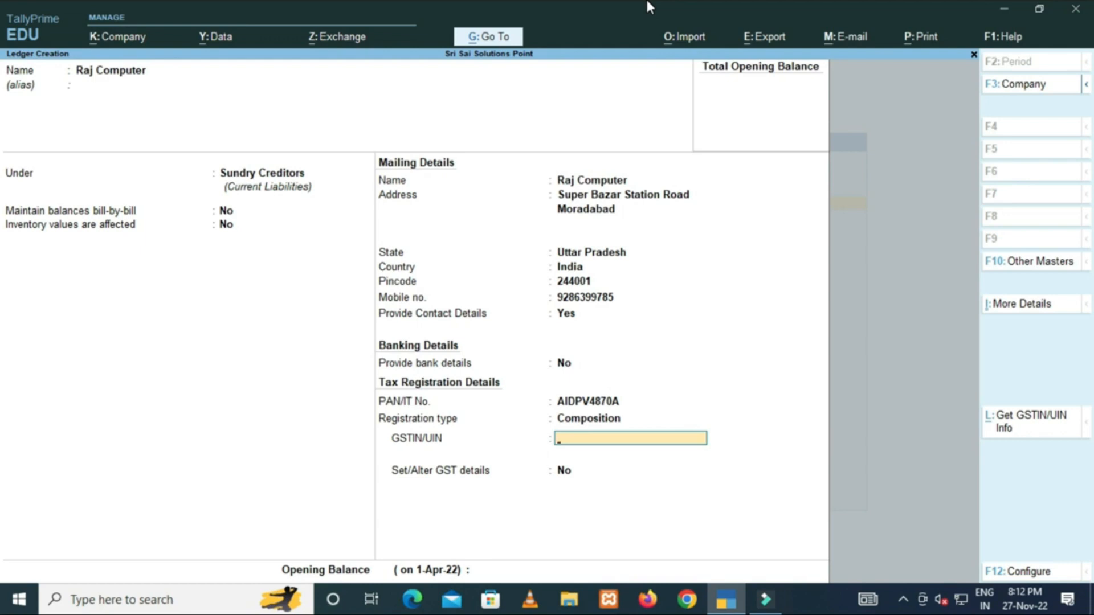
key(BackSpace)
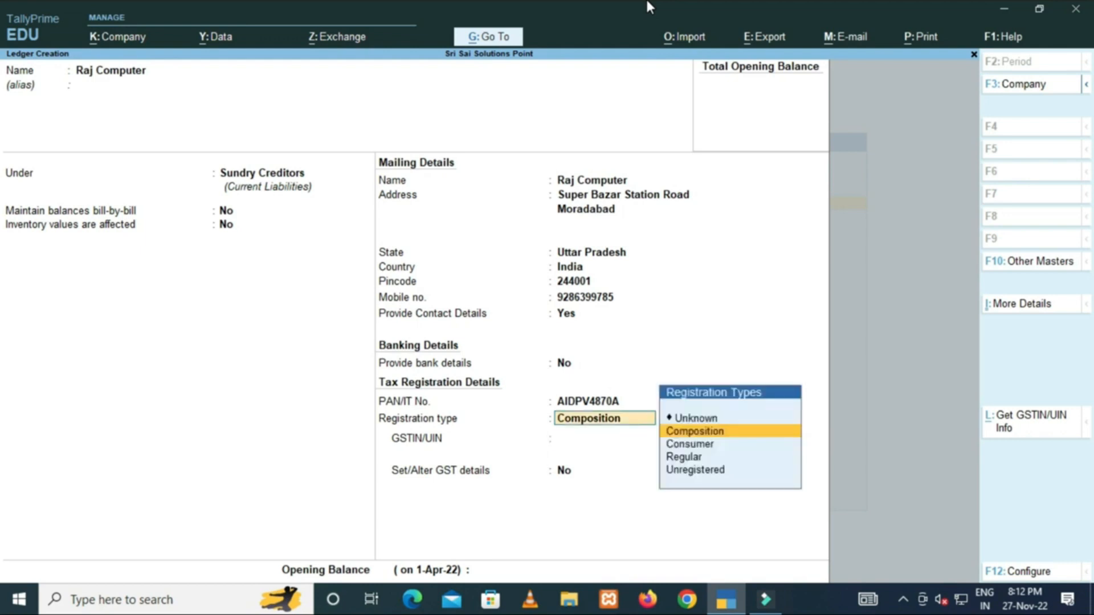
key(Down)
key(Down)
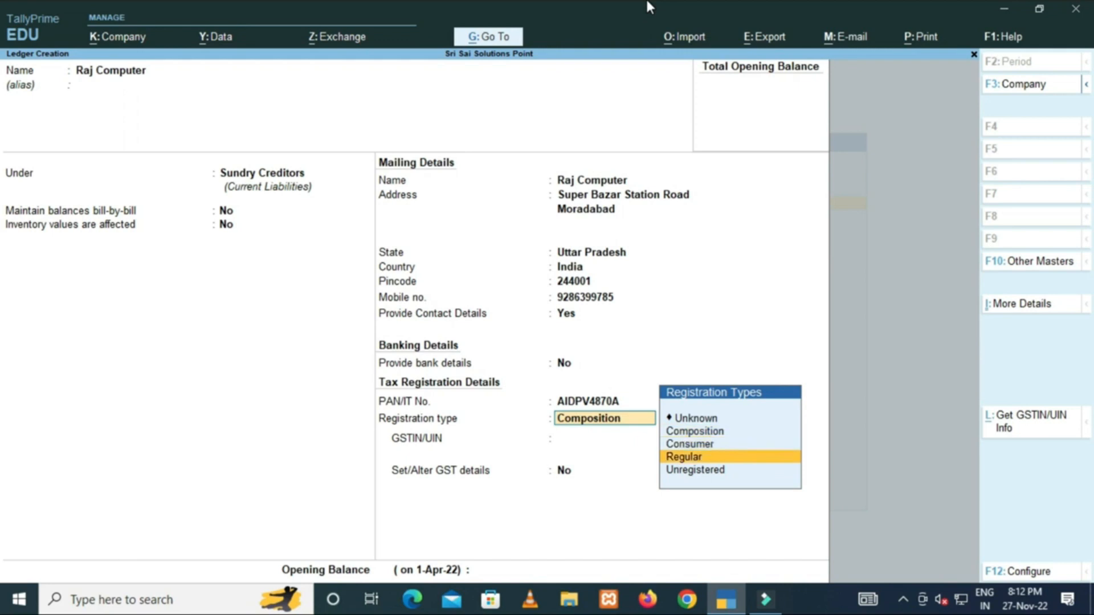
key(Return)
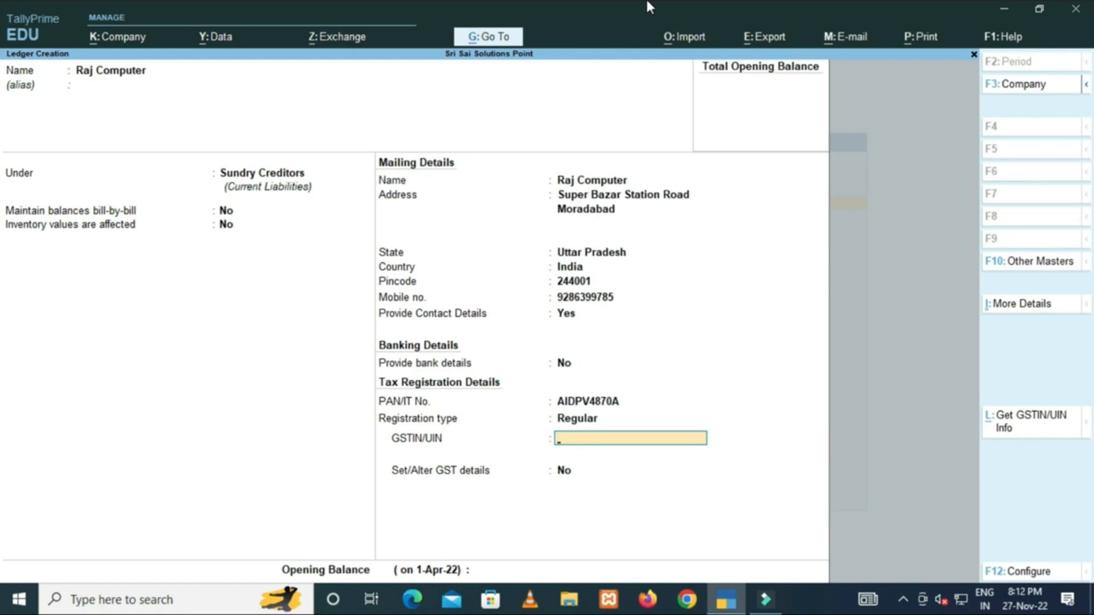
key(BackSpace)
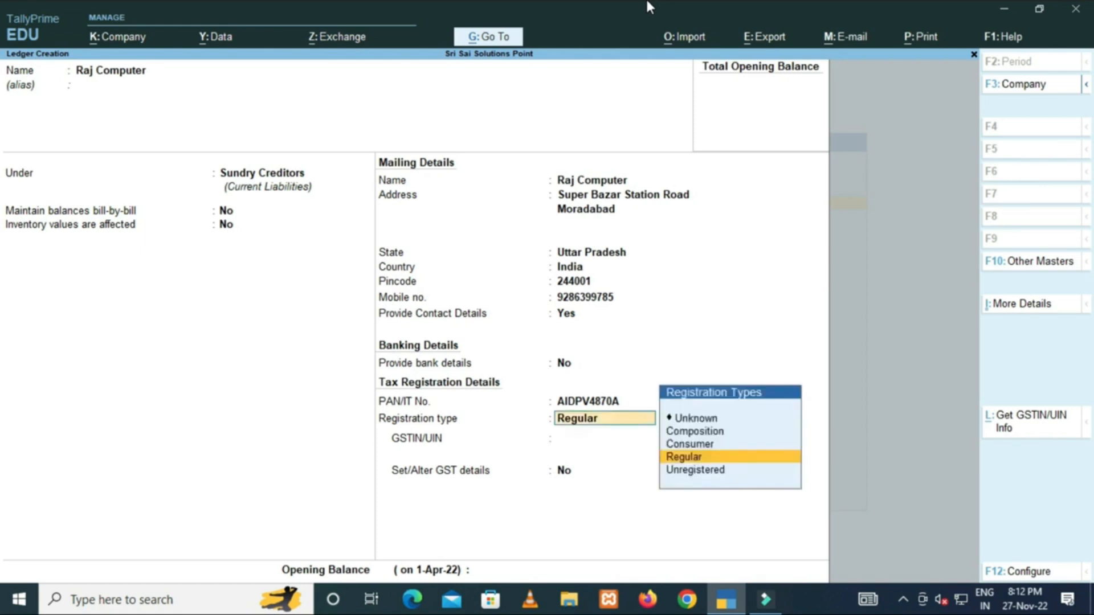
key(Up)
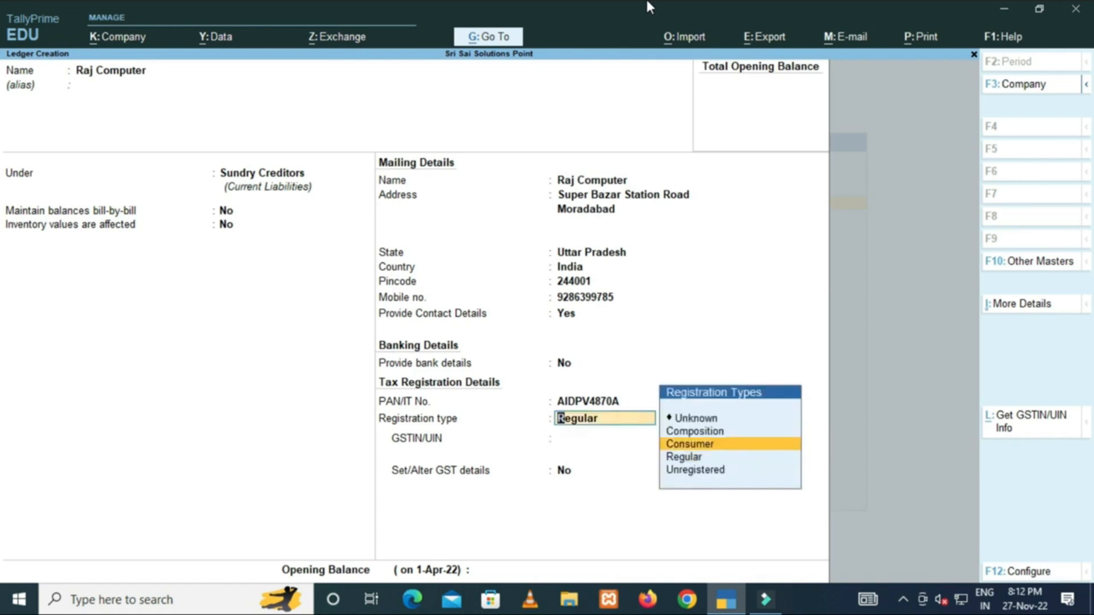
key(Return)
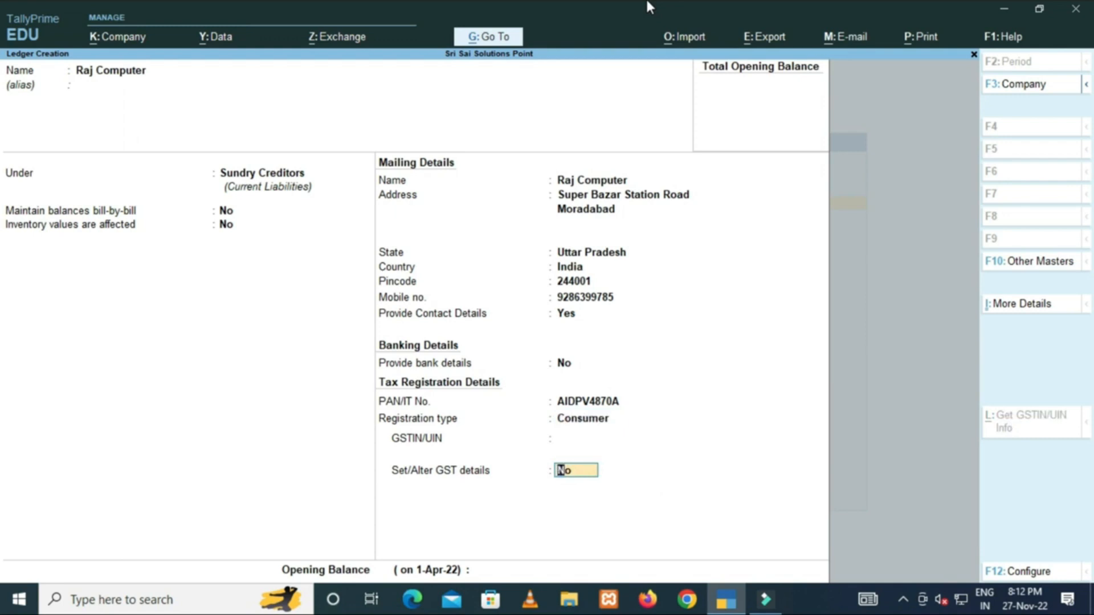
Briefly choose Unregistered, then return Raj Computer's registration type to Regular.
key(Up)
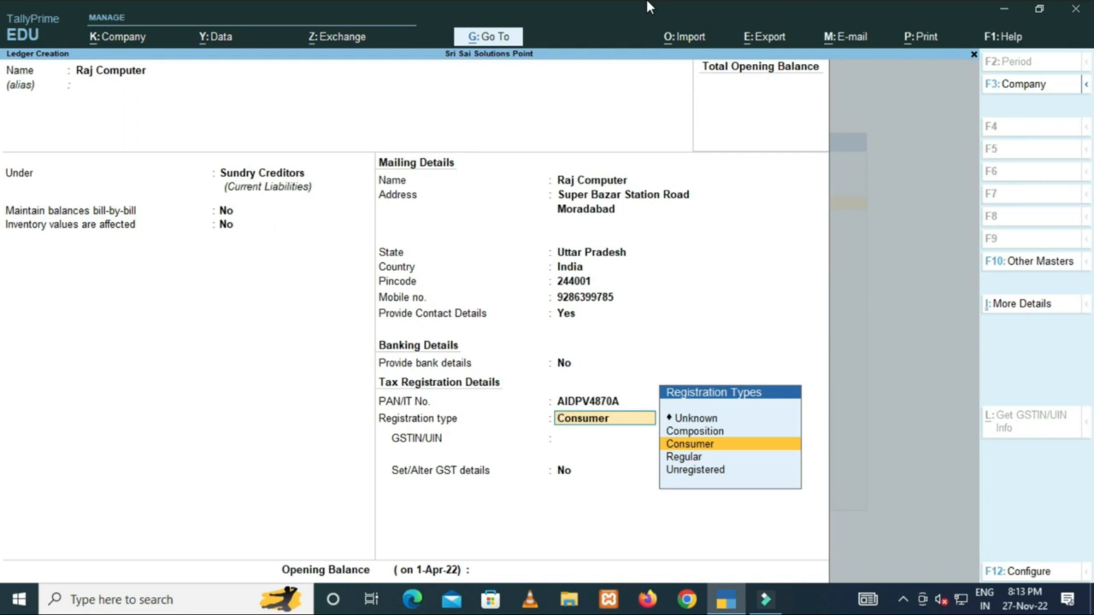
key(Down)
key(Down)
key(Return)
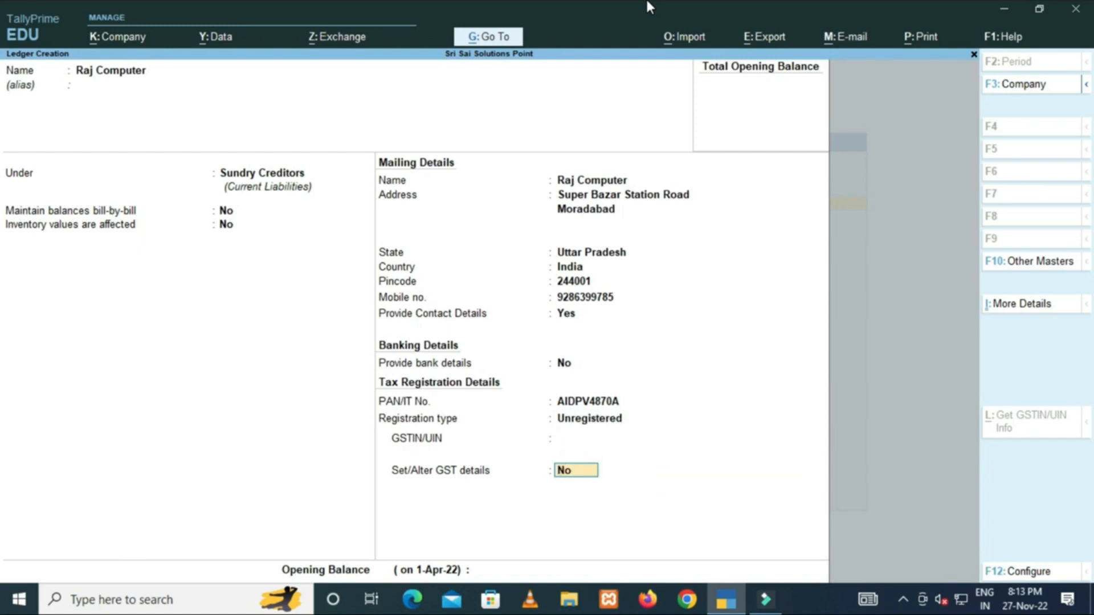
key(Up)
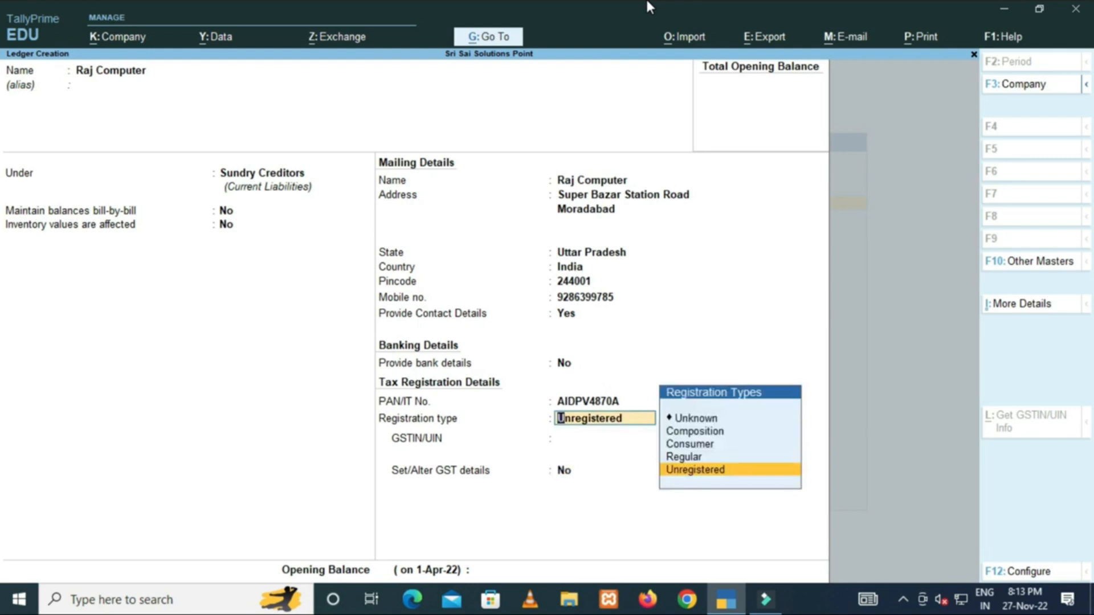
key(Up)
key(Return)
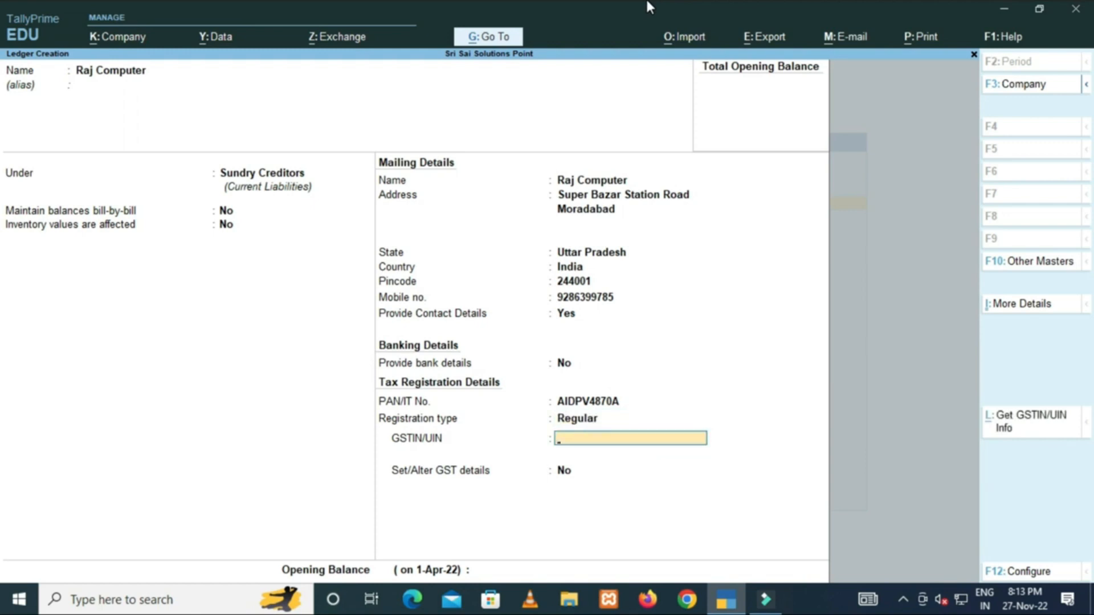
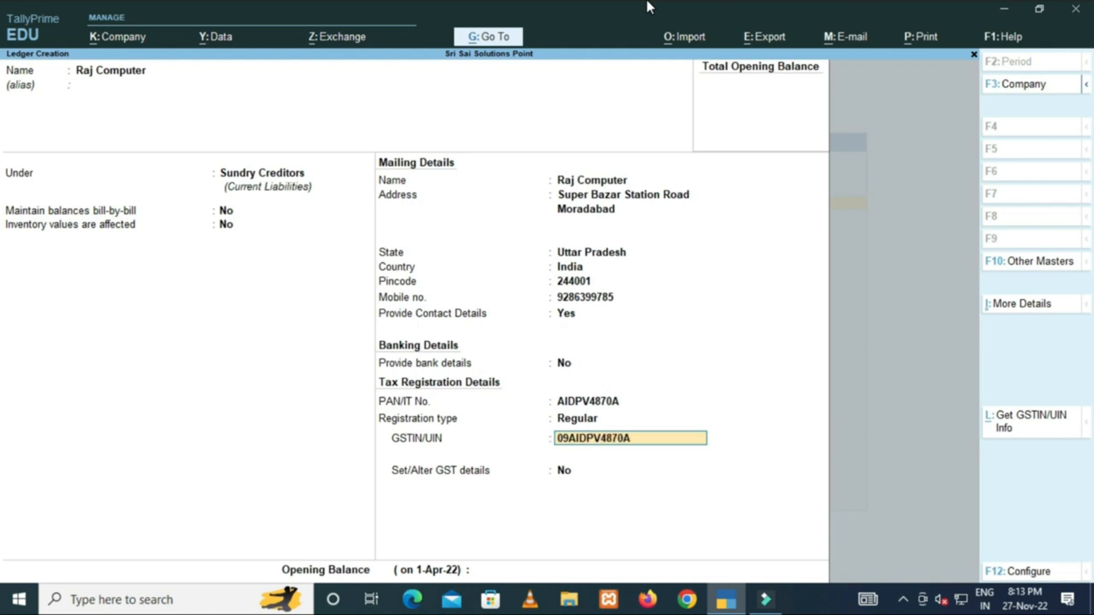
Enter Raj Computer's GSTIN and skip GST details through to the opening balance.
key(Return)
key(Return)
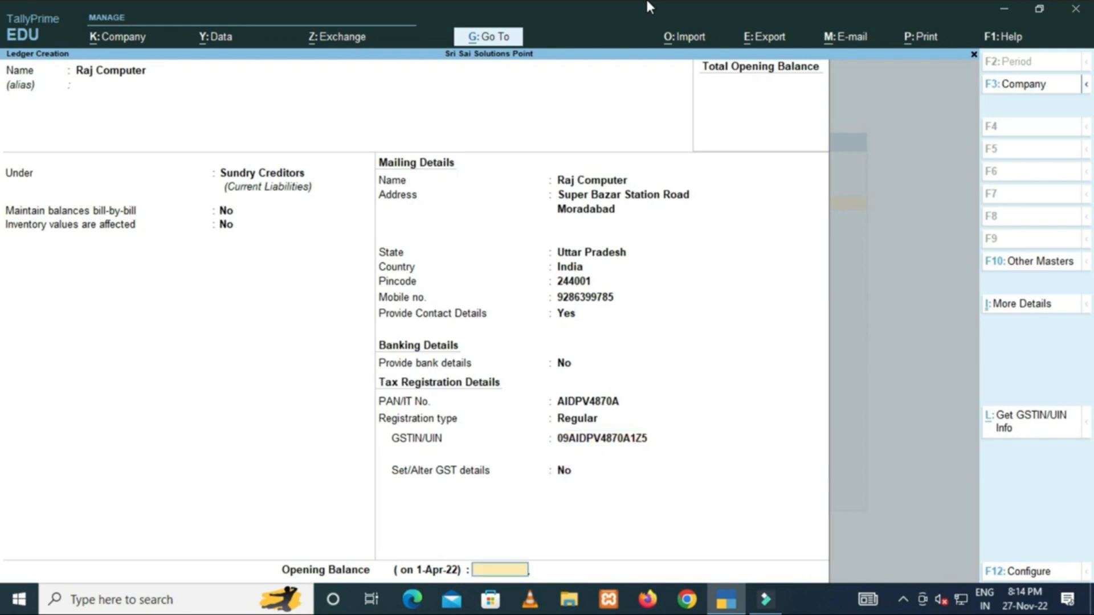
key(Return)
key(Return)
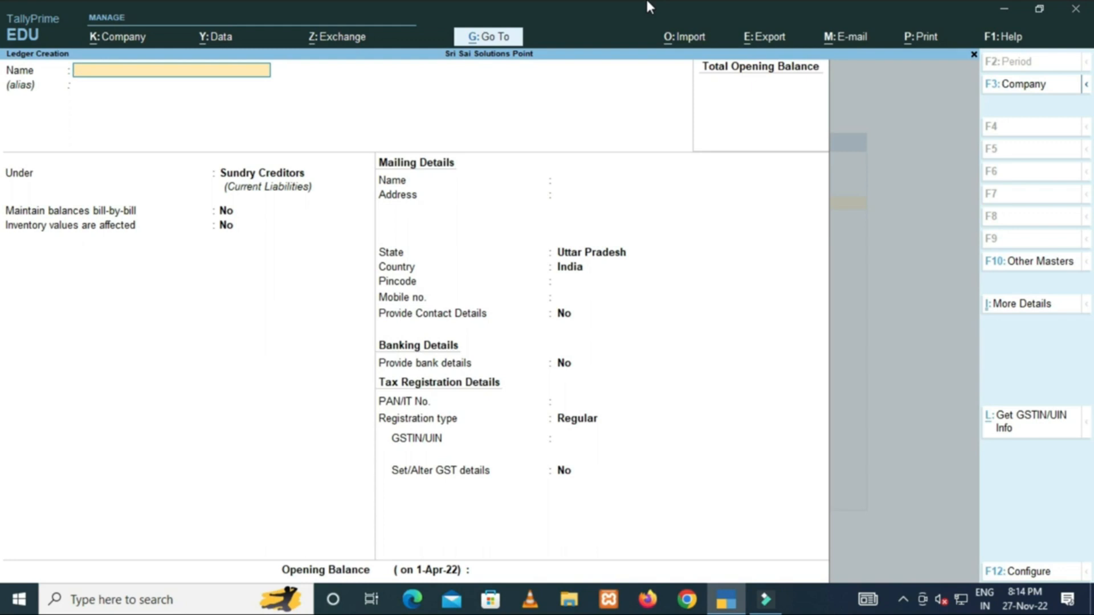
Name the new ledger Kamal Traders and keep it under Sundry Creditors.
text(Kamal Traders)
key(Return)
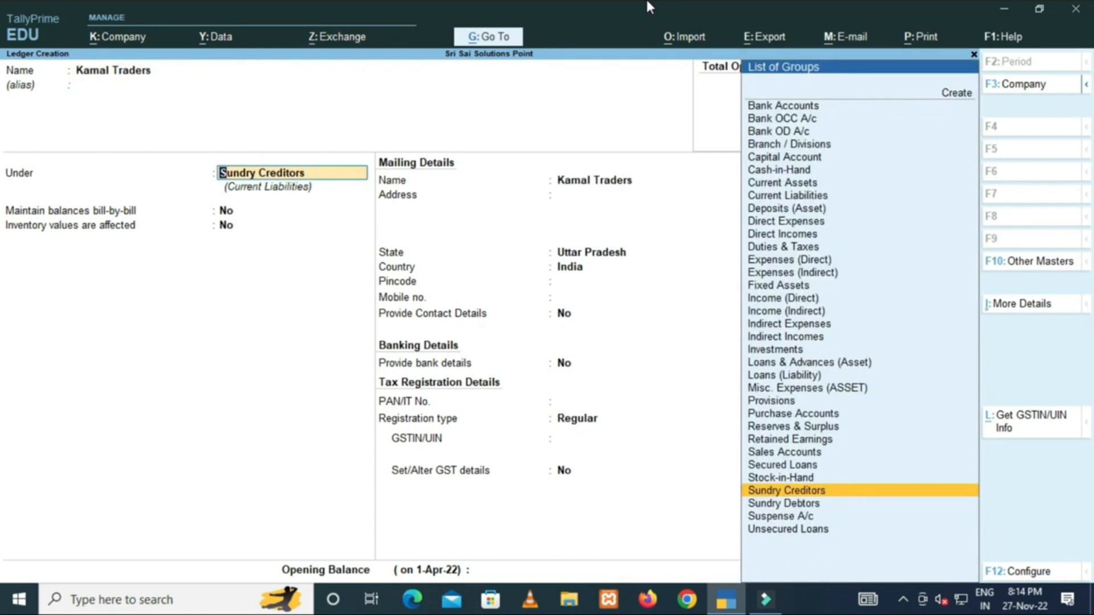
key(Return)
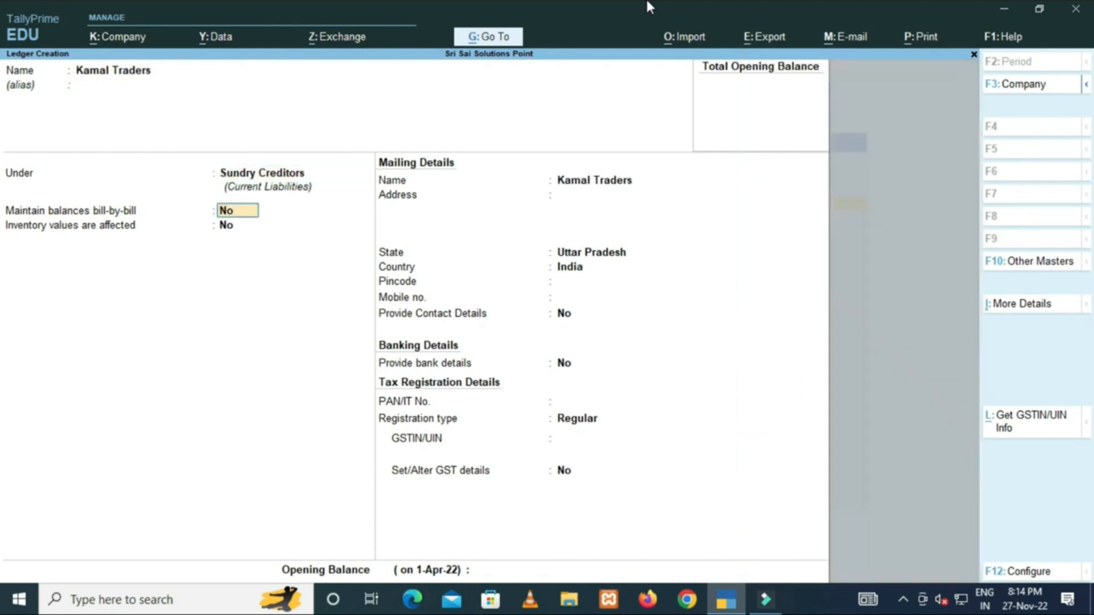
key(Return)
key(Return)
key(Return)
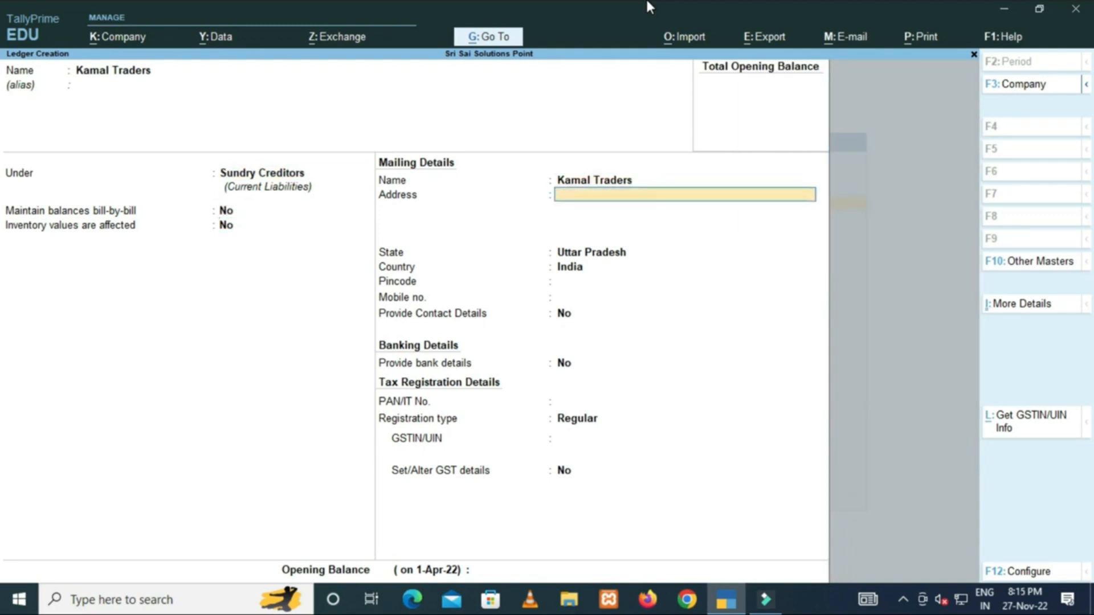
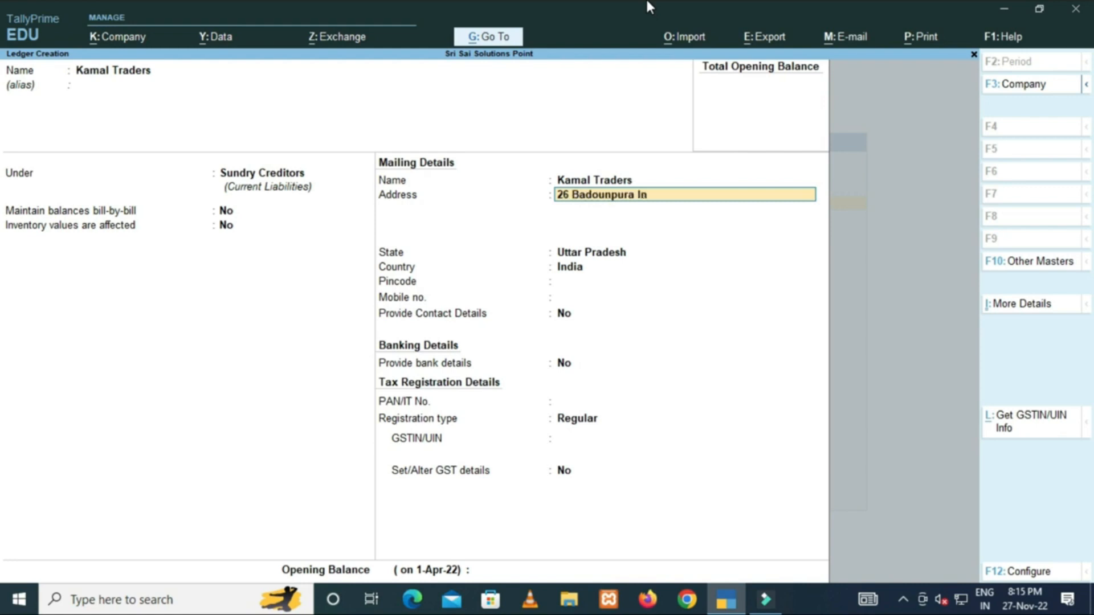
key(Return)
text(New Delhi)
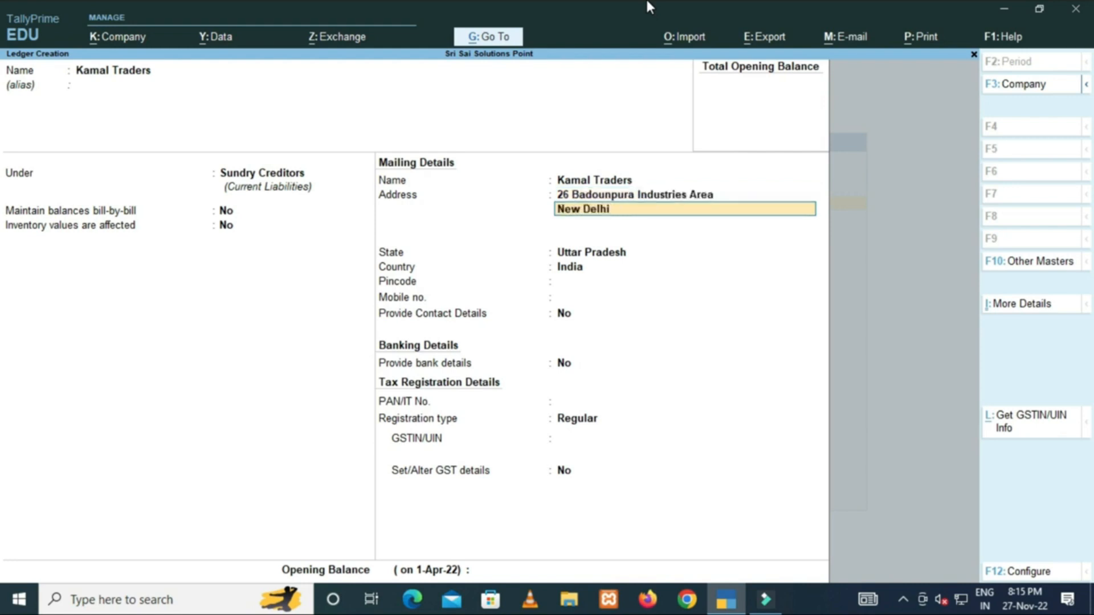
key(Return)
key(Return)
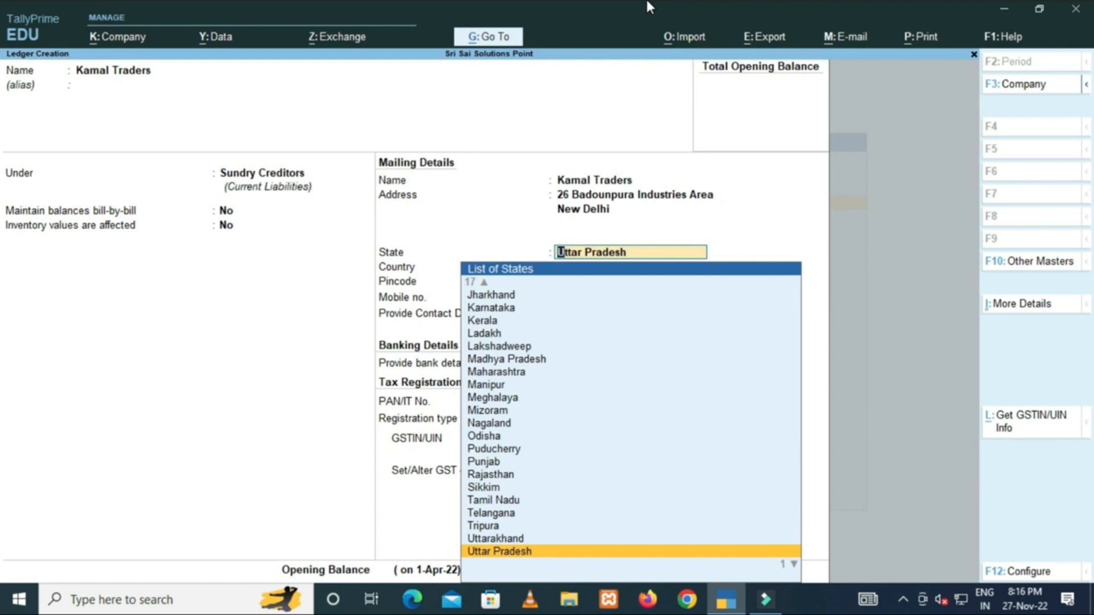
Choose Delhi as Kamal Traders' state, keep Regular registration, and enter its GSTIN.
text(De)
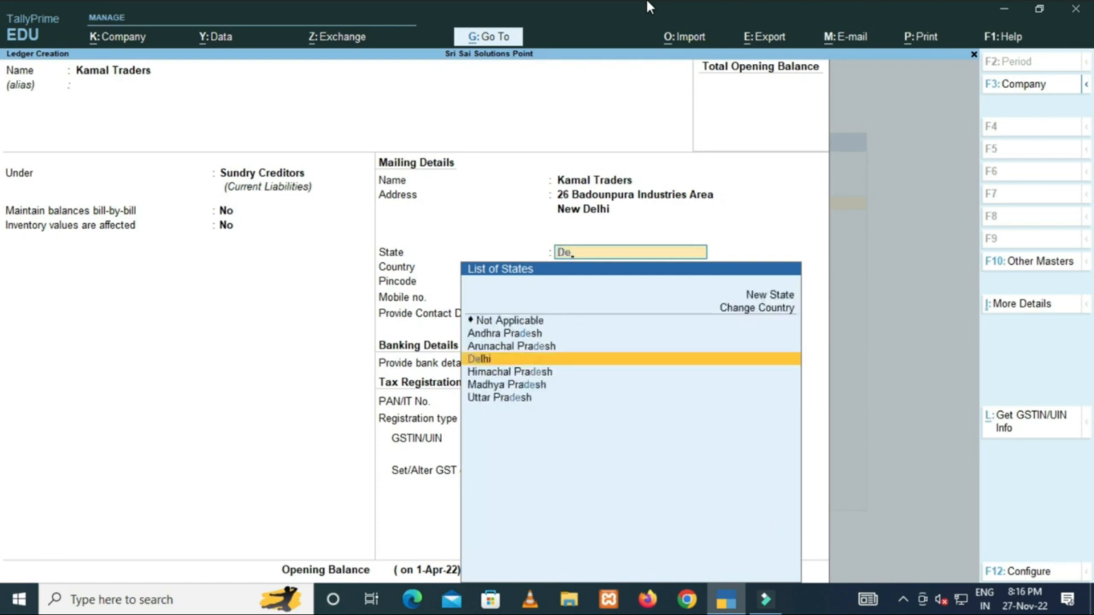
key(Return)
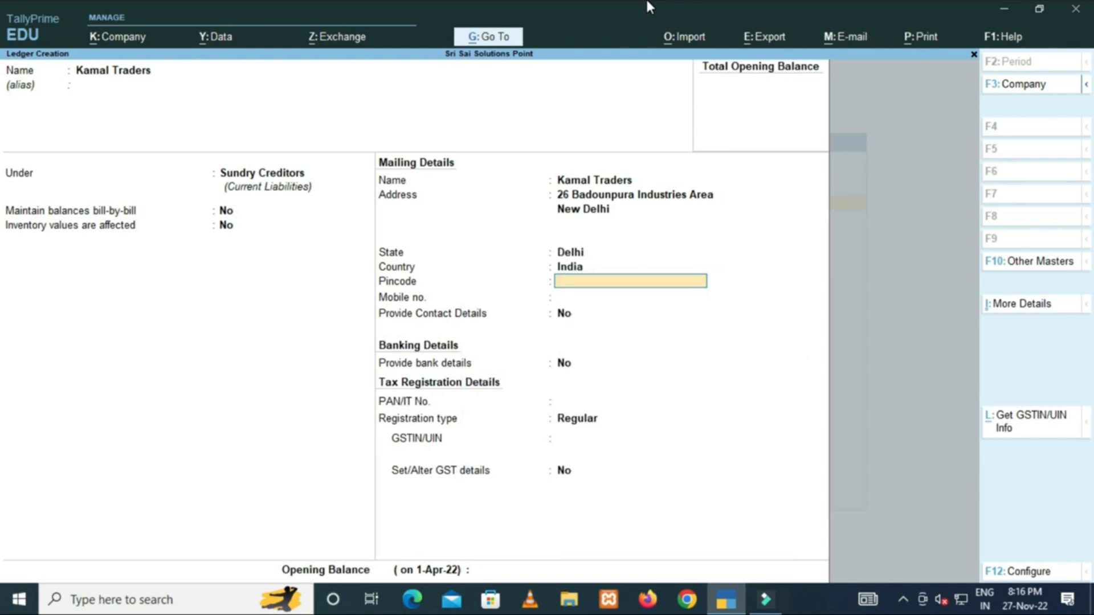
key(Return)
key(Return)
key(Return)
key(Return)
key(Return)
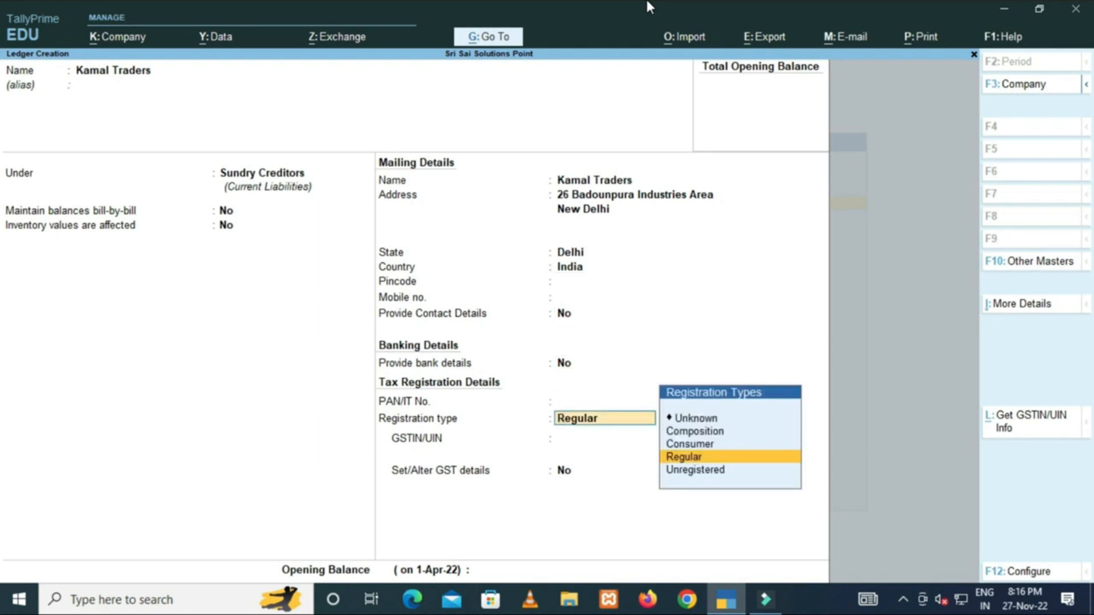
key(Return)
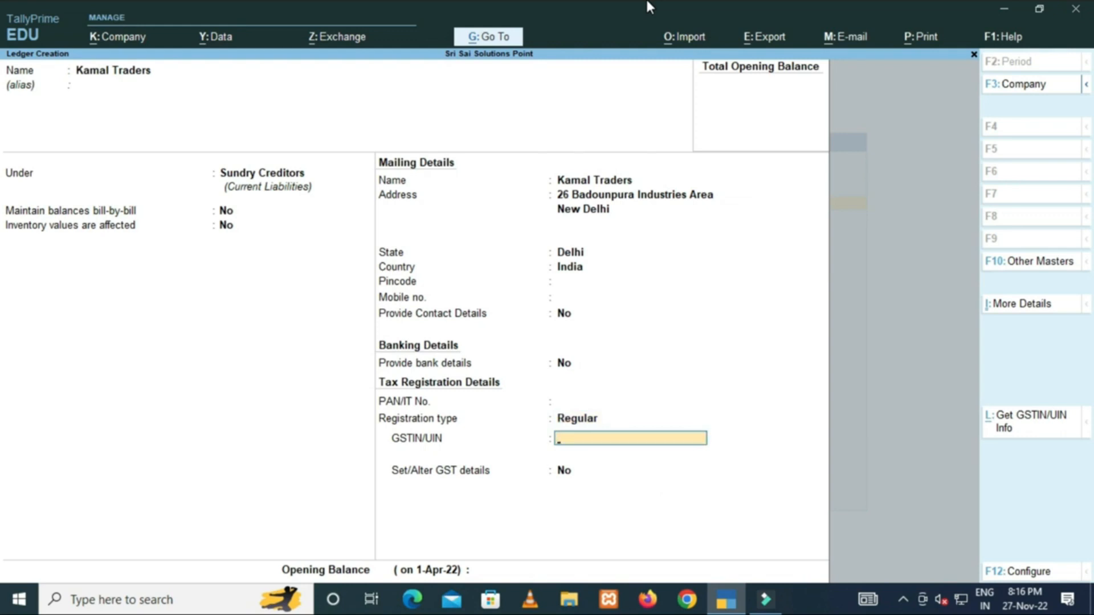
key(Return)
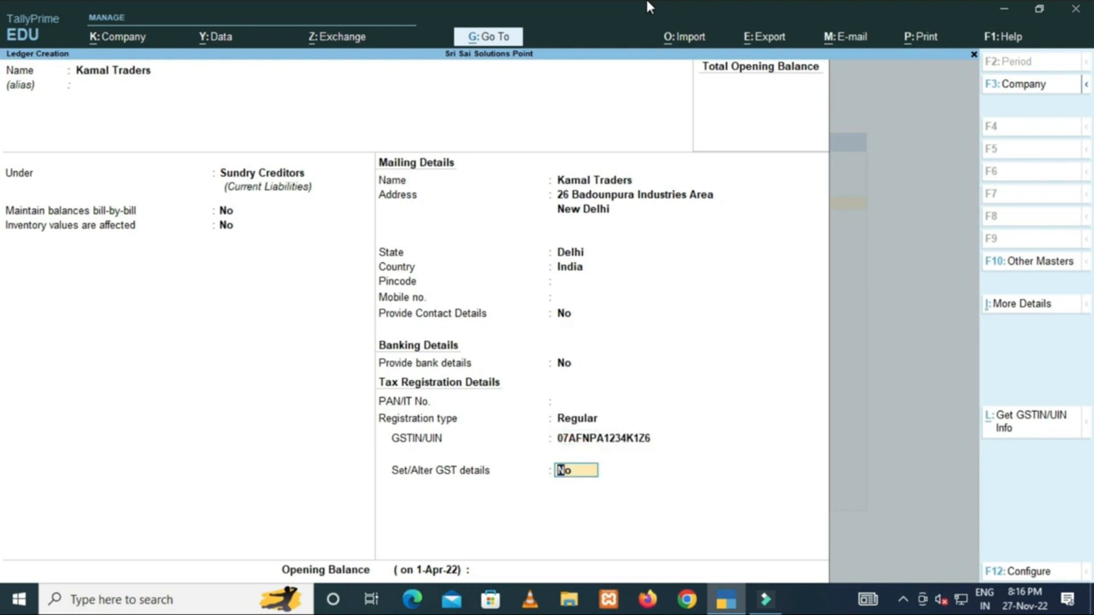
key(Return)
key(Return)
key(Return)
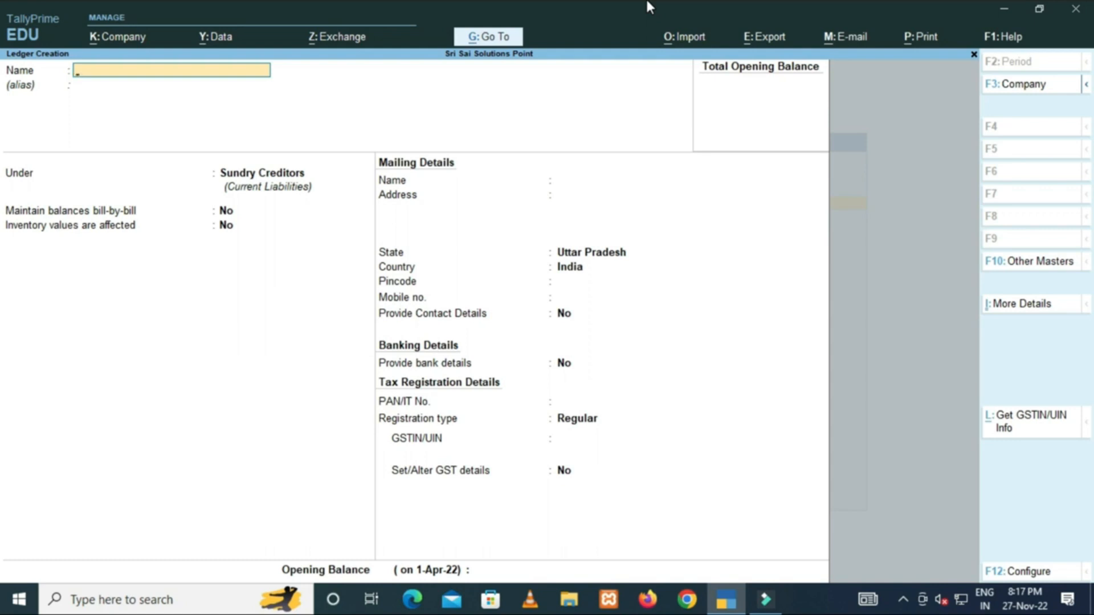
Start the Kavya Store ledger under Sundry Debtors, with bill-by-bill balances set to No.
key(Escape)
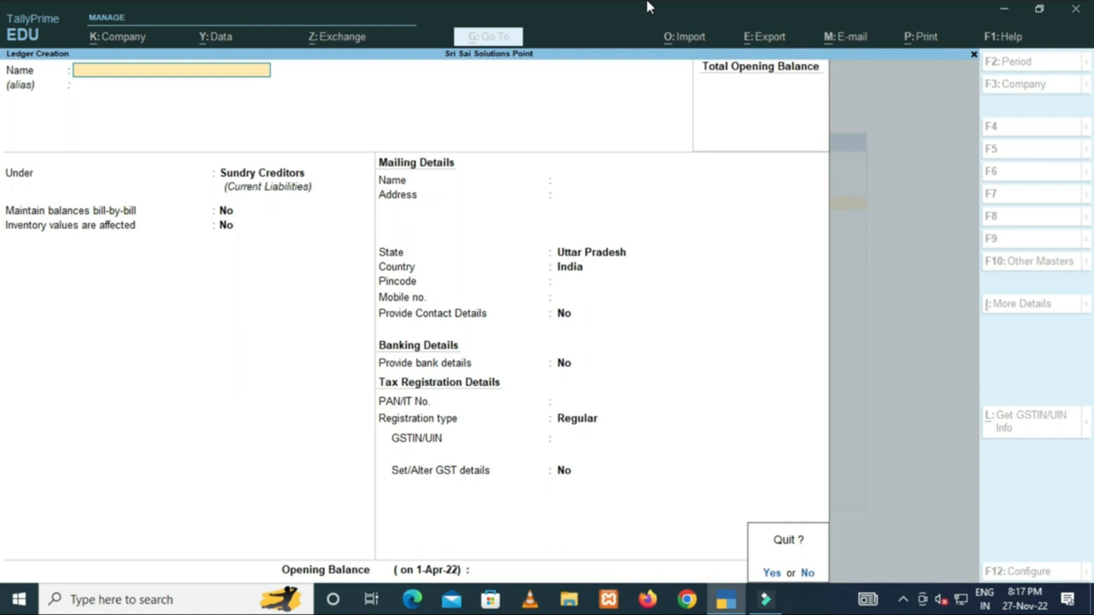
key(n)
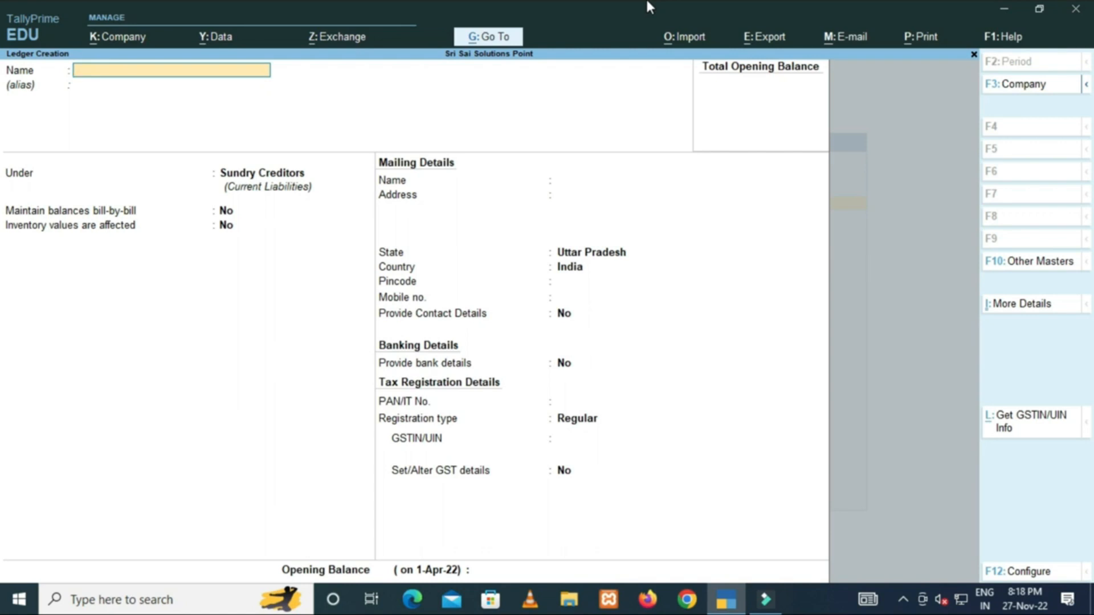
text(Kavya Store)
key(Return)
key(Return)
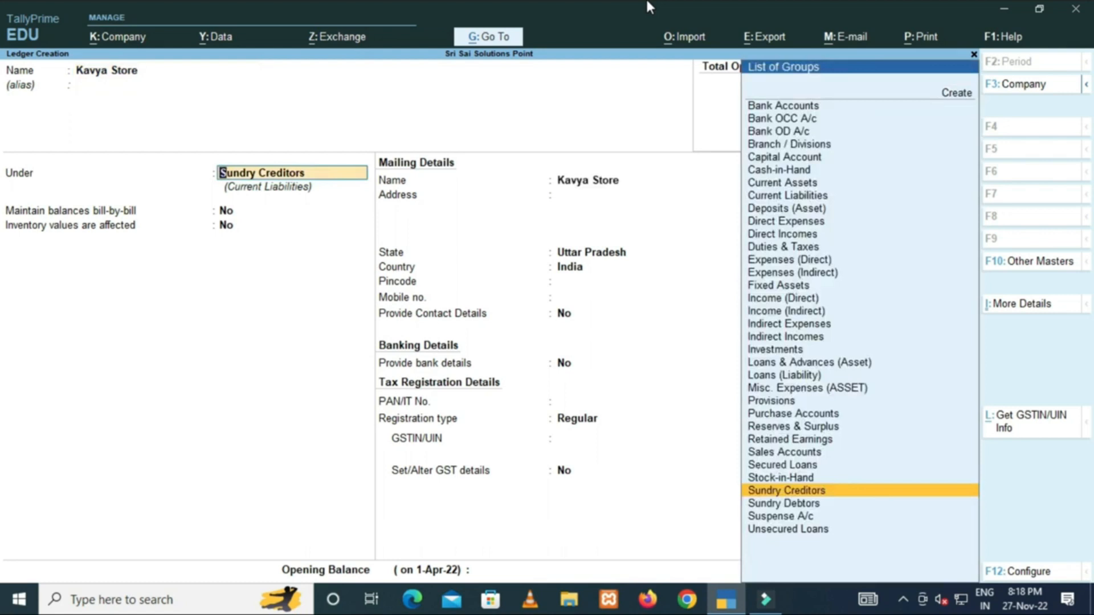
text(Sun)
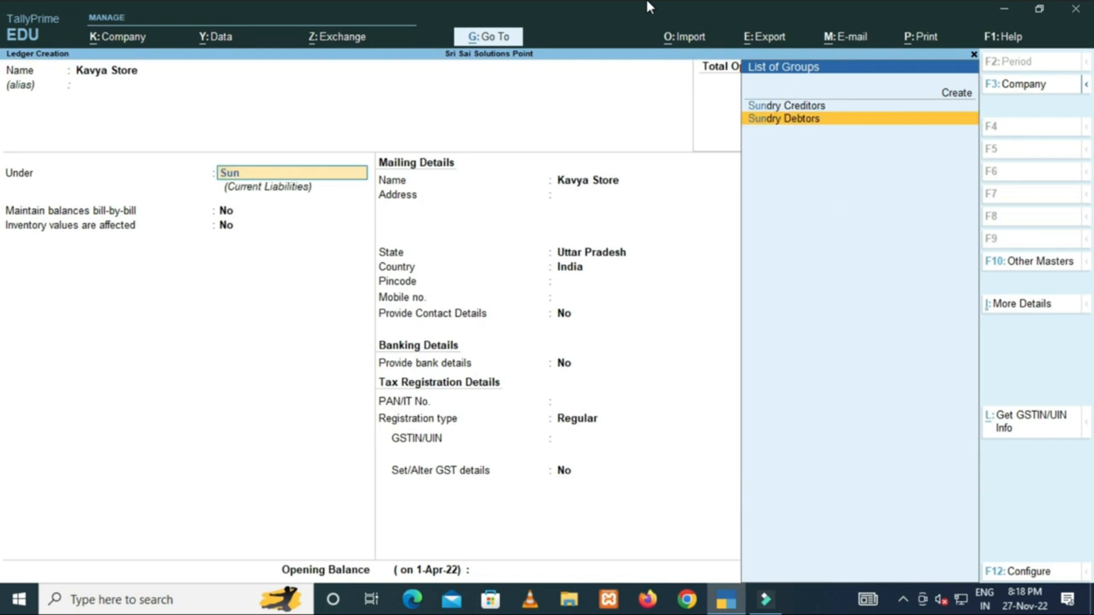
key(Return)
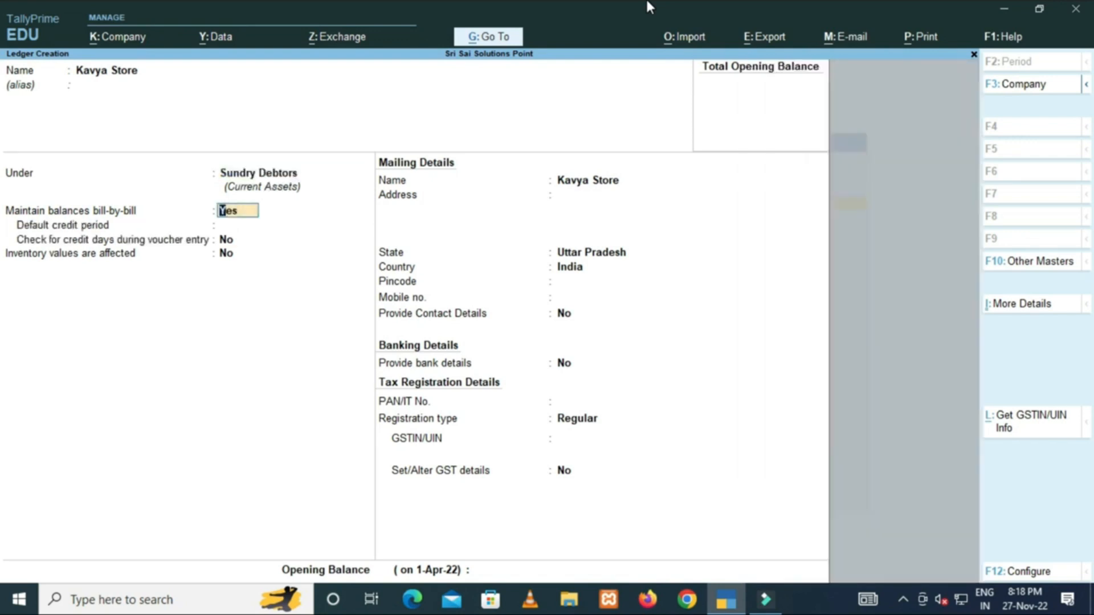
text(n)
key(Return)
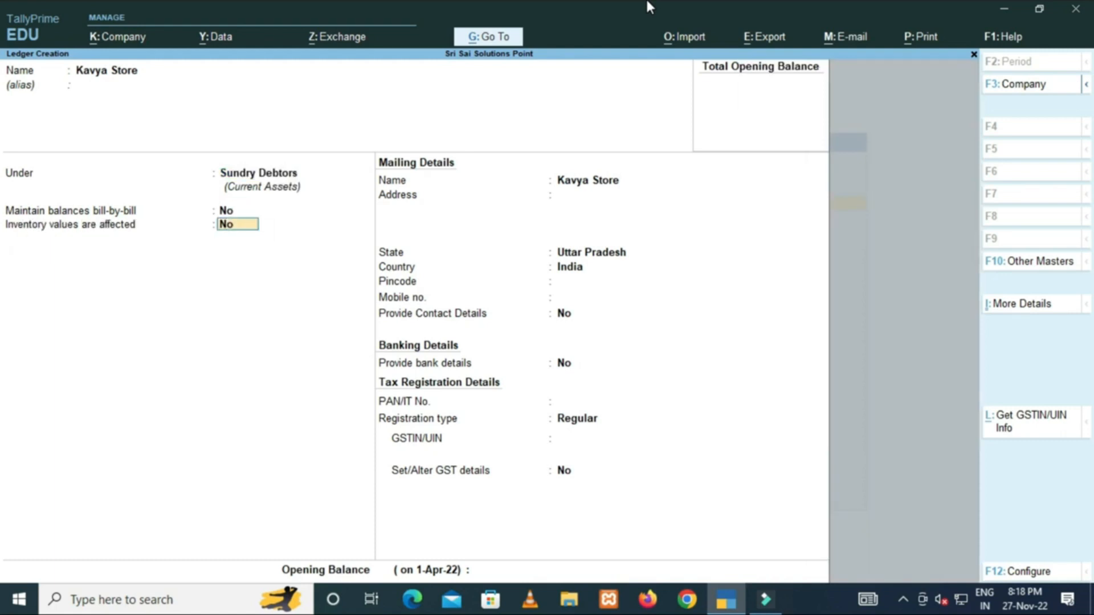
key(Return)
key(Return)
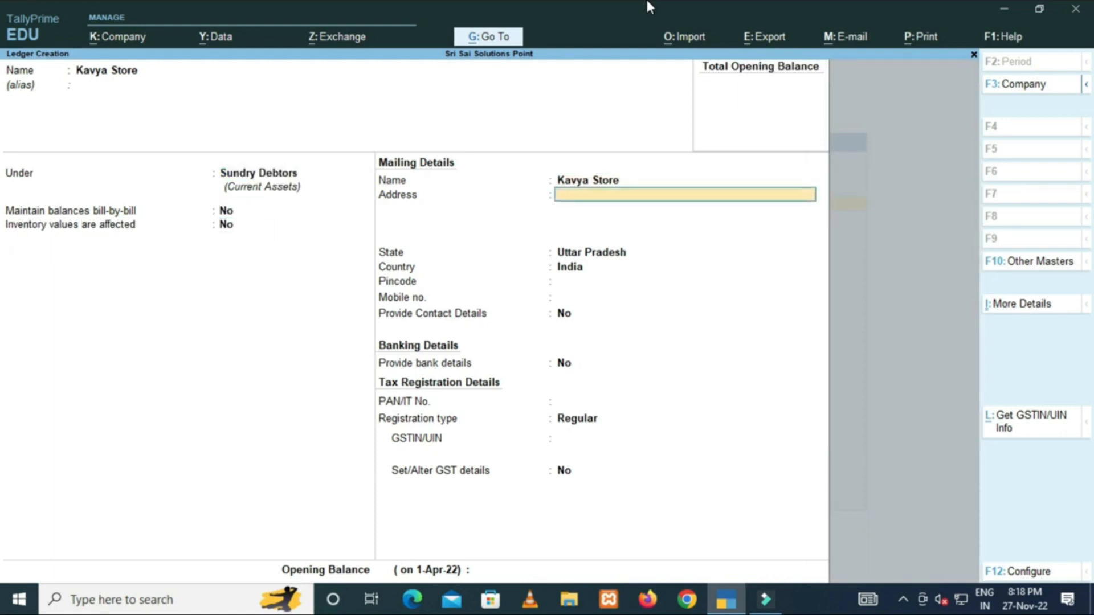
Enter Kavya Store's address in Moradabad, with state Uttar Pradesh and pincode 244001.
text(Mandi Chowk Moradabad)
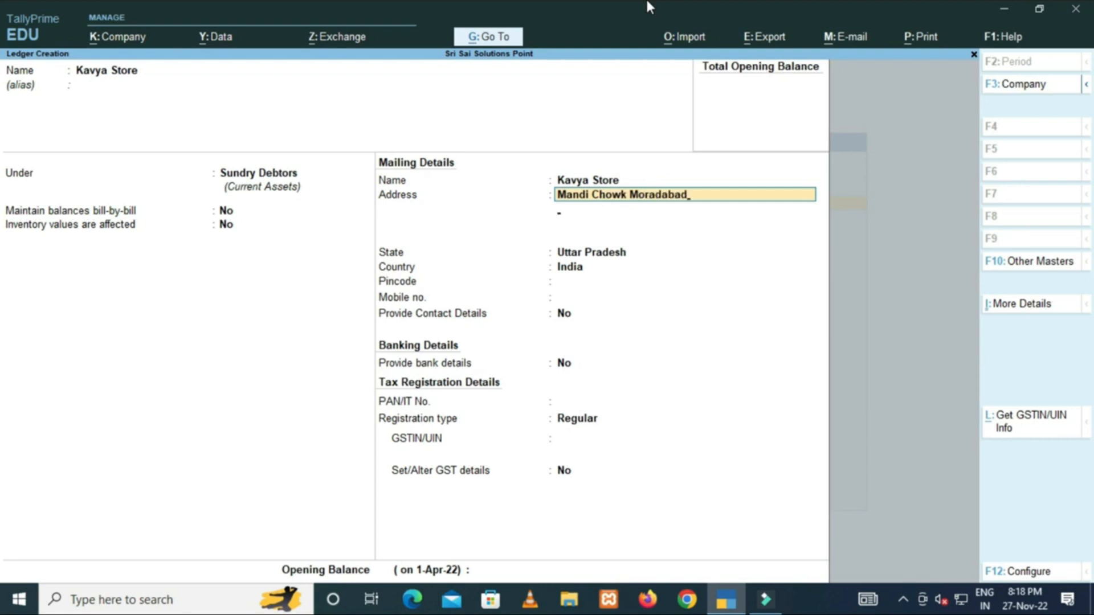
key(Return)
key(Return)
key(Return)
text(244001)
key(Return)
key(Return)
key(Return)
key(Return)
key(Return)
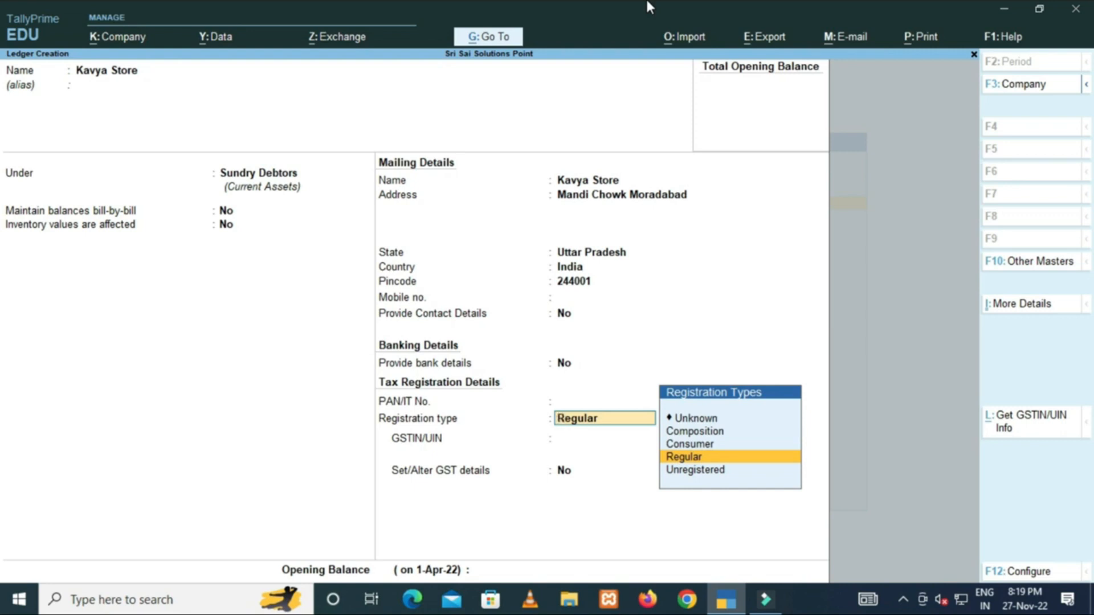
Check the Consumer option, then keep Regular as Kavya Store's GST registration type.
key(Up)
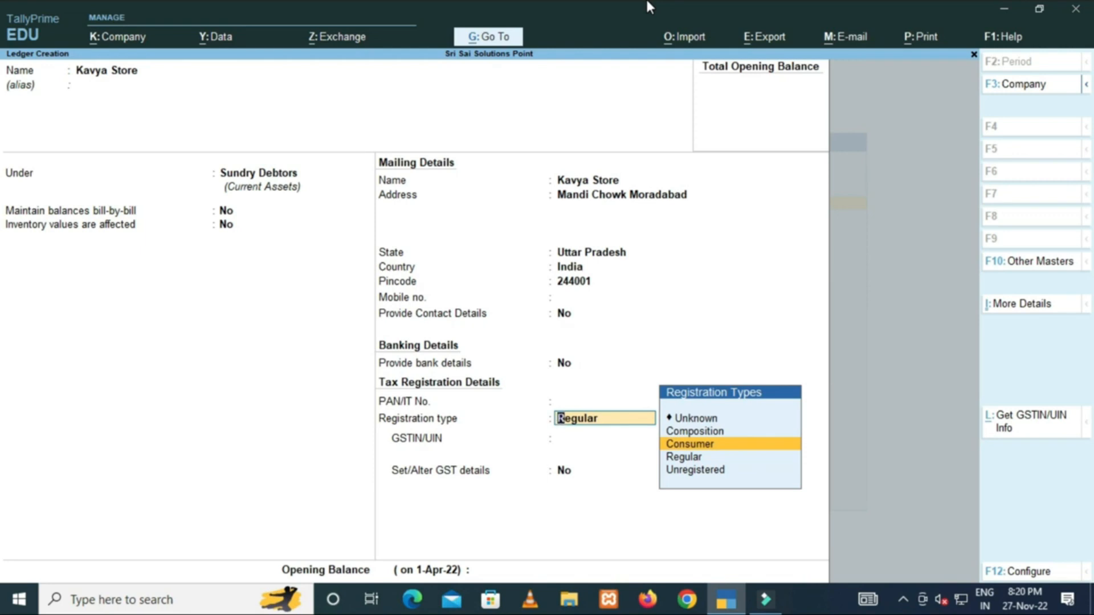
key(Down)
key(Return)
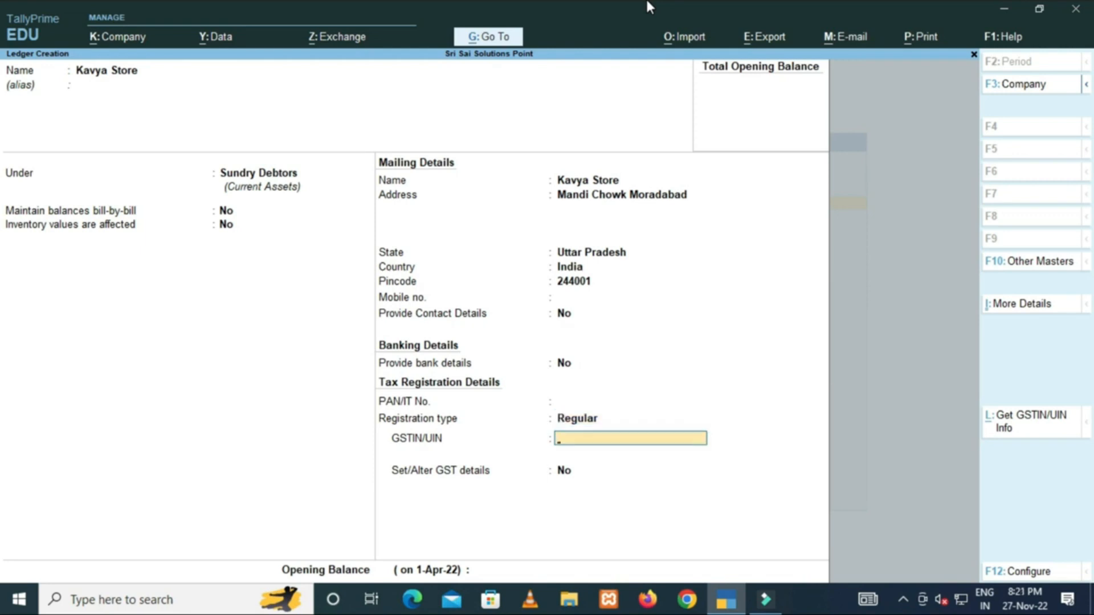
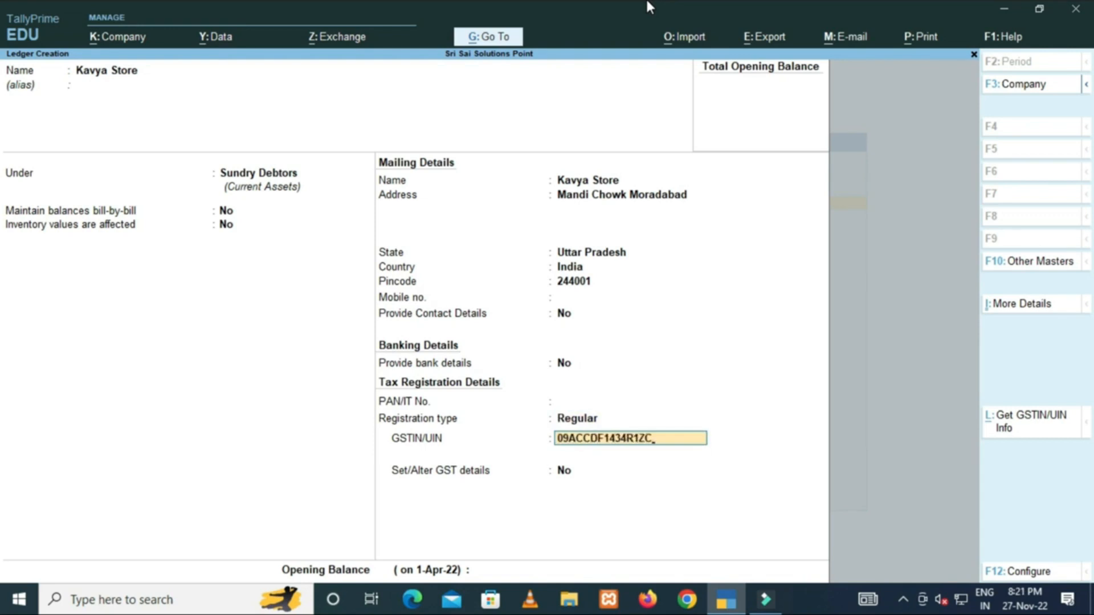
Enter Kavya Store's GSTIN, dismiss the validity warning, and finish with no opening balance.
key(Return)
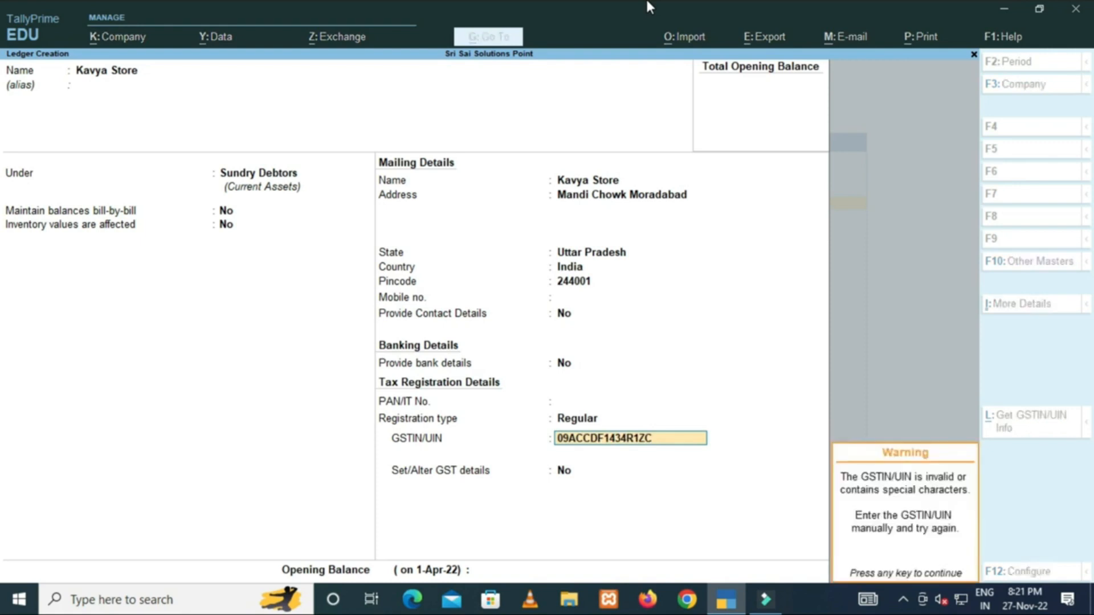
key(Return)
key(Return)
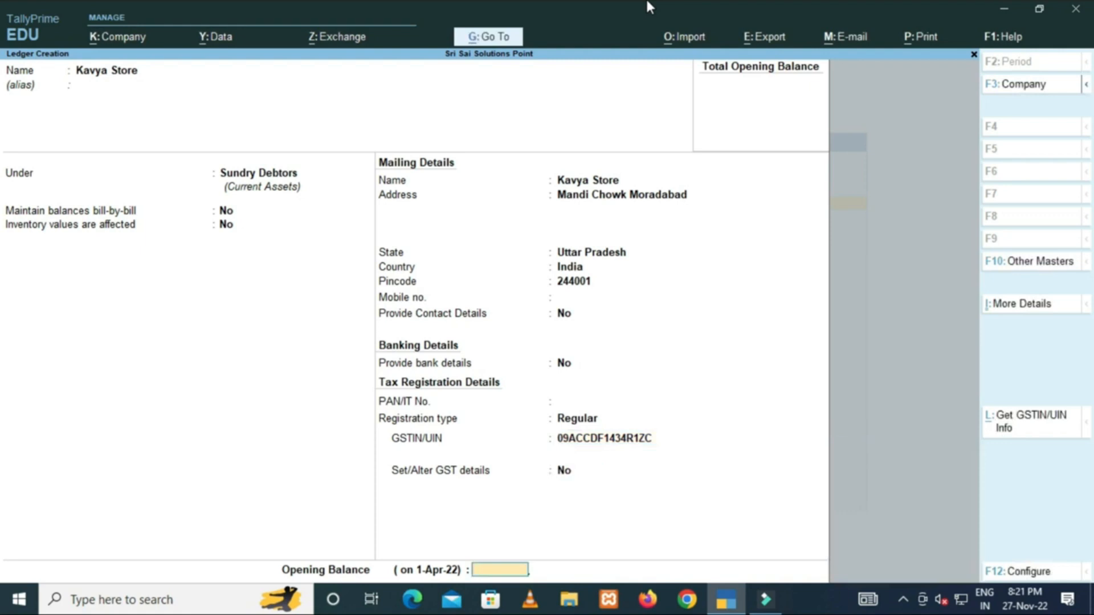
key(Return)
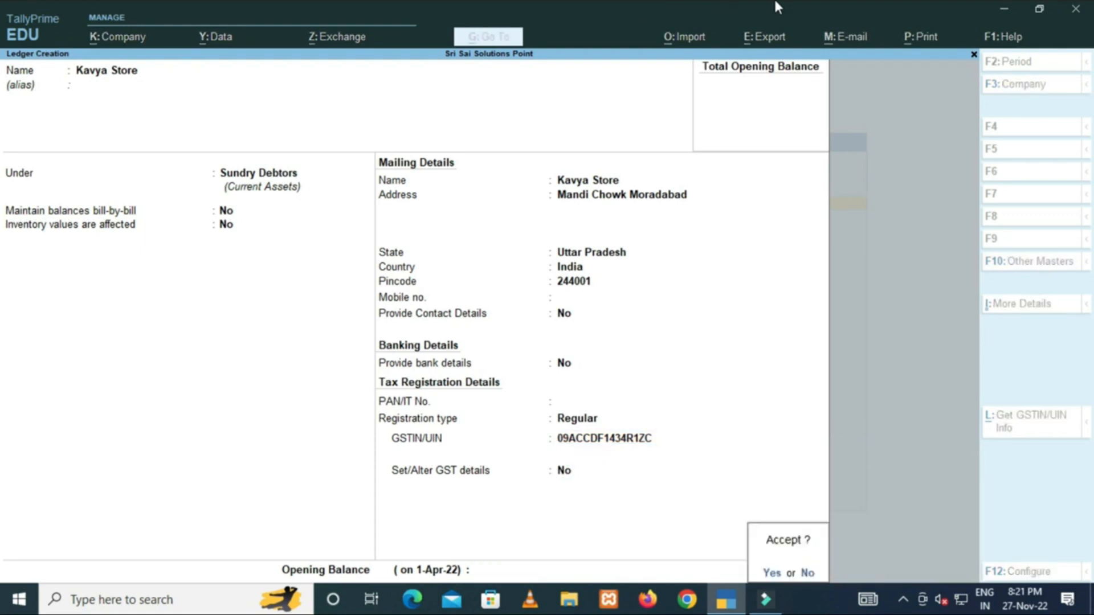
key(Return)
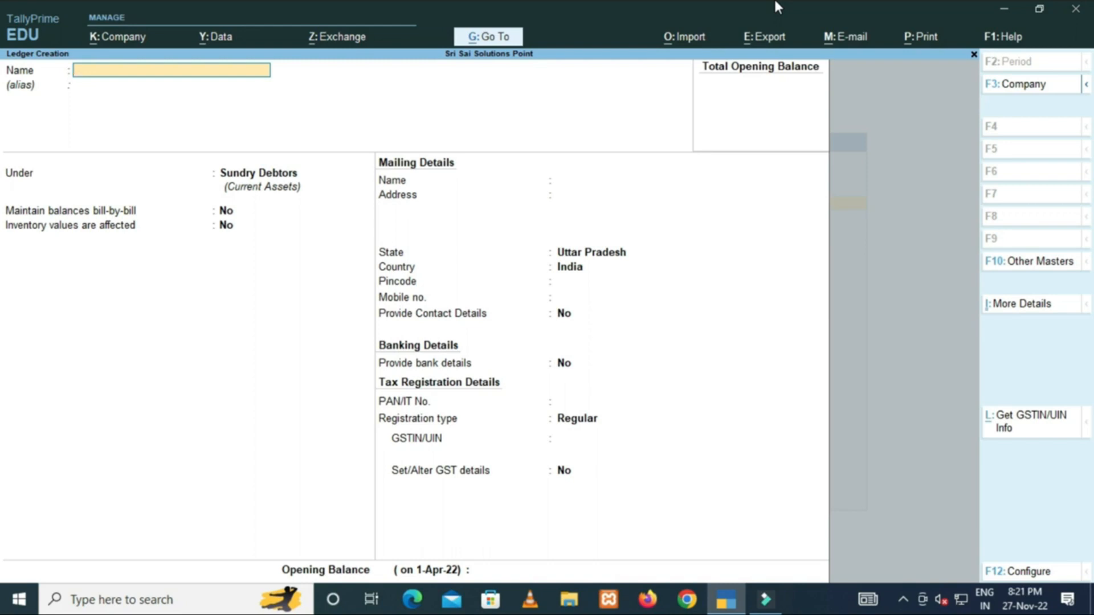
Start the Akash Traders ledger under Sundry Debtors, with its address in Ludhiana.
text(Akash Traders)
key(Return)
key(Return)
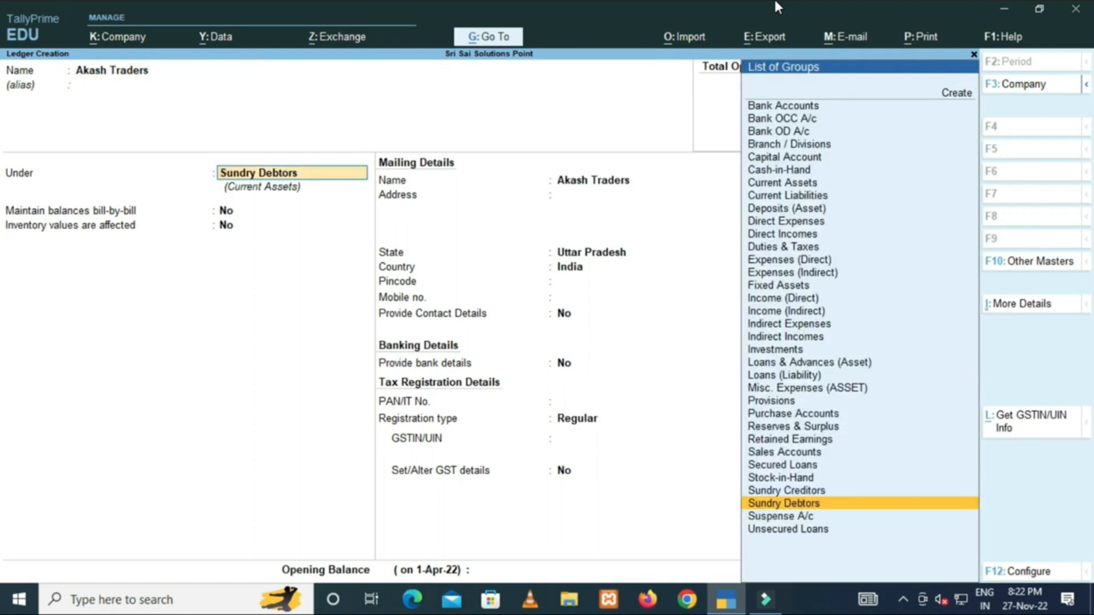
key(Return)
key(Return)
key(Return)
text(Main Roa)
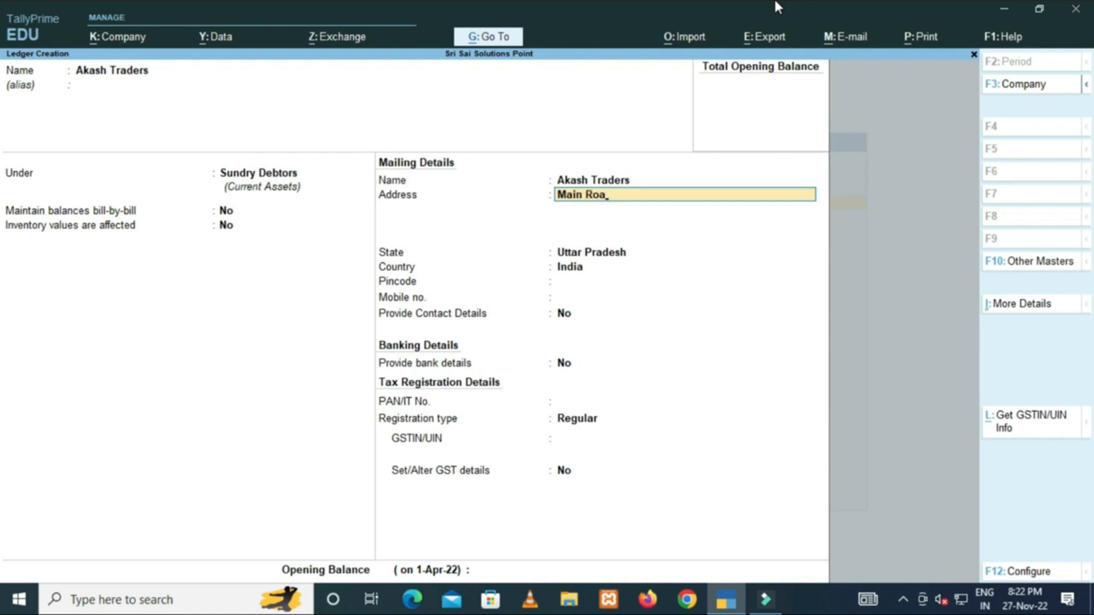
text(d)
text(Industrial Area)
key(Return)
text(Ludhiana)
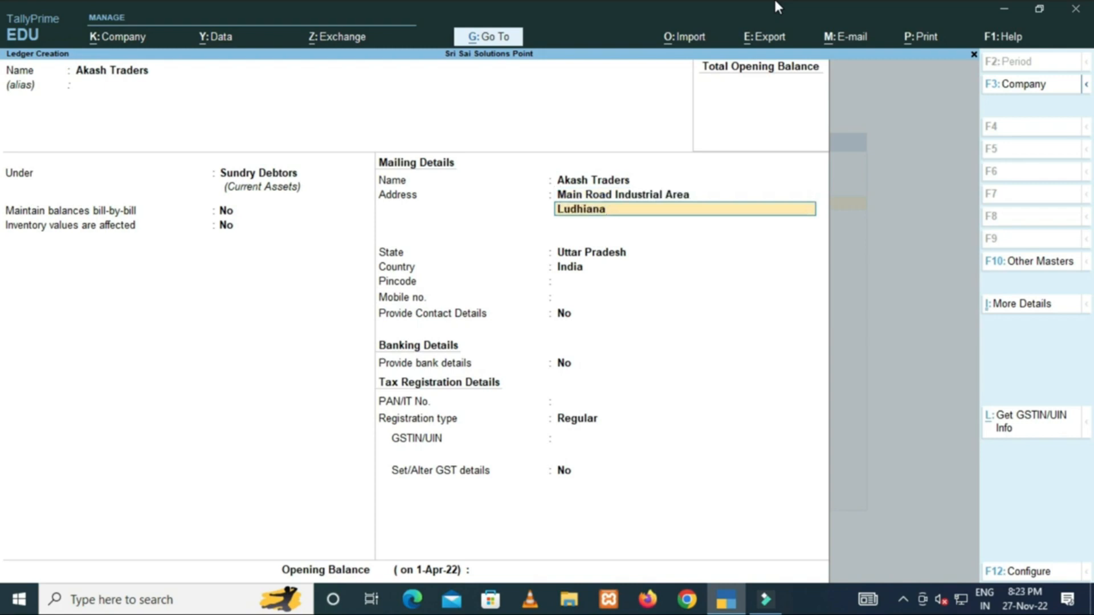
key(Return)
key(Return)
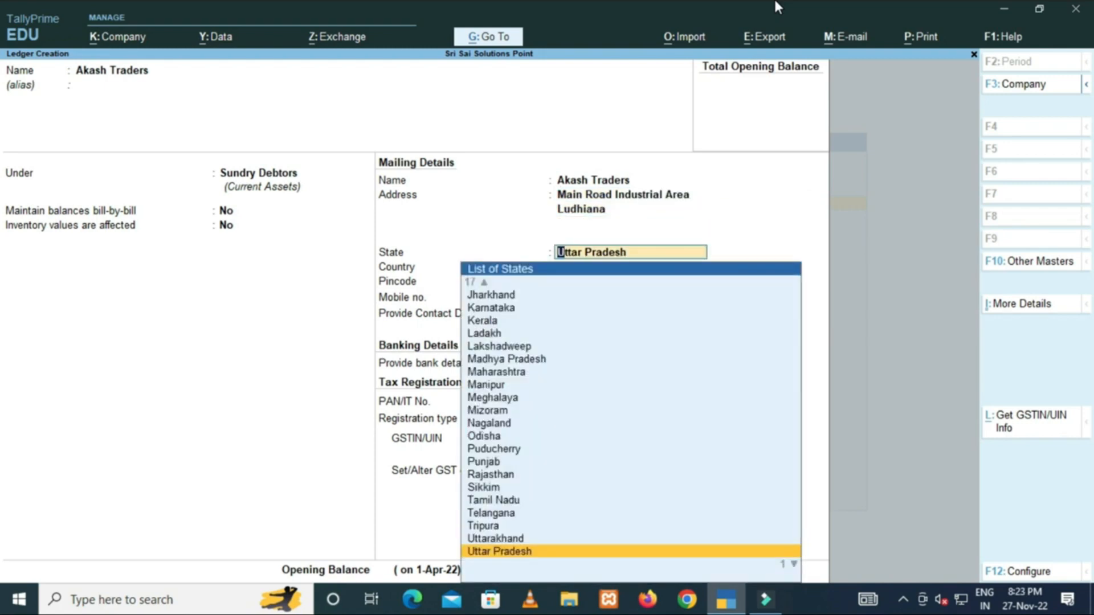
Set Akash Traders' state to Punjab and registration to Regular, then enter its GSTIN.
text(Pun)
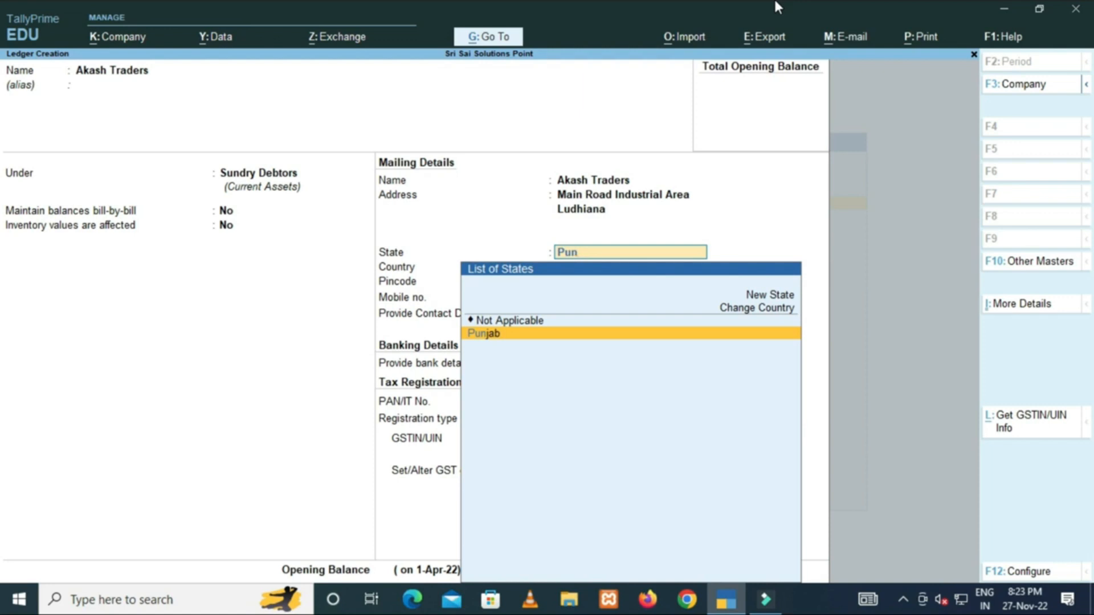
key(Return)
key(Return)
key(Return)
key(Return)
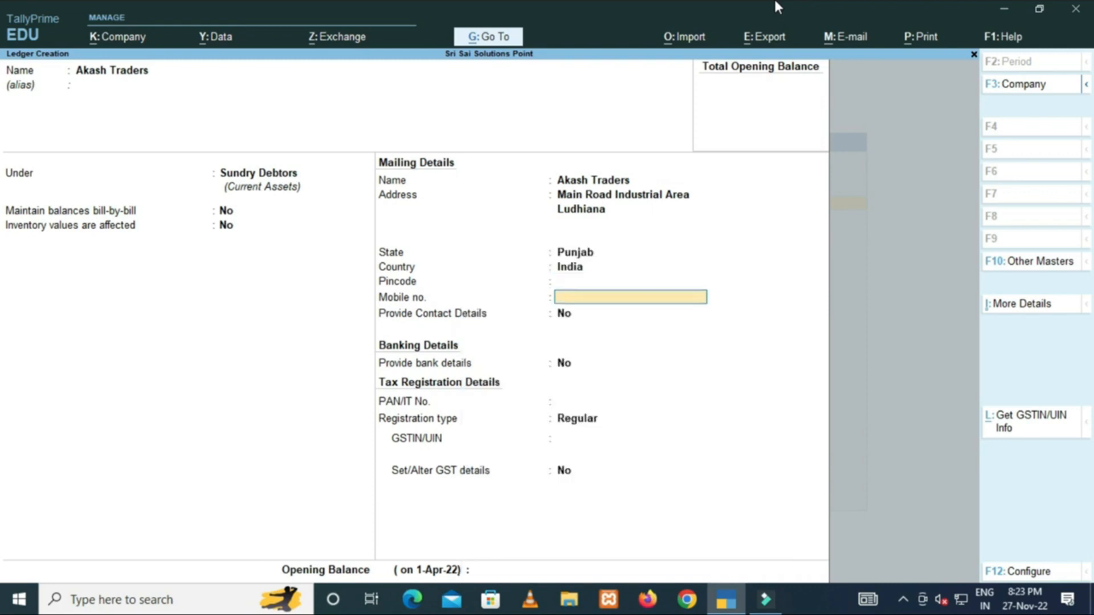
key(Return)
key(Return)
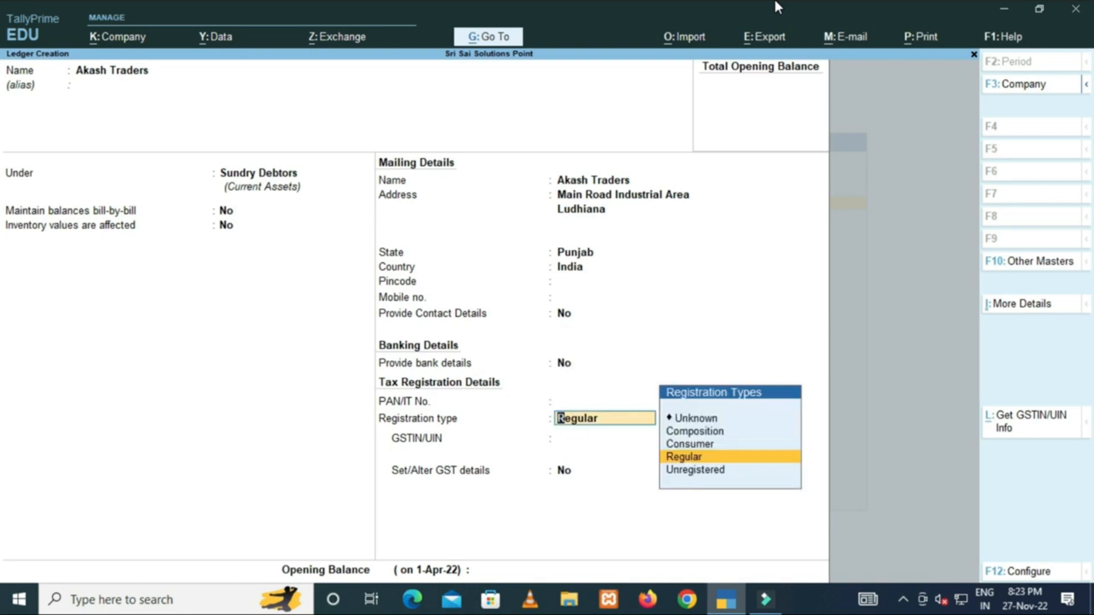
key(Return)
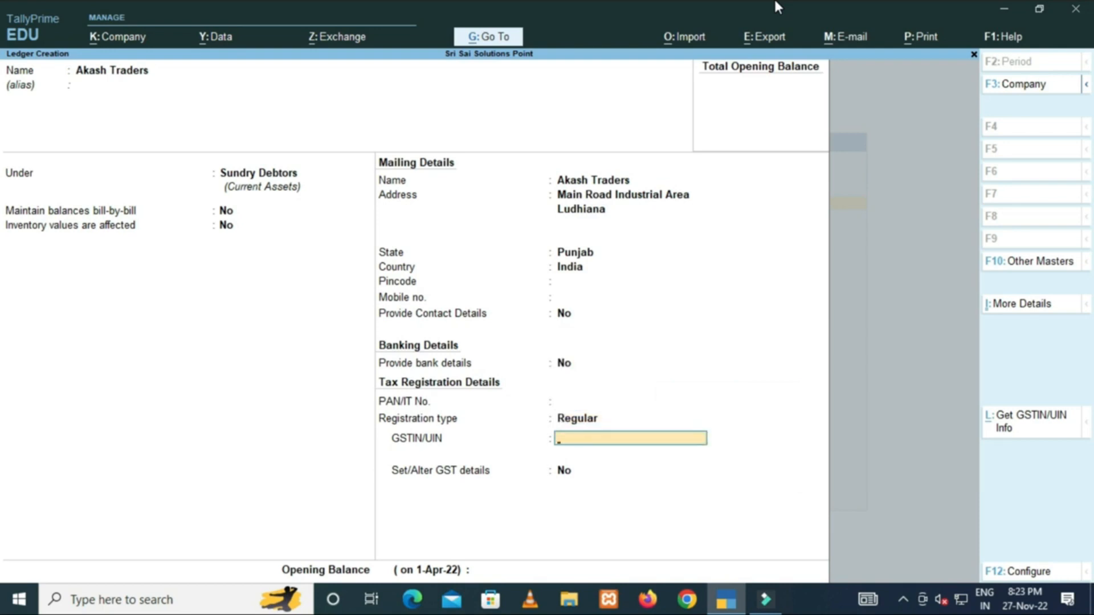
key(Return)
key(Return)
key(Return)
key(Return)
key(Return)
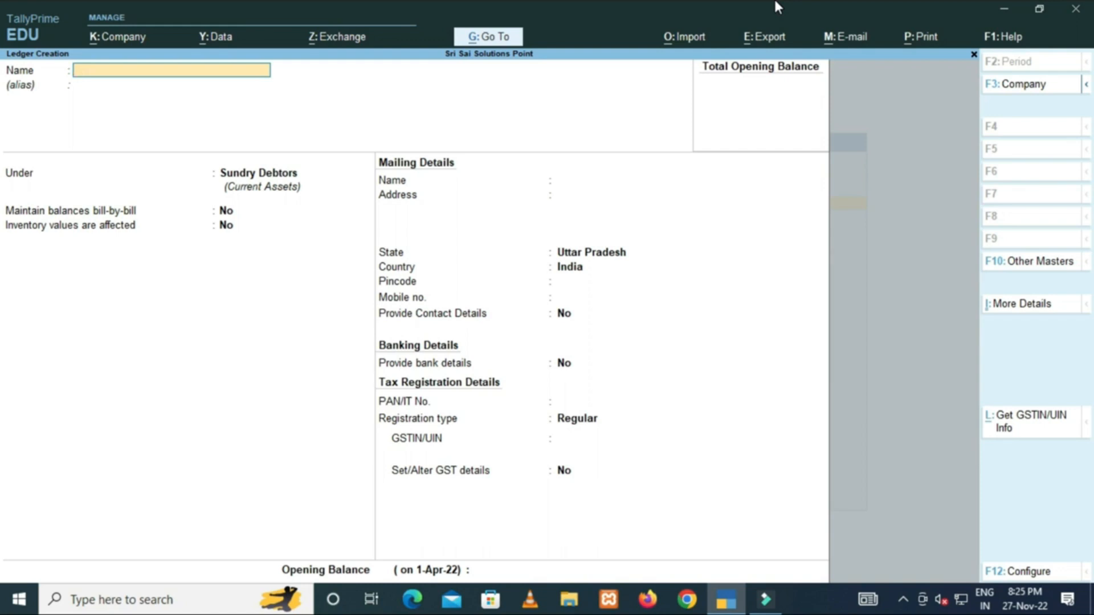
Name the new ledger after the owner and place it under Capital Account.
key(Return)
key(Return)
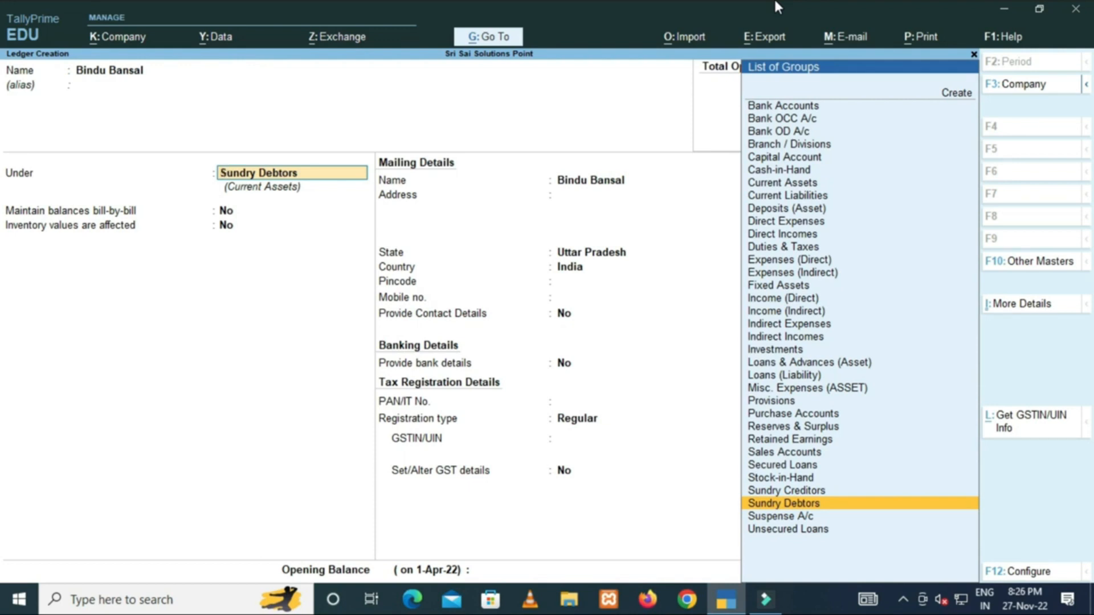
text(C)
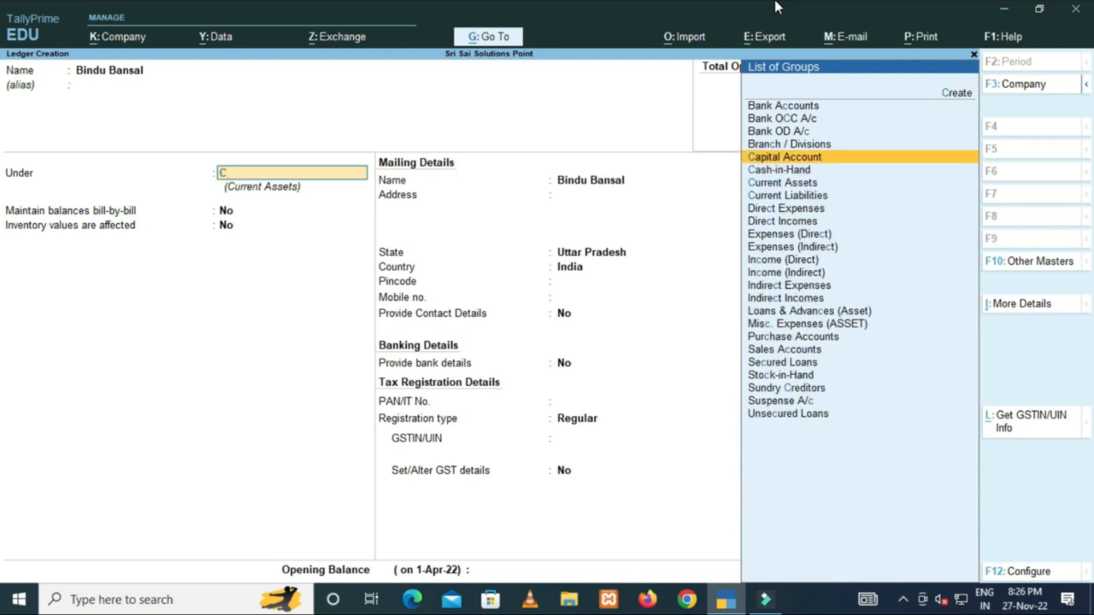
key(Return)
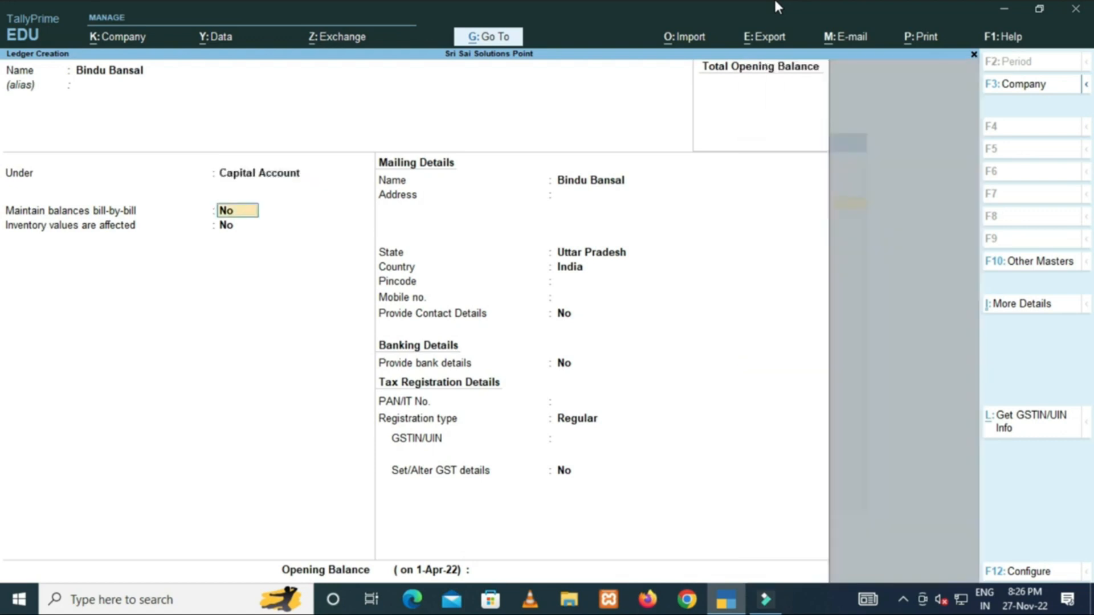
key(Return)
key(Return)
key(Return)
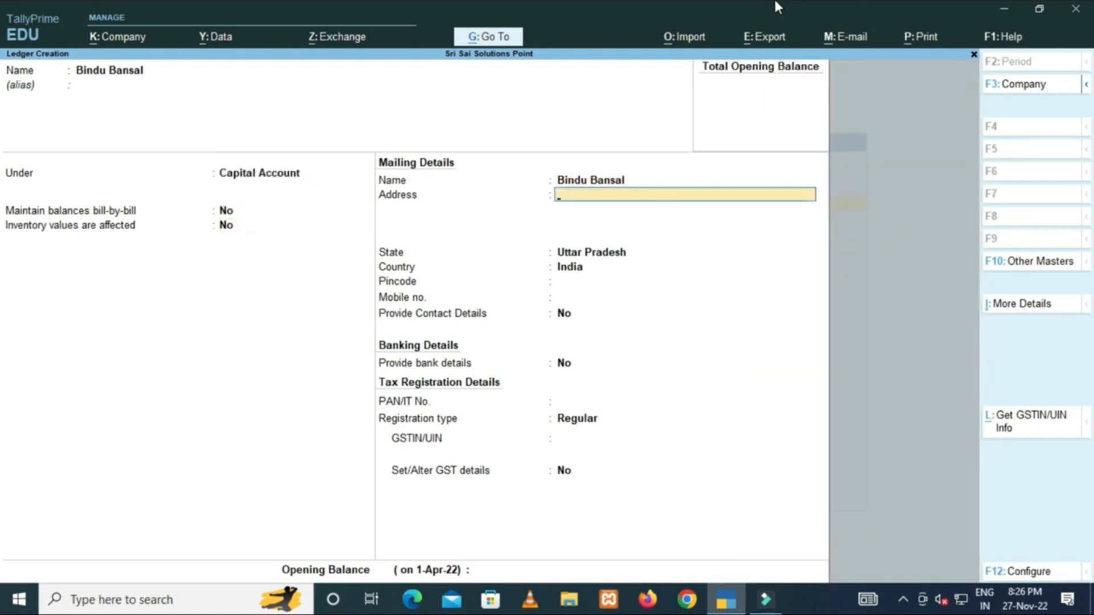
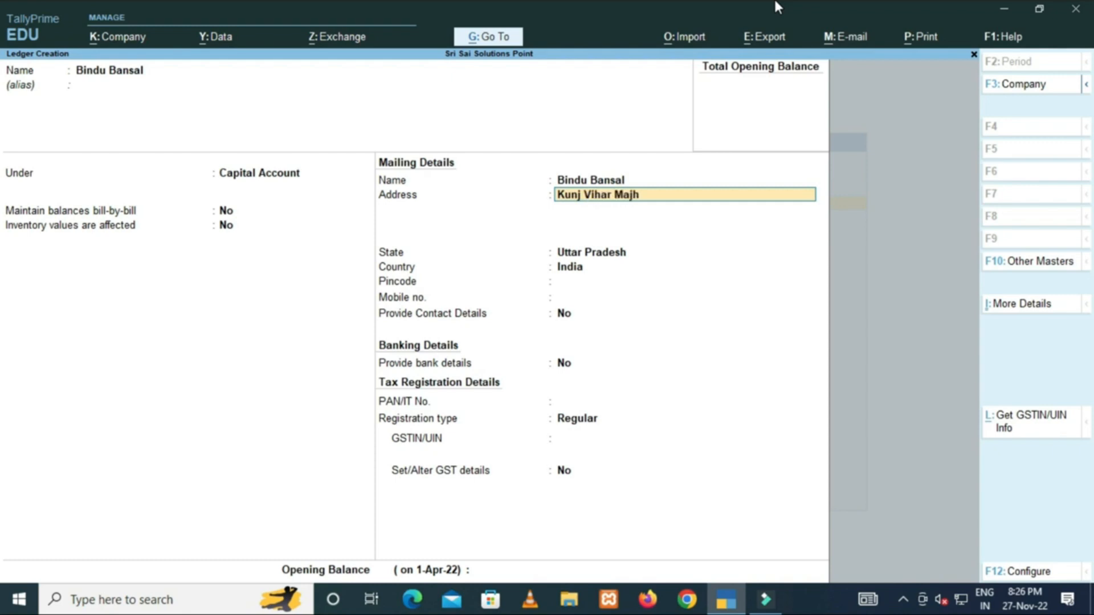
Fill in the owner's two-line address and mobile number, keep Unregistered, and save.
key(Return)
text(Line Pa)
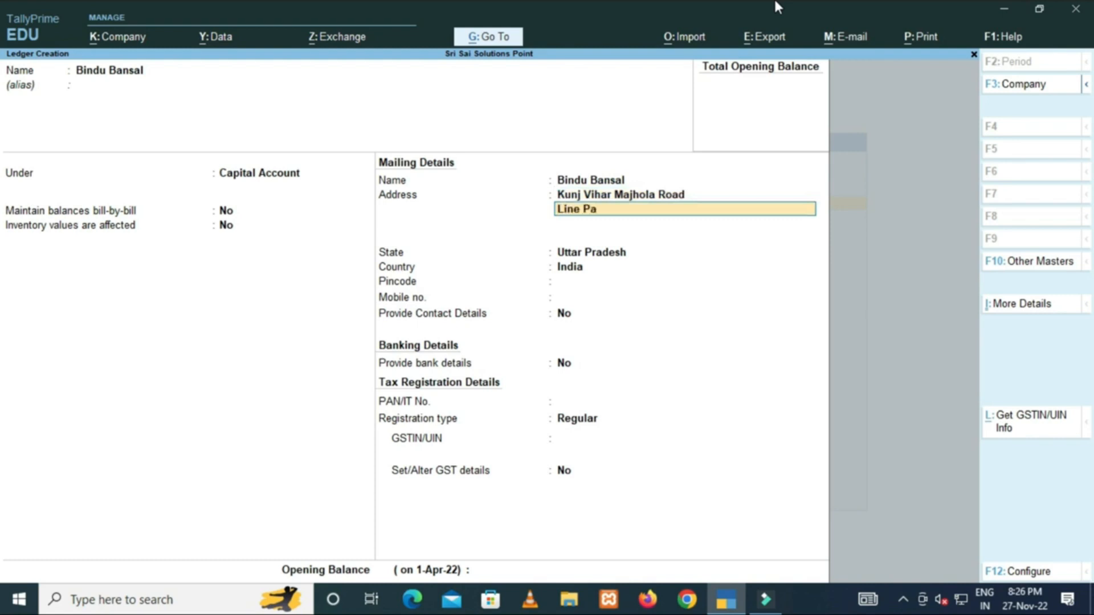
text(r)
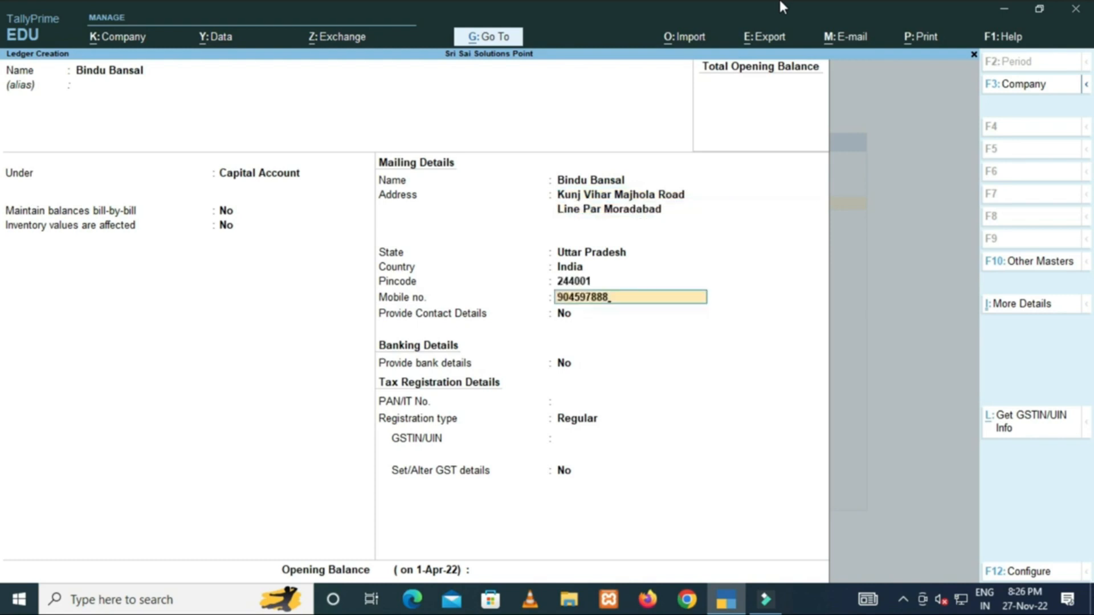
text(5978885)
key(Return)
key(Return)
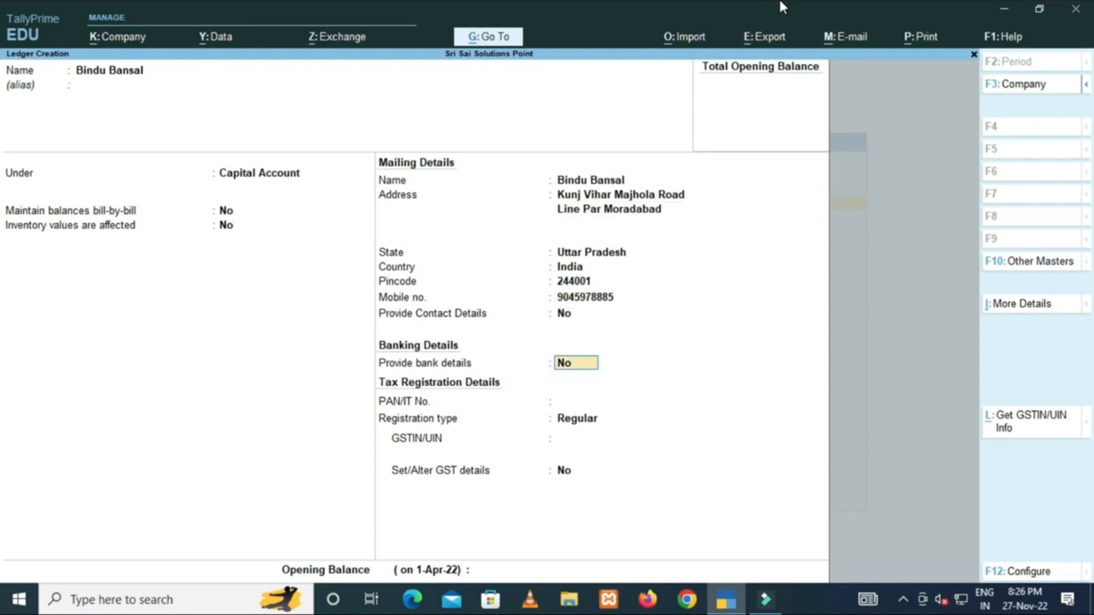
key(Return)
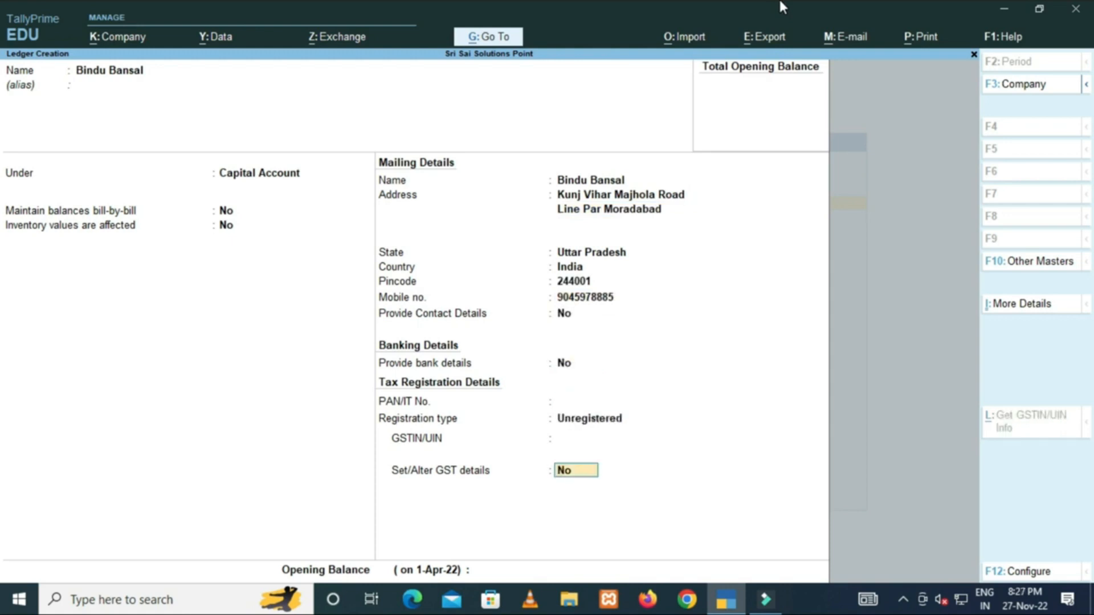
key(Return)
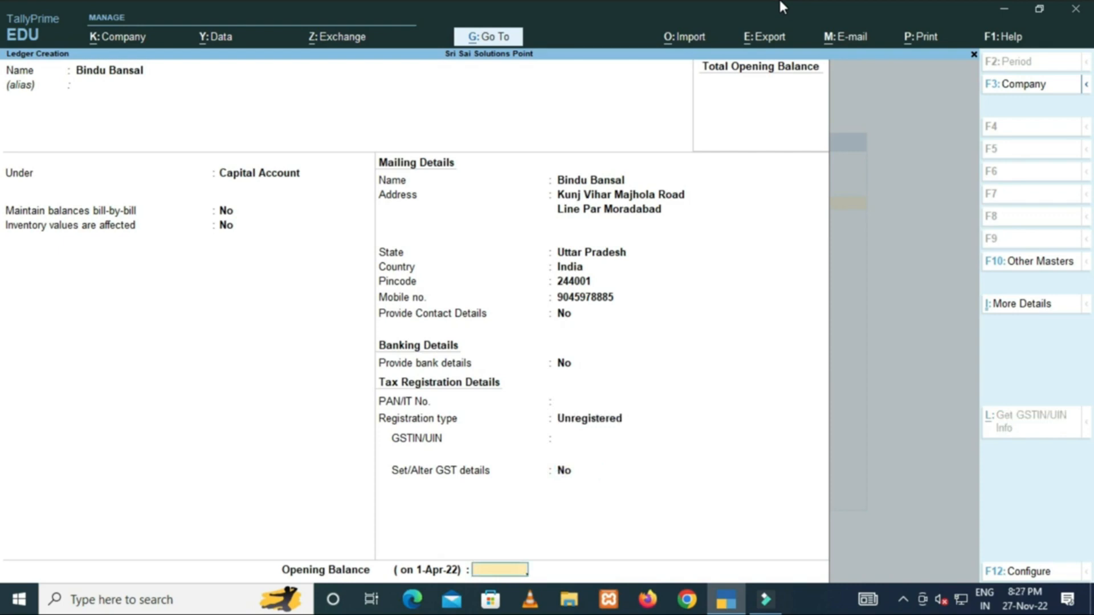
key(Return)
key(Return)
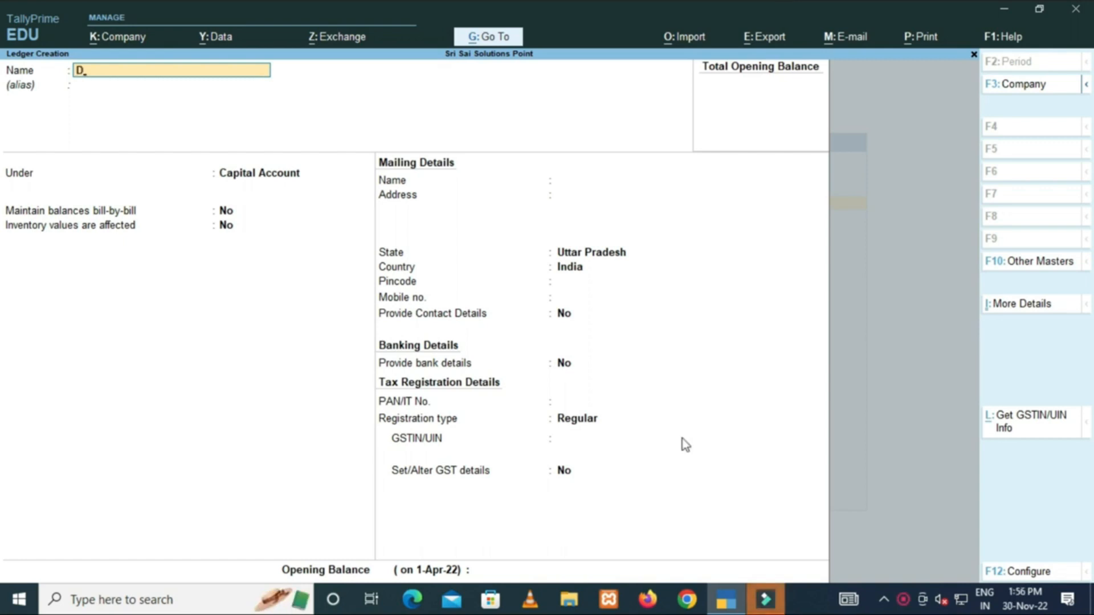
Name the ledger Drawing A/C, keep it under Capital Account, and save it.
text(rawing)
text( Acc)
key(BackSpace)
key(BackSpace)
text(/C)
key(Return)
key(Return)
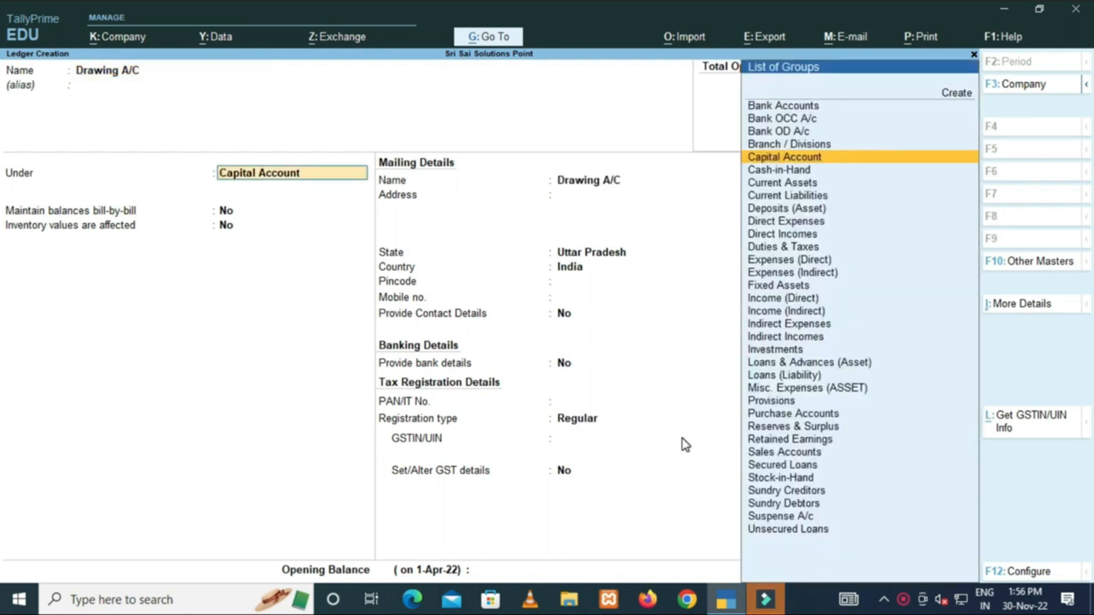
key(Return)
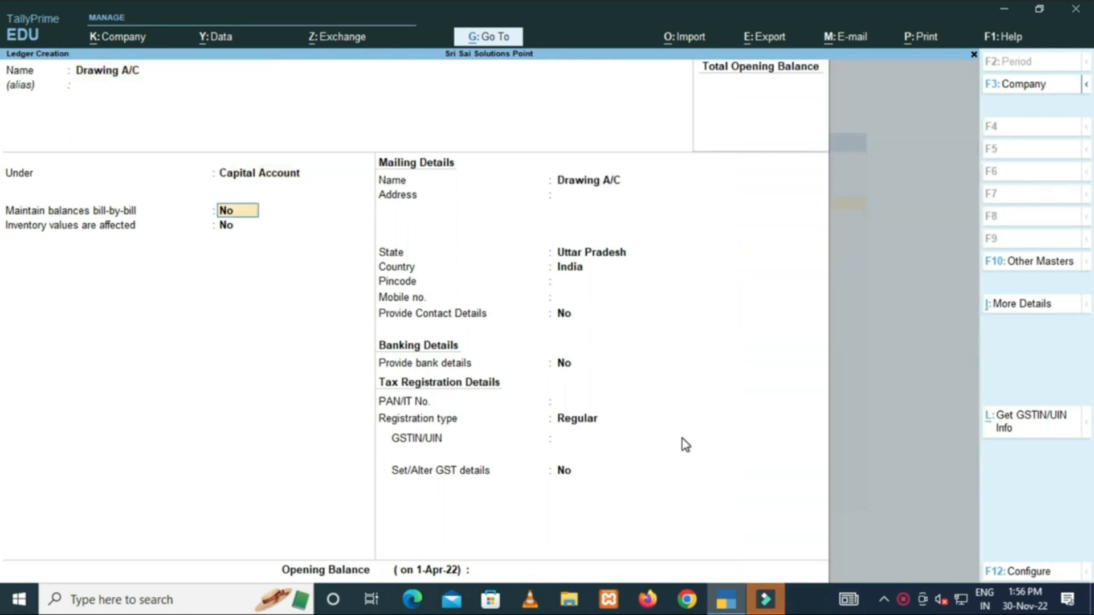
key(Return)
key(Return)
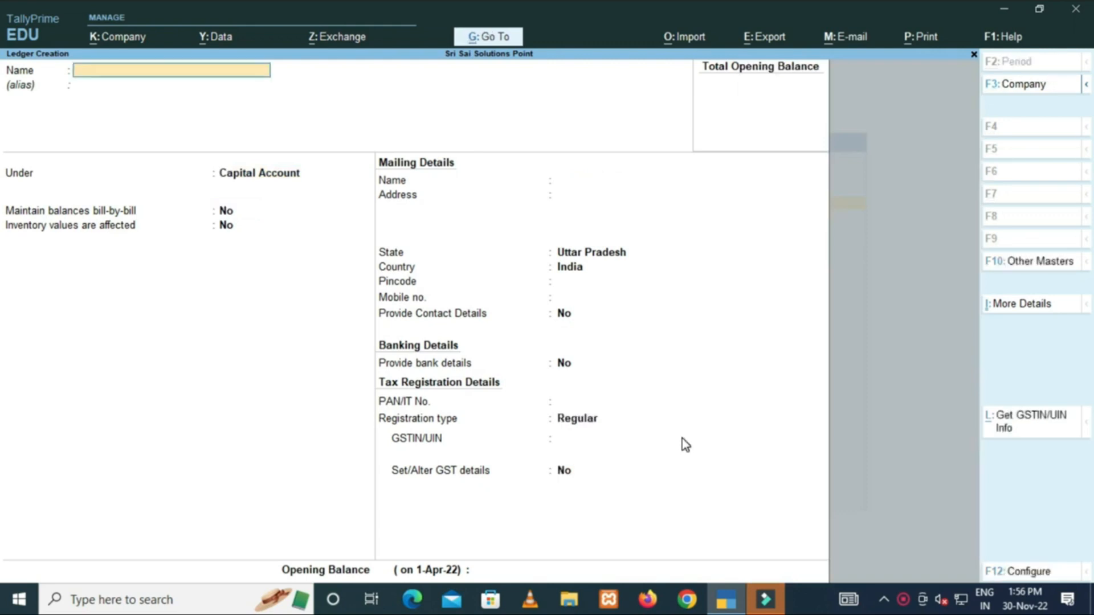
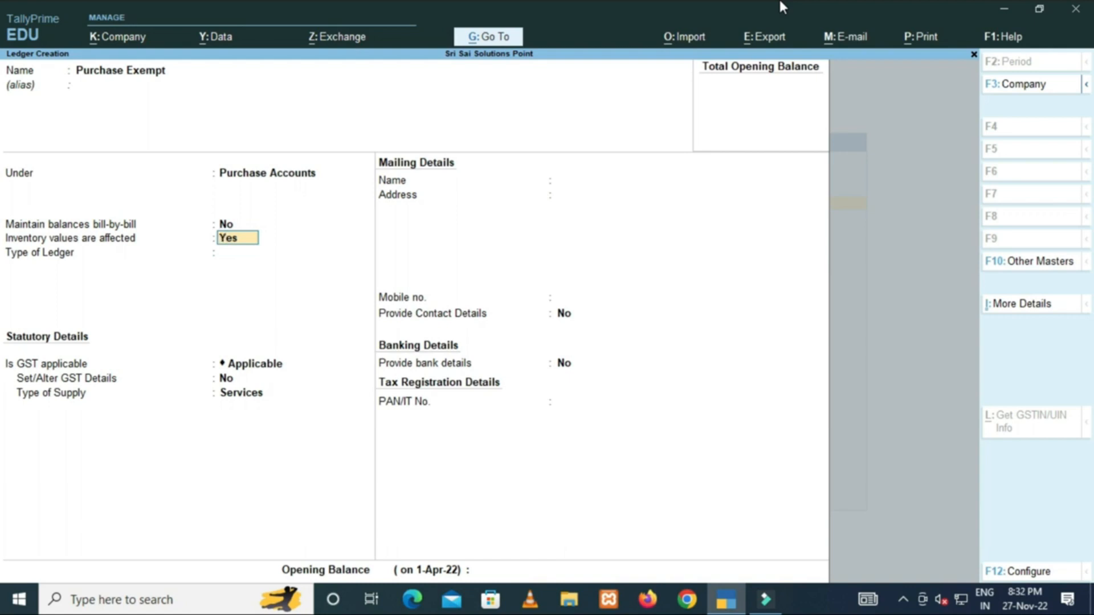
Finish the Purchase Exempt ledger as Not Applicable, GST applicable, supply type Goods, and save it.
key(Return)
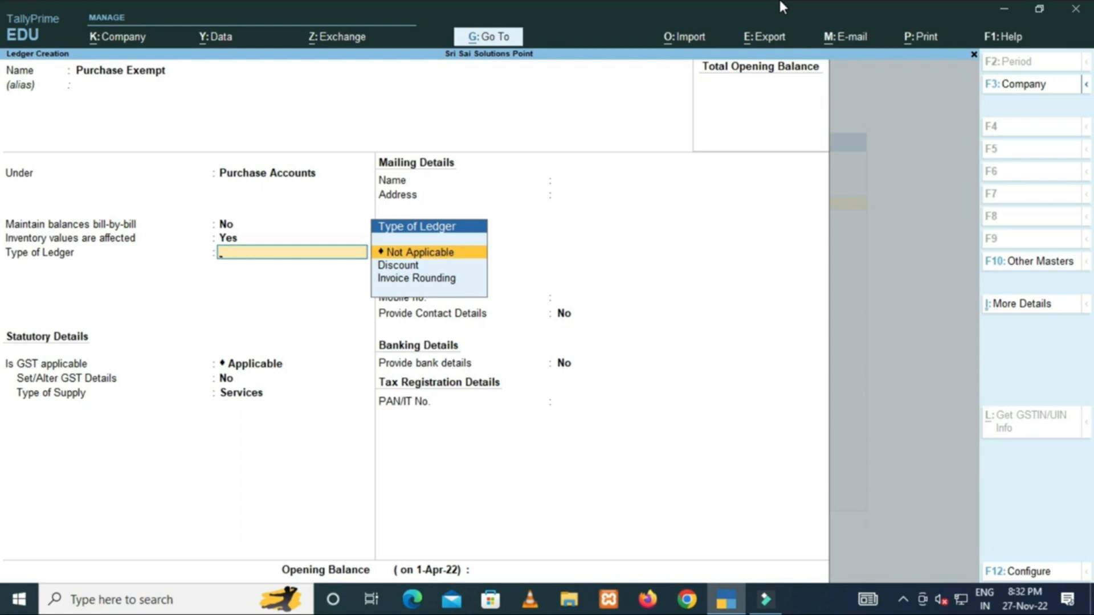
key(Return)
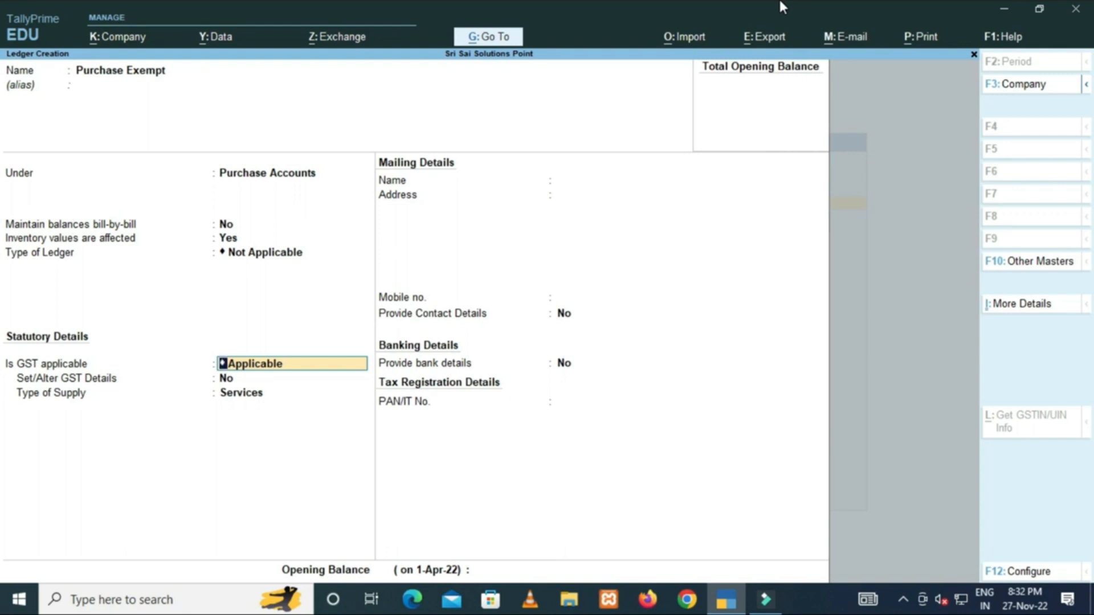
key(Return)
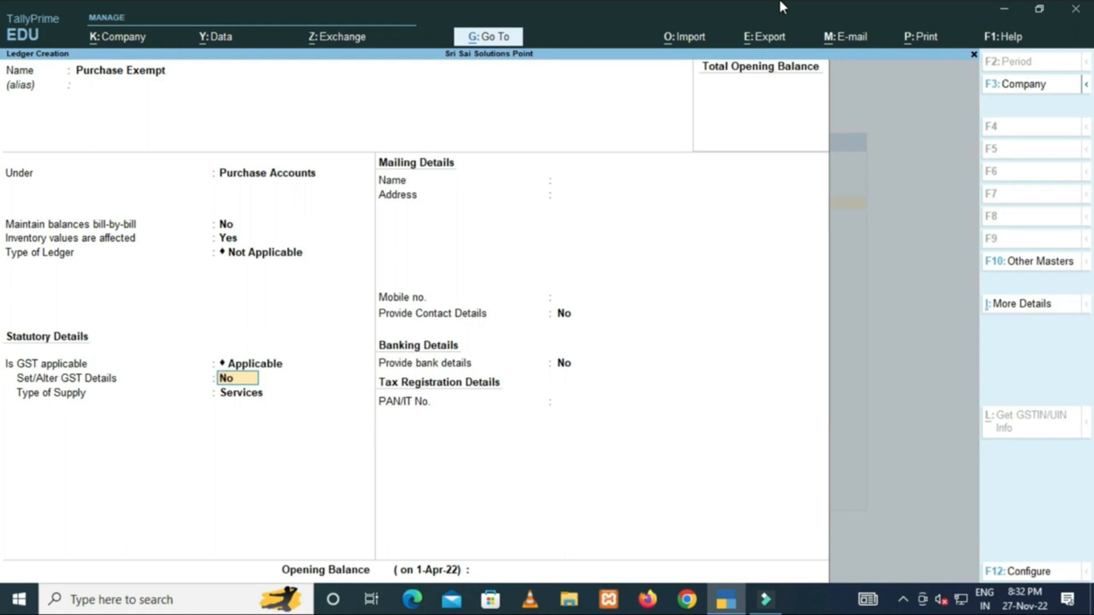
key(Return)
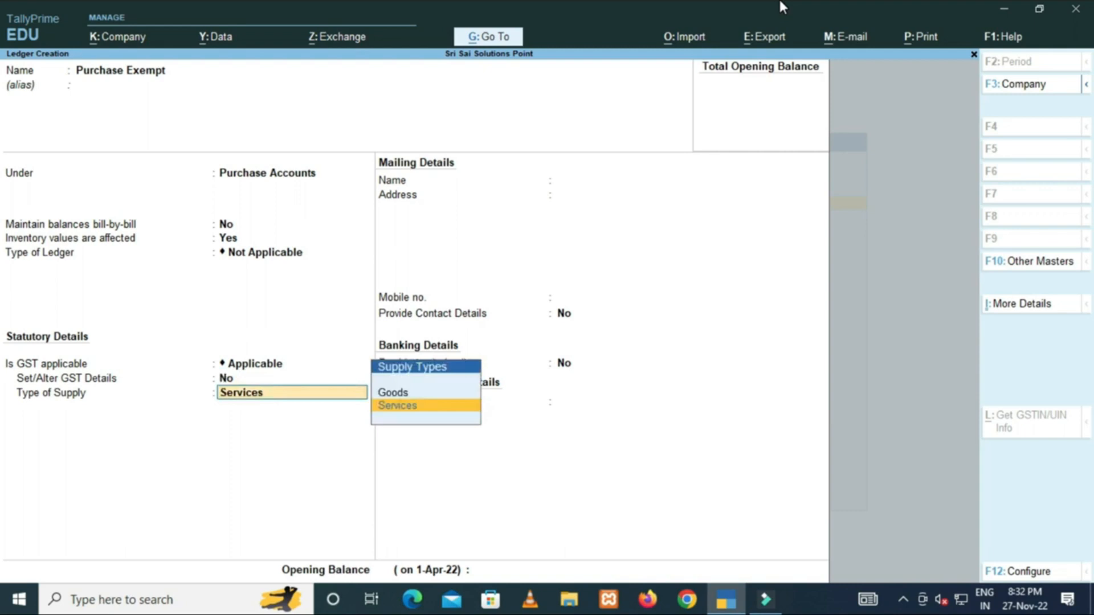
key(Up)
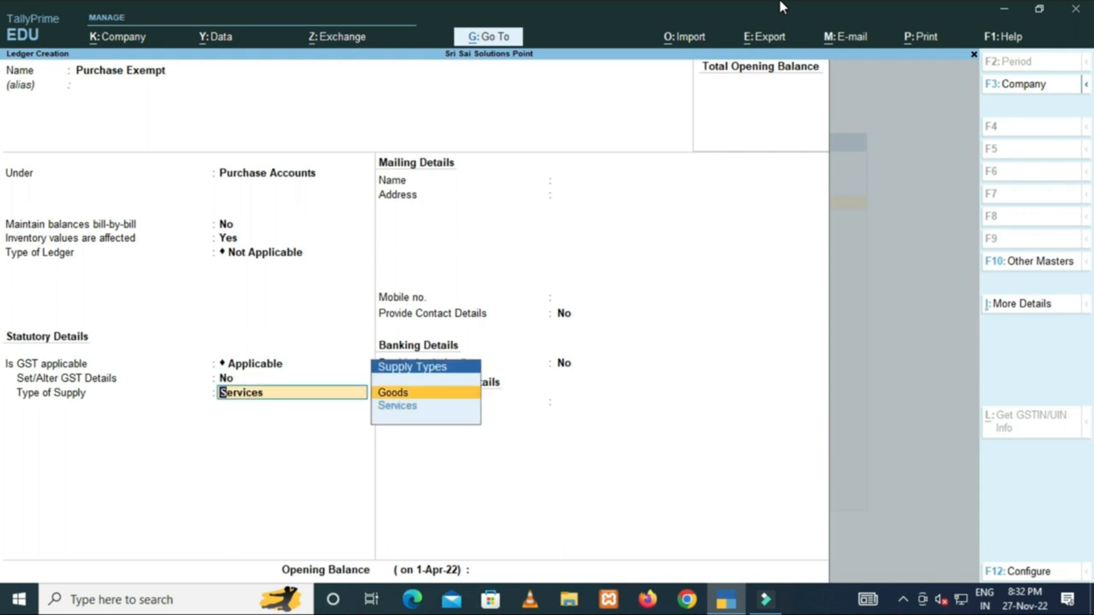
key(Return)
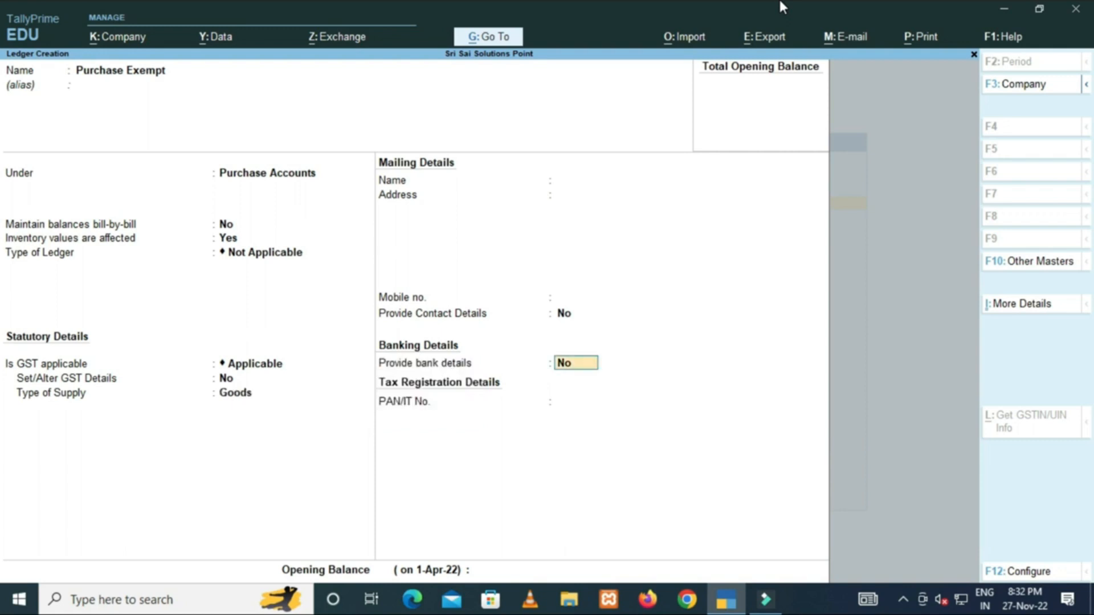
key(Return)
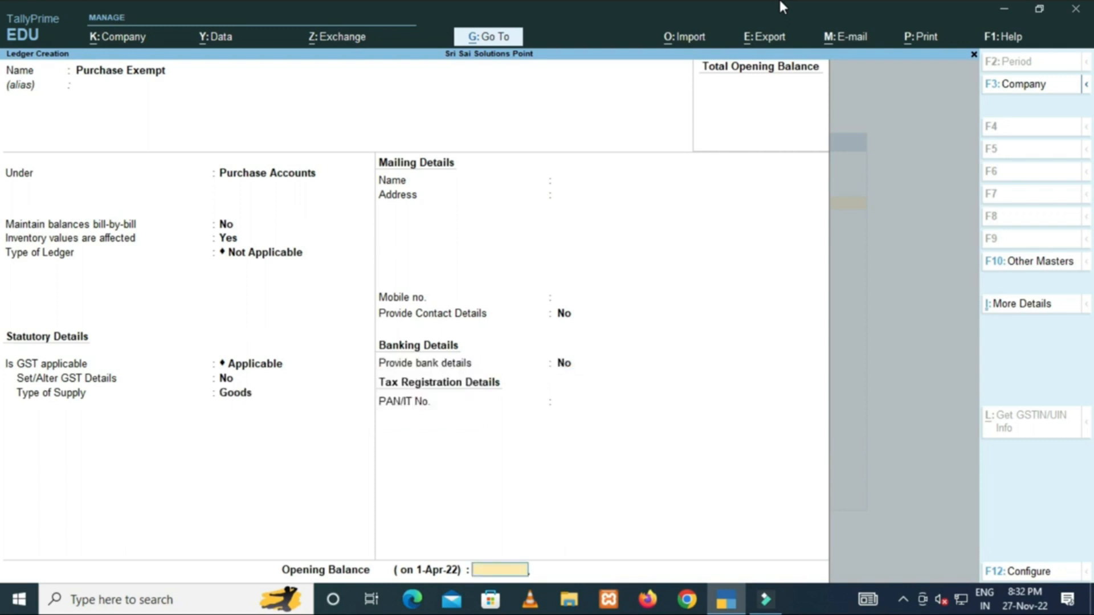
key(Return)
key(Return)
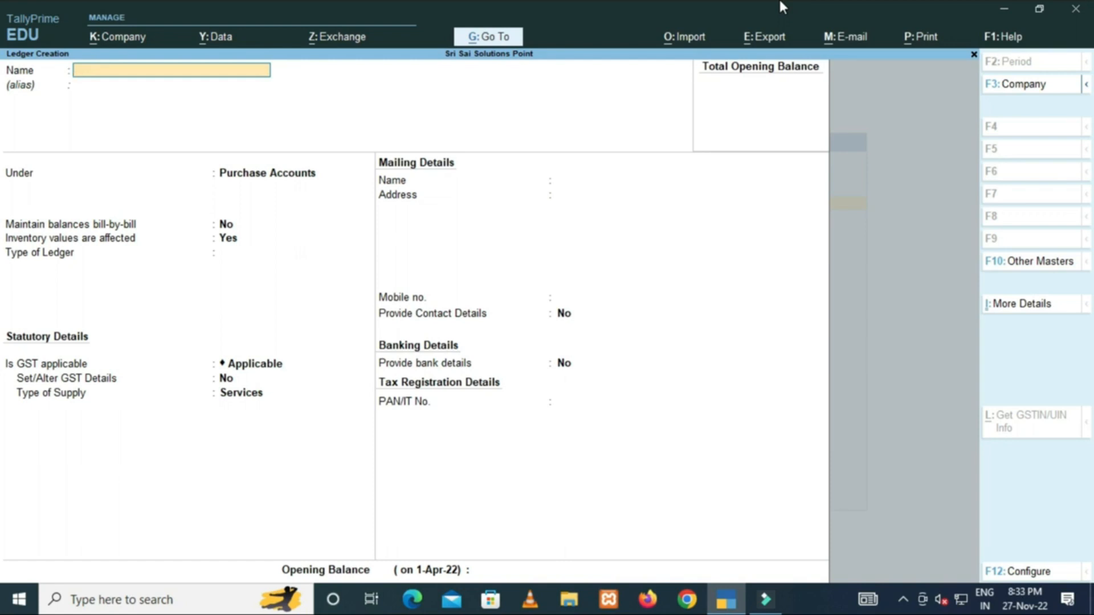
Name the ledger Purchase GST under Purchase Accounts, with ledger type Not Applicable.
text(Purchase GST)
key(Return)
key(Return)
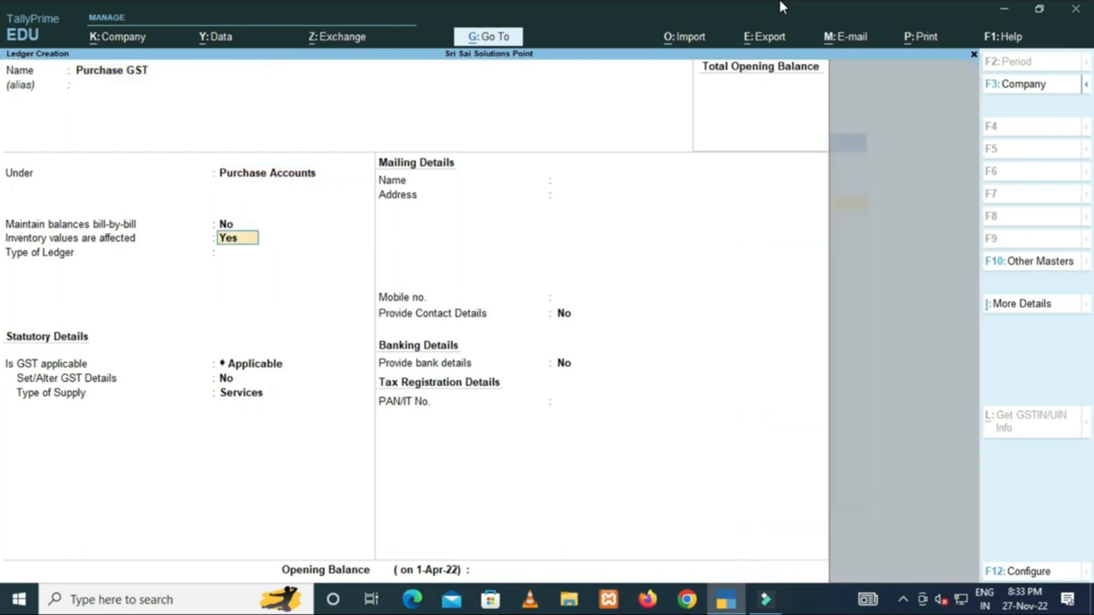
key(Return)
key(Return)
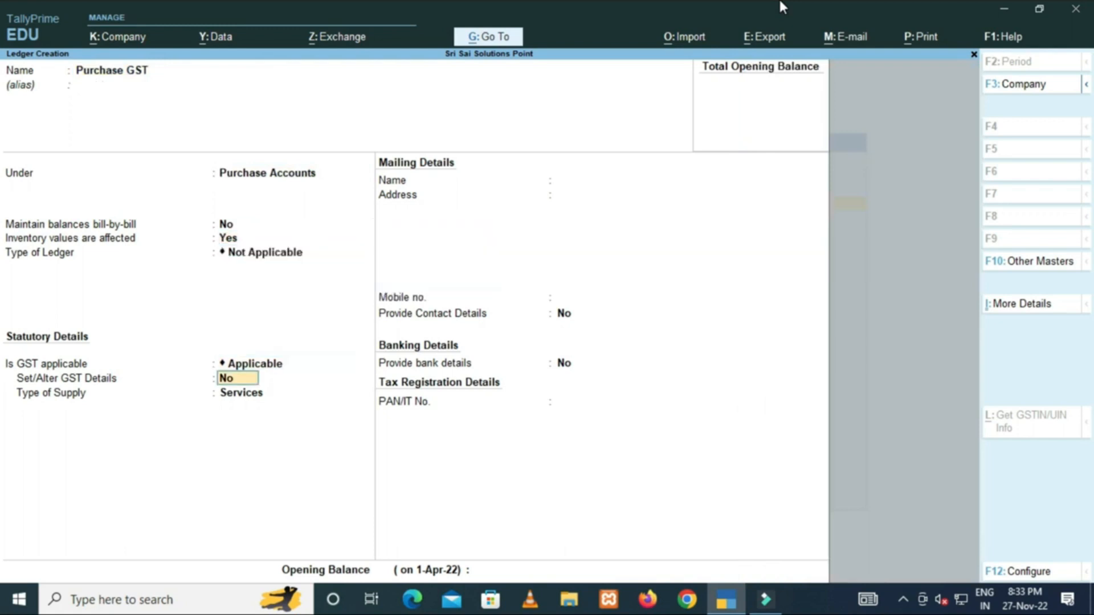
Go back to the Type of Supply list repeatedly to settle it on Goods.
key(Return)
key(Up)
key(Return)
key(BackSpace)
key(BackSpace)
key(Return)
key(Up)
key(Return)
key(BackSpace)
key(BackSpace)
key(Return)
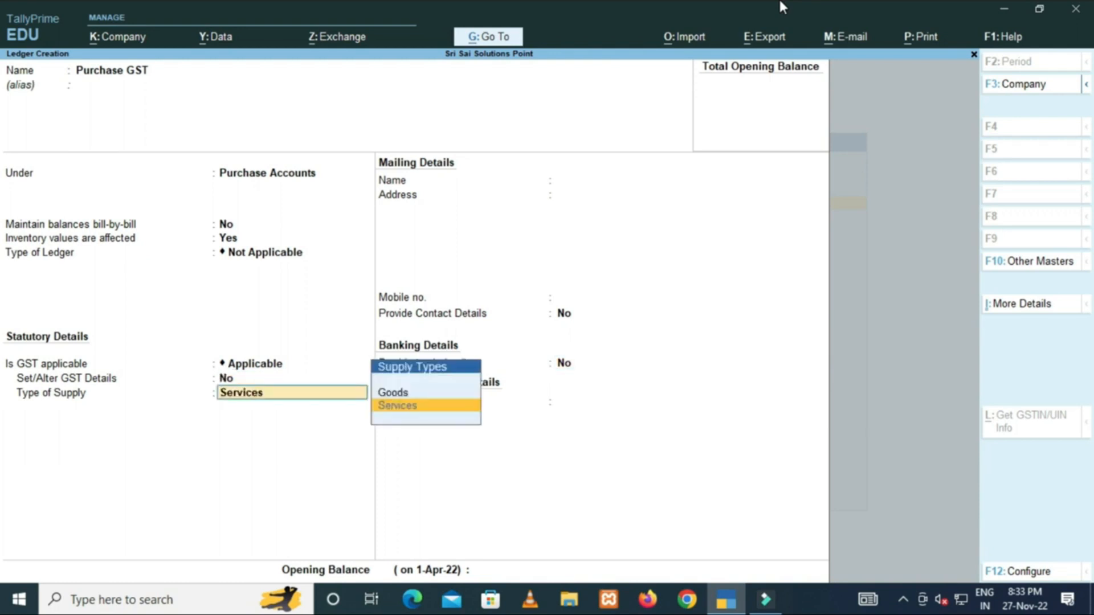
key(Up)
key(Return)
key(BackSpace)
key(BackSpace)
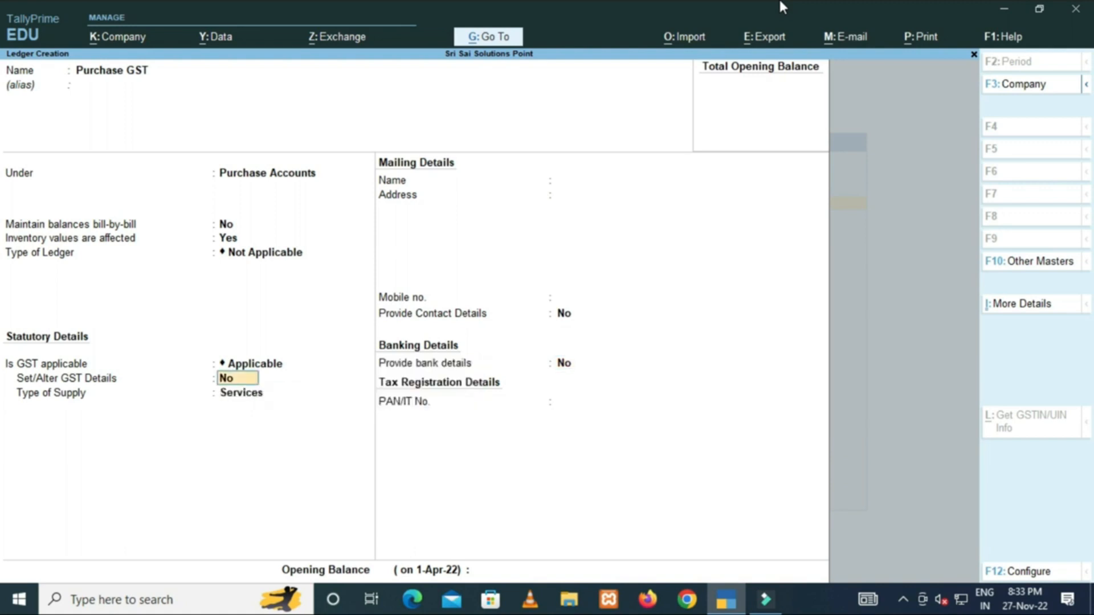
key(Return)
key(Up)
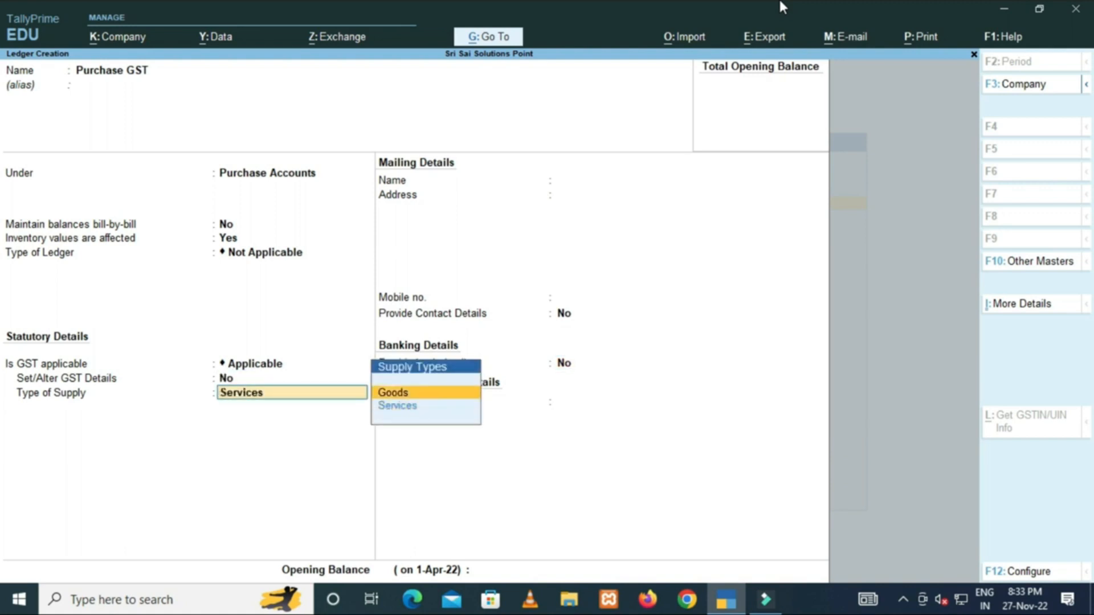
key(Return)
key(BackSpace)
key(BackSpace)
key(Return)
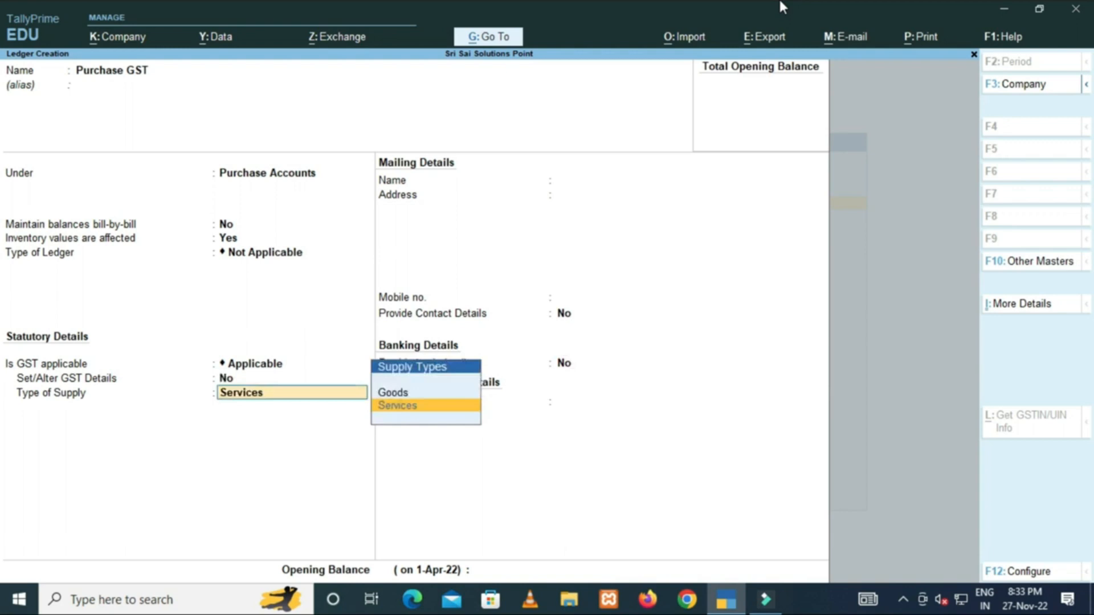
key(Up)
key(Return)
key(BackSpace)
key(BackSpace)
key(Return)
key(Up)
key(Return)
key(BackSpace)
key(BackSpace)
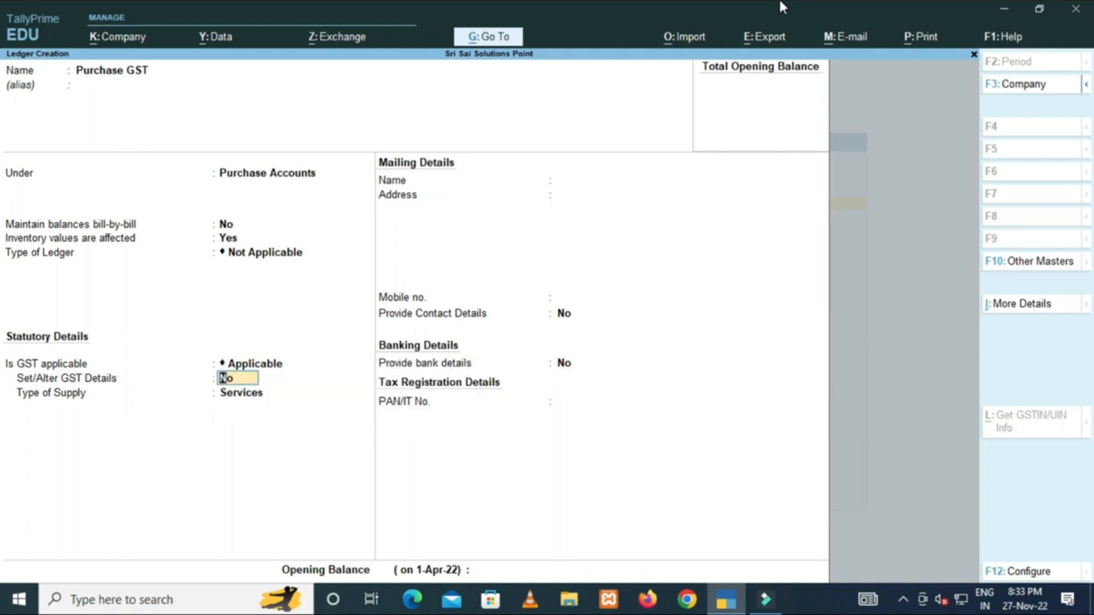
key(Return)
key(Up)
key(Return)
key(BackSpace)
key(BackSpace)
key(Return)
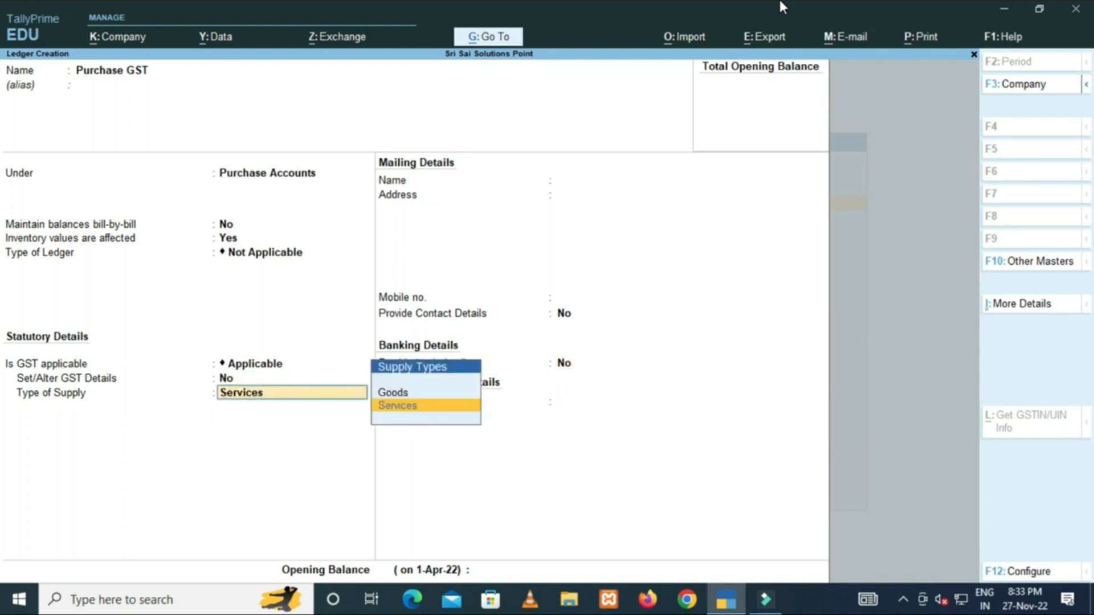
key(Up)
key(Return)
key(BackSpace)
key(BackSpace)
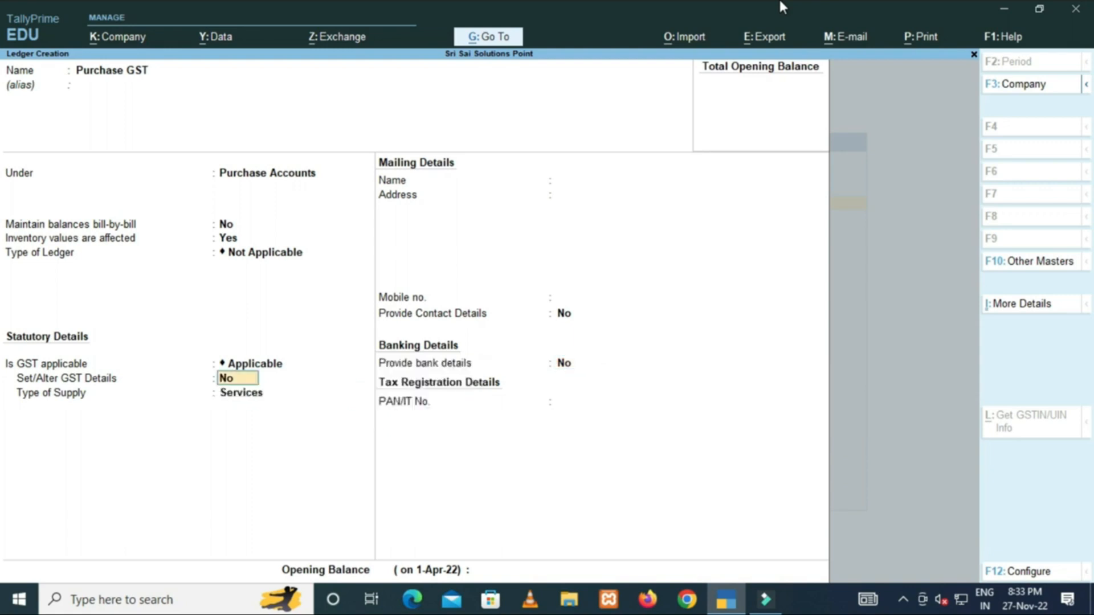
key(Return)
key(Up)
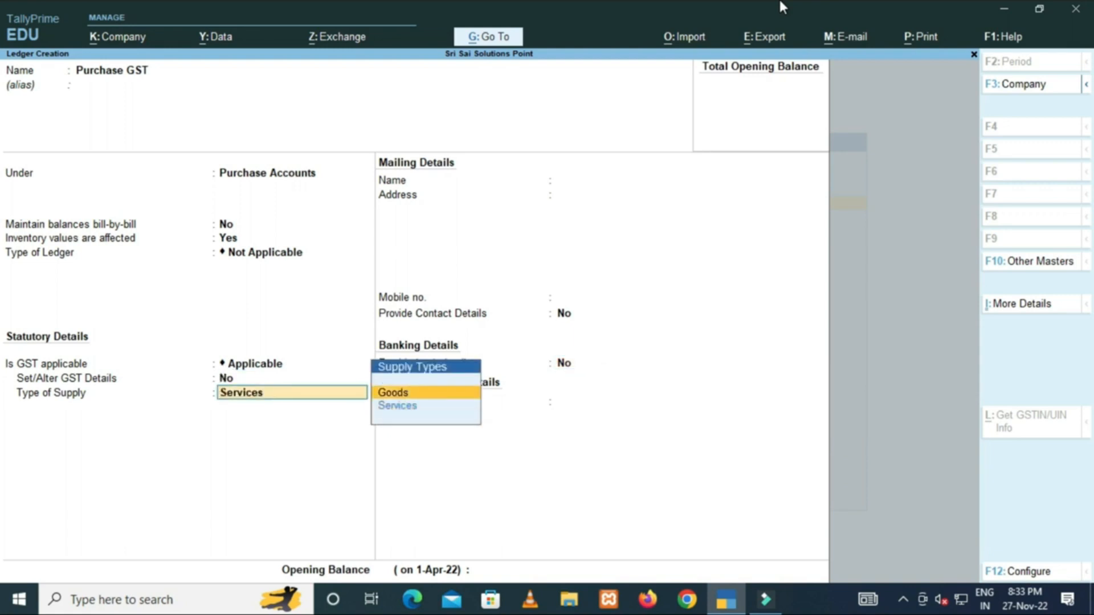
key(Return)
key(BackSpace)
key(BackSpace)
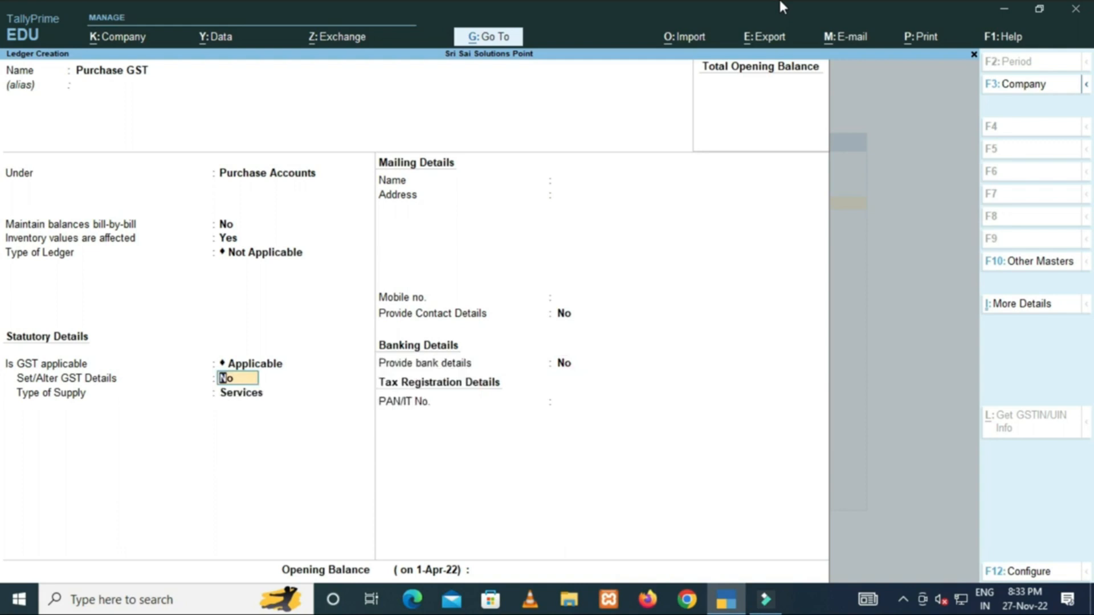
key(Return)
key(Up)
key(Return)
key(BackSpace)
key(BackSpace)
key(Return)
key(Up)
key(Return)
key(BackSpace)
key(BackSpace)
key(Return)
key(Up)
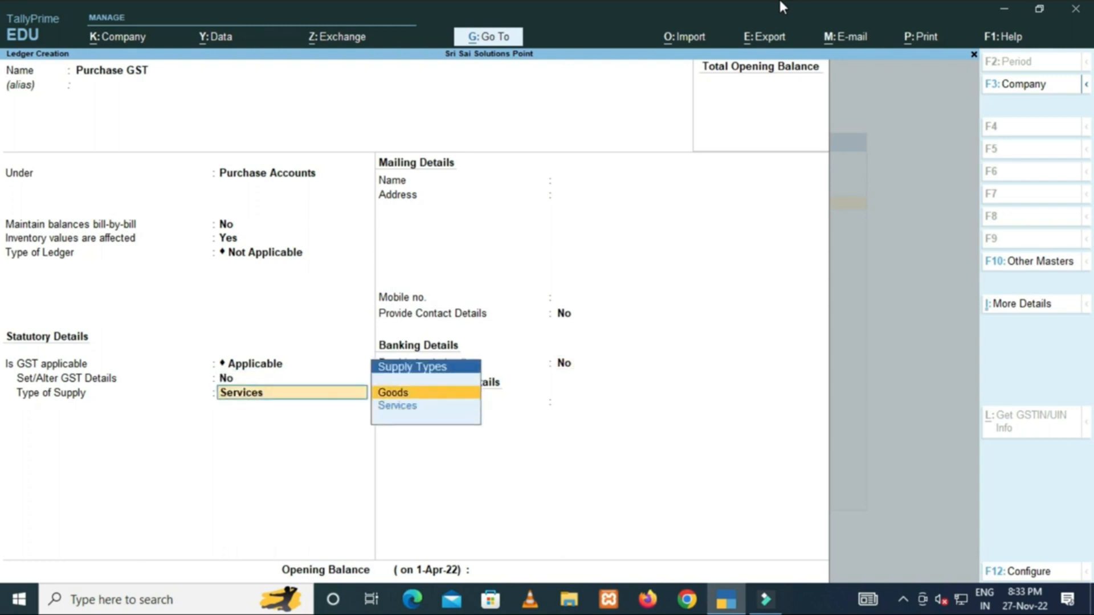
key(Return)
key(BackSpace)
key(BackSpace)
key(Return)
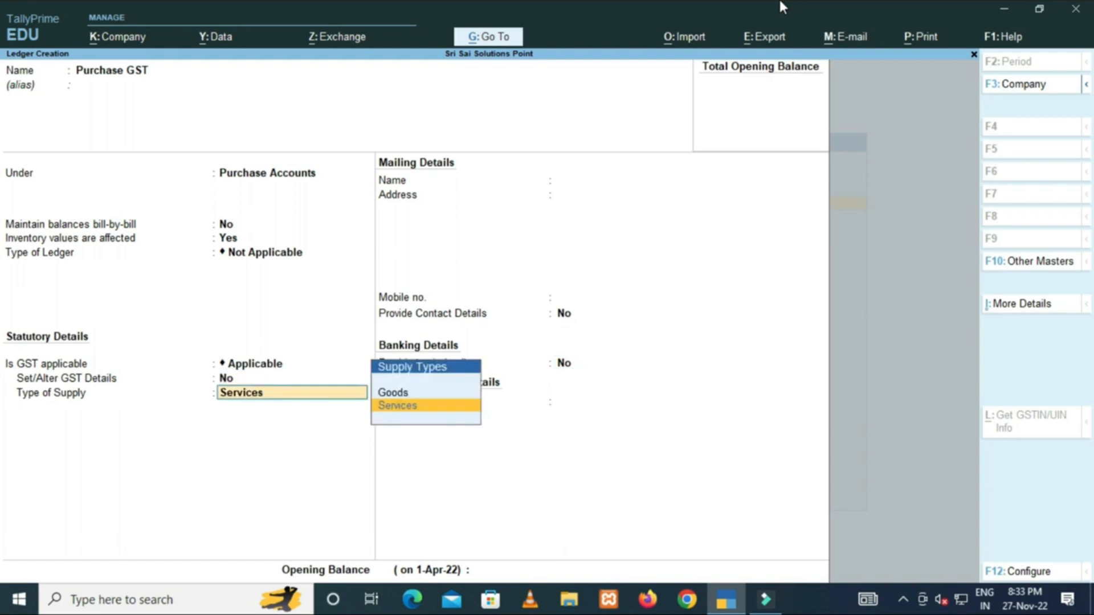
key(Up)
key(Return)
key(BackSpace)
Set the Purchase GST ledger's supply type to Goods and save the ledger.
key(Up)
key(Return)
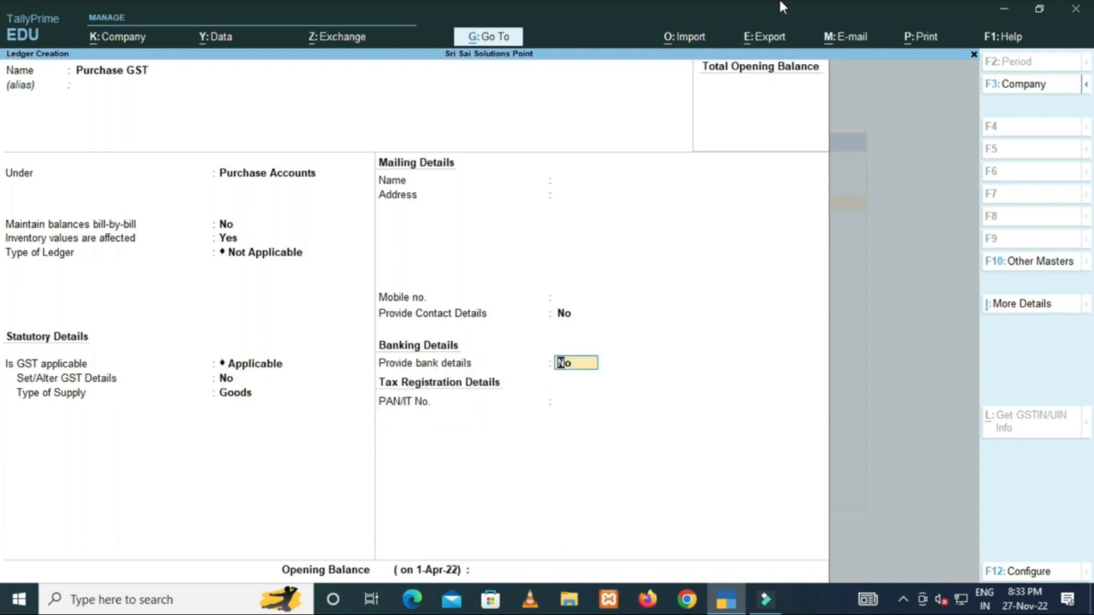
key(Return)
key(Return)
key(Return)
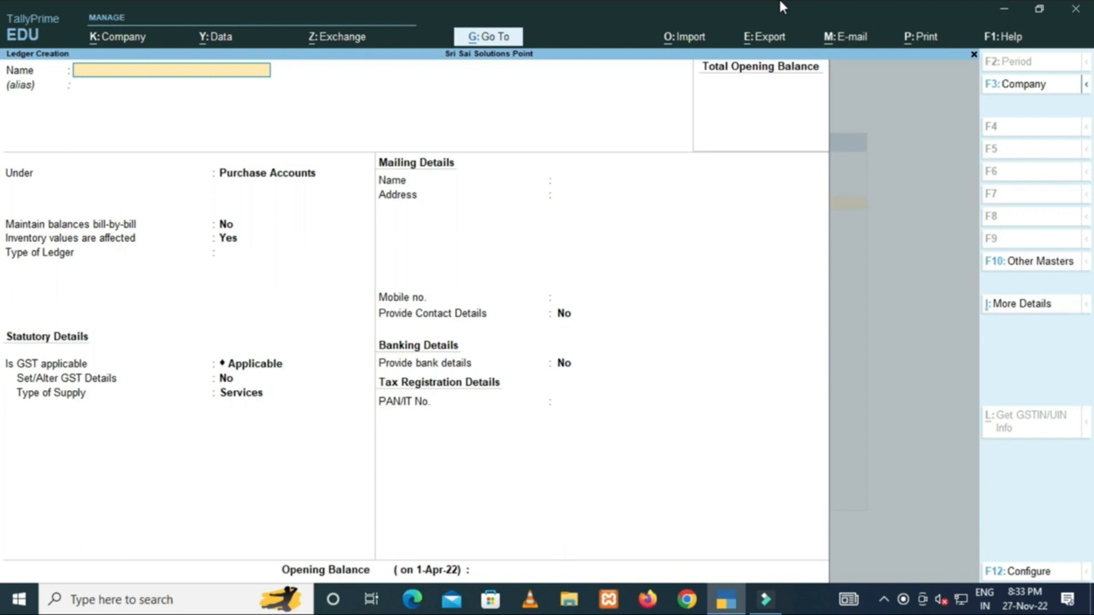
Name the ledger Purchase Interstate Exempt under Purchase Accounts, ledger type Not Applicable.
text(Purchase Interstate Exempt)
key(Return)
key(Return)
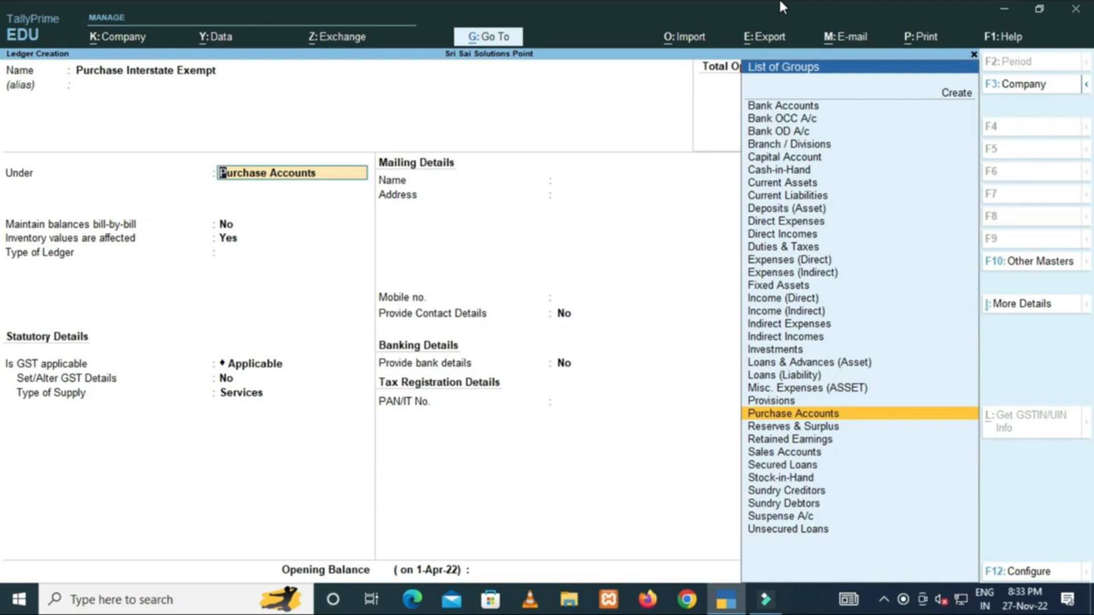
key(Return)
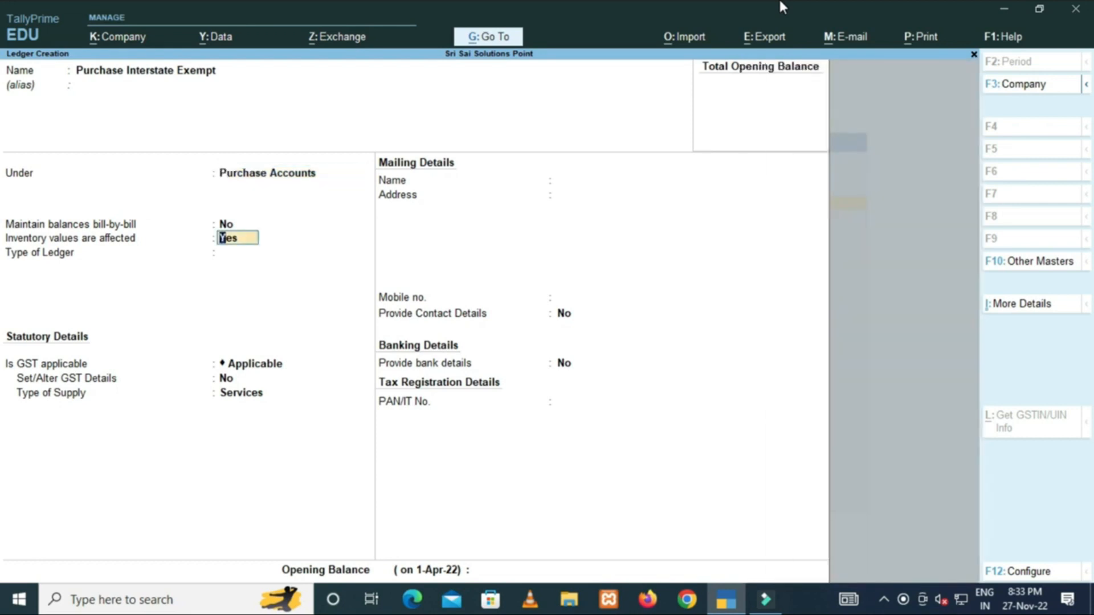
key(Return)
key(Return)
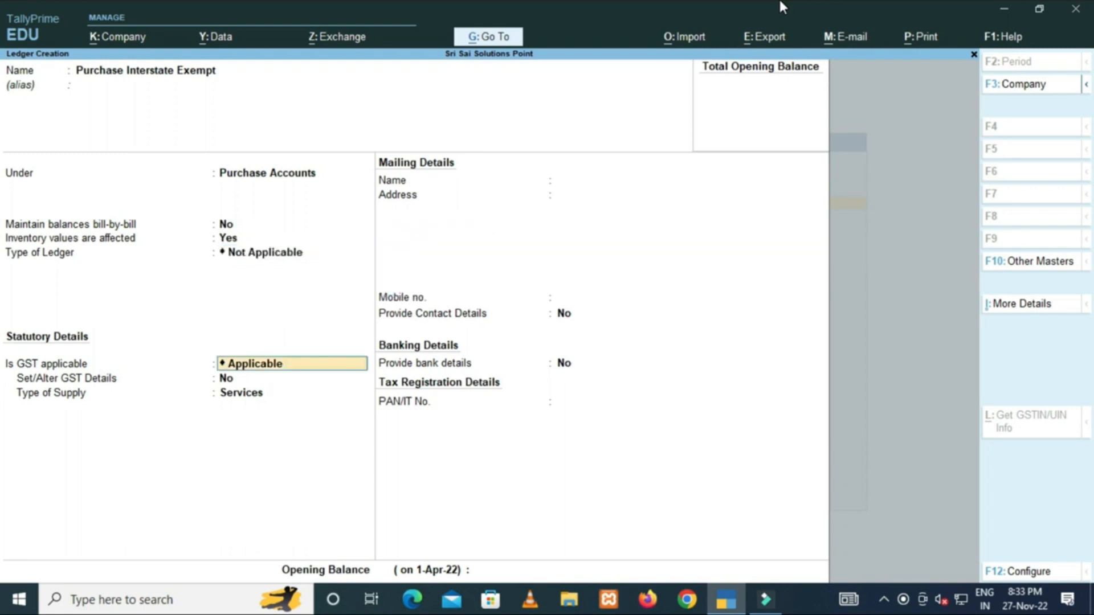
key(Return)
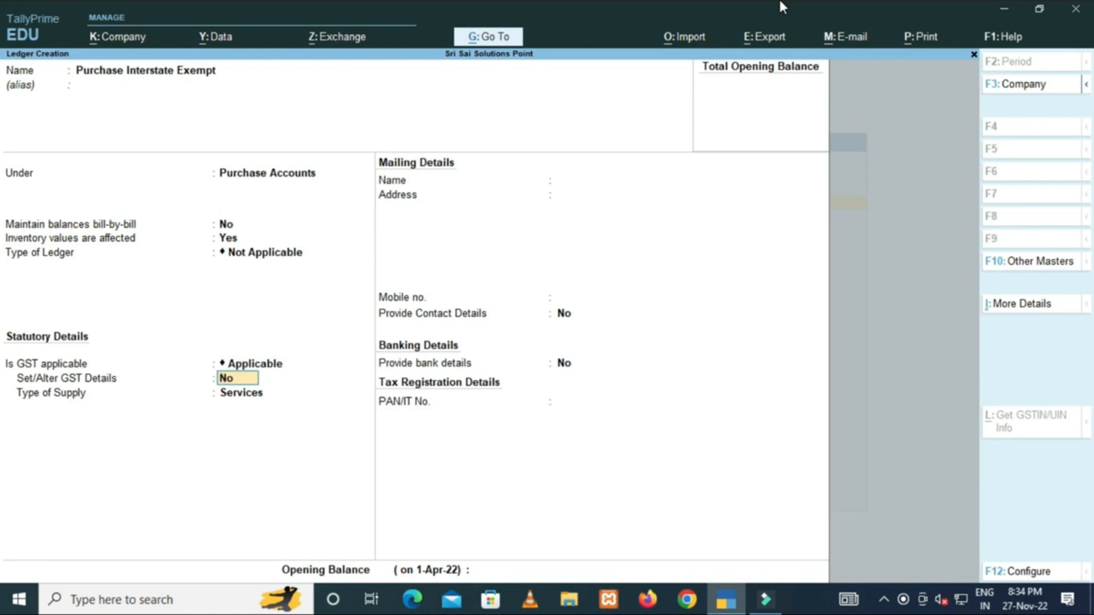
Keep GST applicable, set supply type to Goods, and save the Purchase Interstate Exempt ledger.
key(BackSpace)
key(Return)
key(Return)
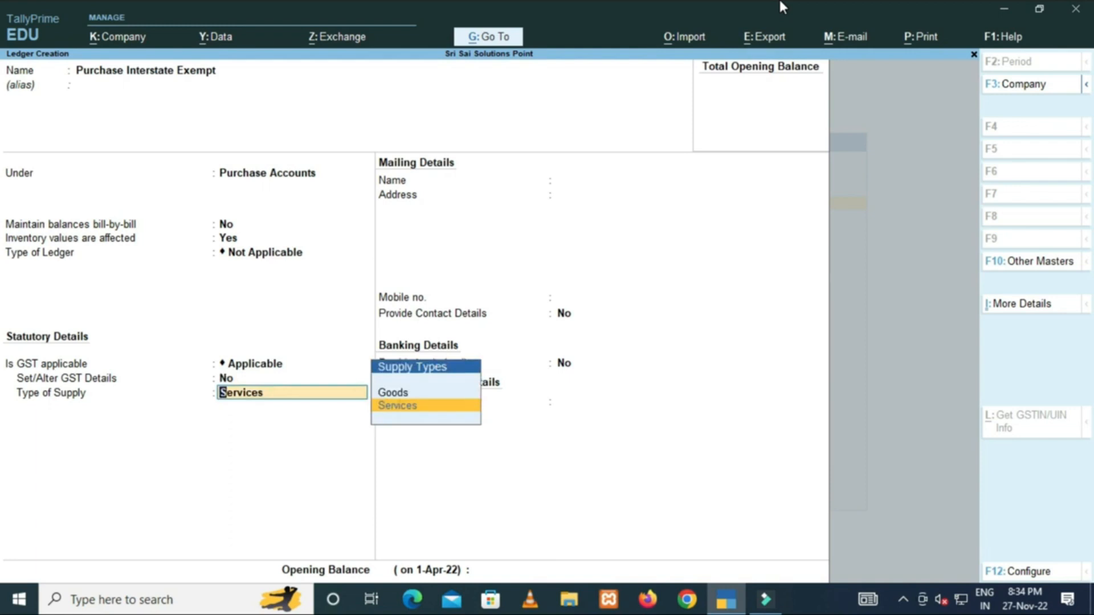
key(Up)
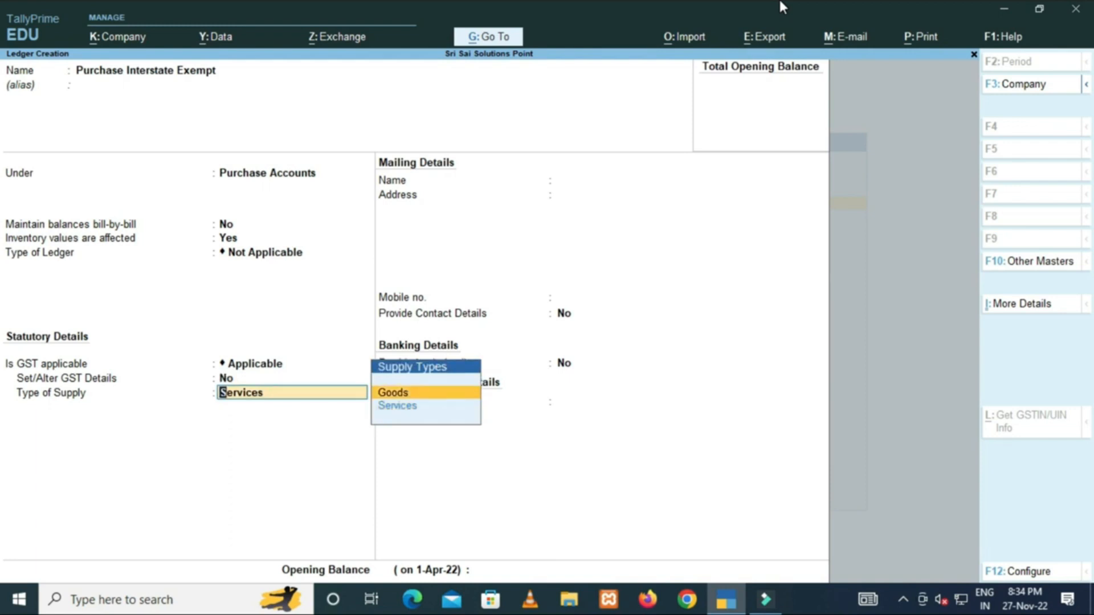
key(Return)
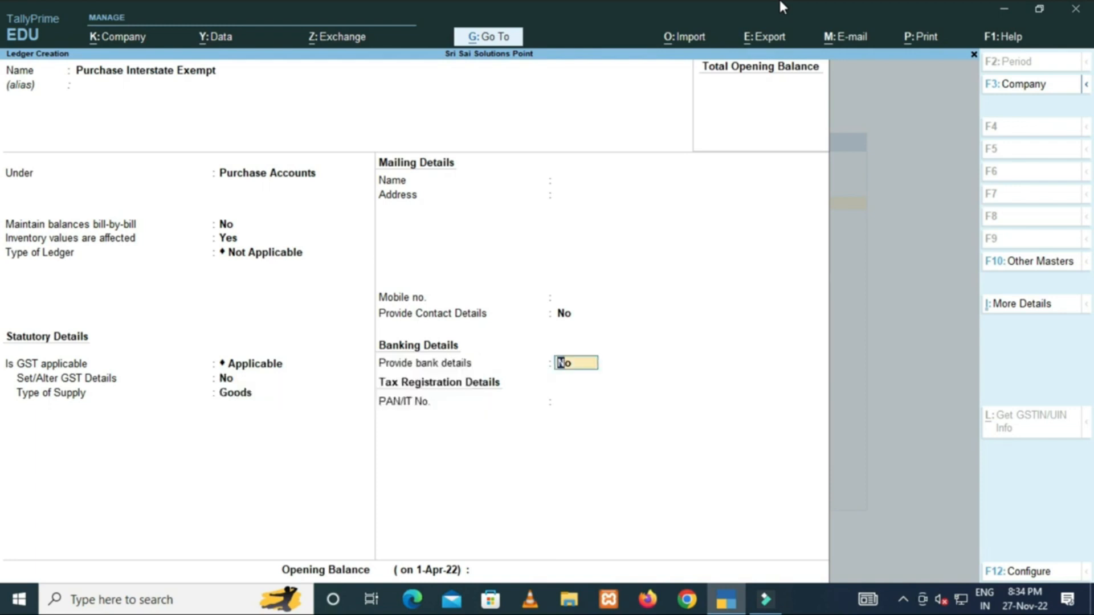
key(Return)
key(Return)
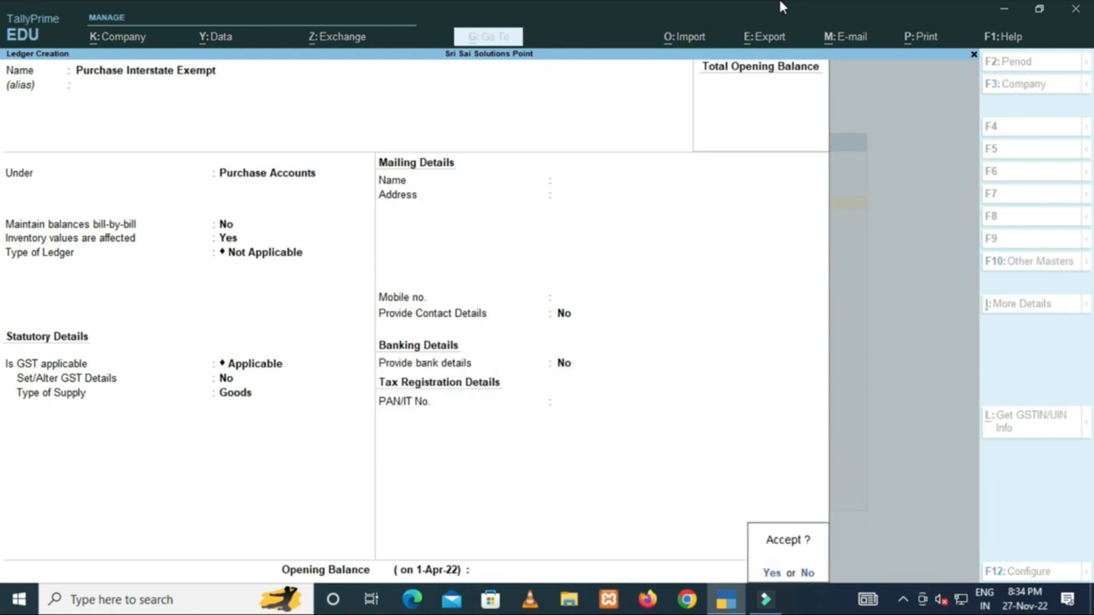
key(Return)
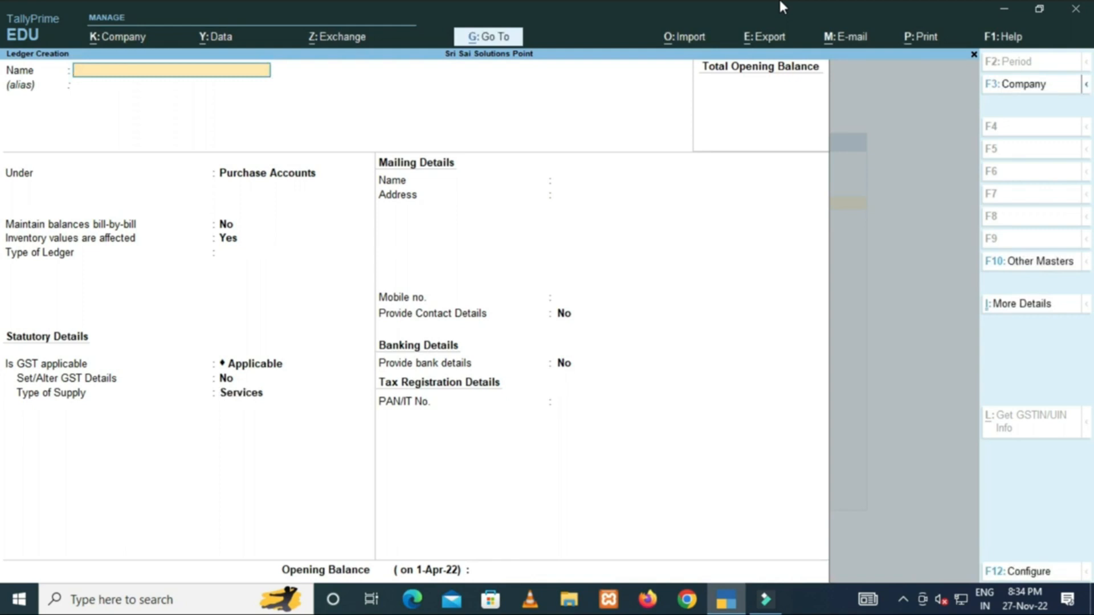
Name the ledger Purchase IGST under Purchase Accounts, ledger type Not Applicable.
text(Purchase IGST)
key(Return)
key(Return)
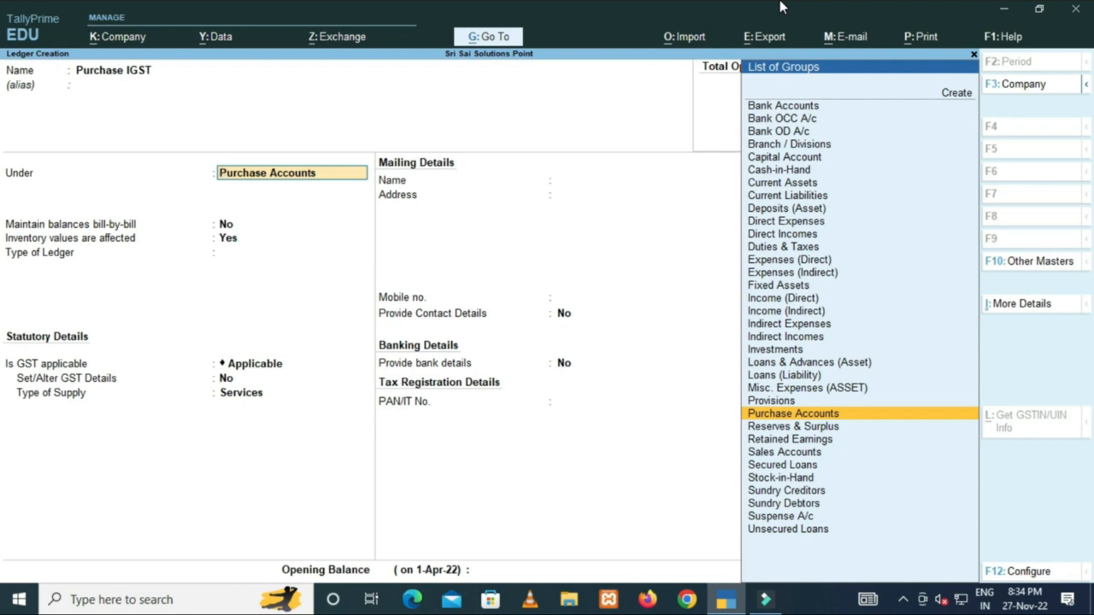
key(Return)
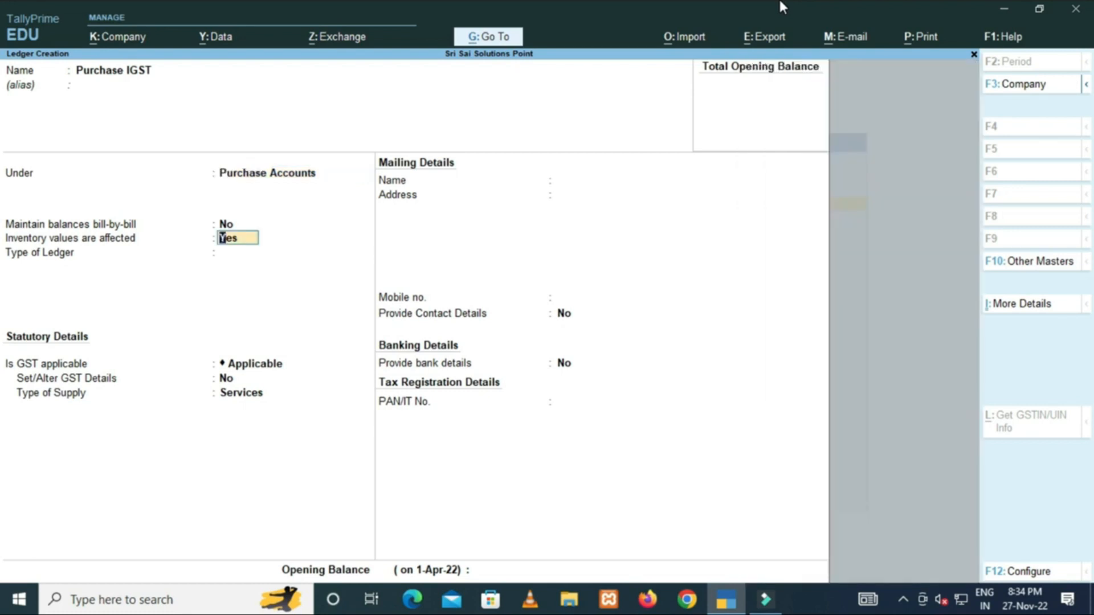
key(Return)
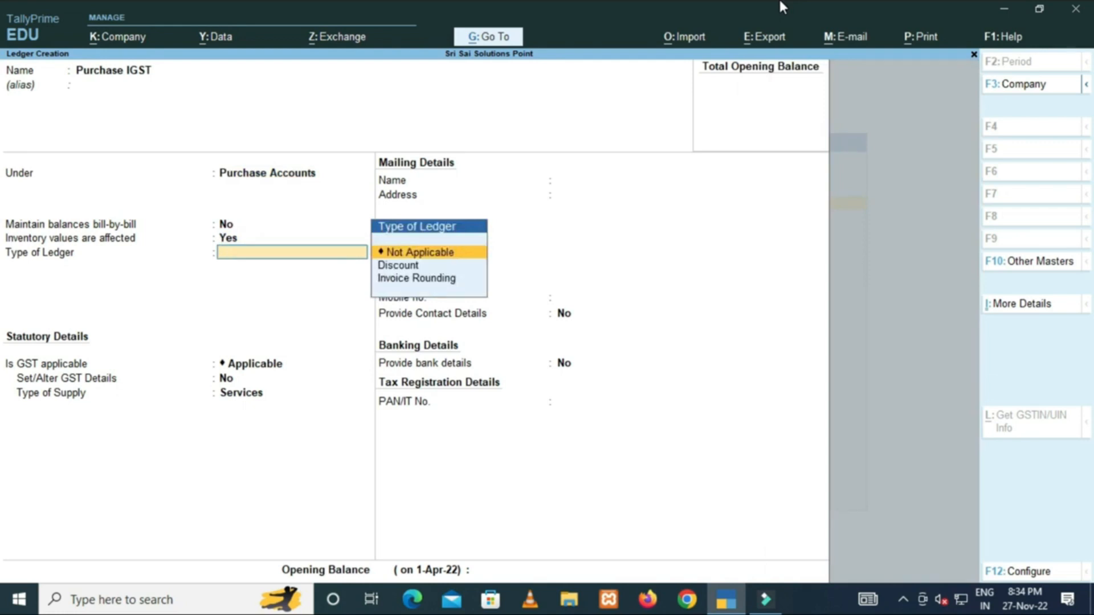
key(Return)
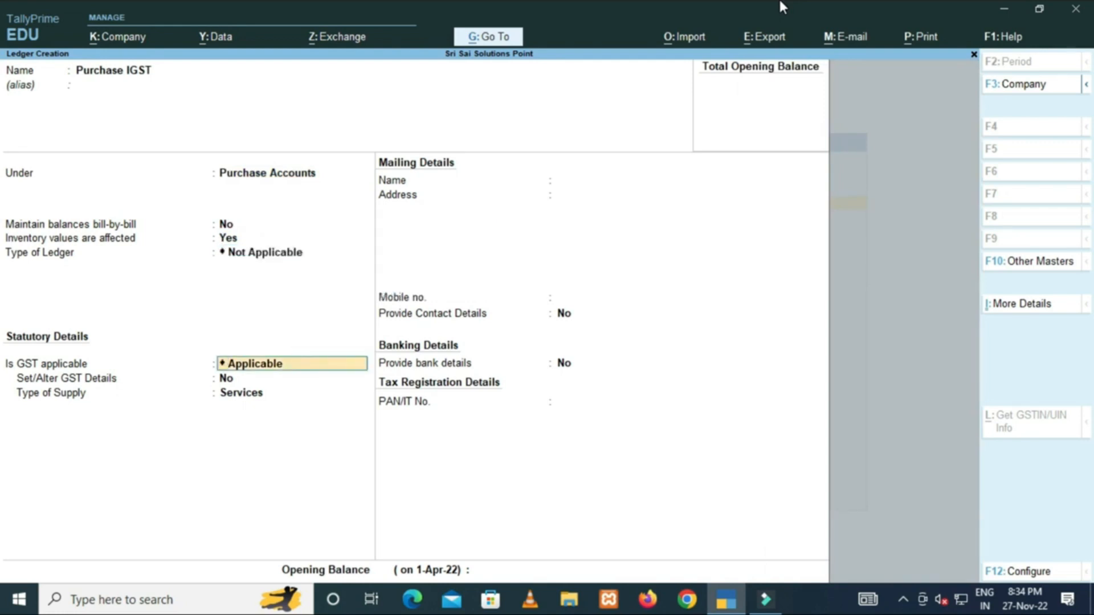
Keep GST applicable, set supply type to Goods, and save the Purchase IGST ledger.
key(Return)
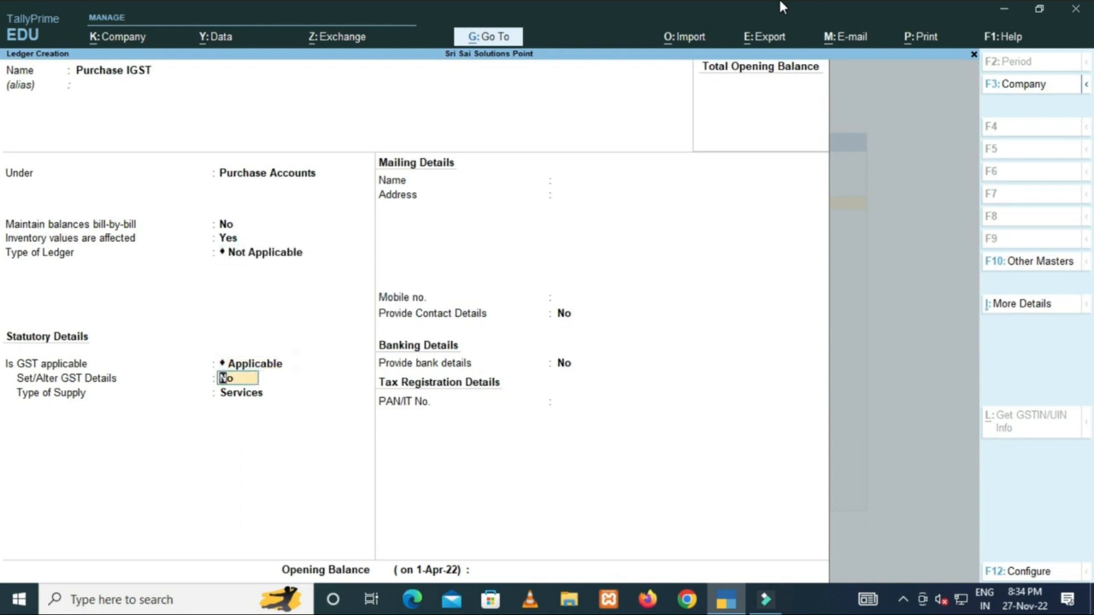
key(Return)
key(Up)
key(Return)
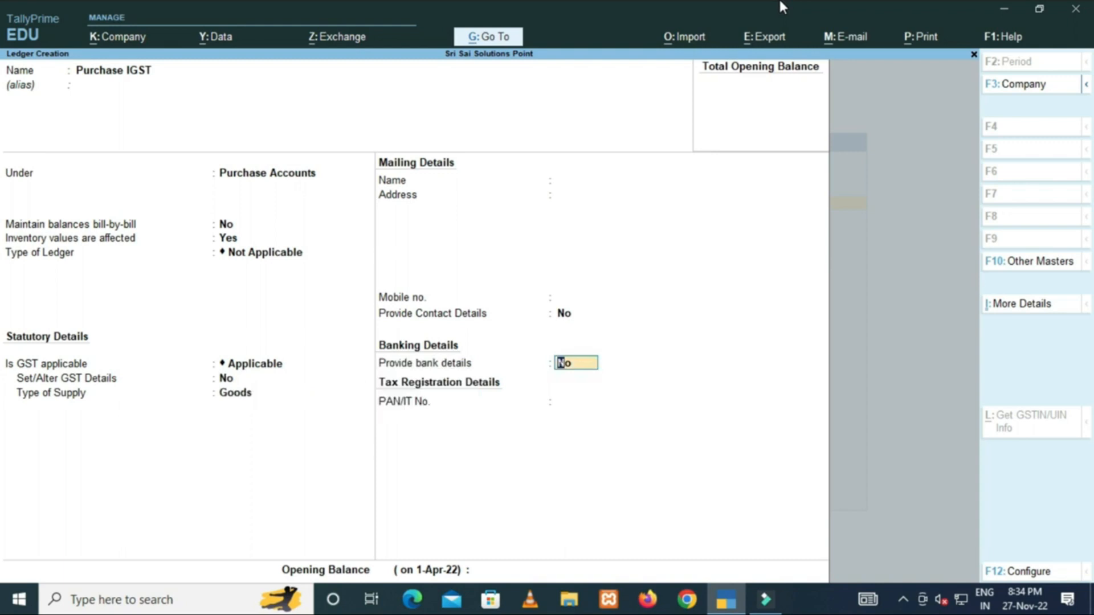
key(Return)
key(Return)
key(Return)
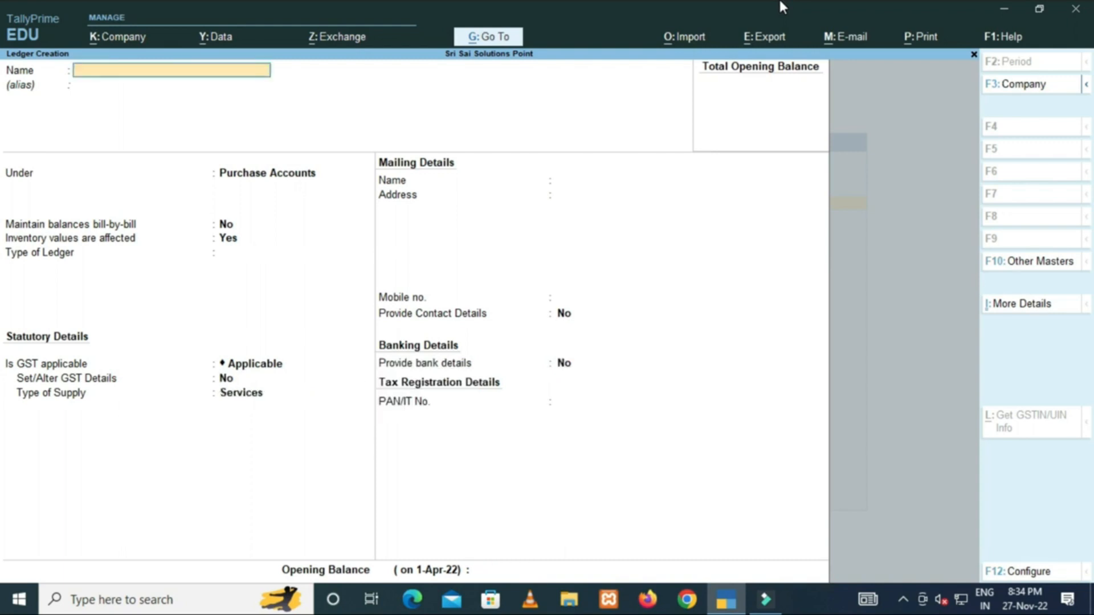
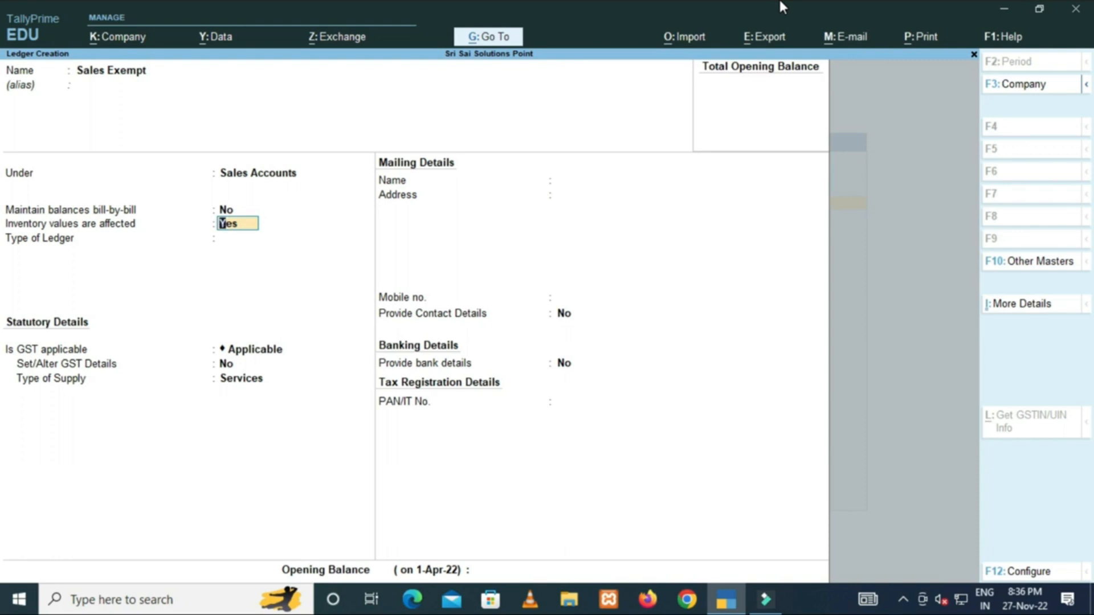
Give the Sales Exempt ledger type Not Applicable, GST applicable, Goods supply, and save it.
key(Return)
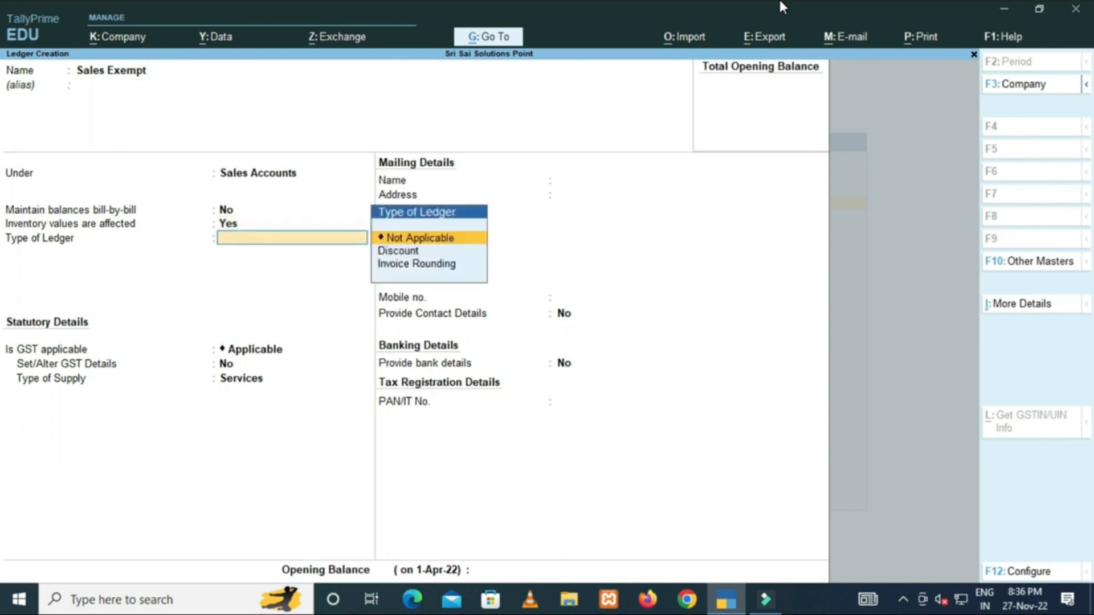
key(Return)
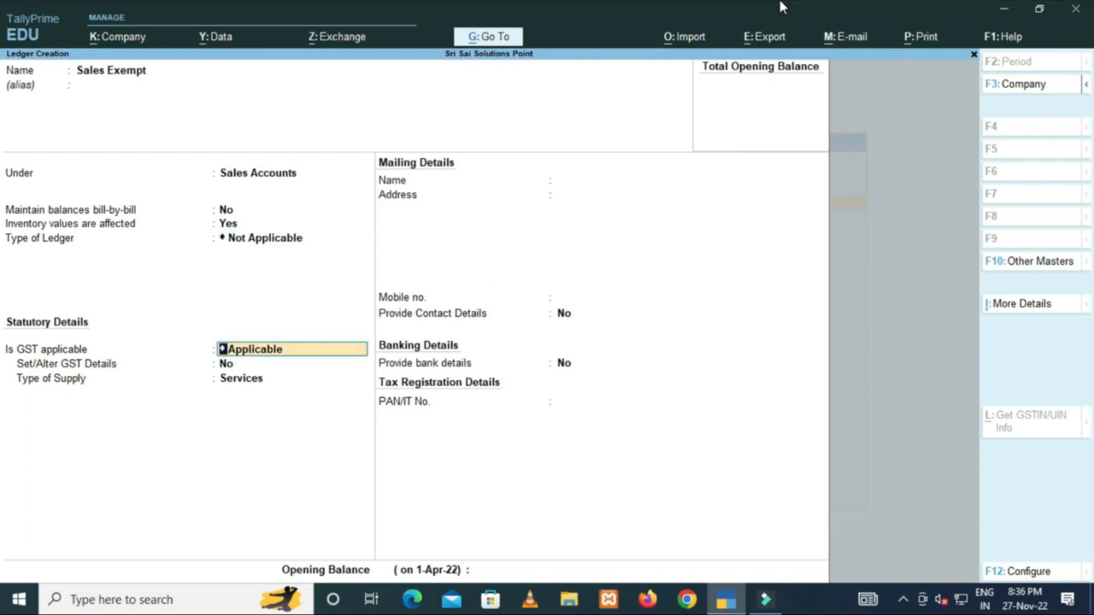
key(Return)
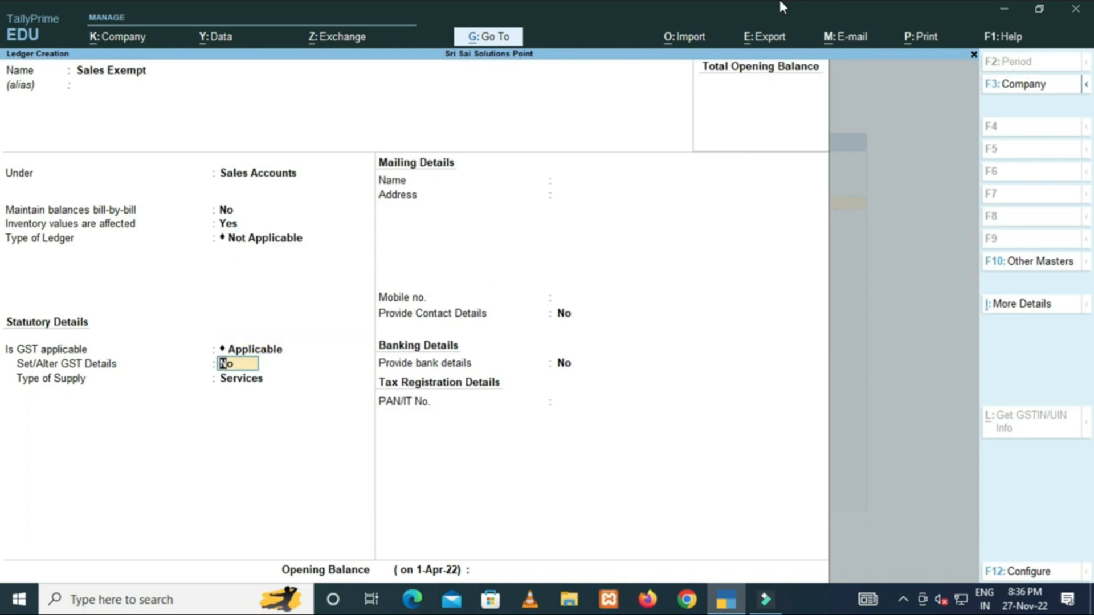
key(Return)
key(Up)
key(Return)
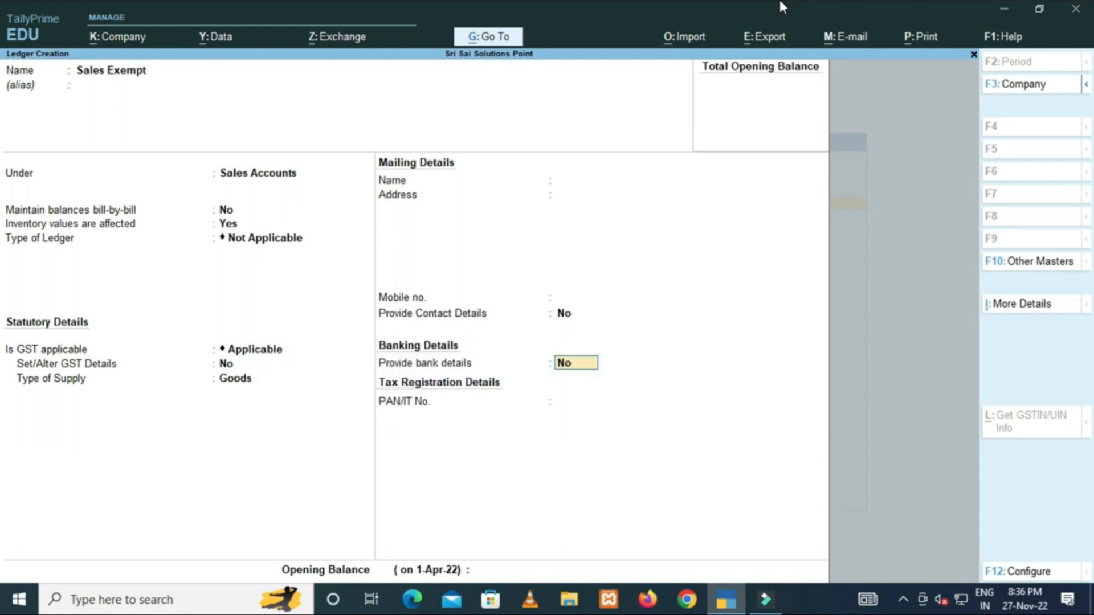
key(Return)
key(BackSpace)
key(BackSpace)
key(Up)
key(Return)
key(Return)
key(Return)
key(Return)
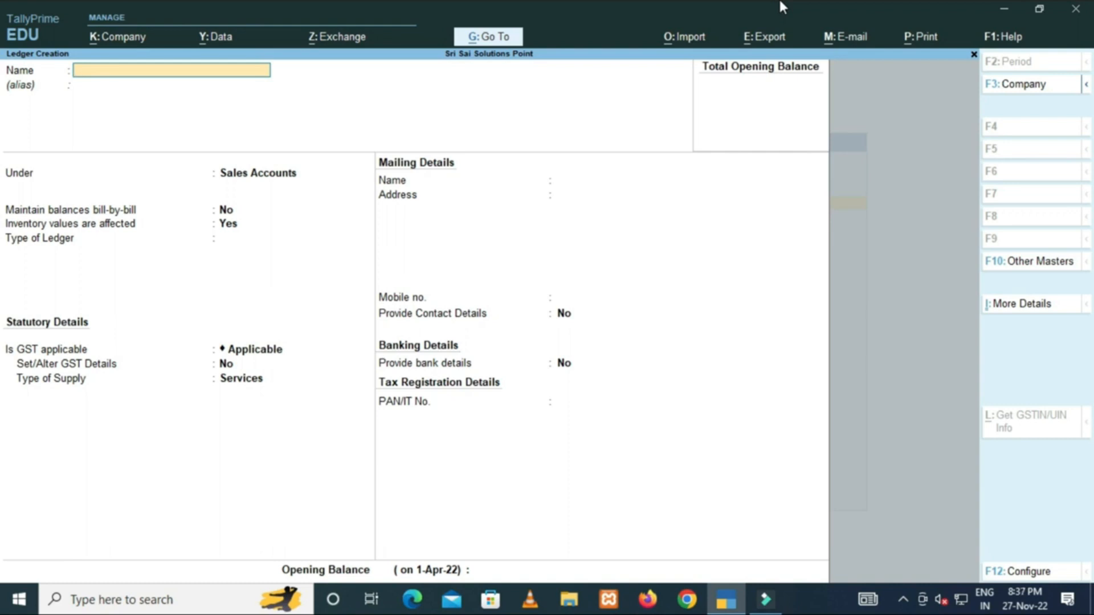
Name the ledger Sales GST under Sales Accounts, ledger type Not Applicable.
text(Sales GST)
key(Return)
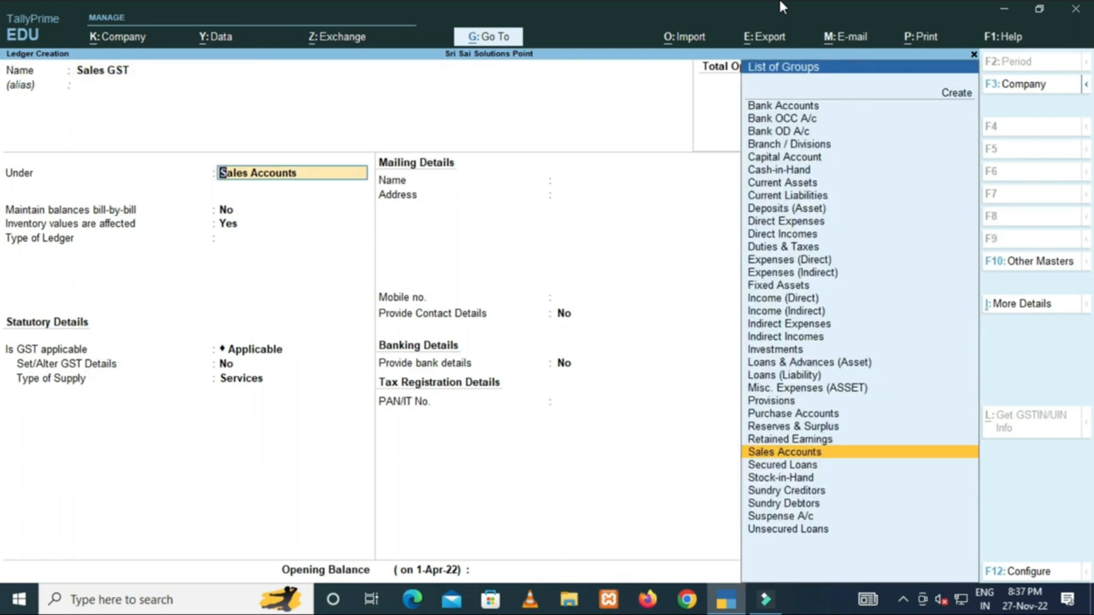
key(Return)
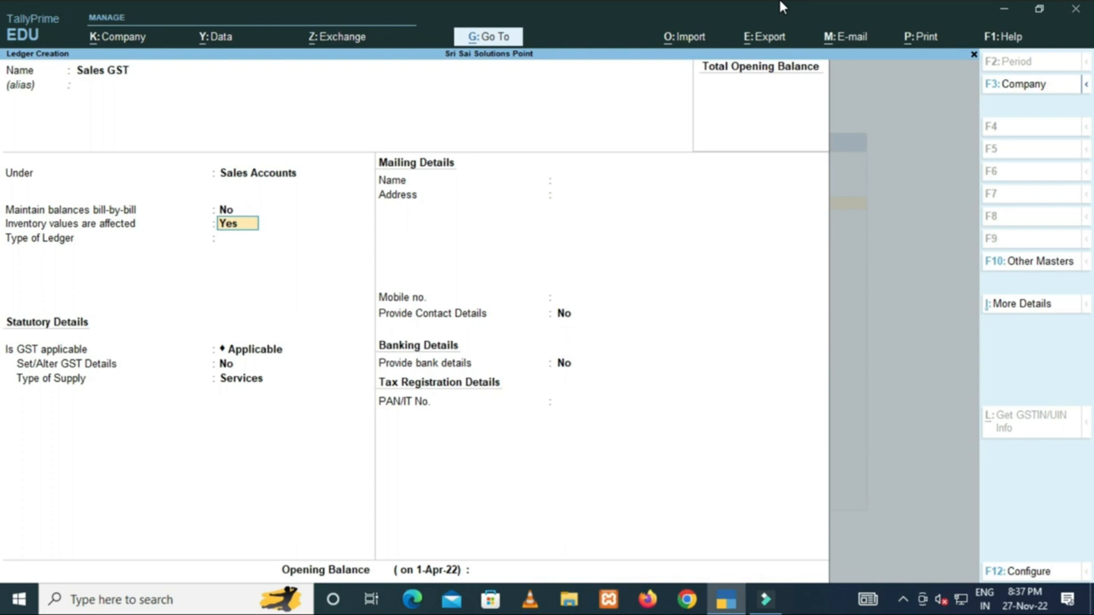
key(Return)
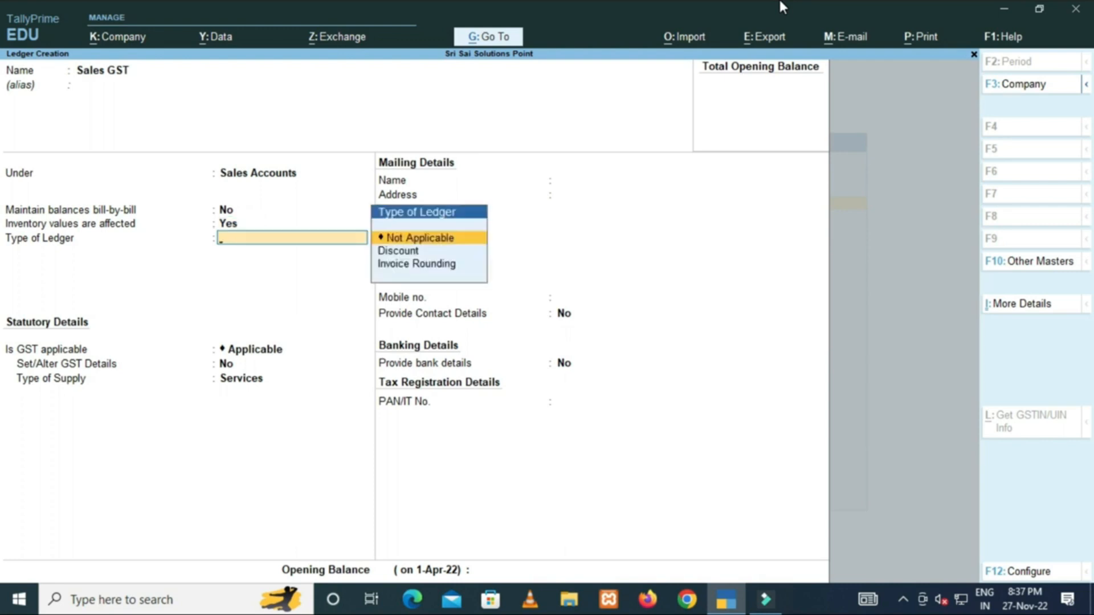
key(Return)
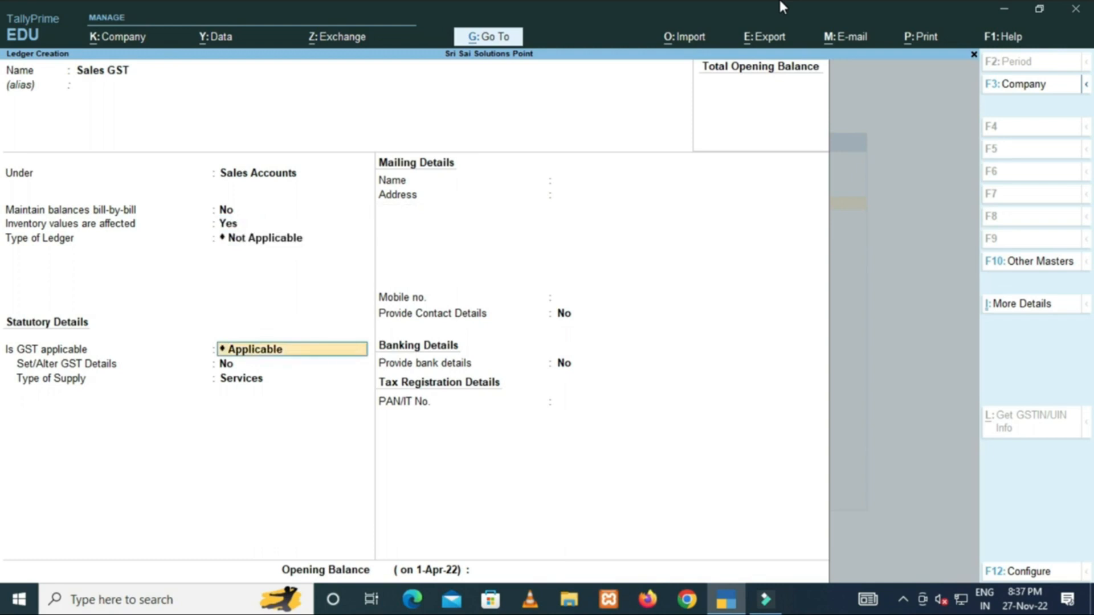
key(BackSpace)
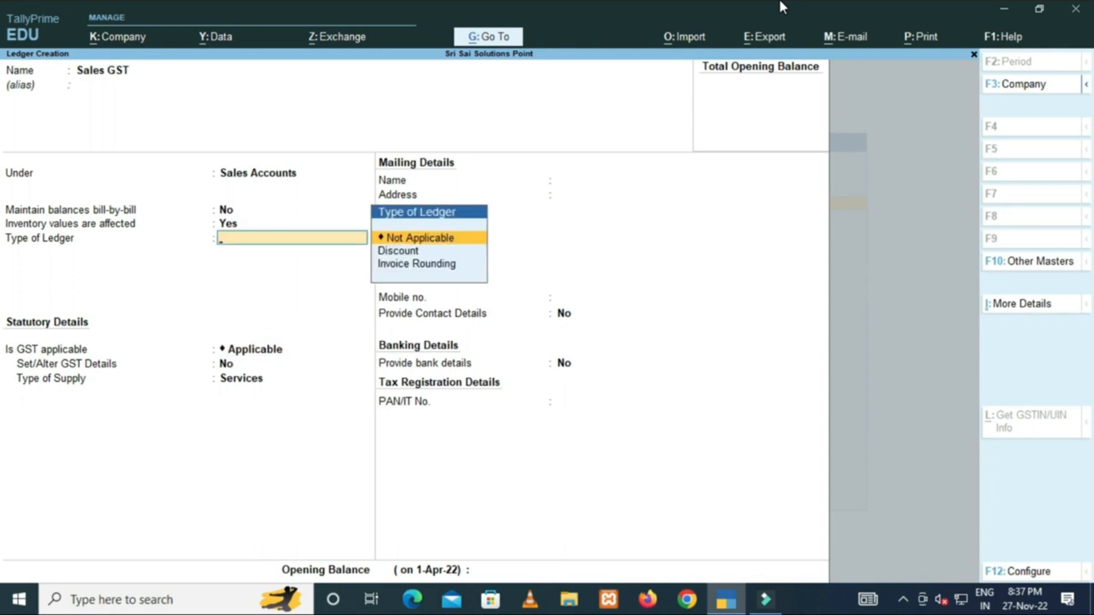
key(Return)
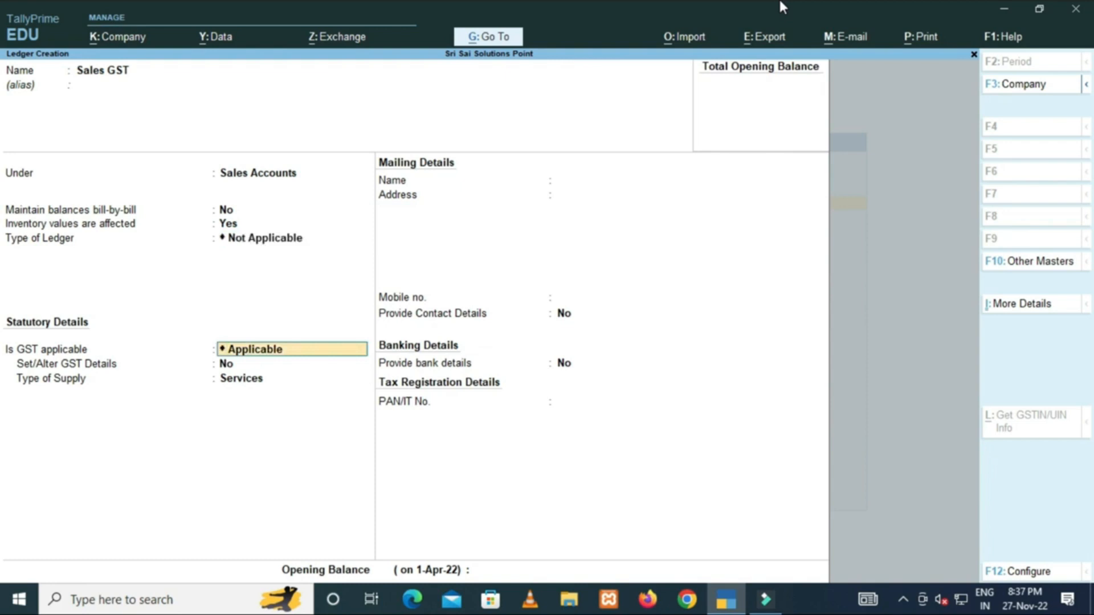
key(BackSpace)
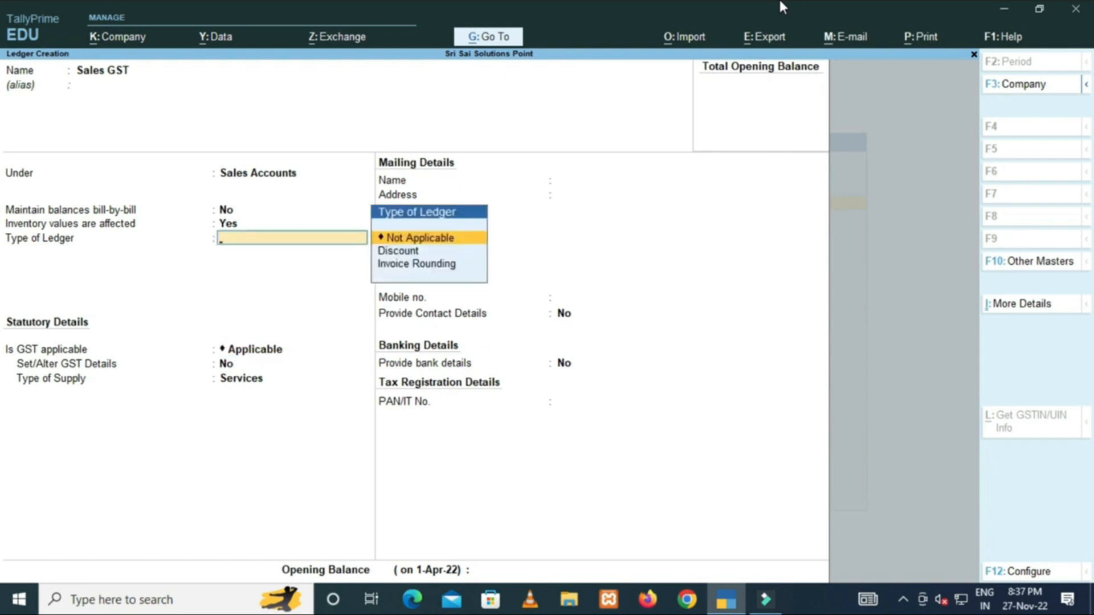
key(Return)
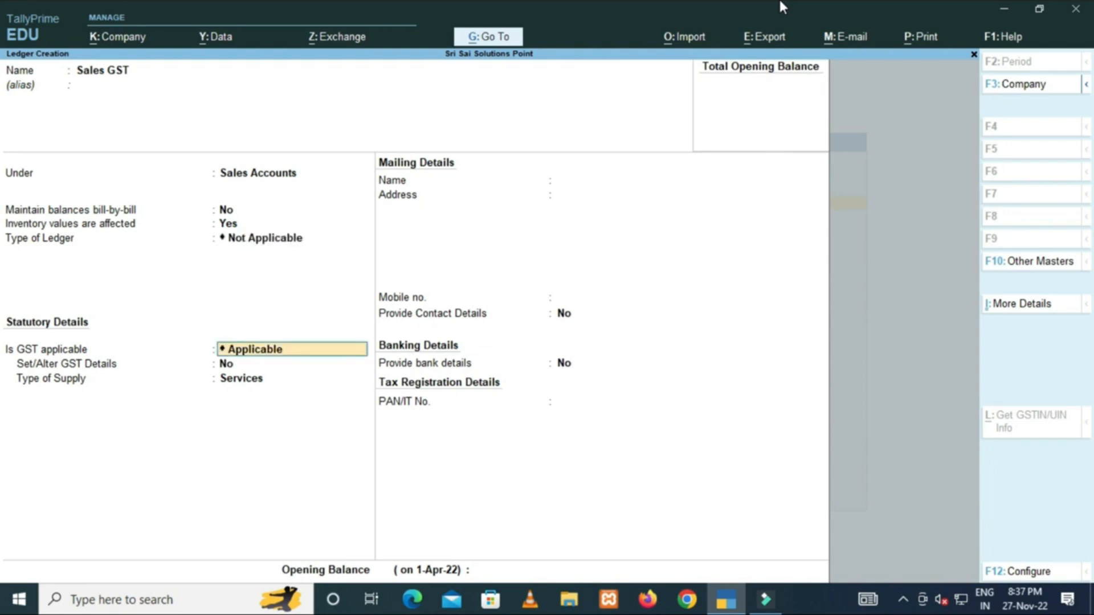
Keep GST applicable, set supply type to Goods, and save the Sales GST ledger.
key(Return)
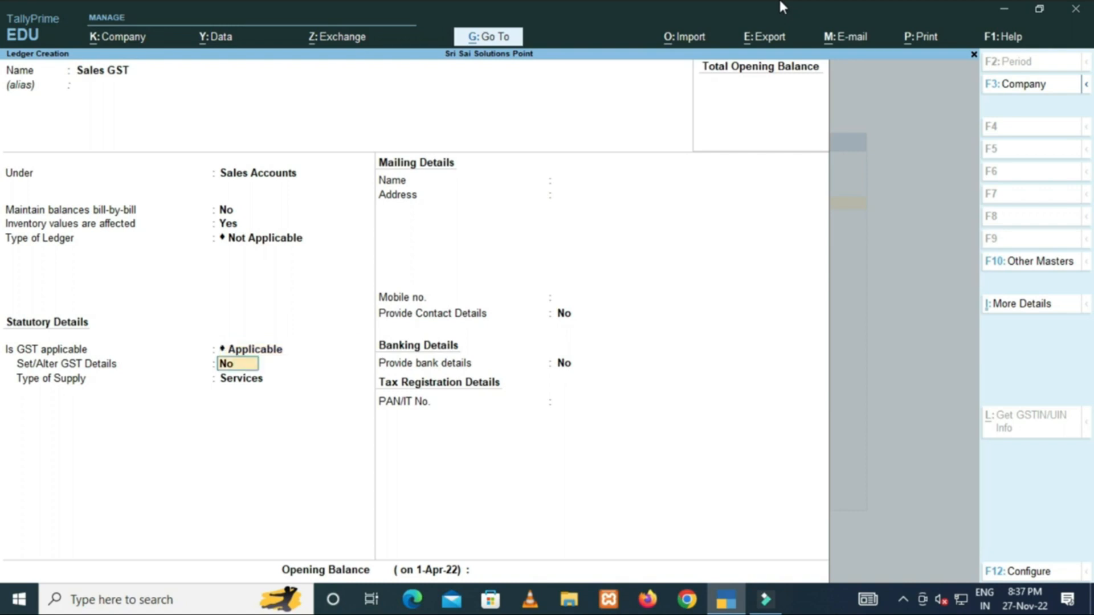
key(Return)
key(Up)
key(Down)
key(Up)
key(Down)
key(Up)
key(Down)
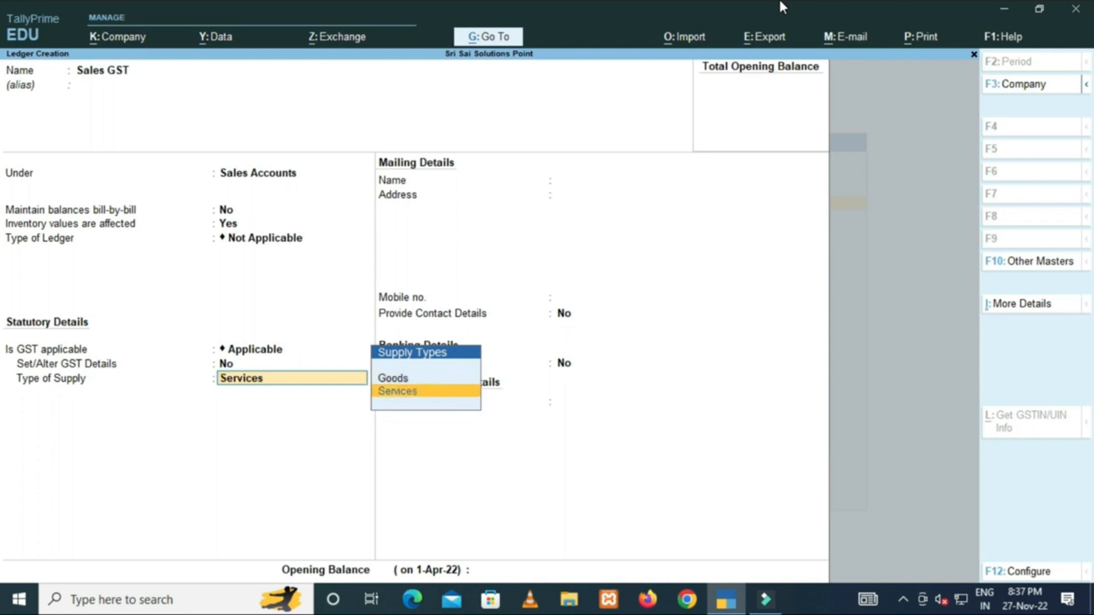
key(Up)
key(Down)
key(Up)
key(Return)
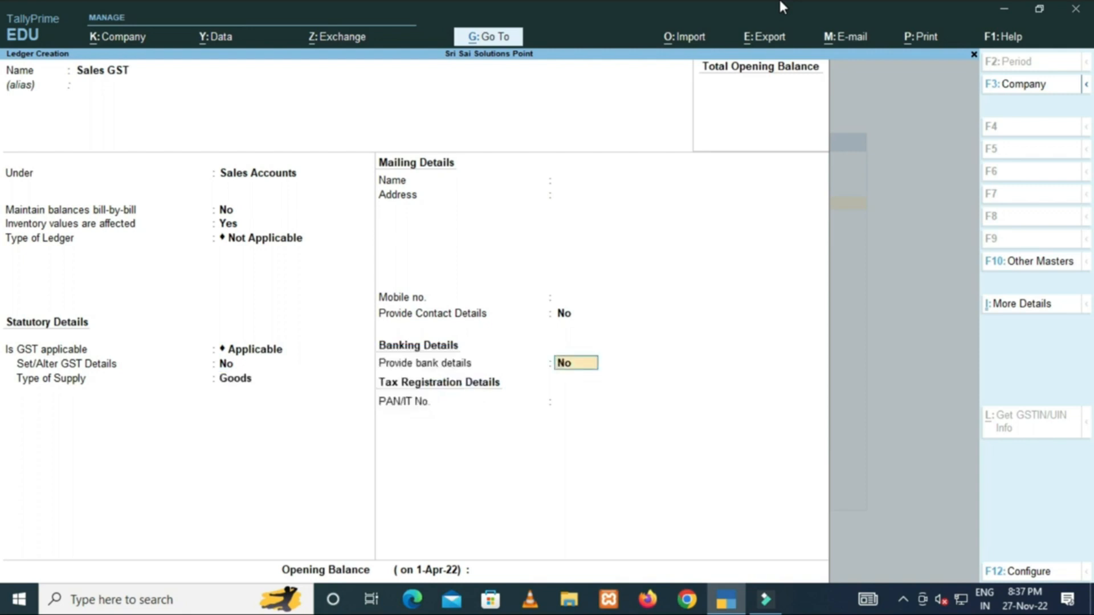
key(Return)
key(Return)
key(Return)
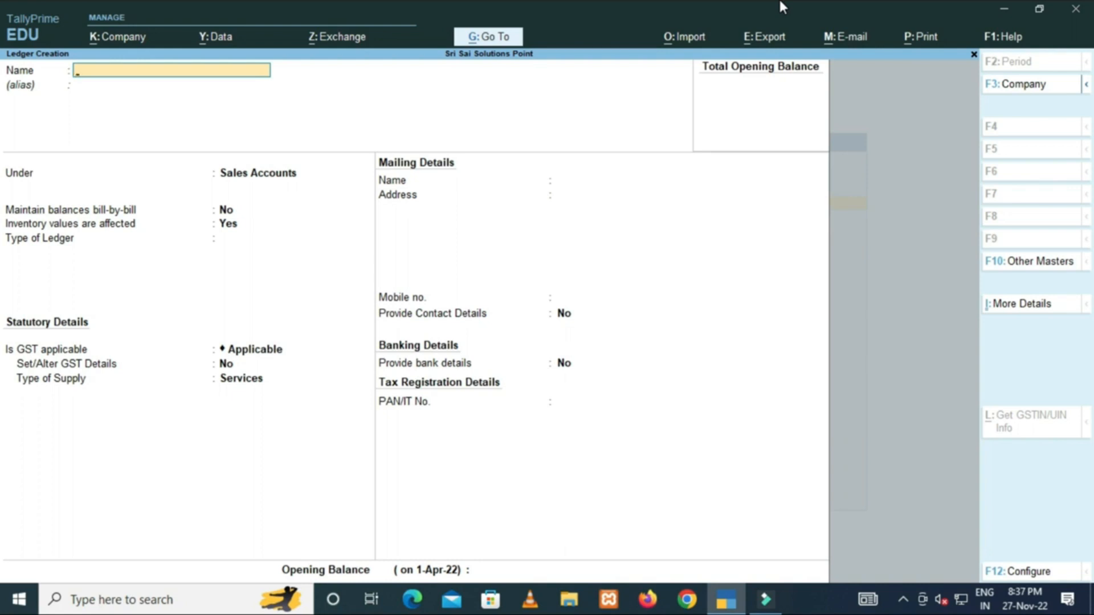
Name the ledger Sales Interstate Exempt under Sales Accounts, ledger type Not Applicable.
text(Sales Interstate Exempt)
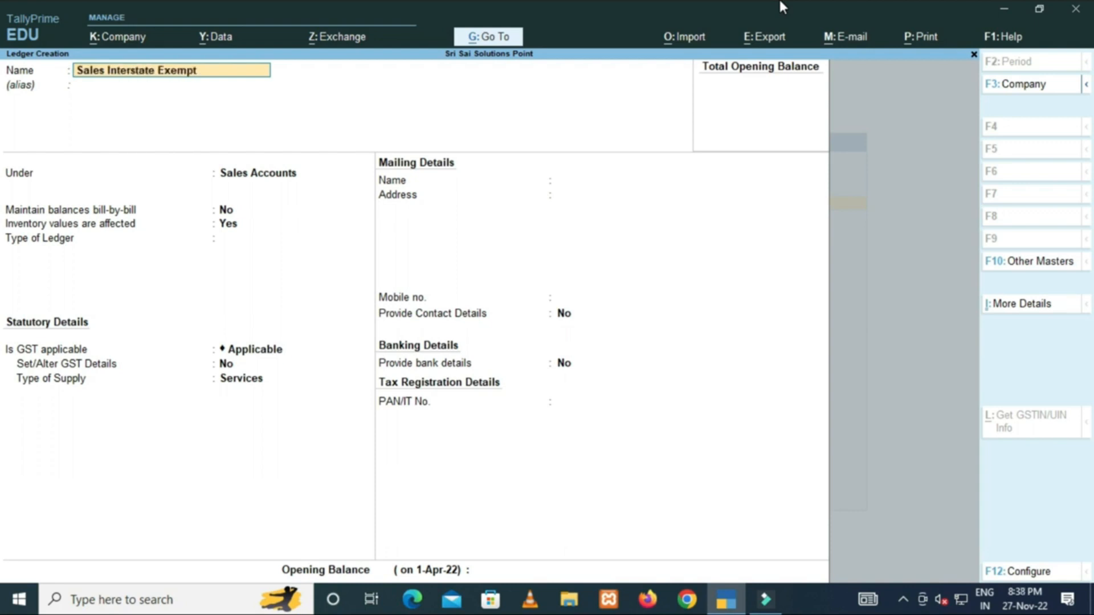
key(Return)
key(Return)
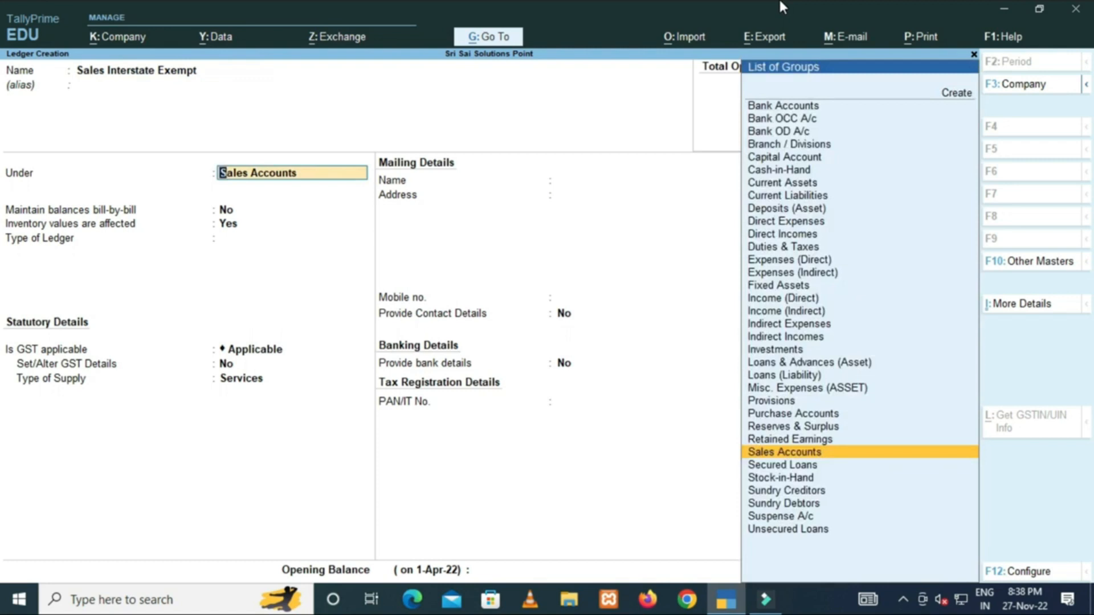
key(Return)
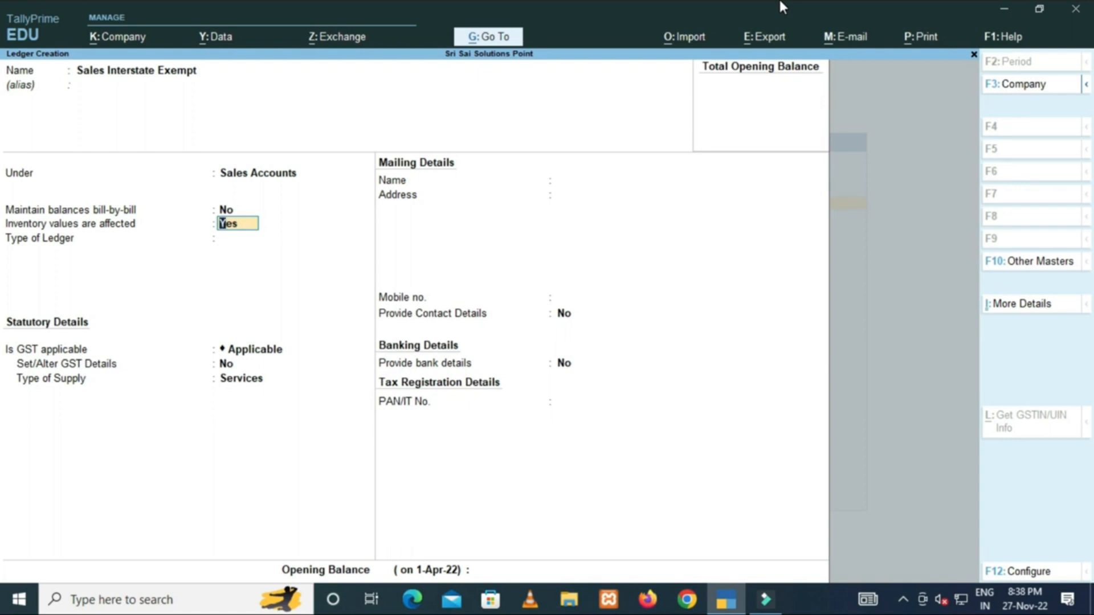
key(Return)
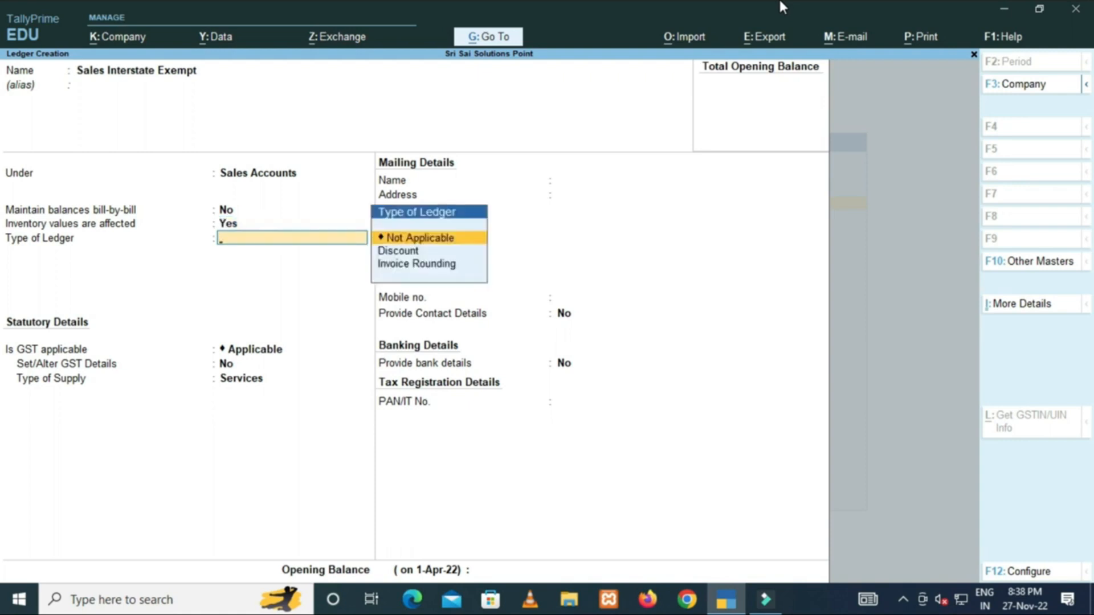
key(Return)
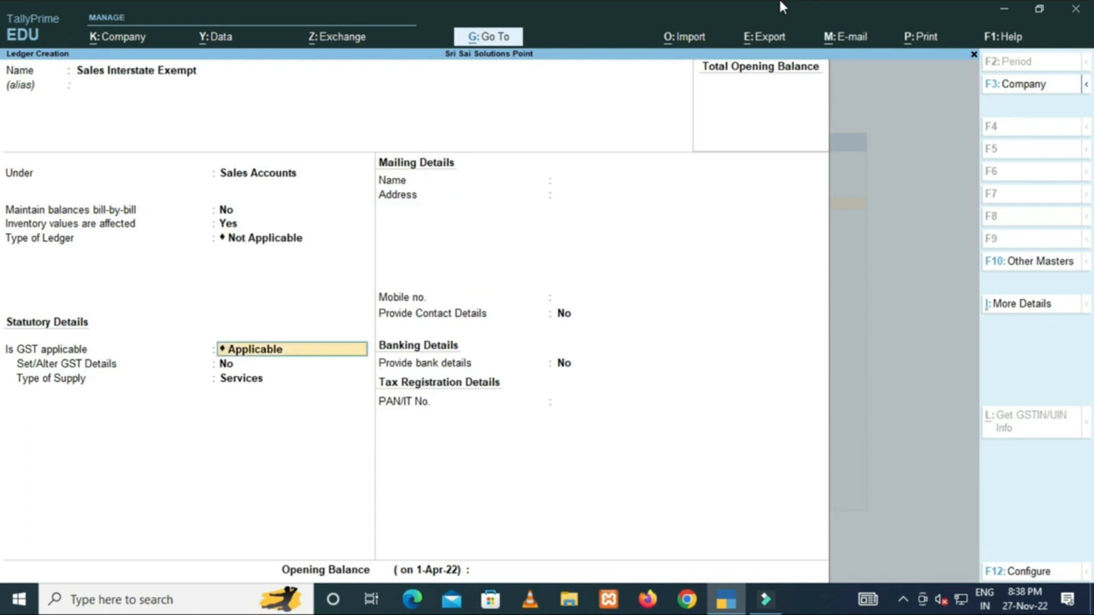
Keep GST applicable, choose Goods supply, save it, and name the next ledger Sales IGST.
key(Return)
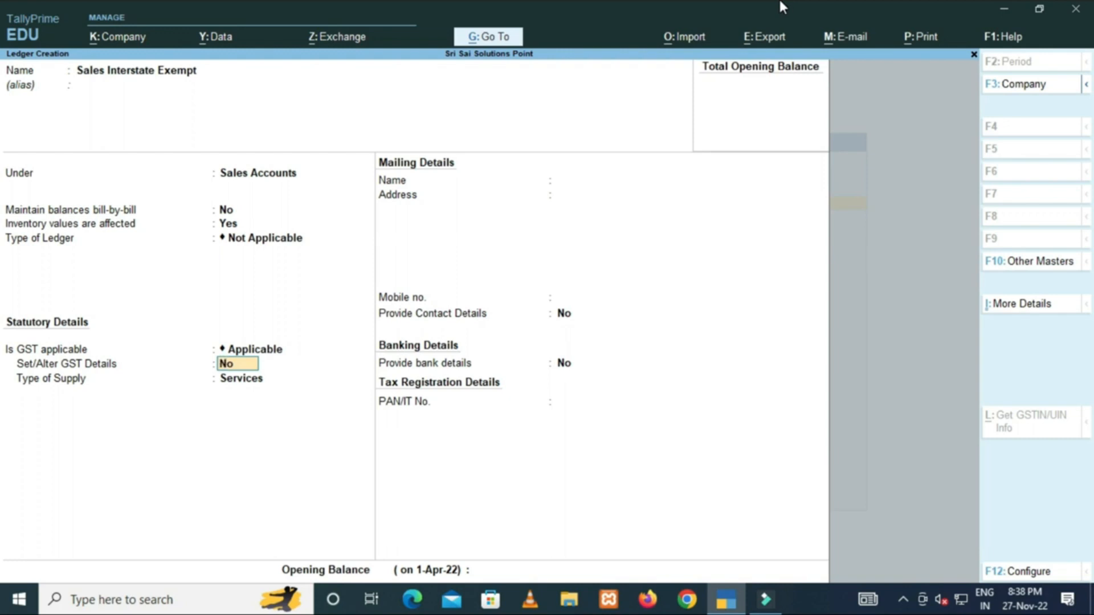
key(Return)
key(Up)
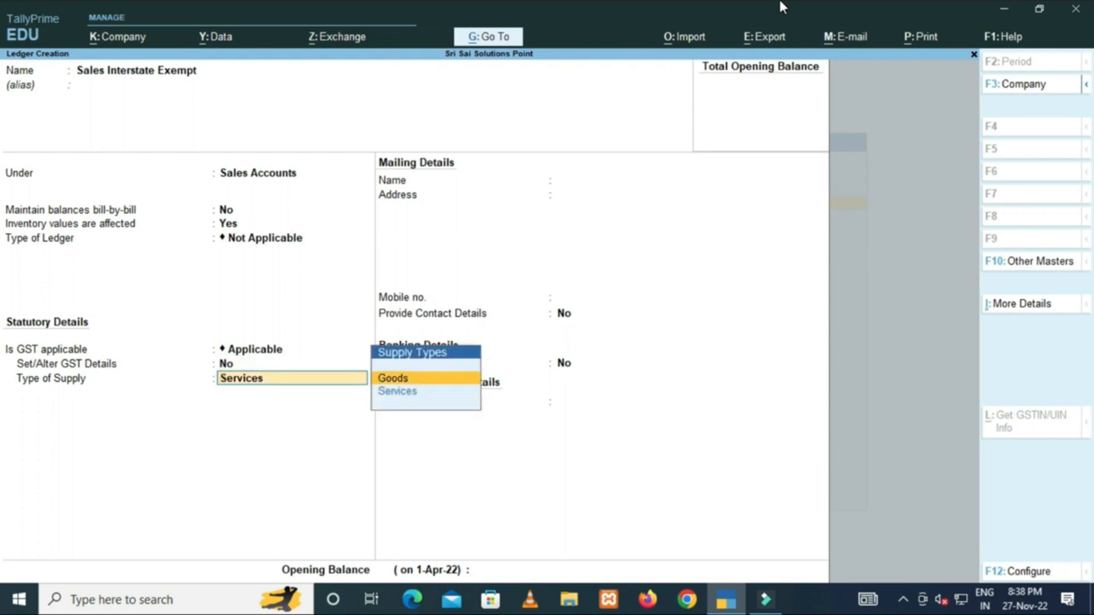
key(Return)
key(Return)
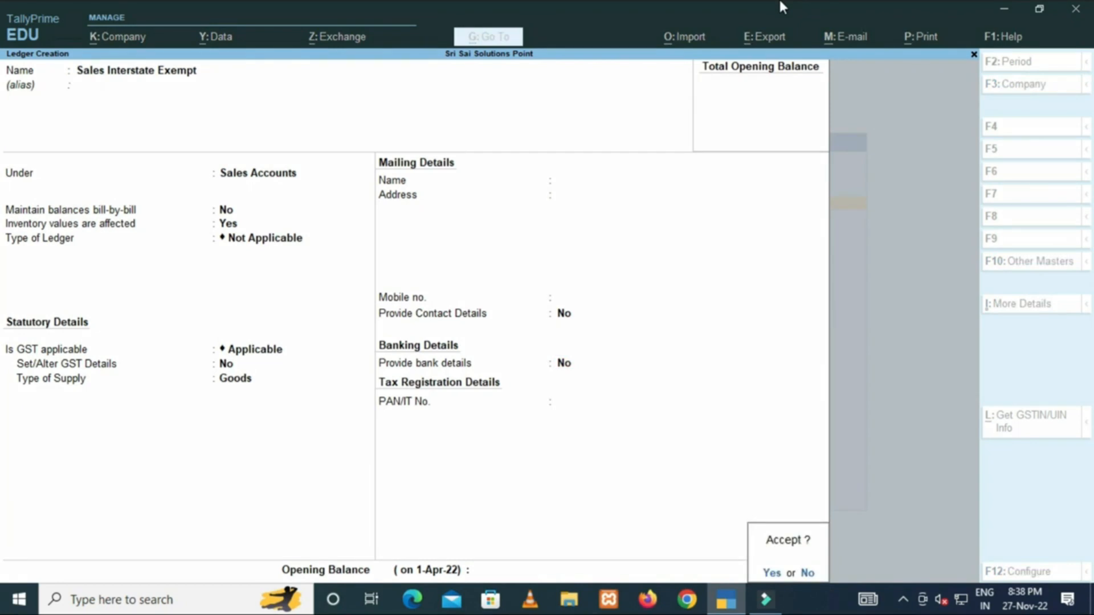
key(y)
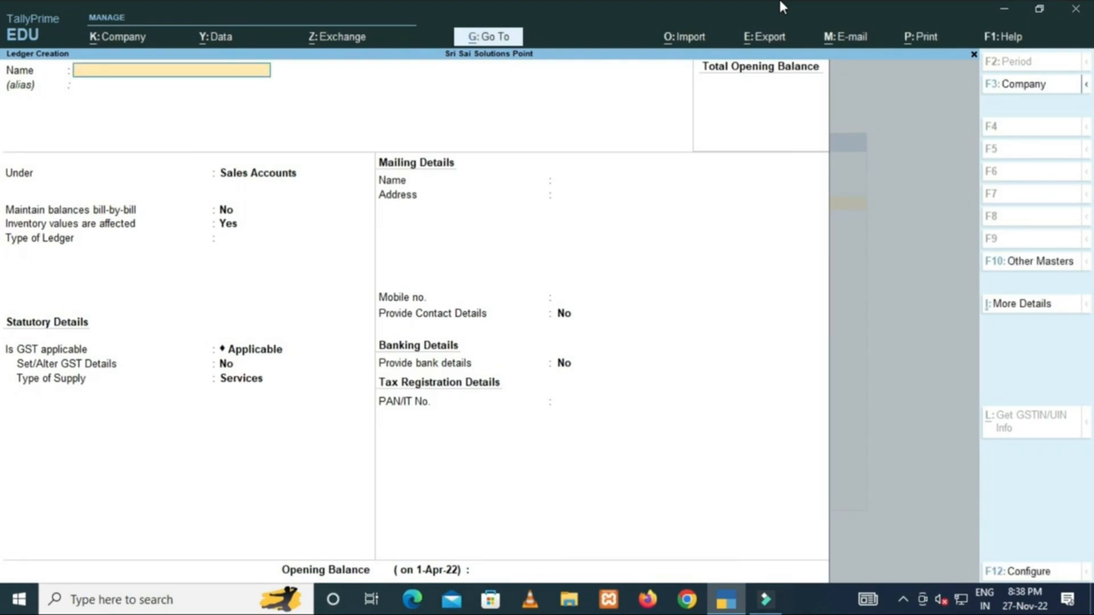
text(Sales IGST)
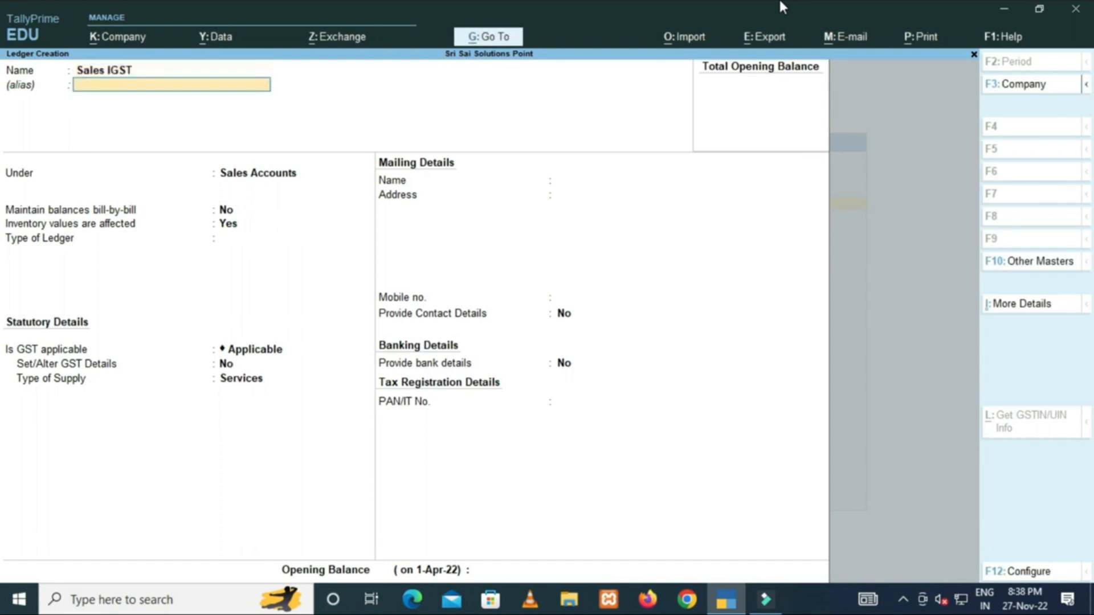
Place Sales IGST under Sales Accounts with ledger type Not Applicable.
key(Return)
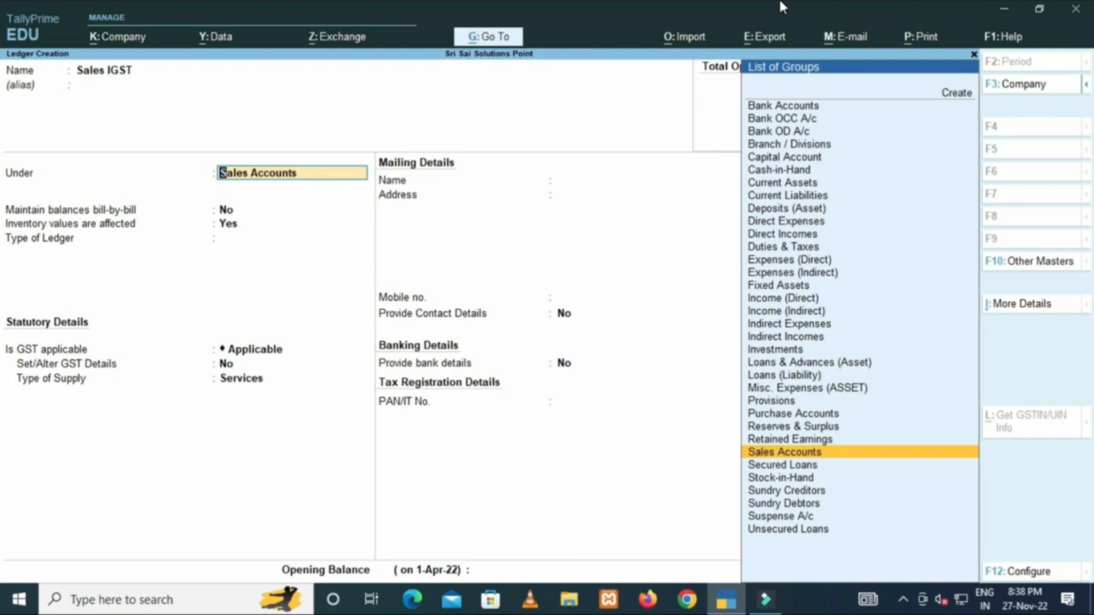
key(Return)
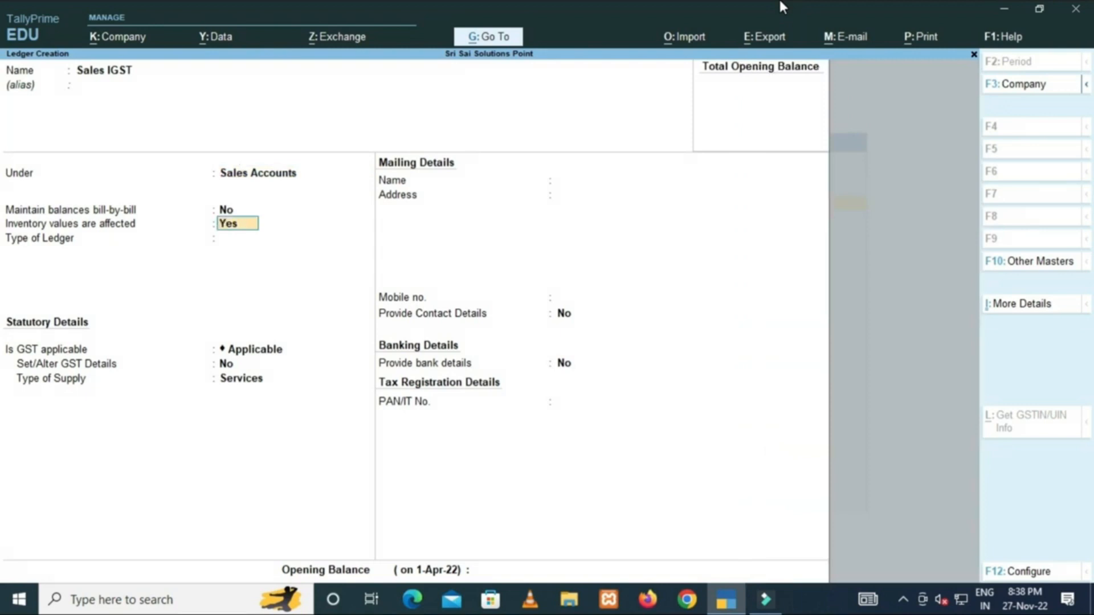
key(BackSpace)
key(Return)
key(Return)
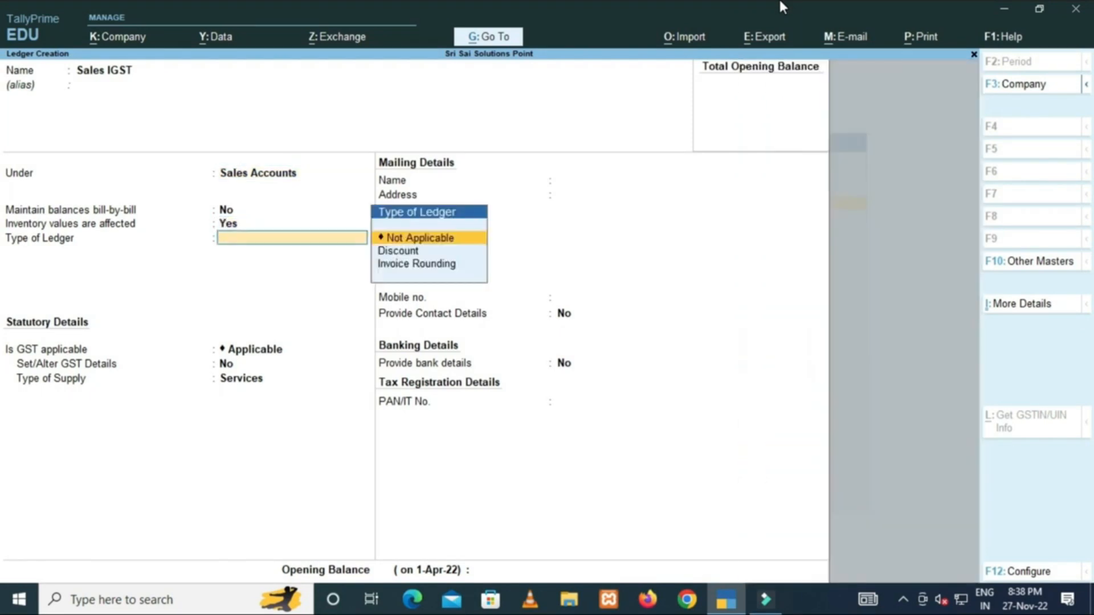
key(BackSpace)
key(Return)
key(Return)
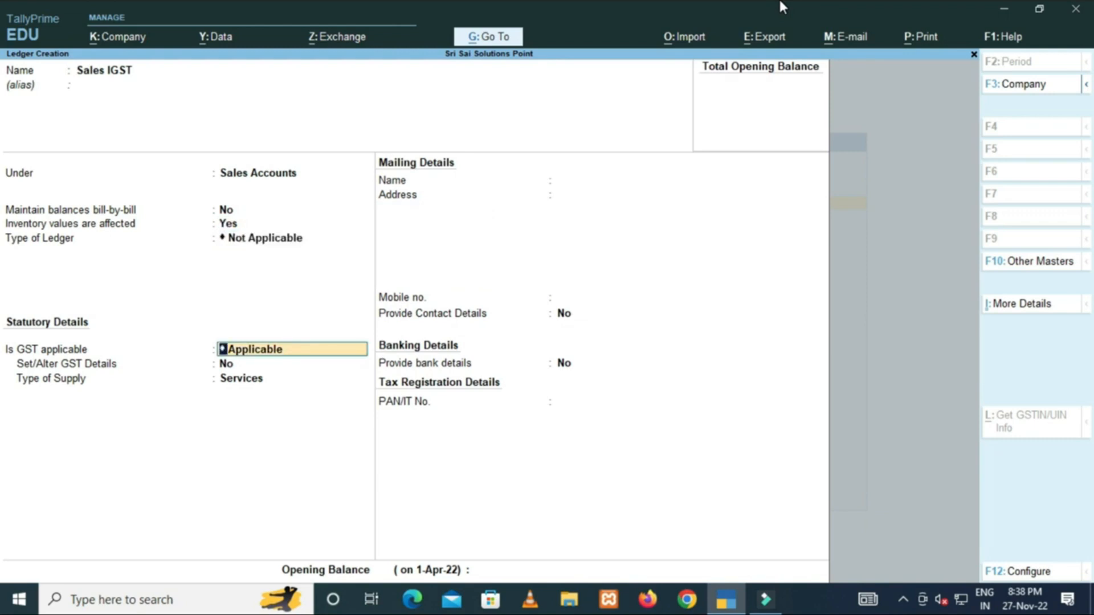
Keep GST applicable, set Goods supply, save Sales IGST, and name the next ledger Purchase Return.
key(Return)
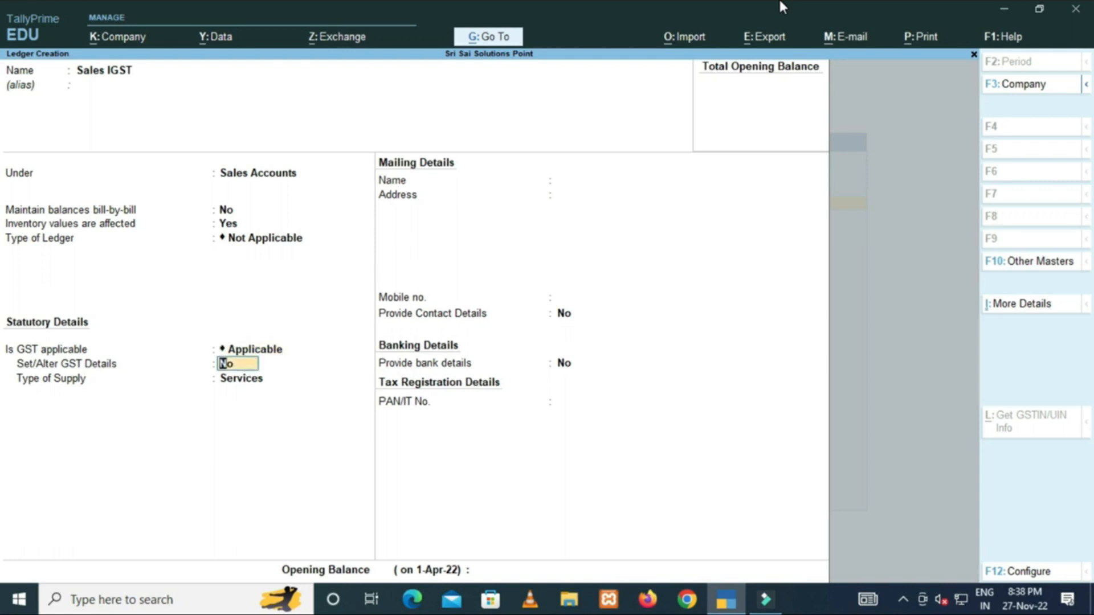
key(Return)
key(BackSpace)
key(Return)
key(BackSpace)
key(Return)
key(BackSpace)
key(Return)
key(Up)
key(Return)
key(Return)
key(Return)
key(BackSpace)
key(BackSpace)
key(BackSpace)
key(Up)
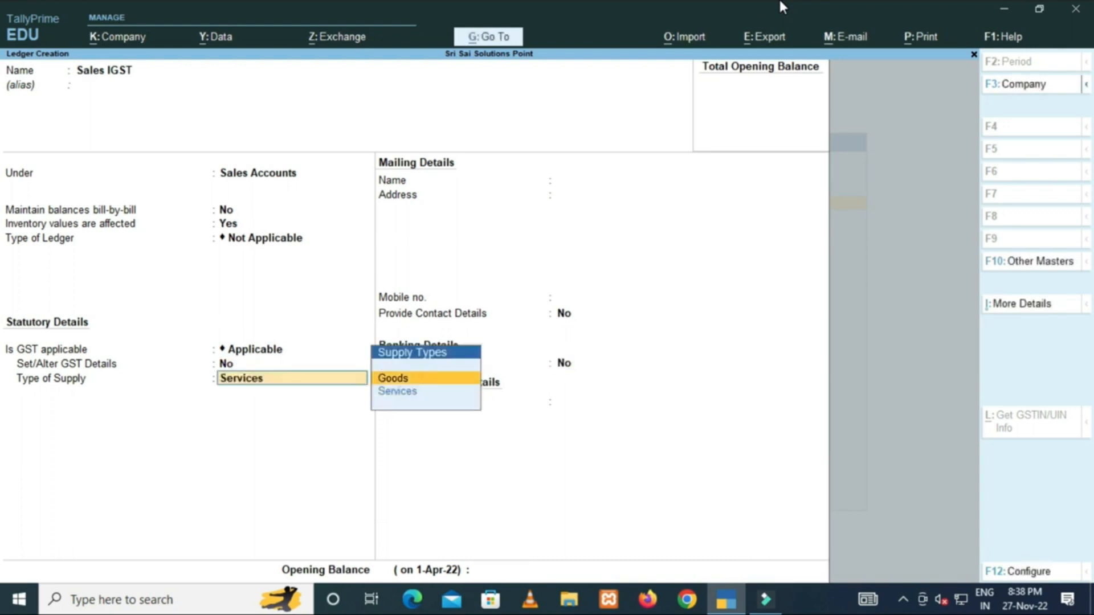
key(Return)
key(Return)
key(Return)
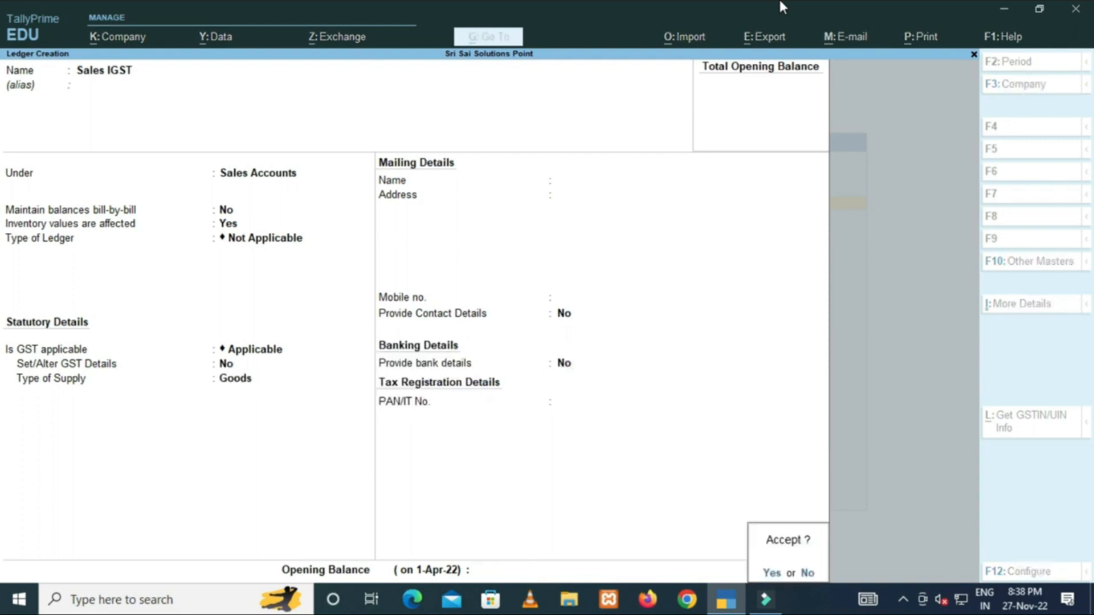
key(Return)
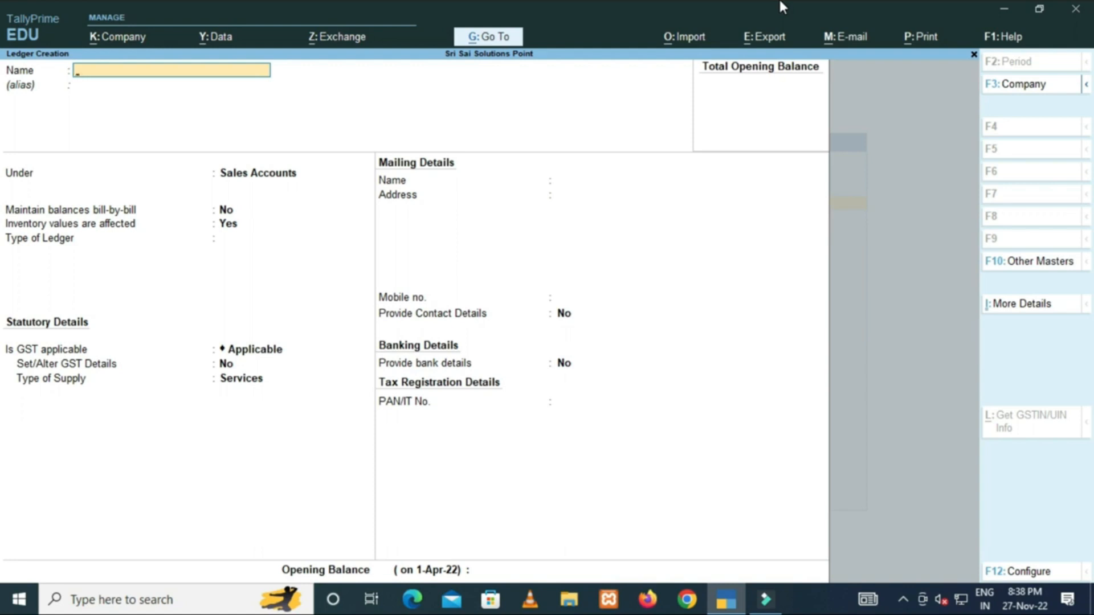
text(Purchase Return)
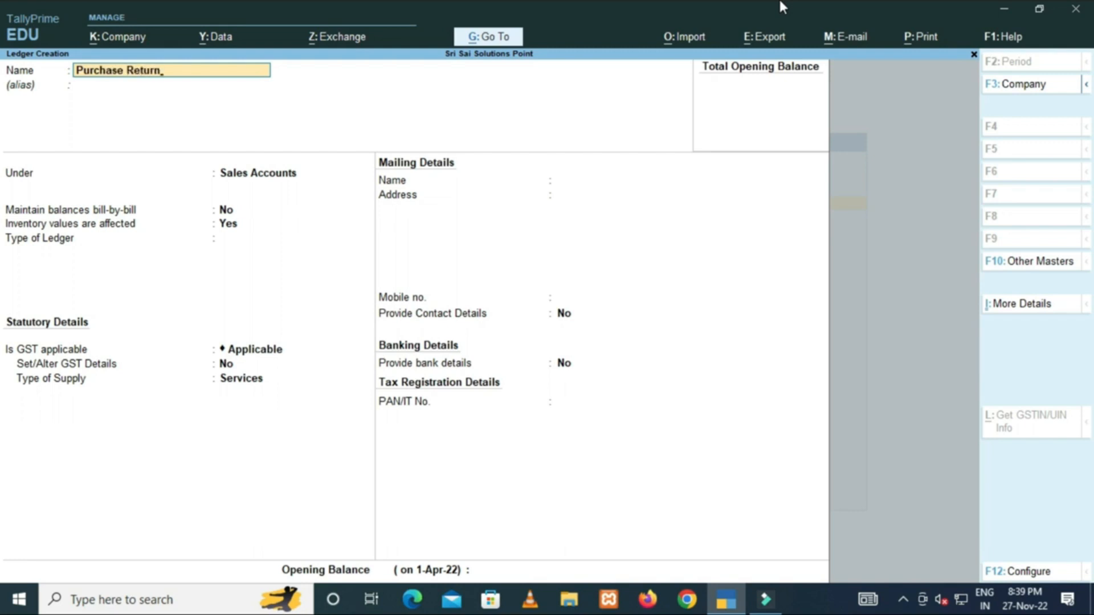
Place Purchase Return under Purchase Accounts with ledger type Not Applicable.
key(Return)
key(Return)
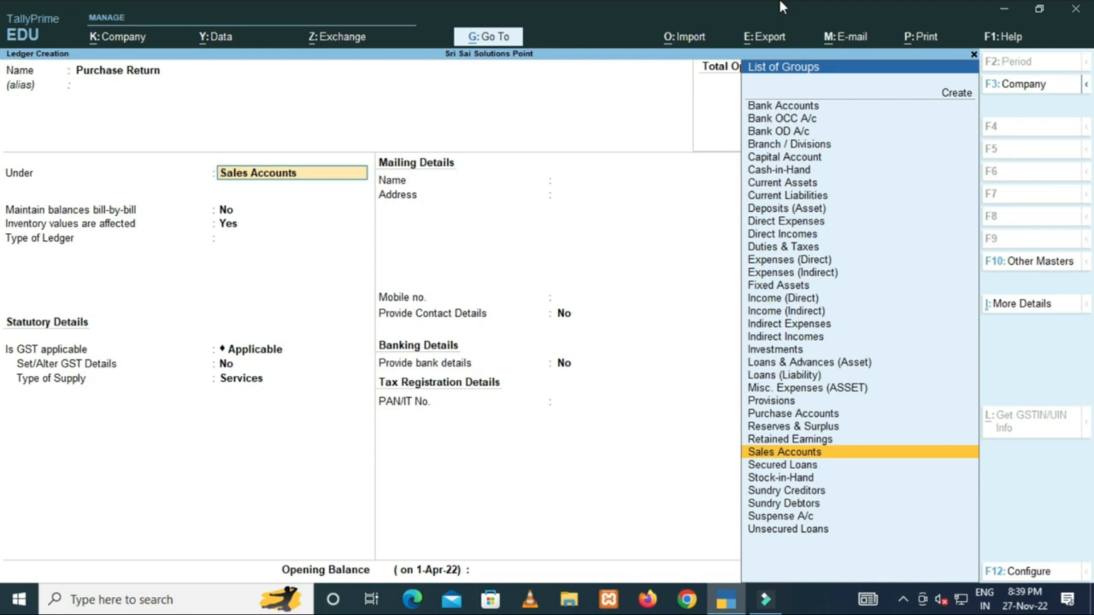
text(P)
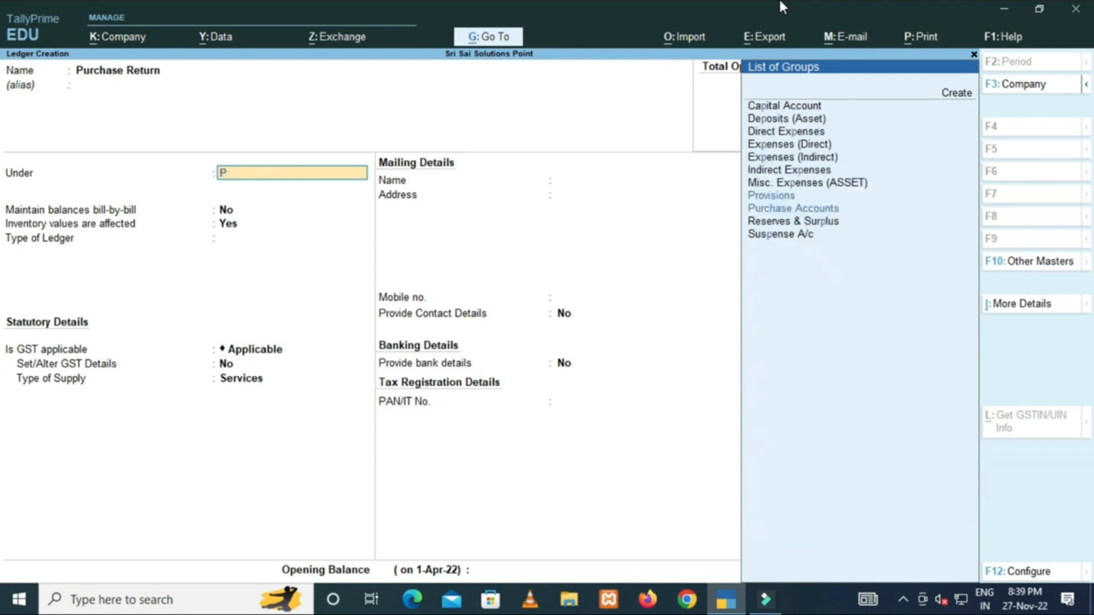
text(u)
key(Return)
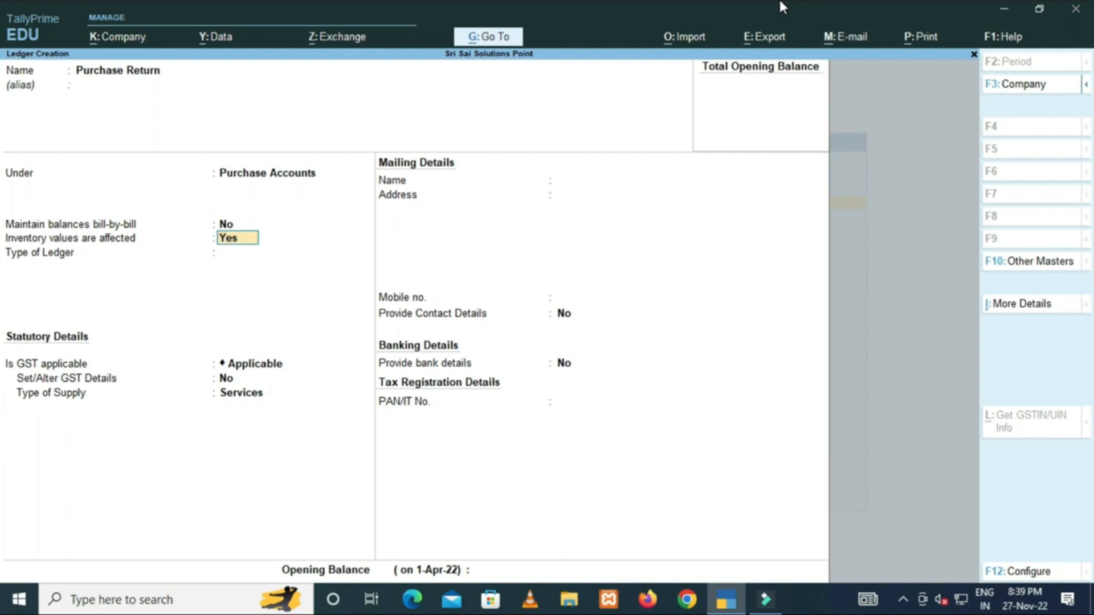
key(Return)
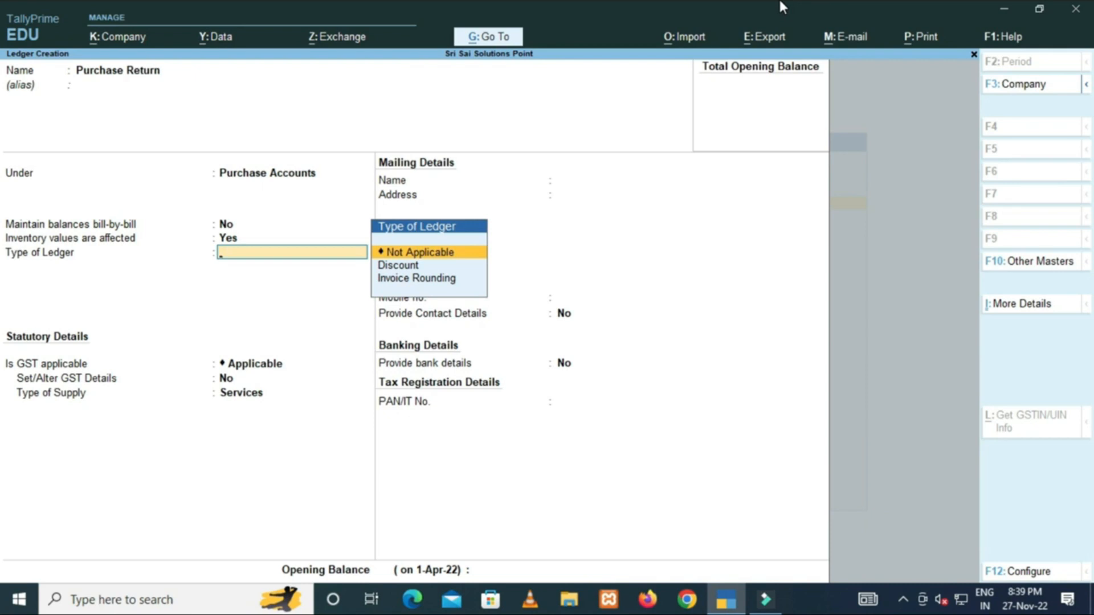
key(Return)
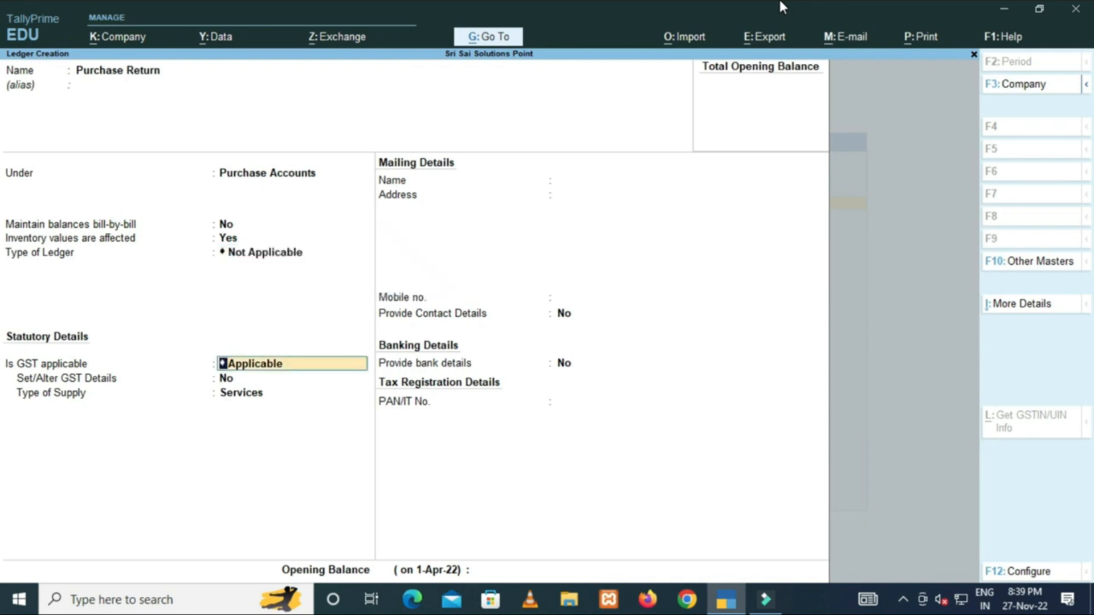
Keep GST applicable, set supply type to Goods, and save the Purchase Return ledger.
key(Return)
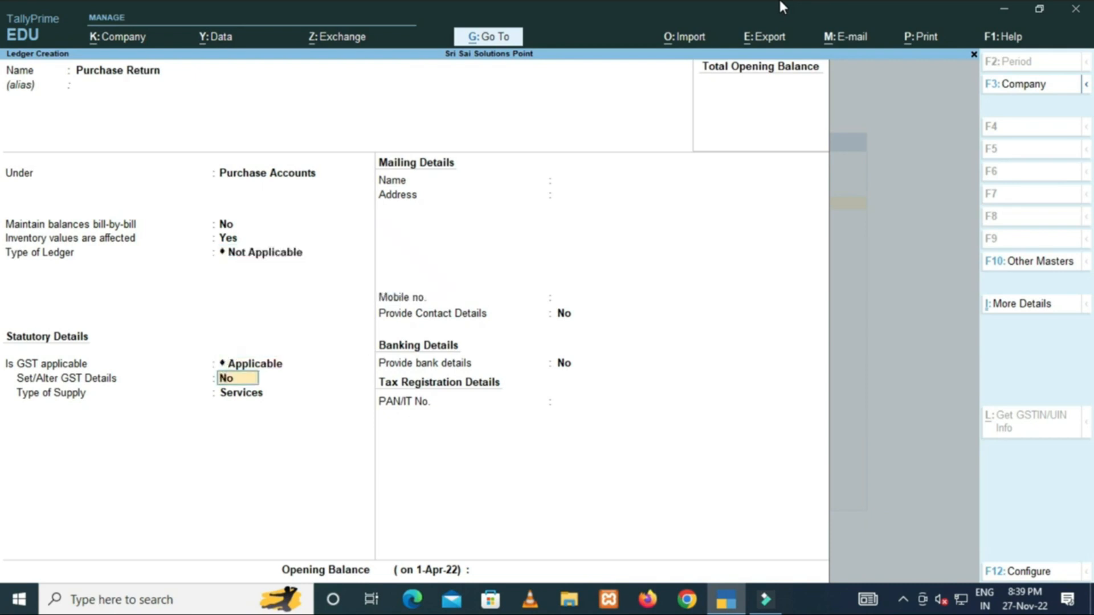
key(Return)
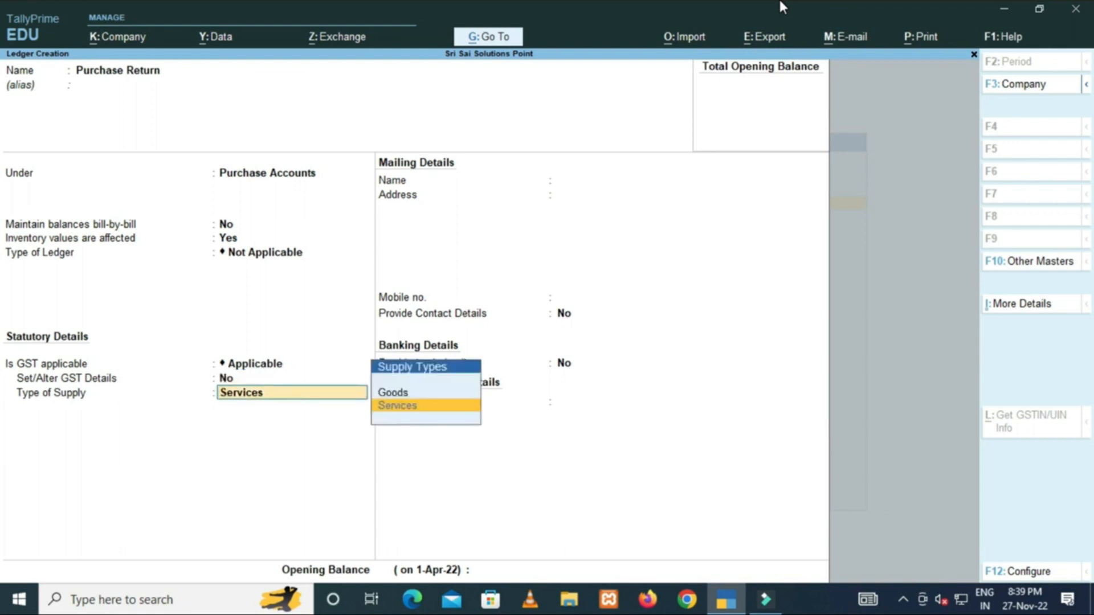
key(Up)
key(Return)
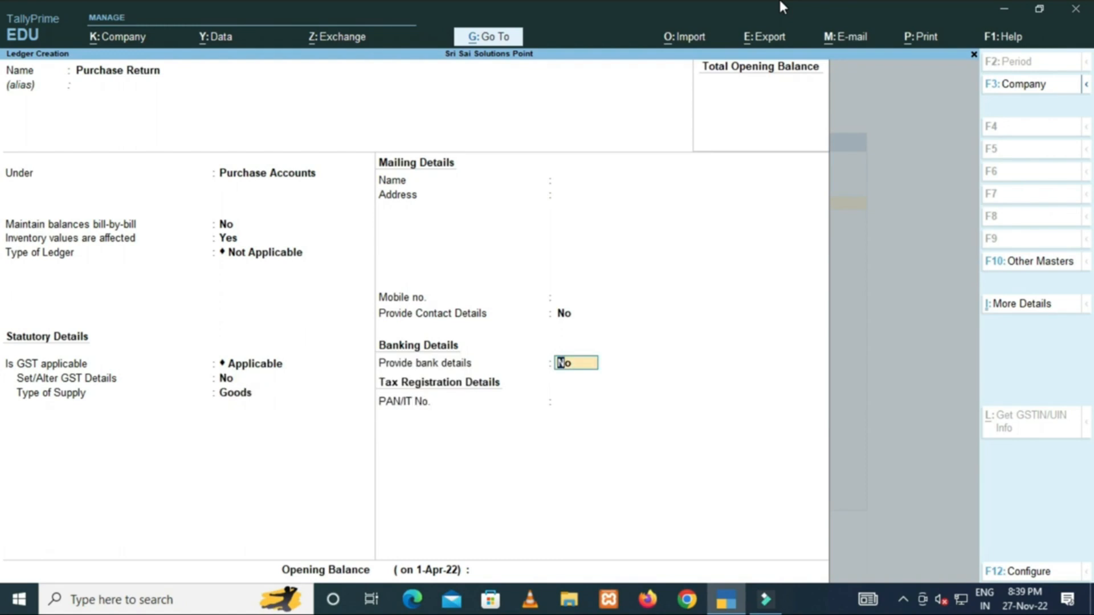
key(ctrl)
key(ctrl+a)
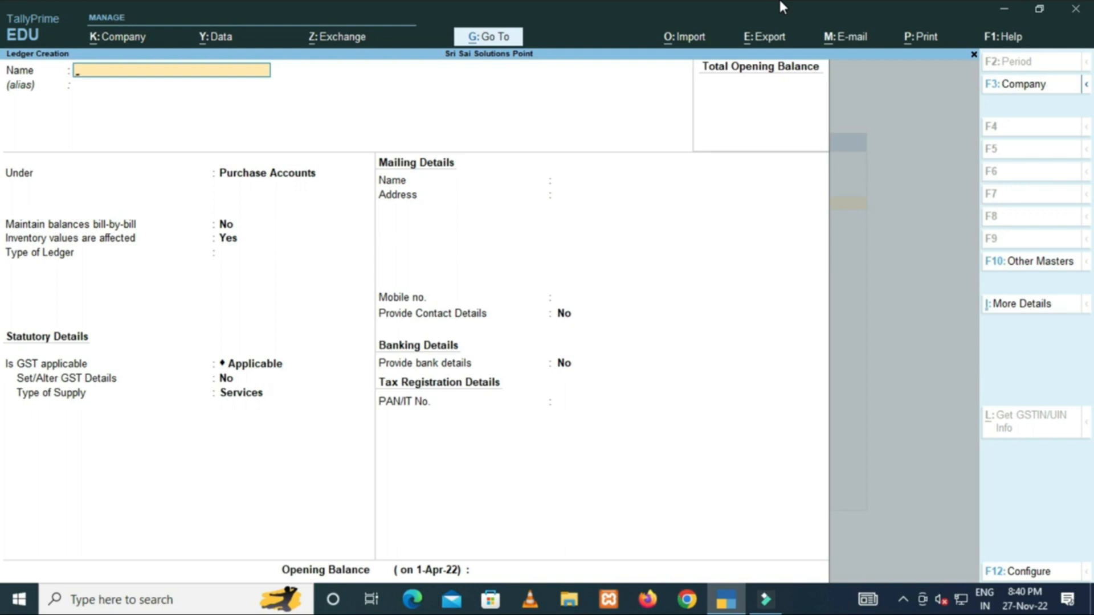
Name the ledger Sales Return under Sales Accounts, ledger type Not Applicable.
text(Sales Return)
key(Return)
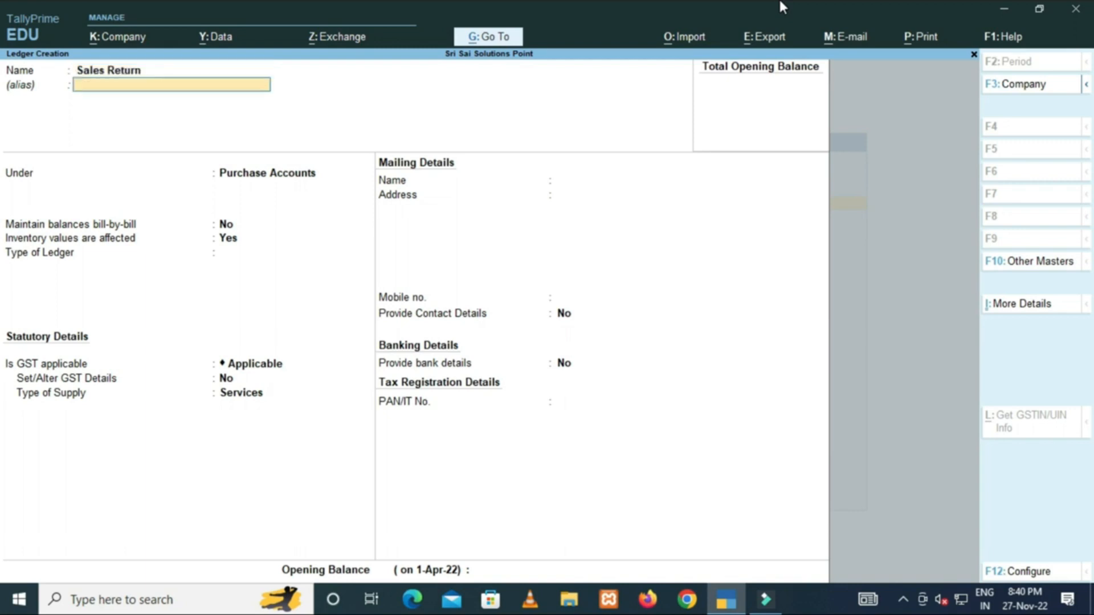
key(Return)
text(Sale)
key(Return)
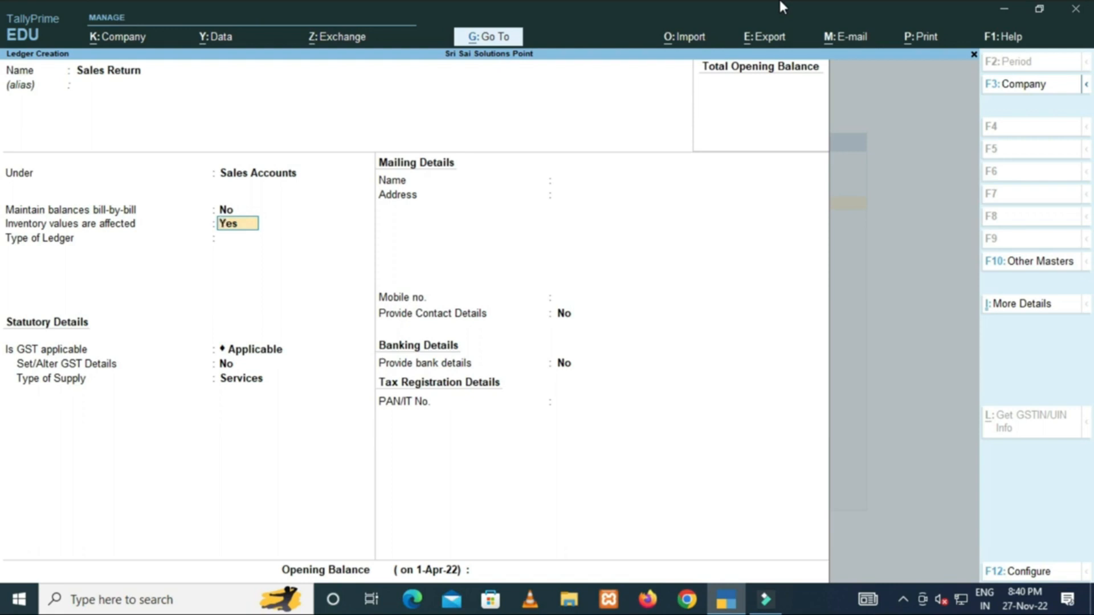
key(Return)
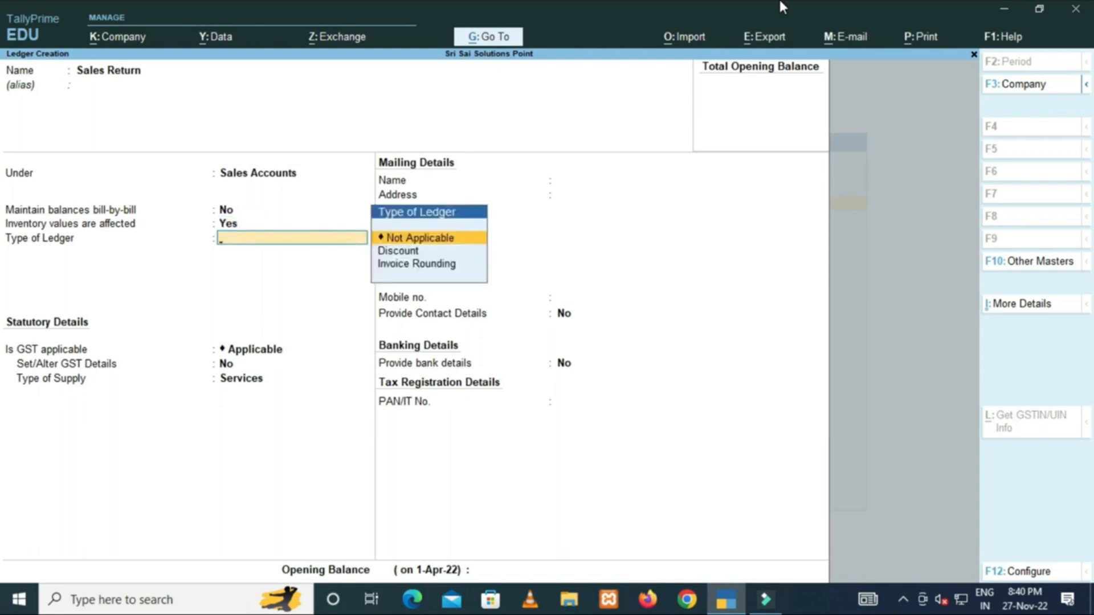
key(Return)
key(Return)
key(Return)
Set supply type to Goods, save Sales Return, and begin the next ledger name with 'Pu'.
key(Up)
key(Return)
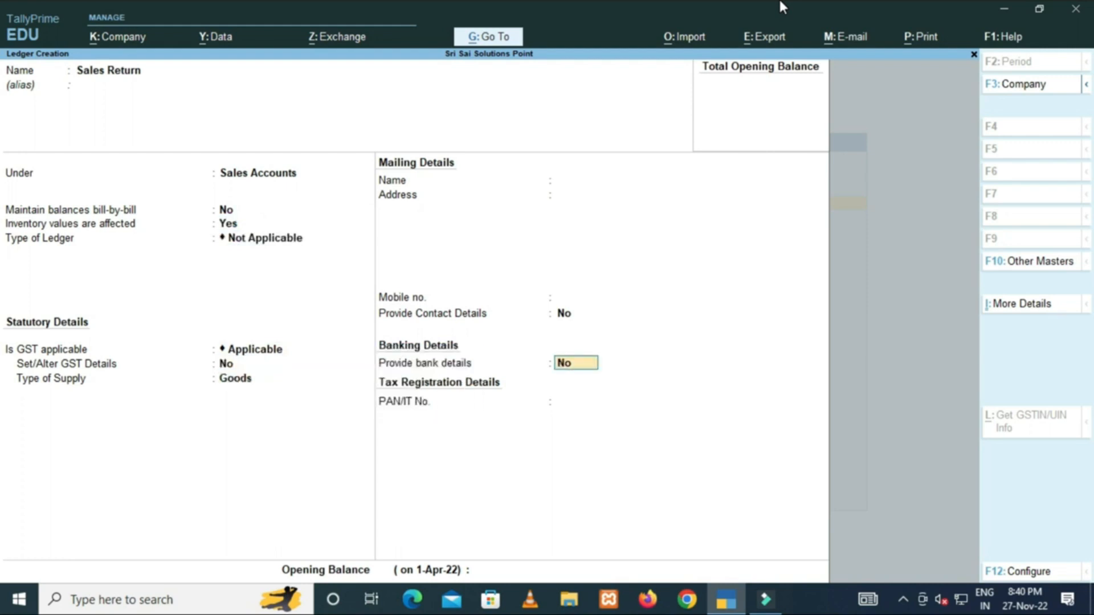
key(Return)
key(Return)
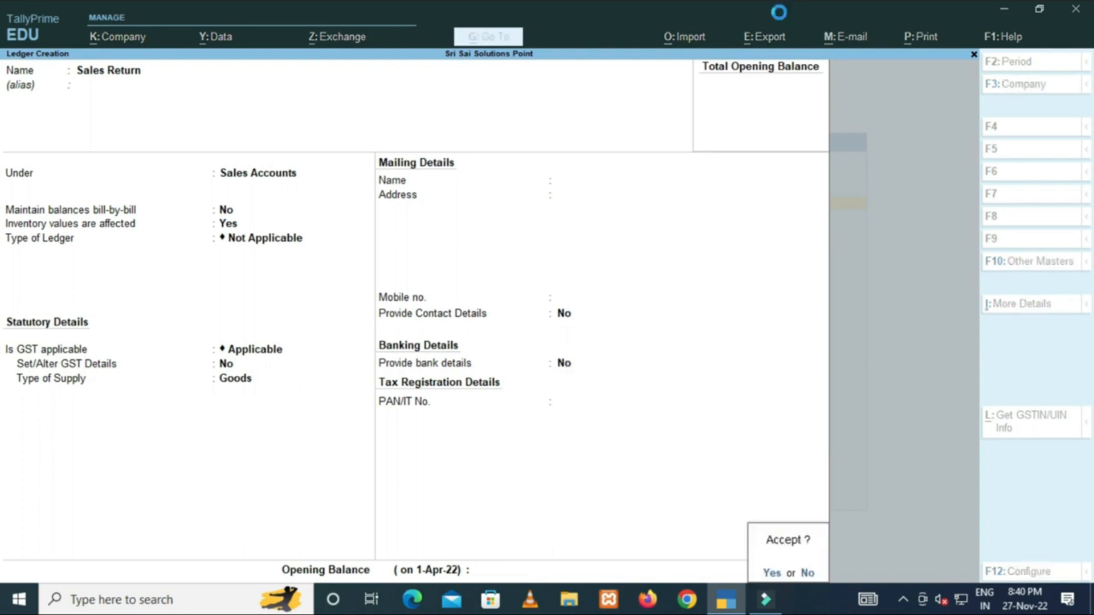
key(Return)
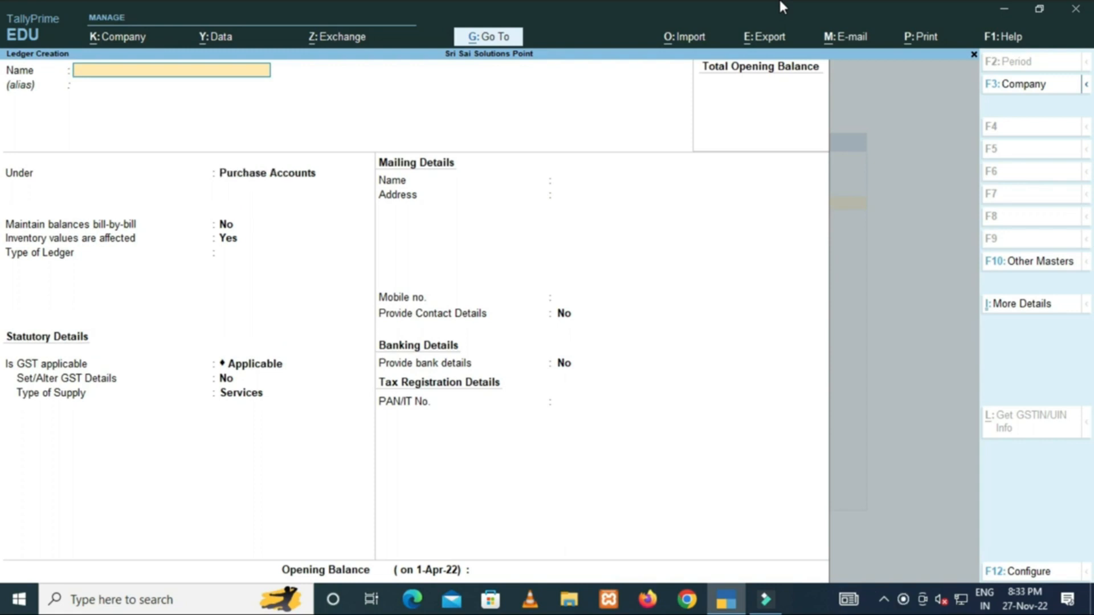
text(Pu)
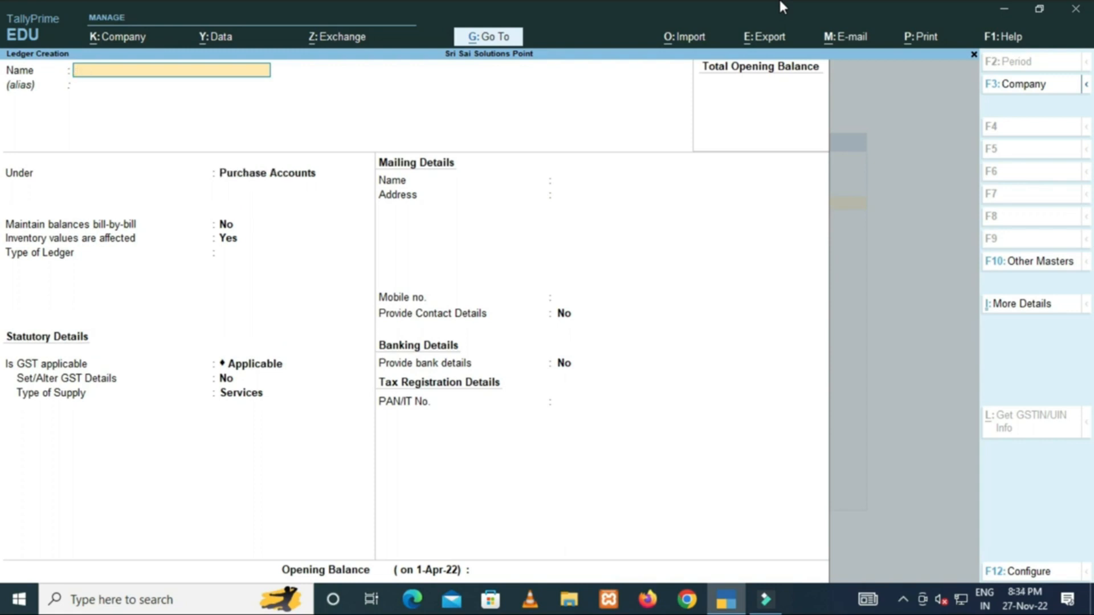
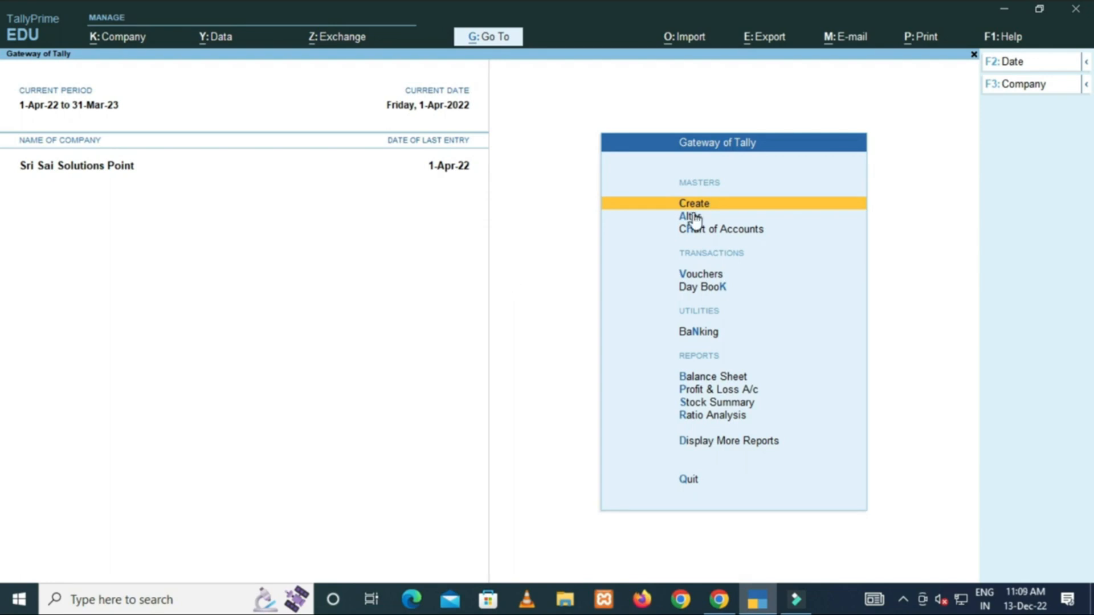
Start a new ledger from Create > Ledger and name it SGST.
key(Return)
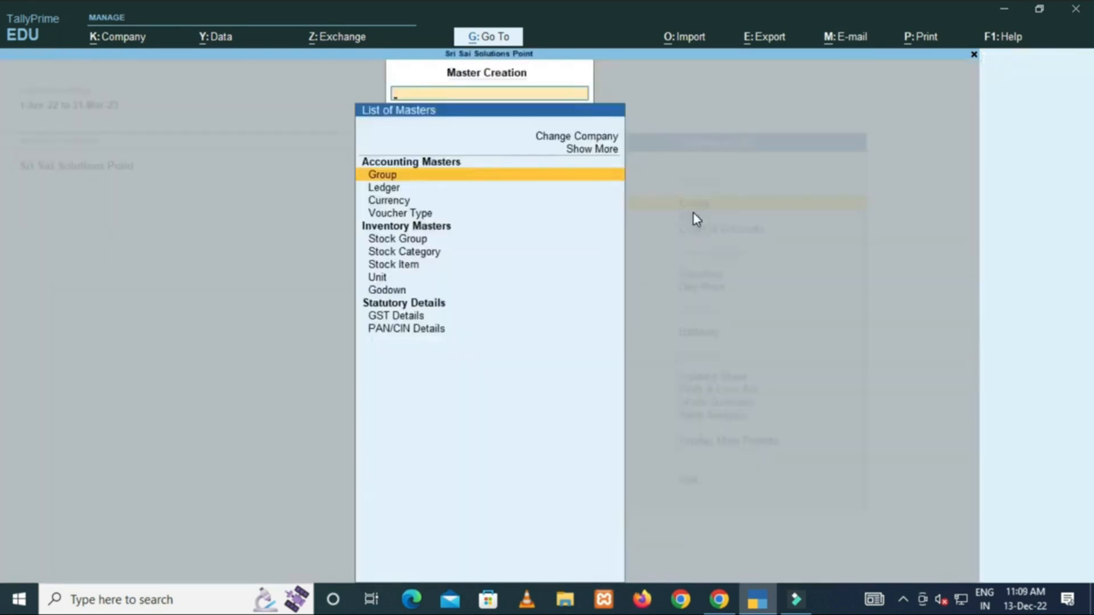
key(Down)
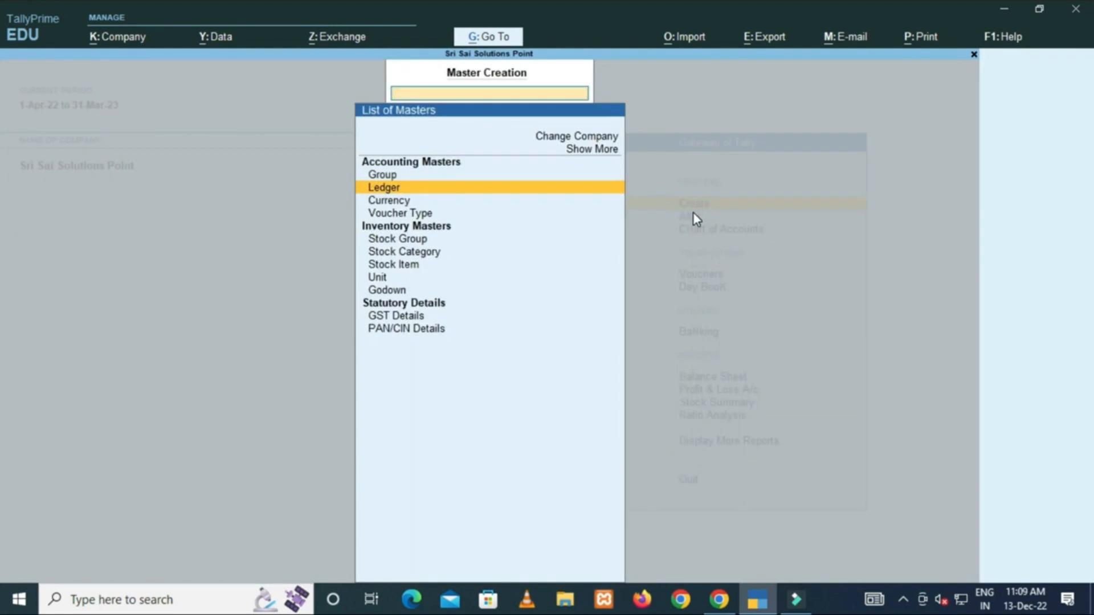
key(Return)
text(SGST)
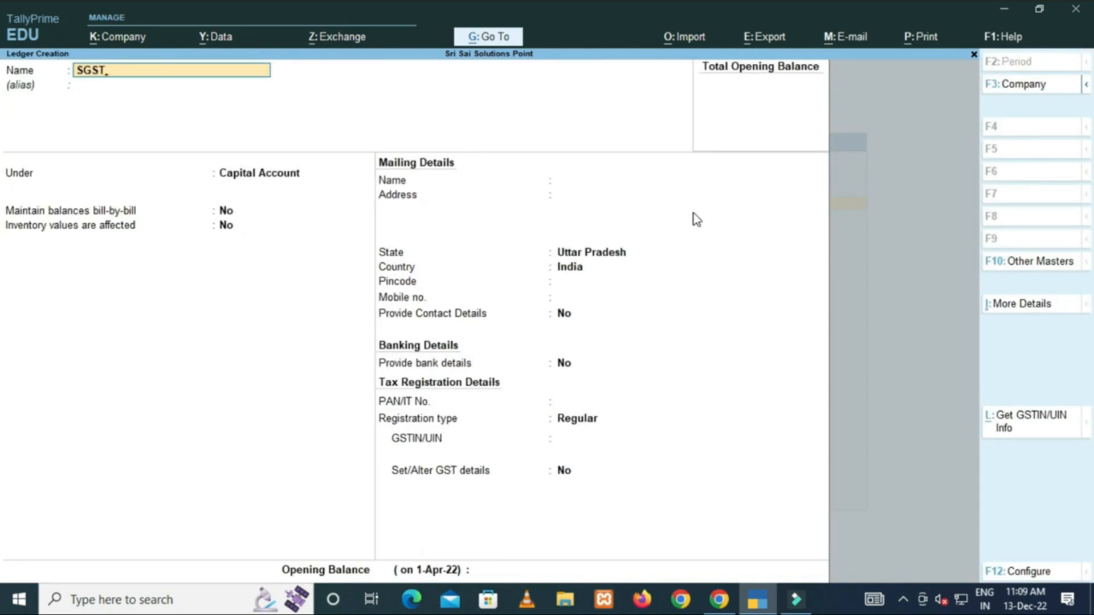
key(Return)
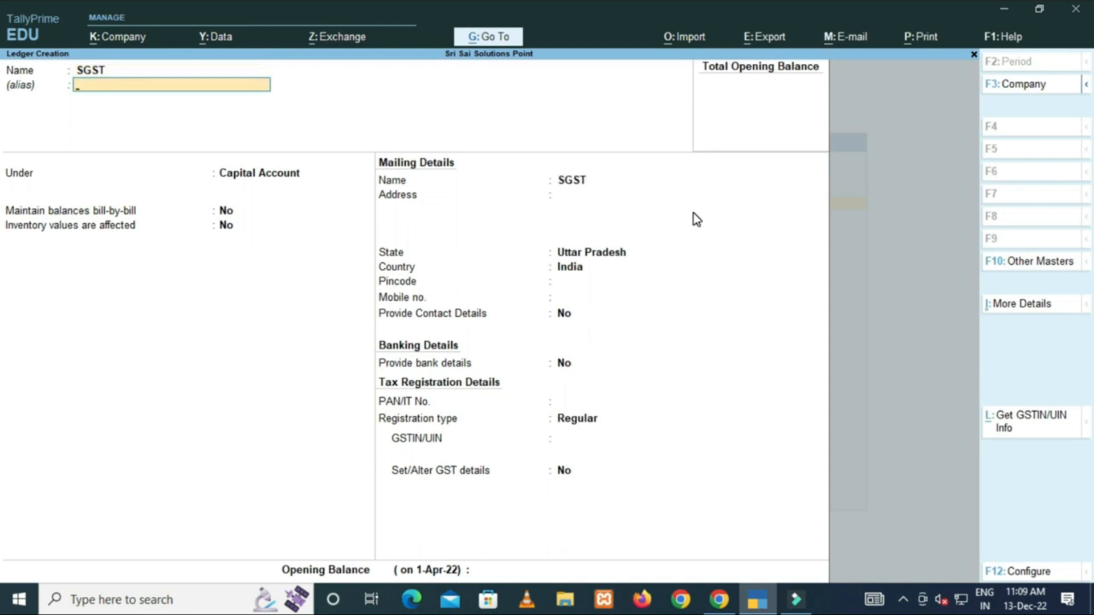
key(Return)
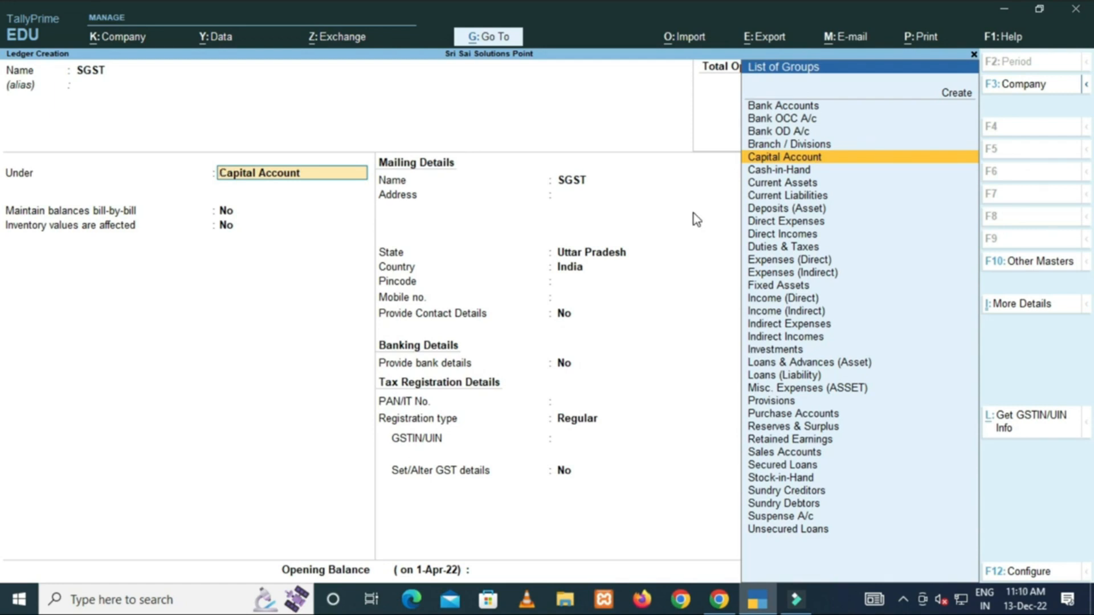
Put SGST under Duties & Taxes with duty type GST and tax type State Tax, and save.
text(DU)
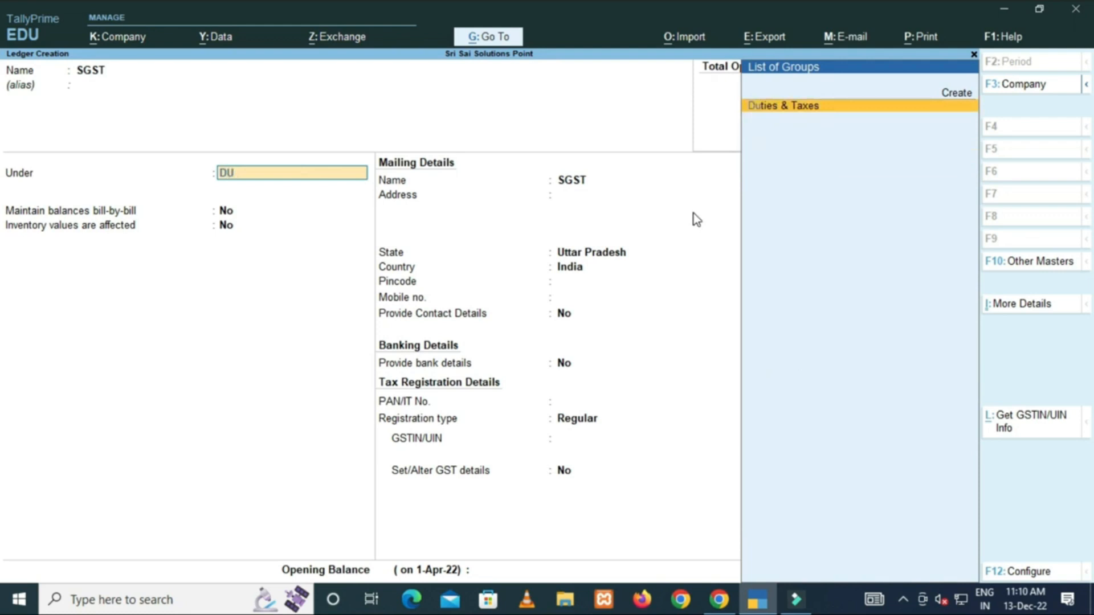
key(Return)
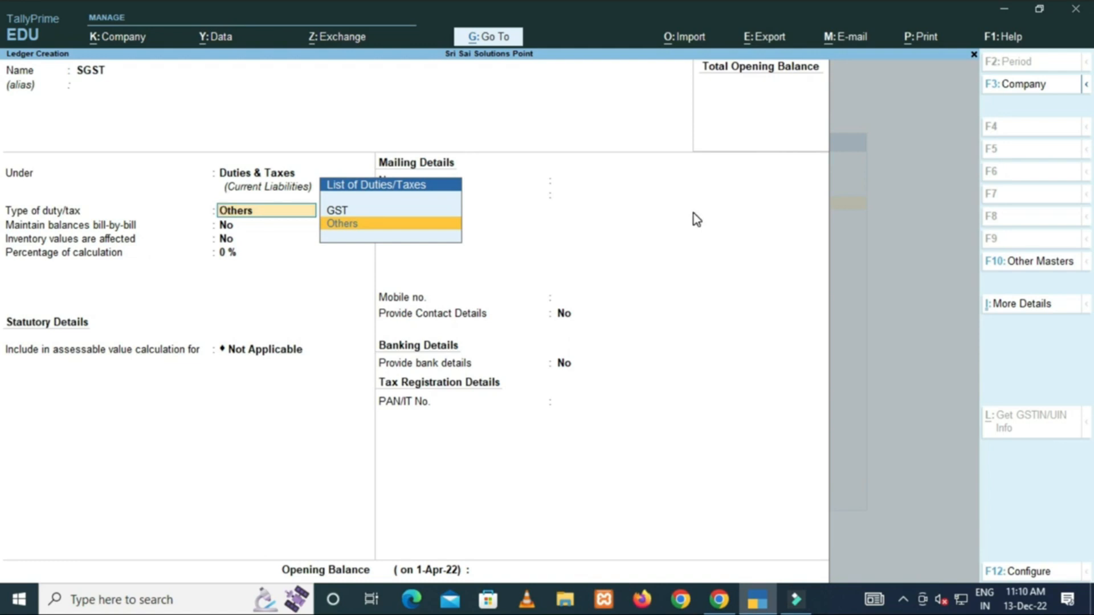
key(Up)
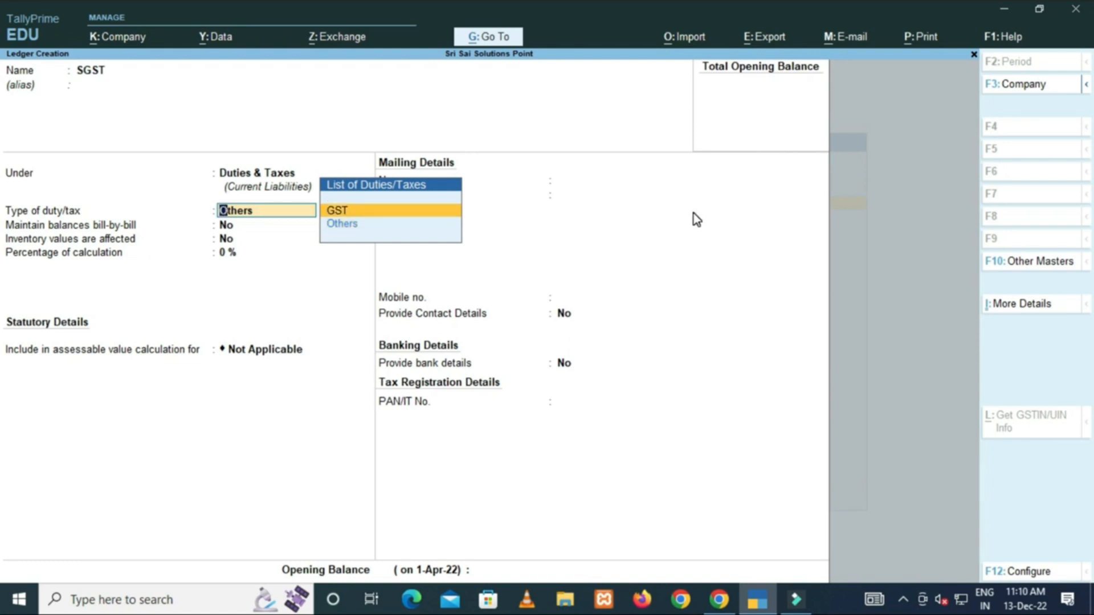
key(Return)
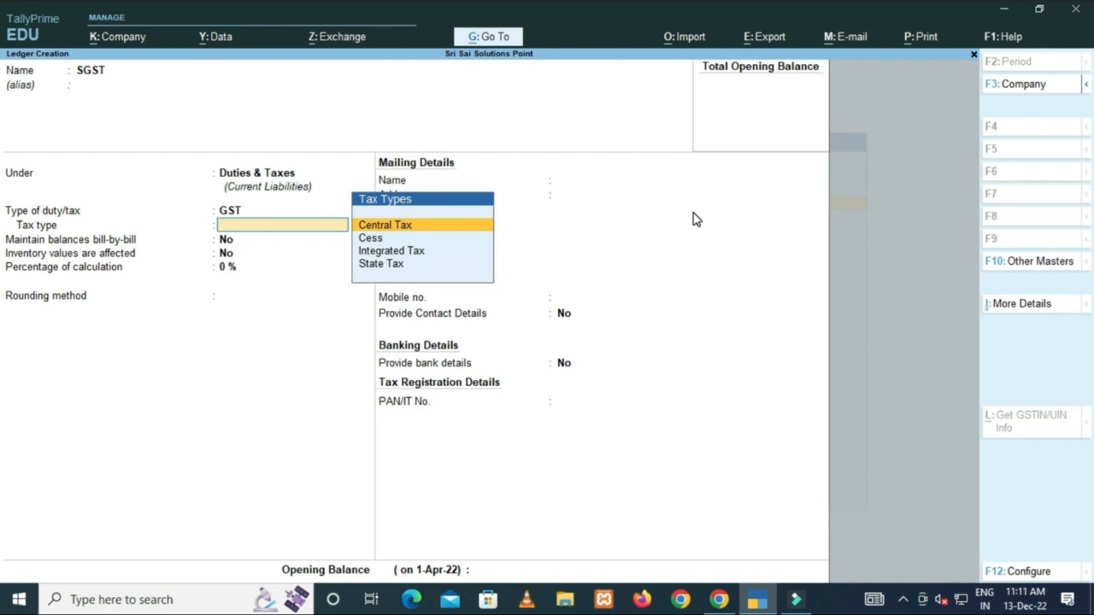
key(Down)
key(Down)
key(Down)
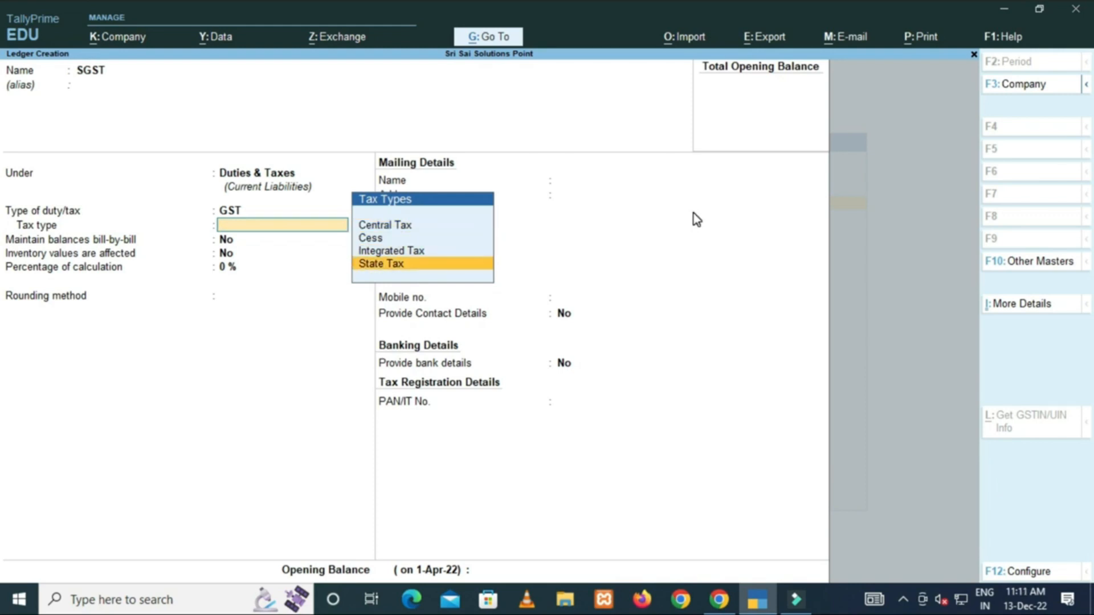
key(Return)
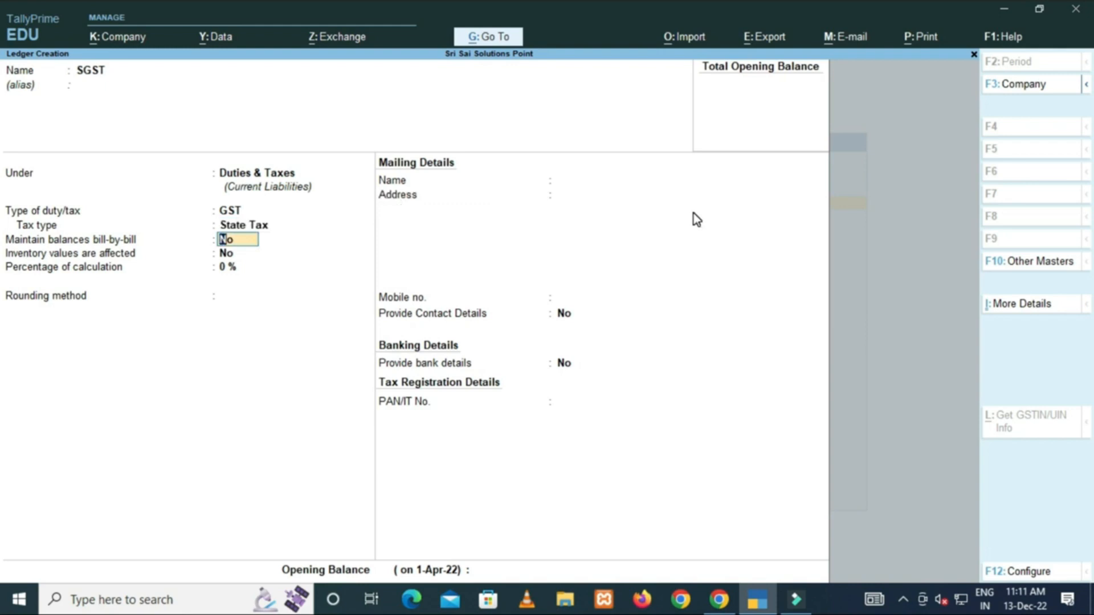
key(ctrl+a)
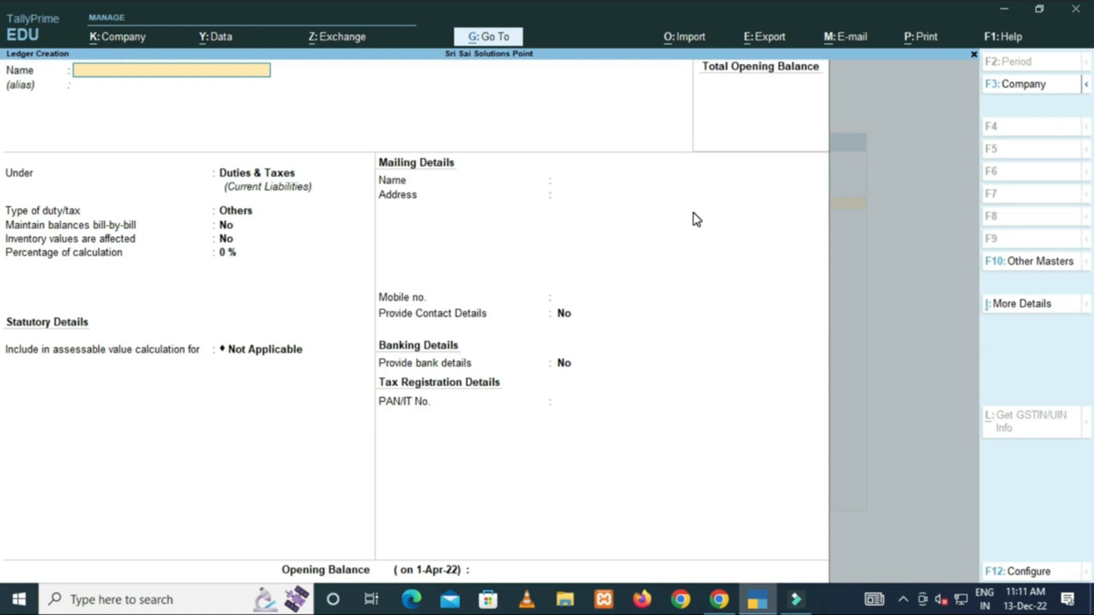
Save a CGST ledger under Duties & Taxes with duty type GST and tax type Central Tax.
text(CGST)
key(Return)
key(Return)
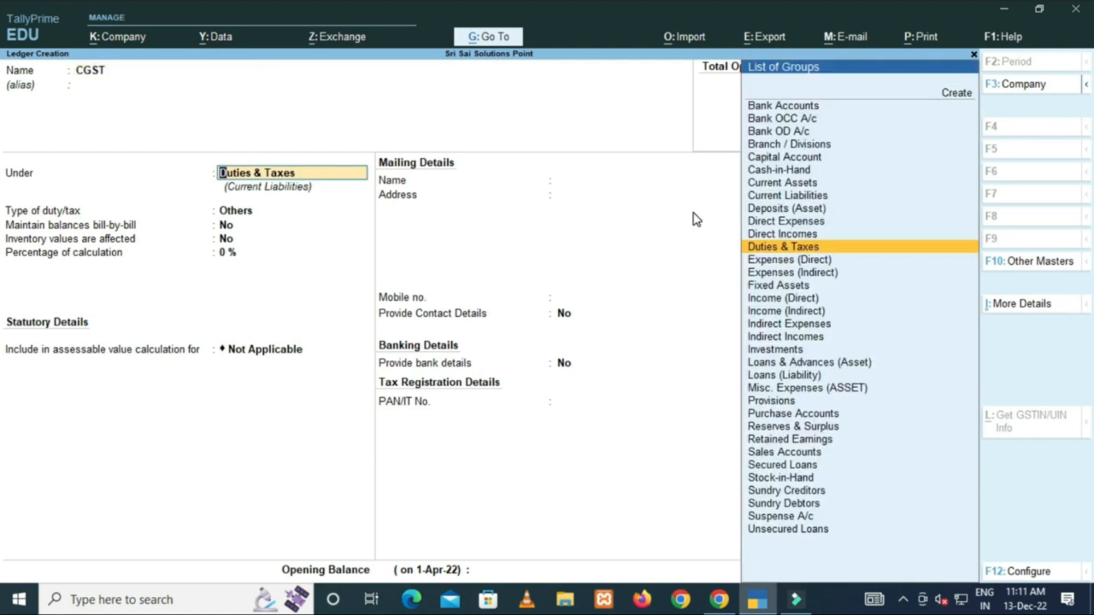
key(Return)
key(Up)
key(Return)
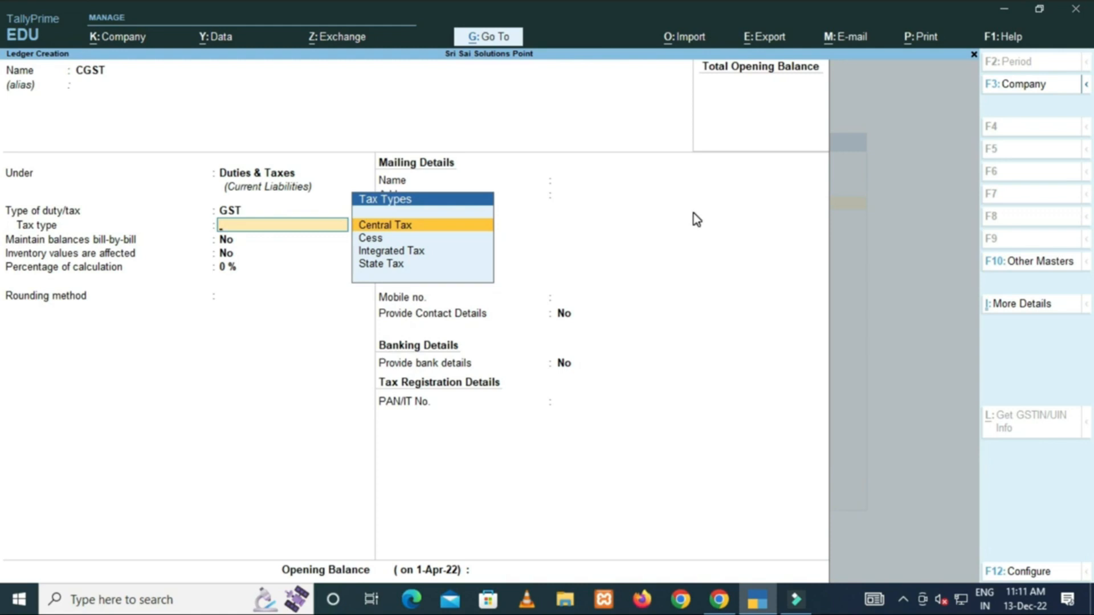
key(Return)
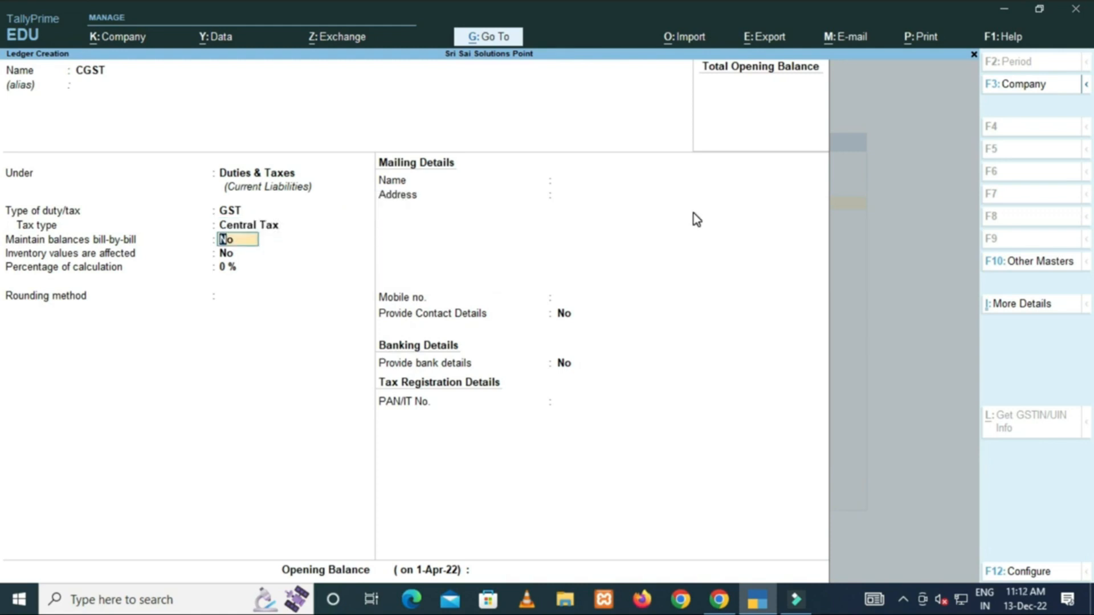
key(ctrl)
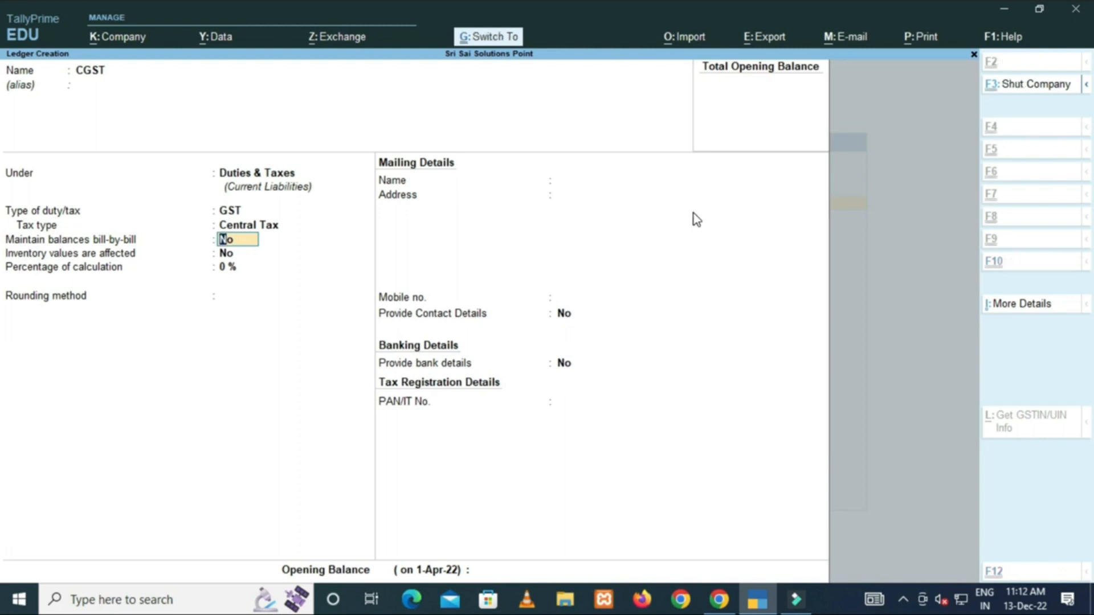
key(ctrl+a)
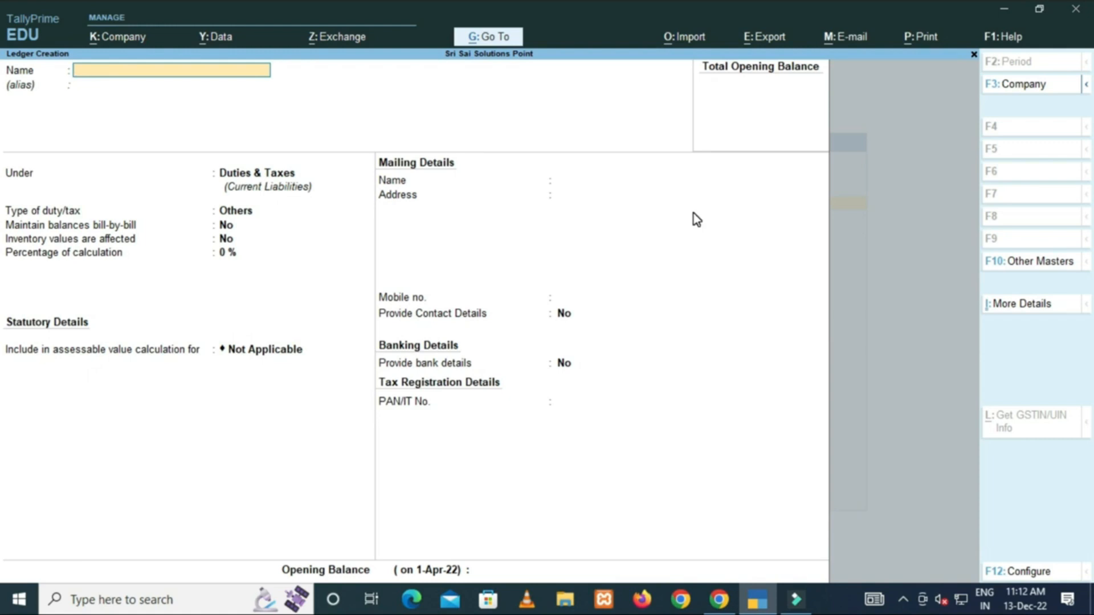
Save an IGST ledger under Duties & Taxes with duty type GST and tax type Integrated Tax.
text(IGST)
key(Return)
key(Return)
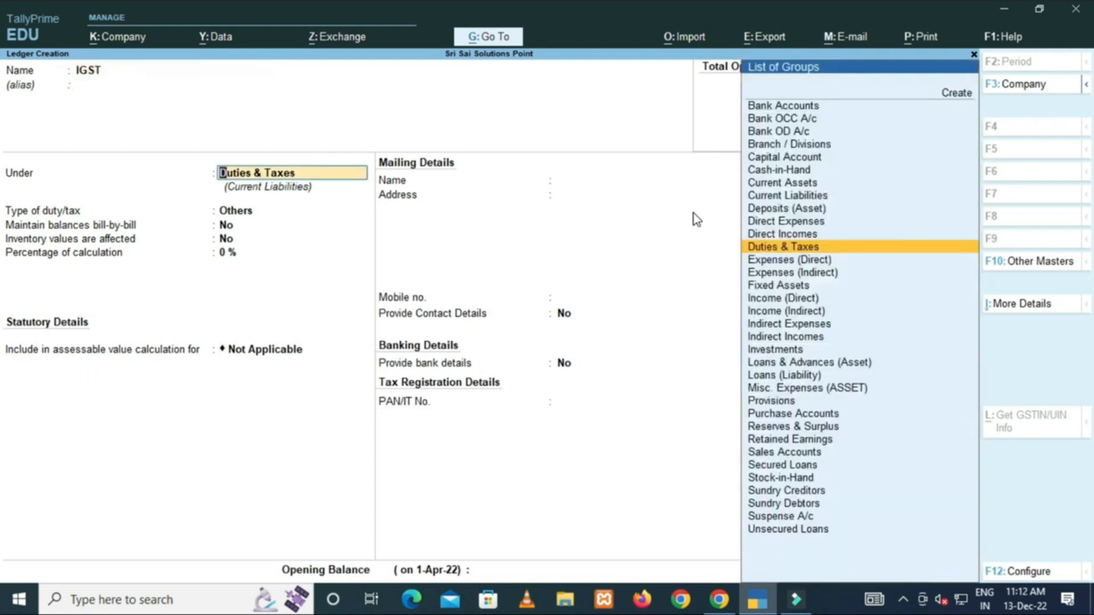
key(Return)
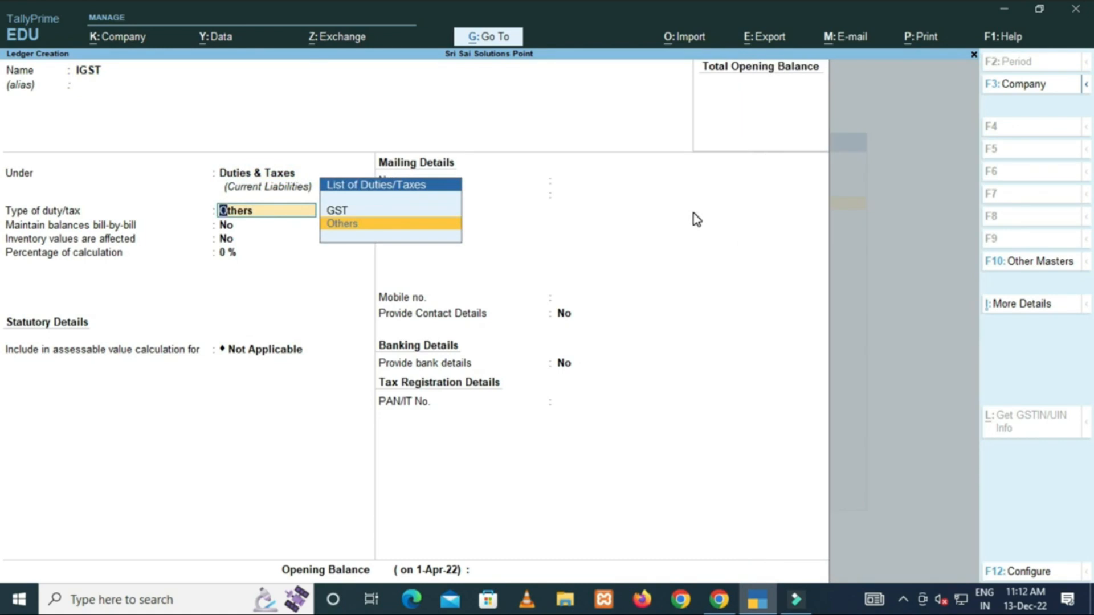
key(Up)
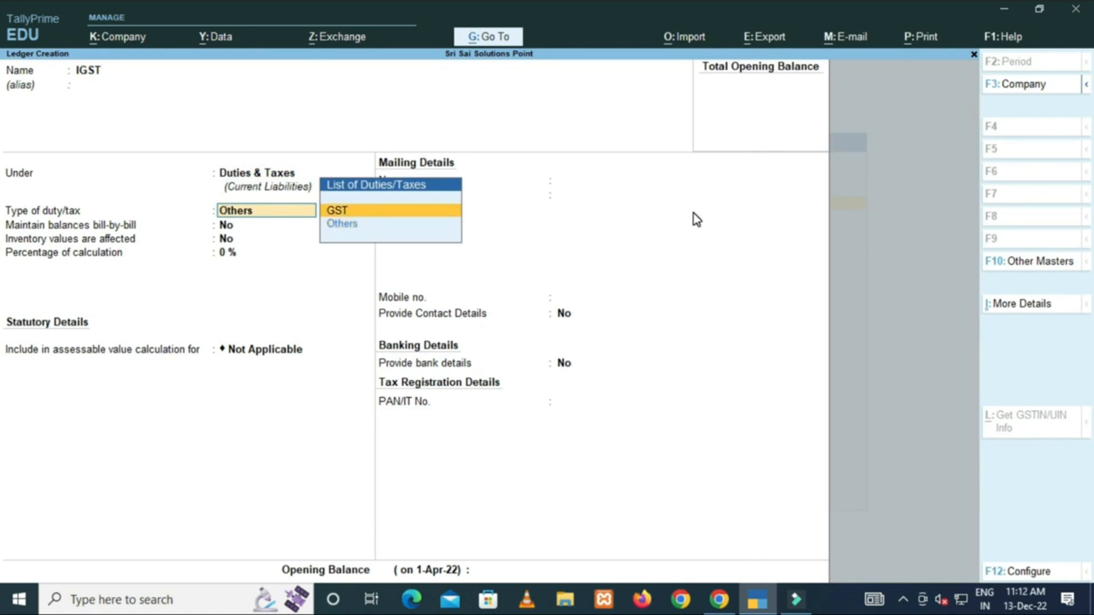
key(Return)
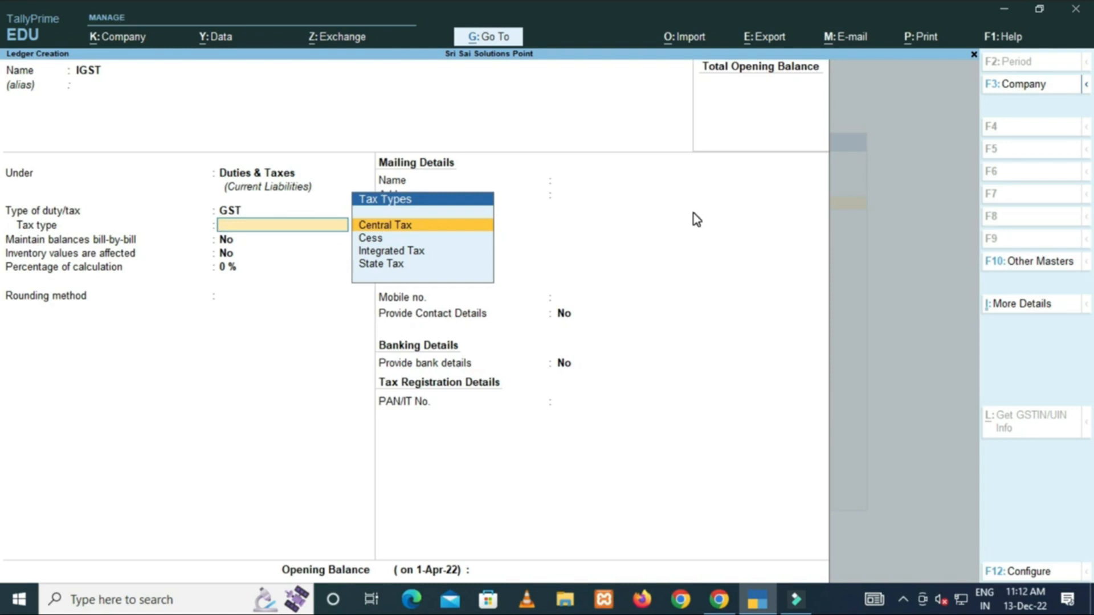
key(Down)
key(Down)
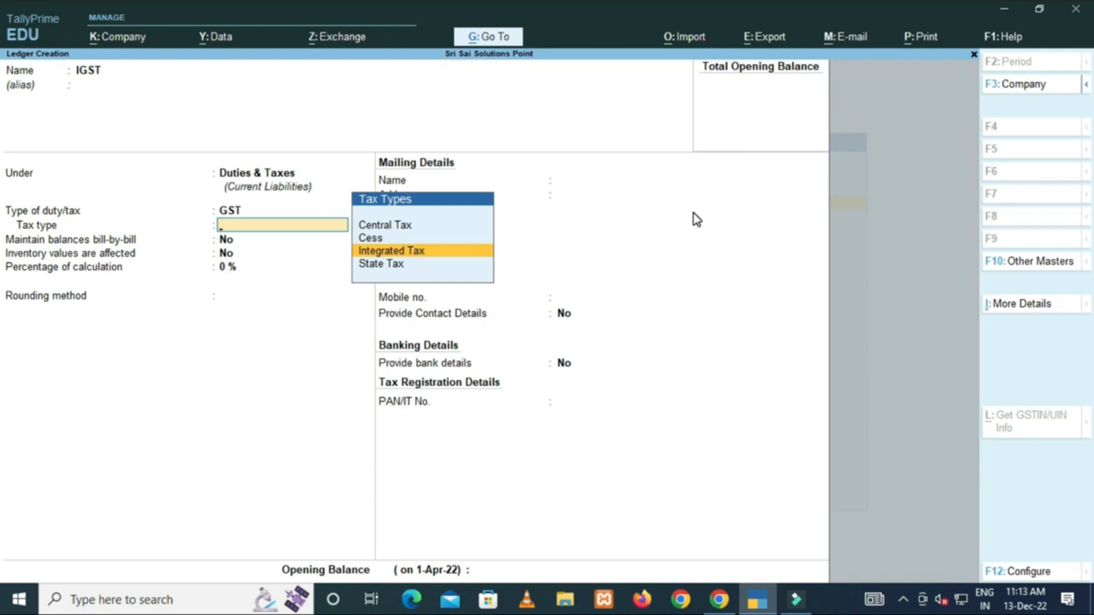
key(Return)
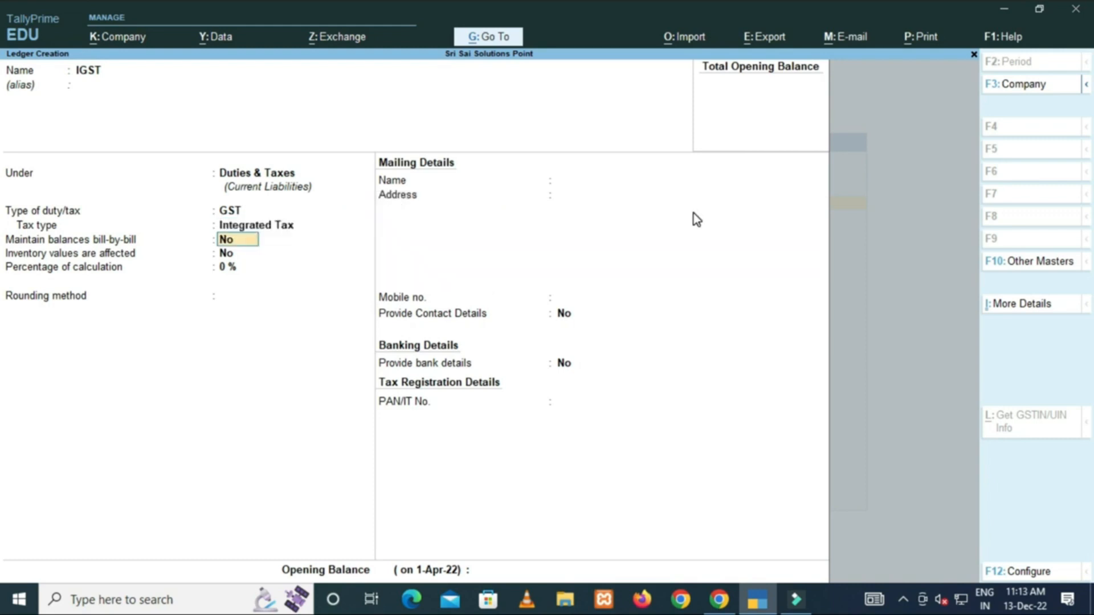
key(ctrl+a)
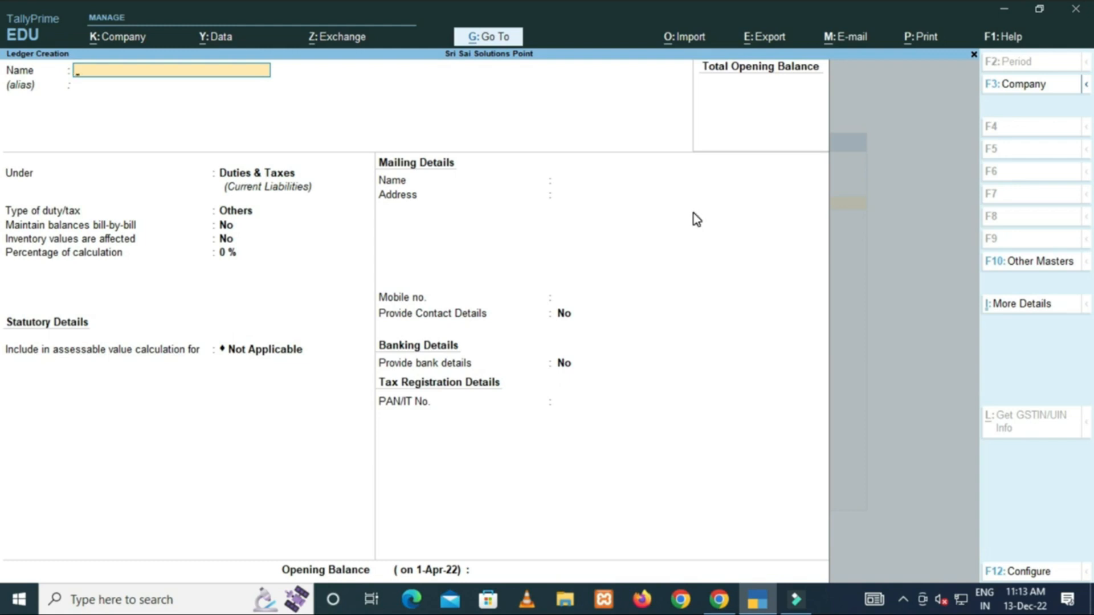
Save a CESS ledger under Duties & Taxes with duty type GST and tax type Cess.
text(CESS)
key(Return)
key(Return)
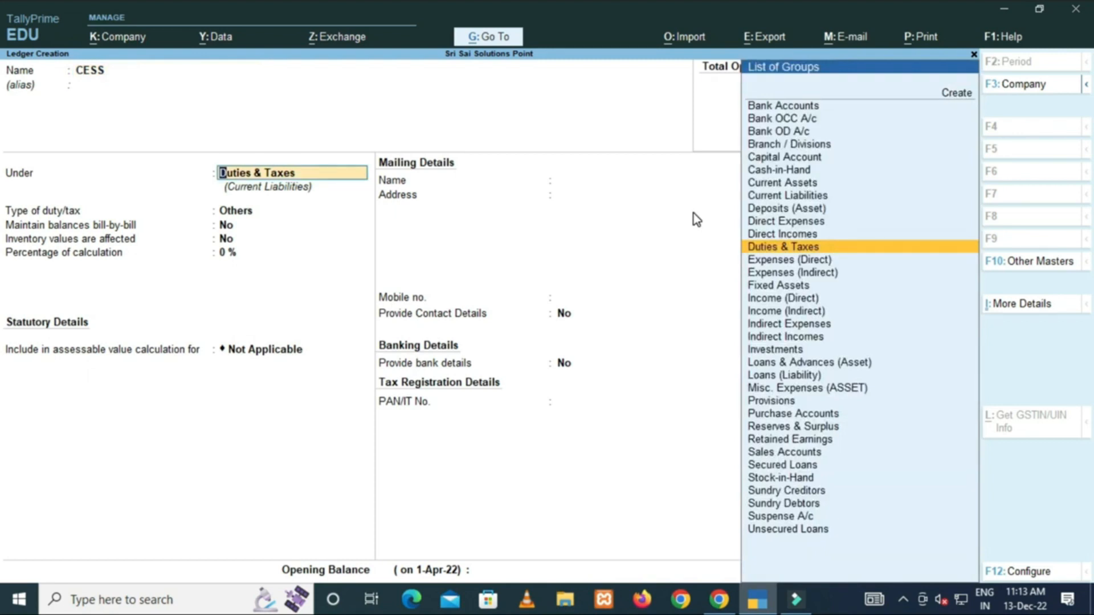
key(Return)
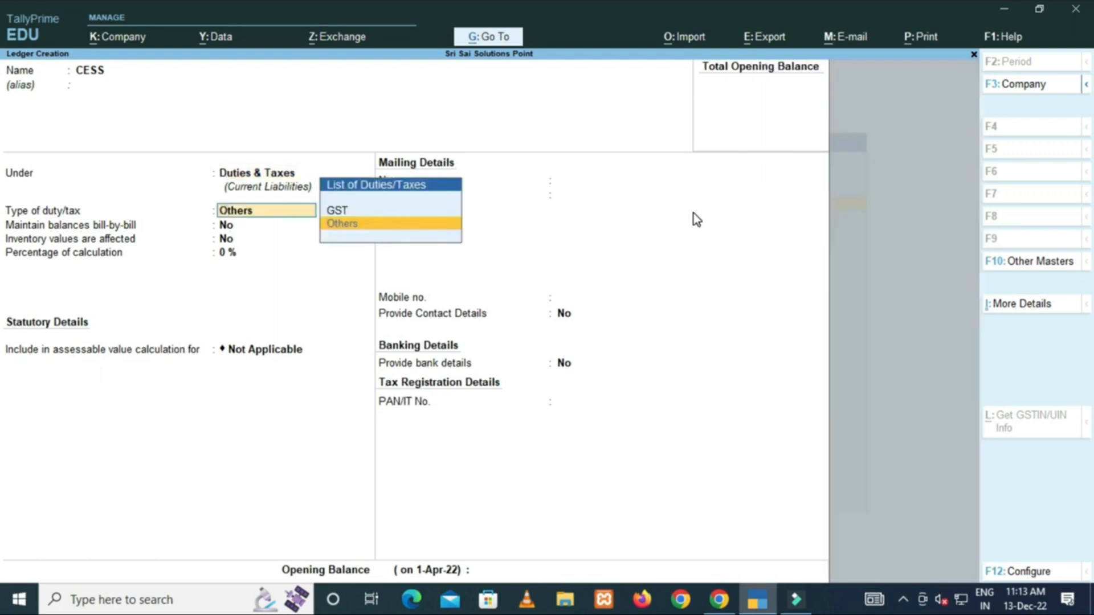
key(Up)
key(Return)
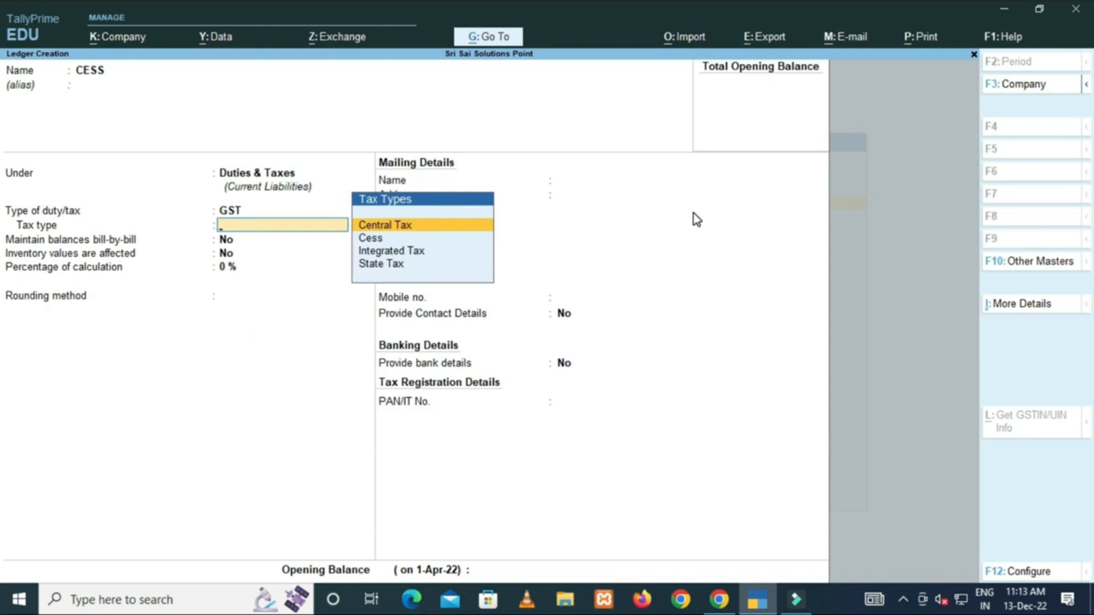
key(Down)
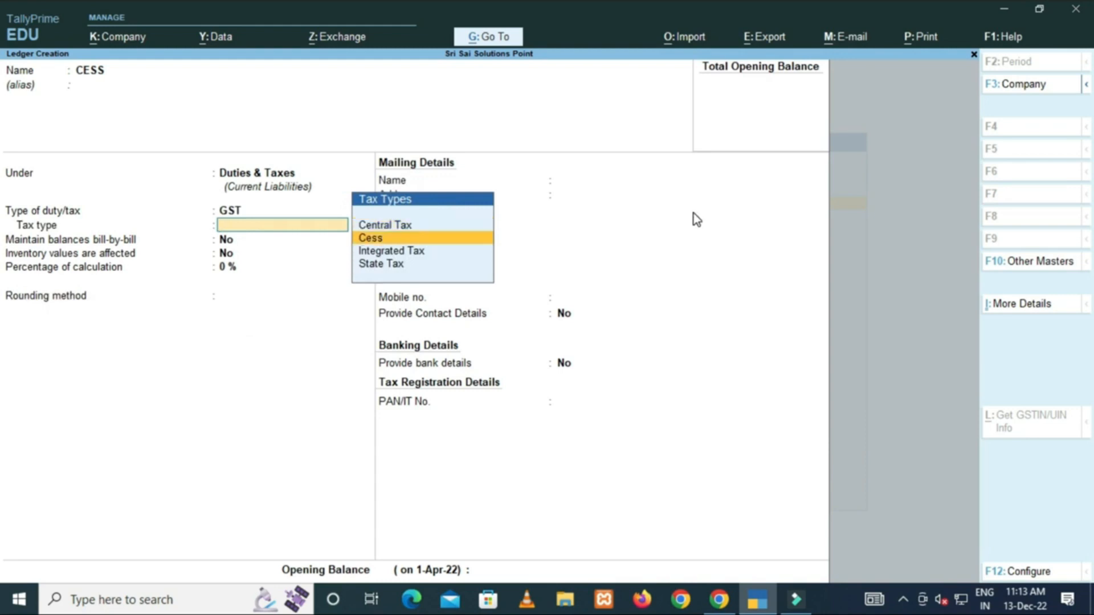
key(Return)
key(Return)
key(Return)
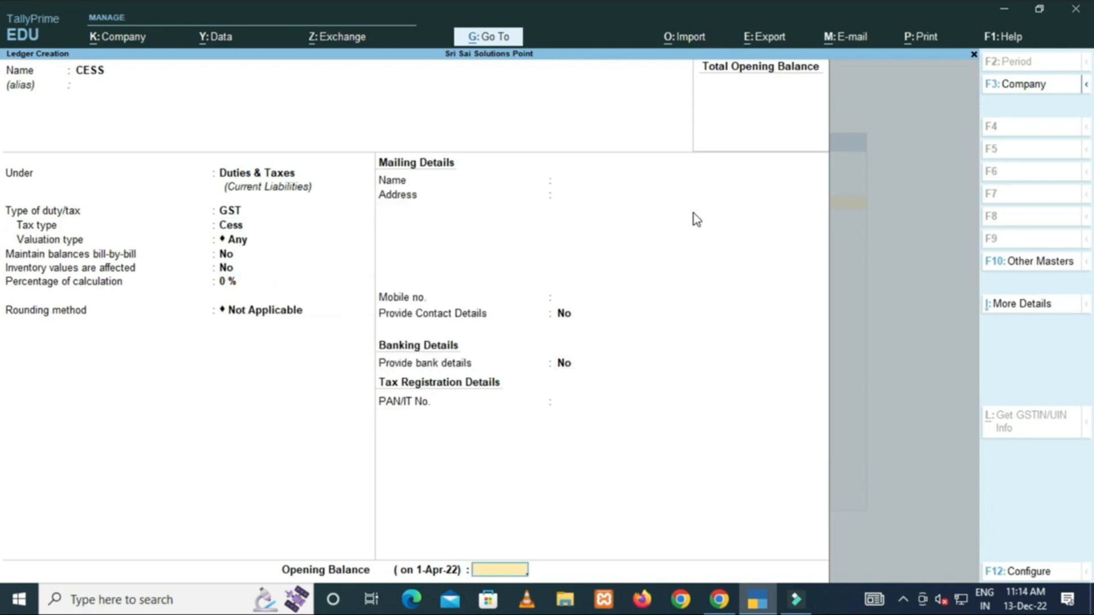
key(ctrl+a)
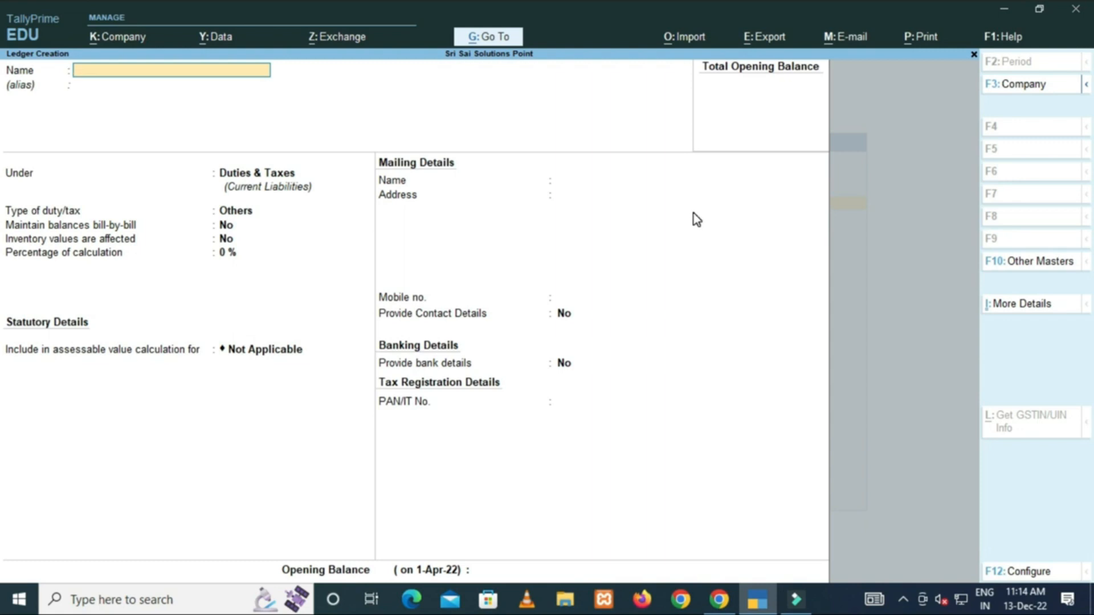
Name the new ledger ROUND OFF and place it under Indirect Expenses.
text(ROUND OFF)
key(Return)
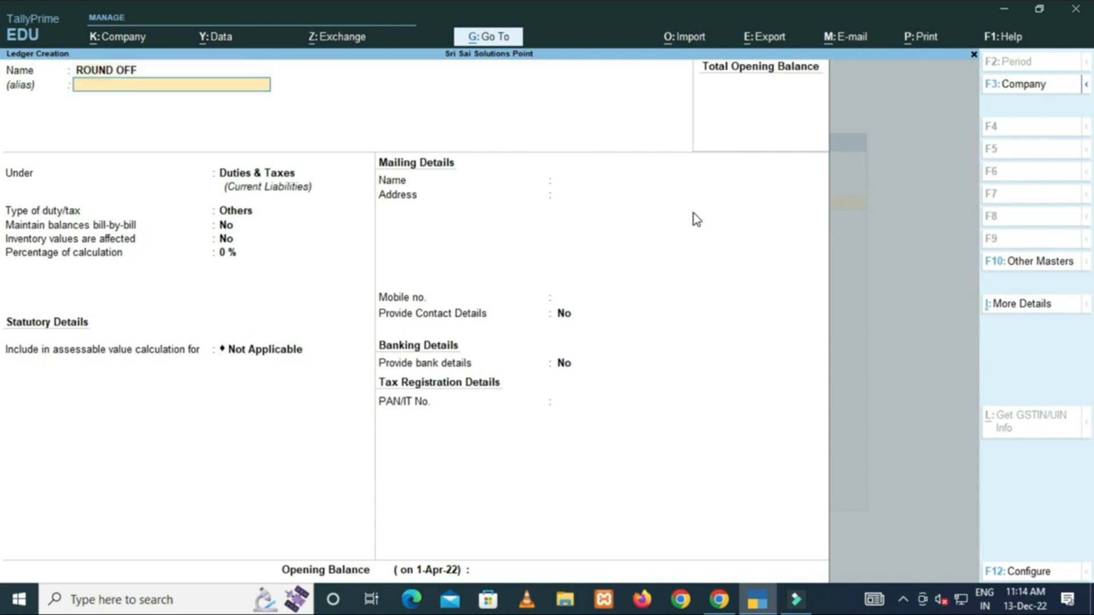
key(Return)
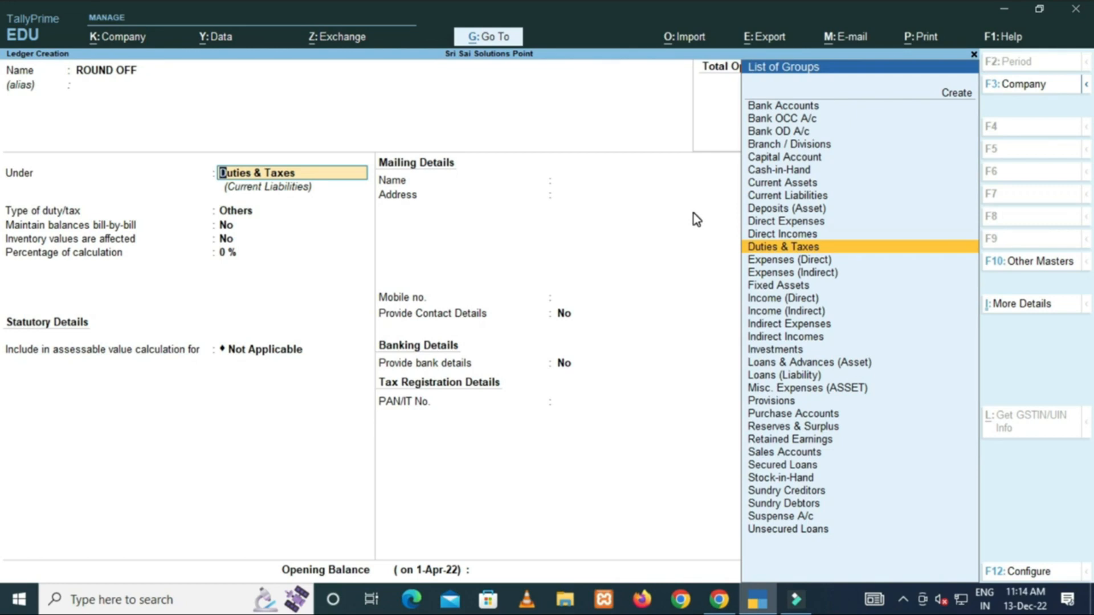
text(IN)
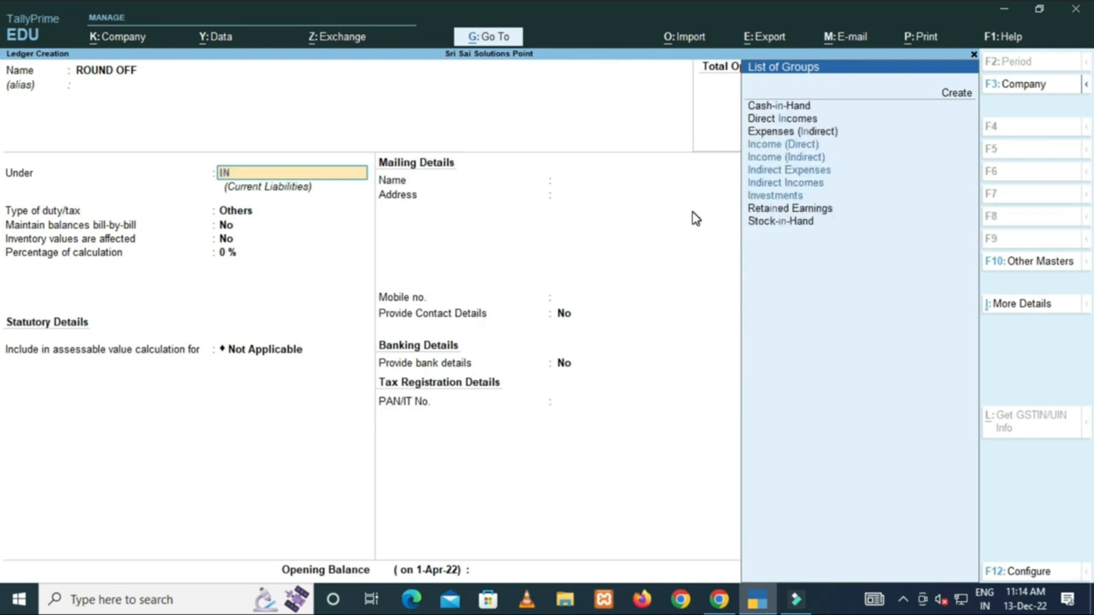
key(Down)
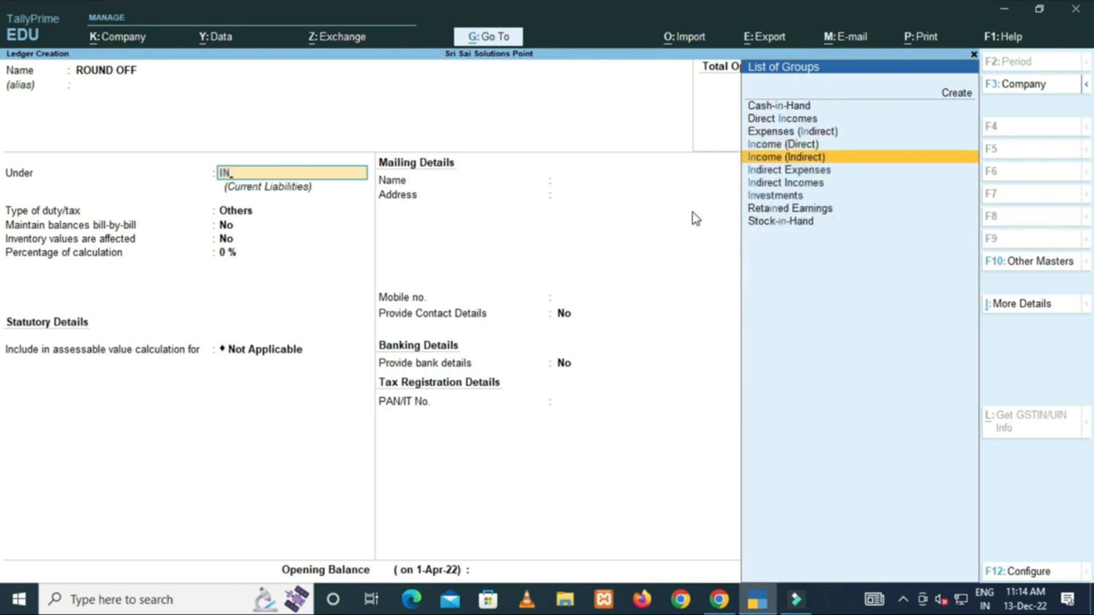
key(Down)
key(Return)
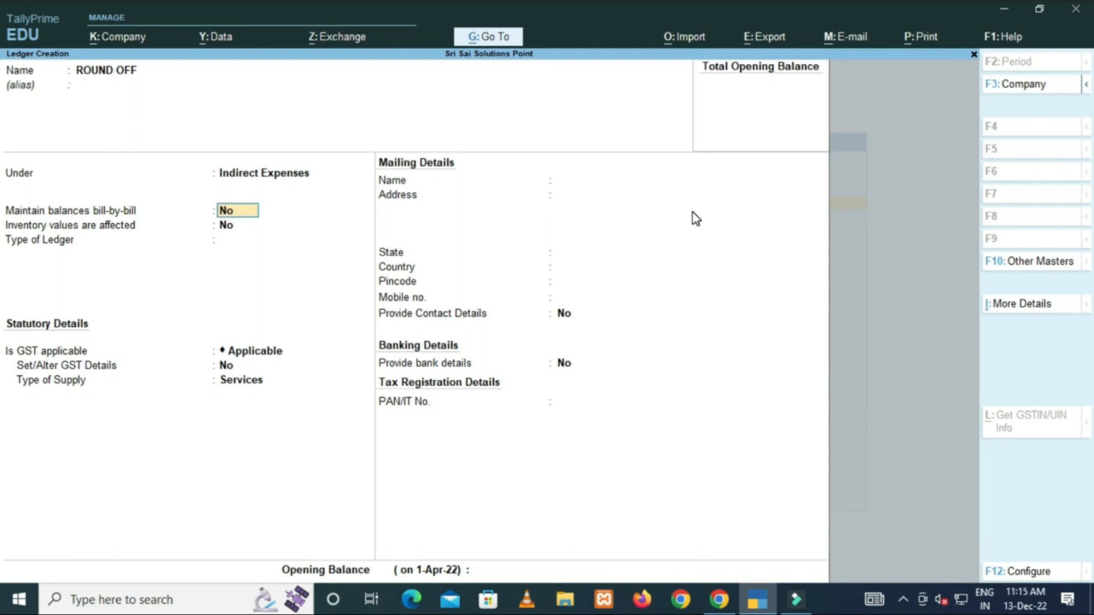
Make it an Invoice Rounding ledger with Normal Rounding and limit 1, save, and close Ledger Creation.
key(Return)
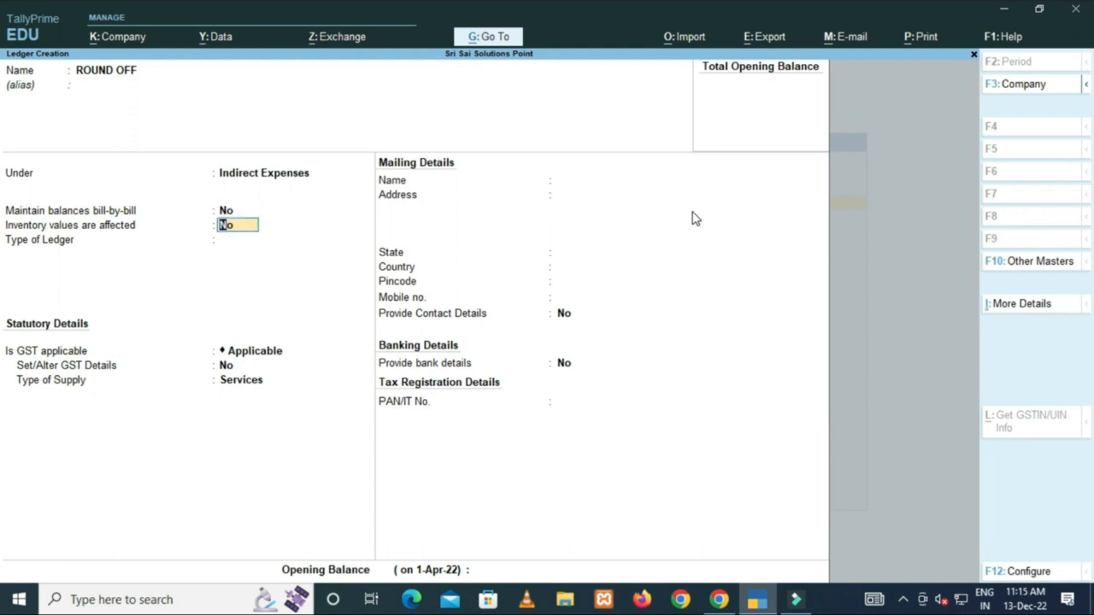
key(Return)
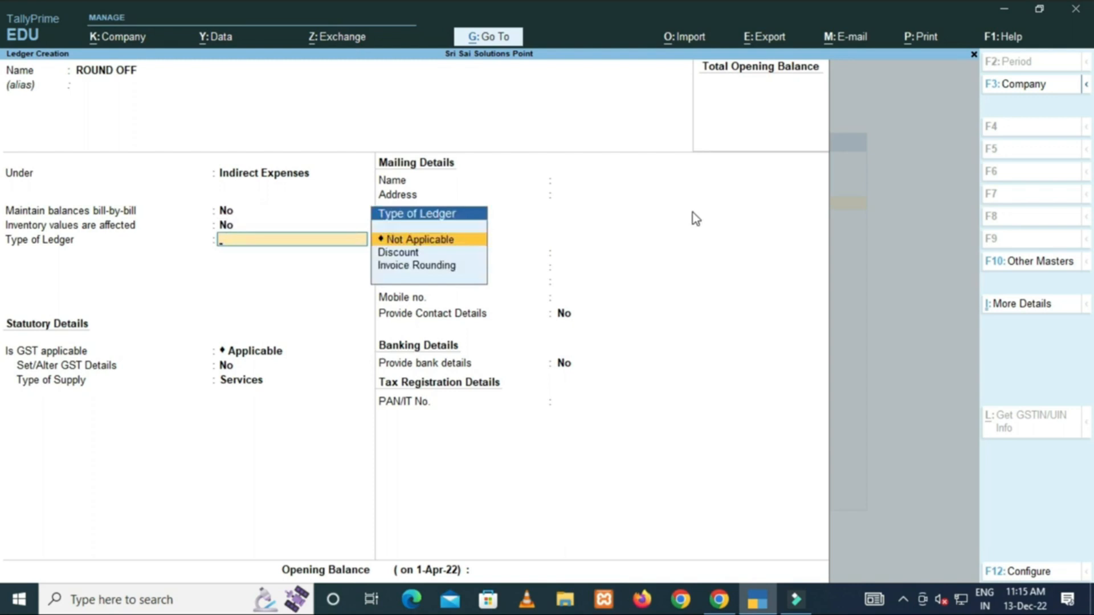
key(Down)
key(Down)
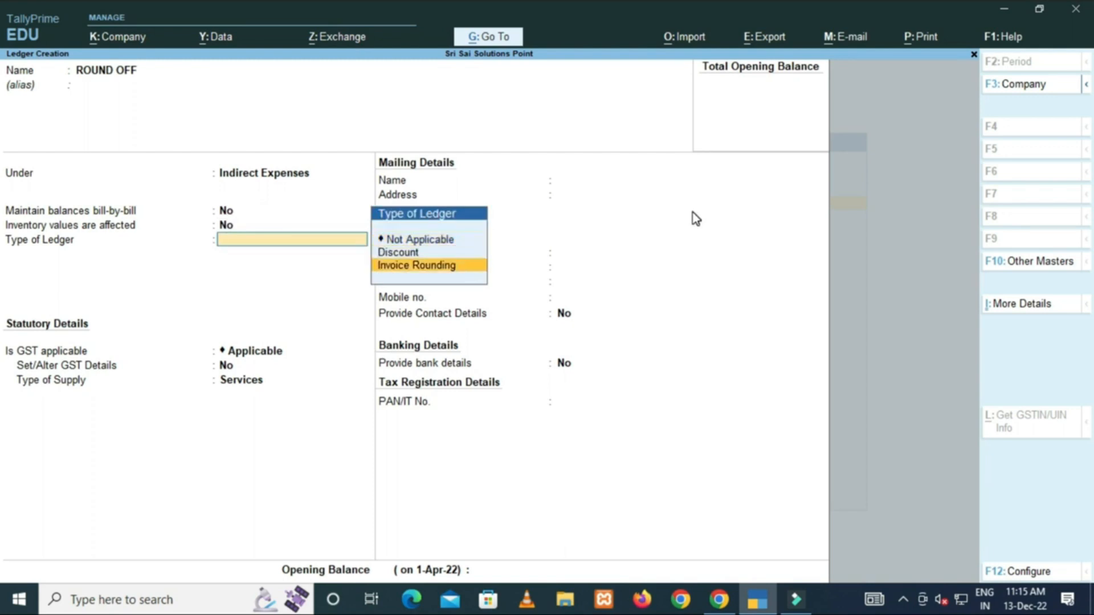
key(Return)
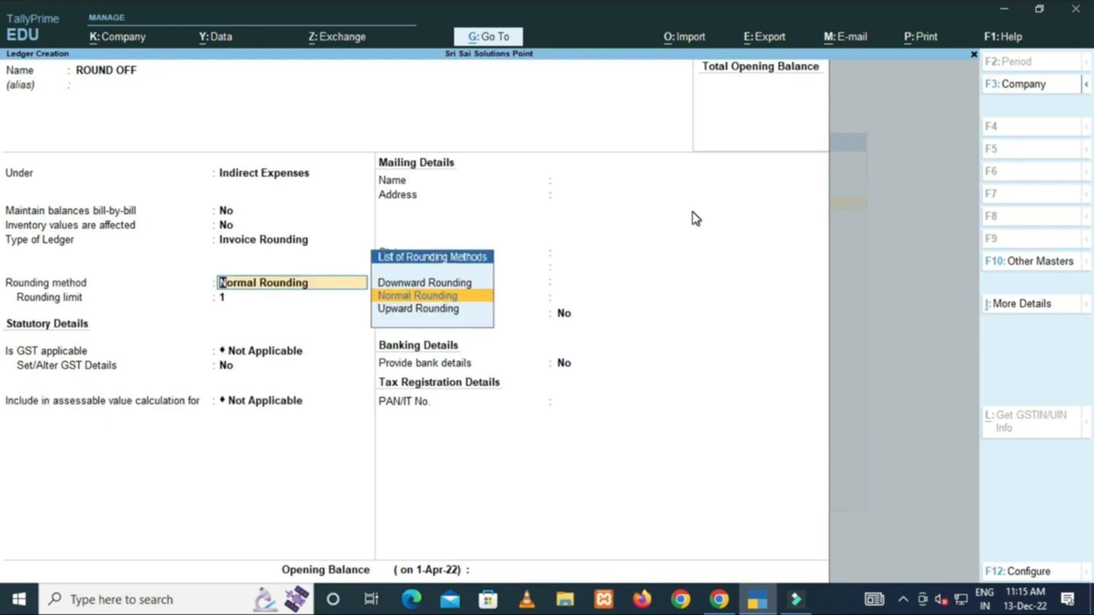
key(Return)
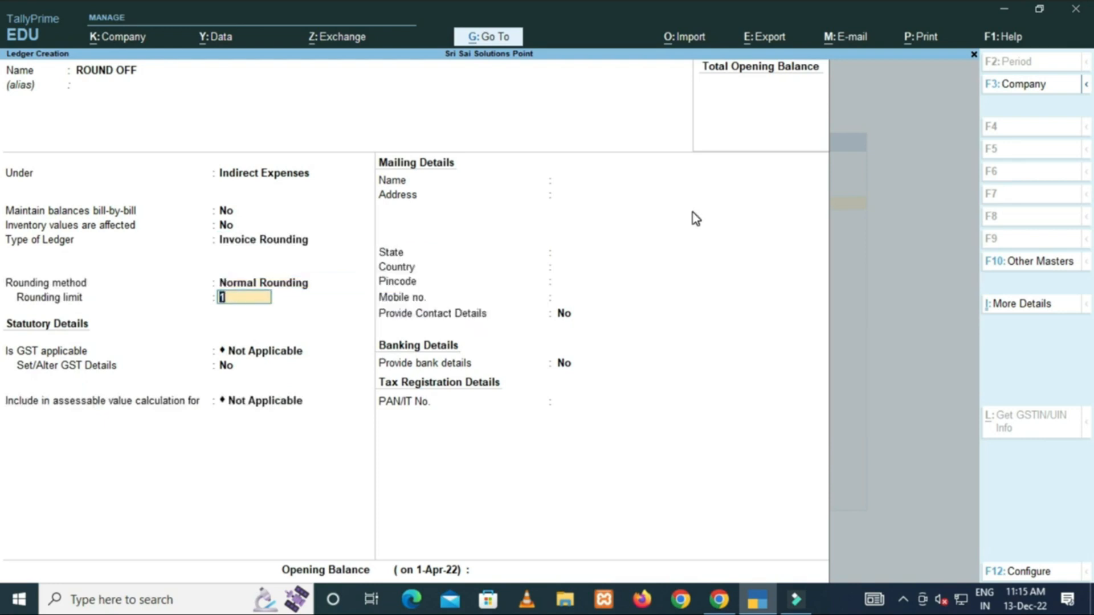
key(Return)
key(Return)
key(Return)
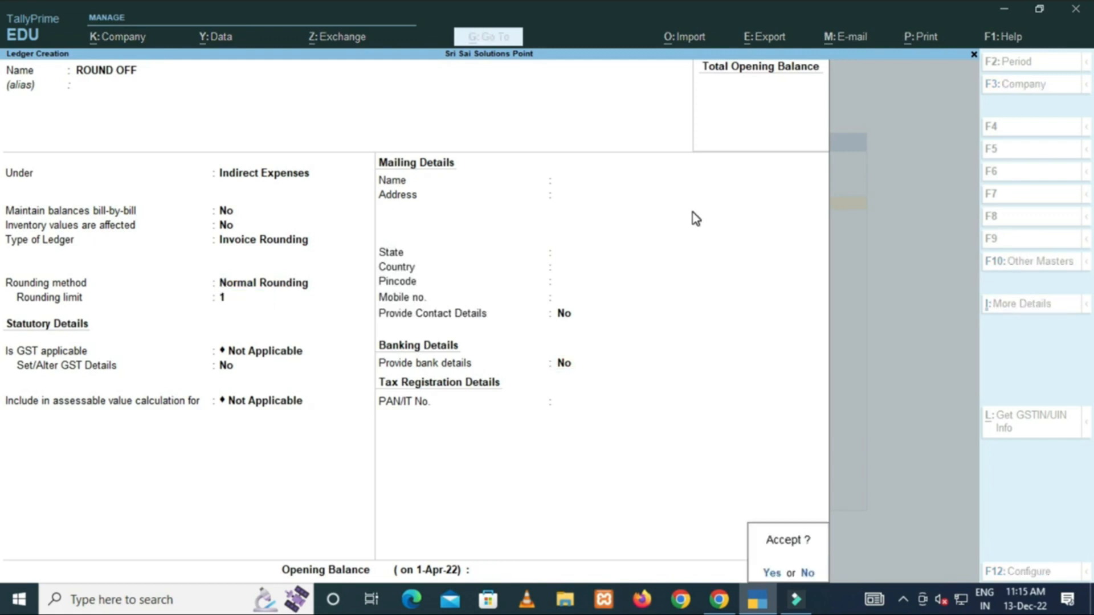
key(Return)
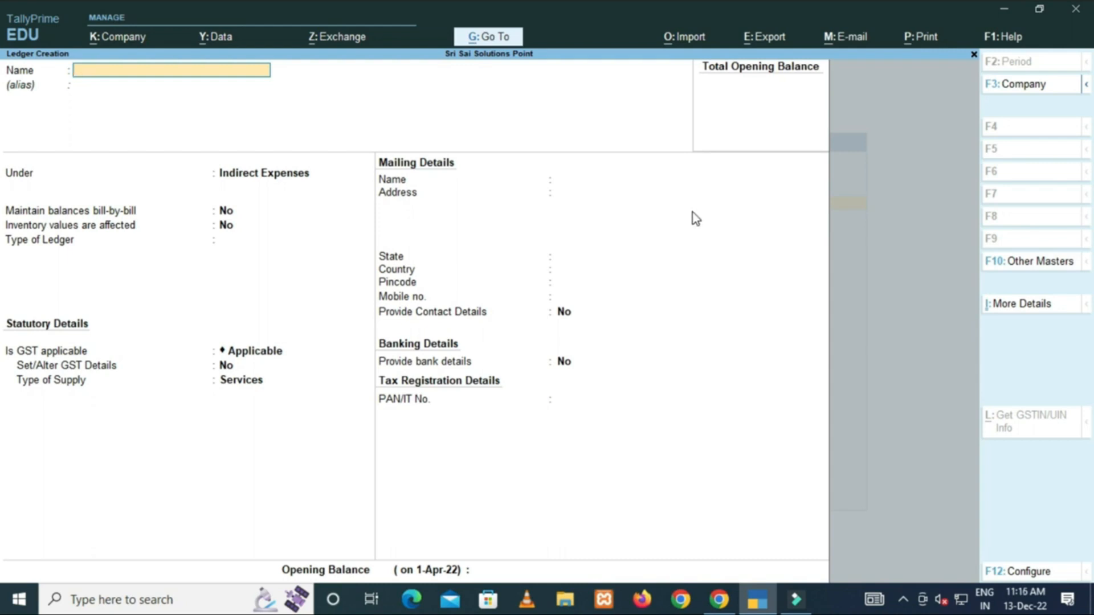
key(Escape)
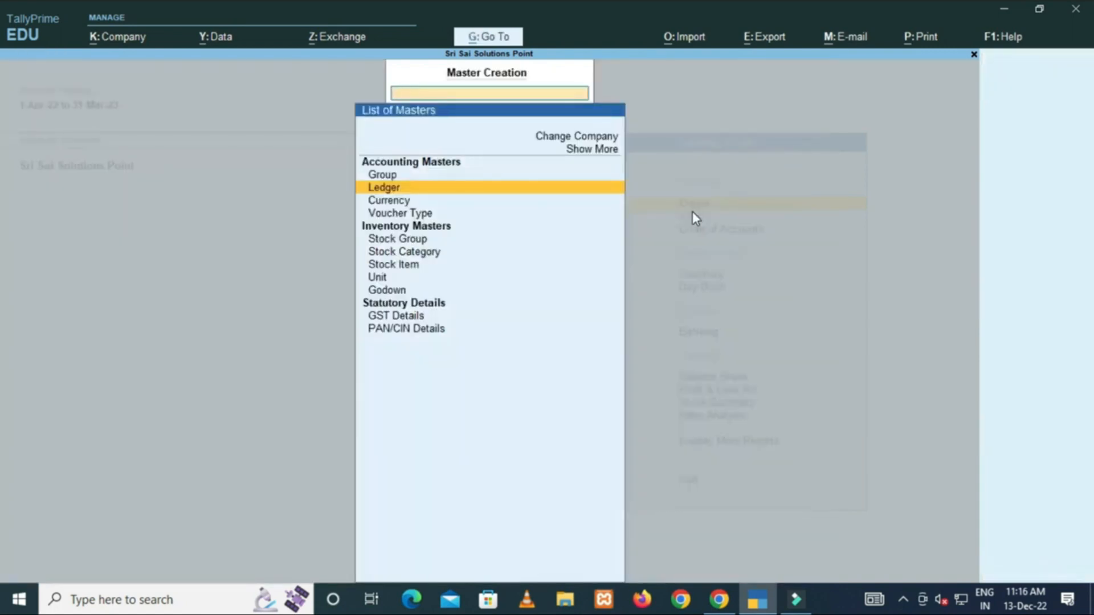
key(Escape)
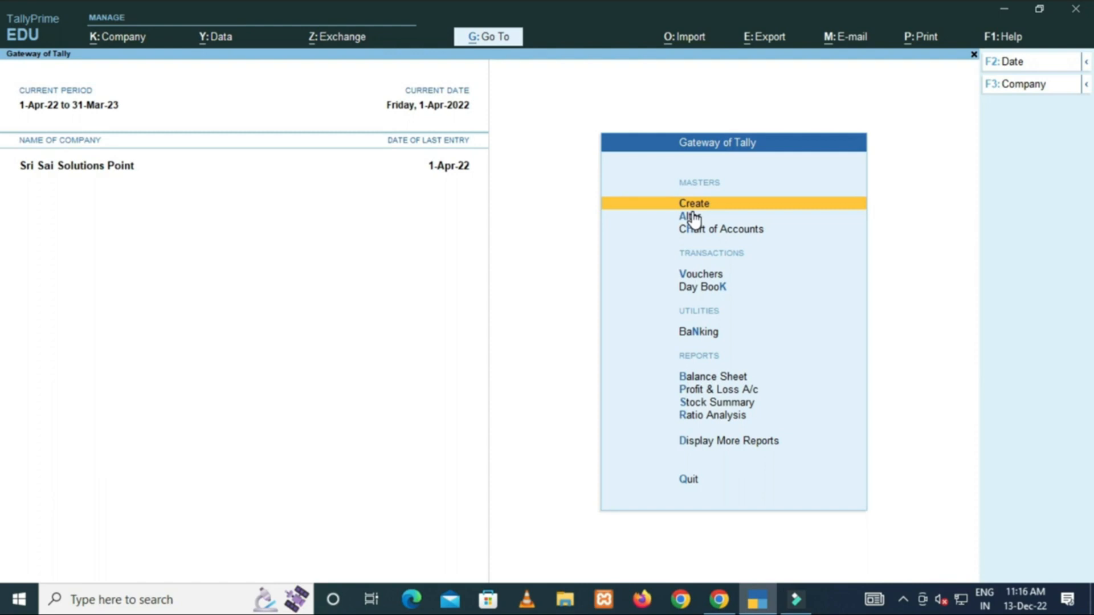
key(Return)
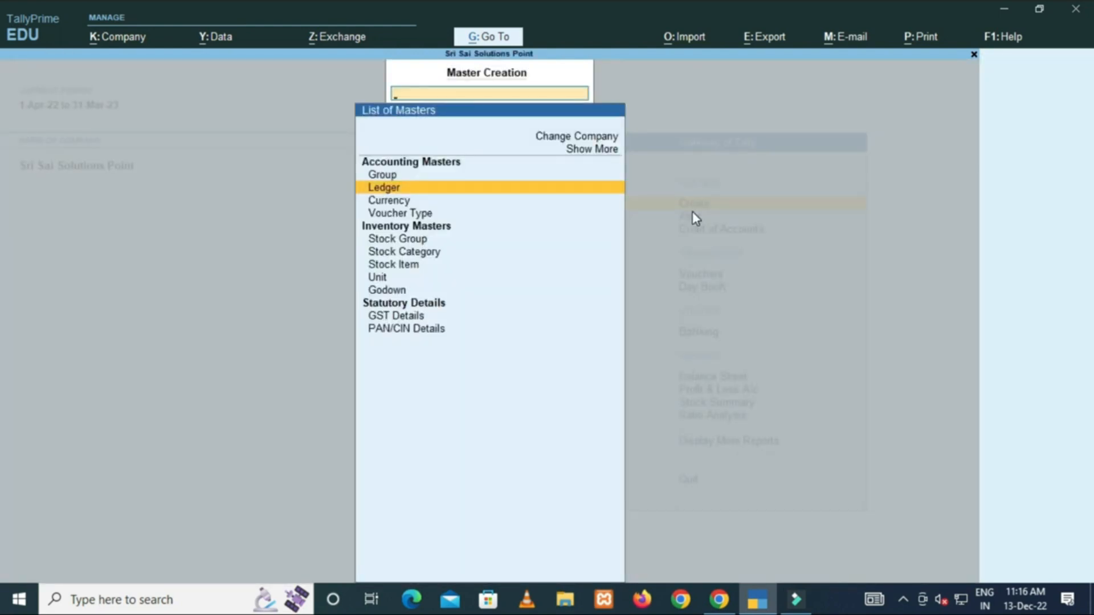
key(Return)
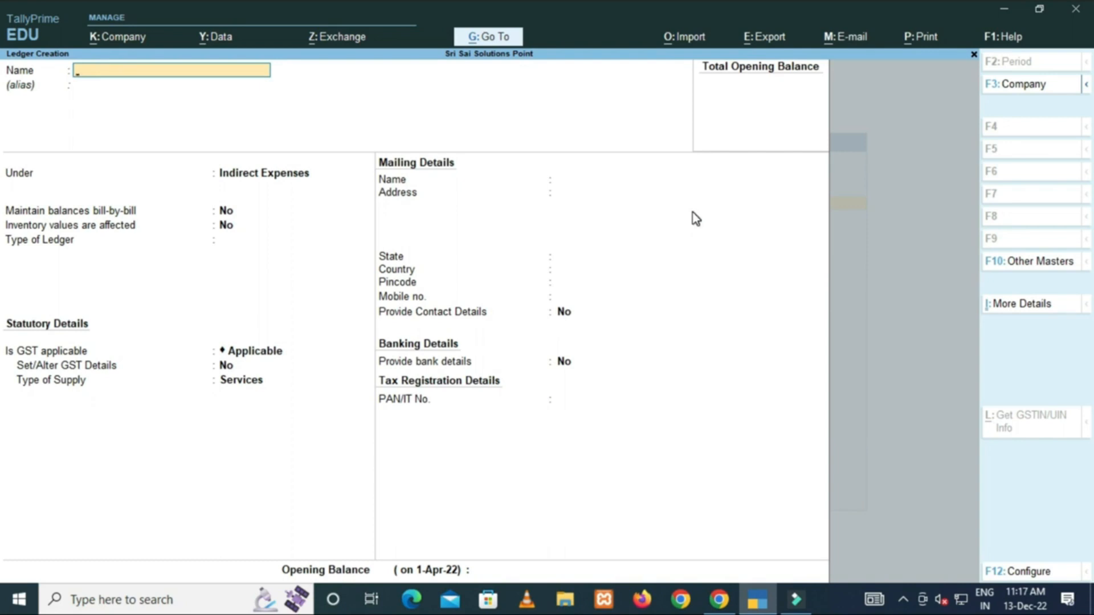
click(1017, 572)
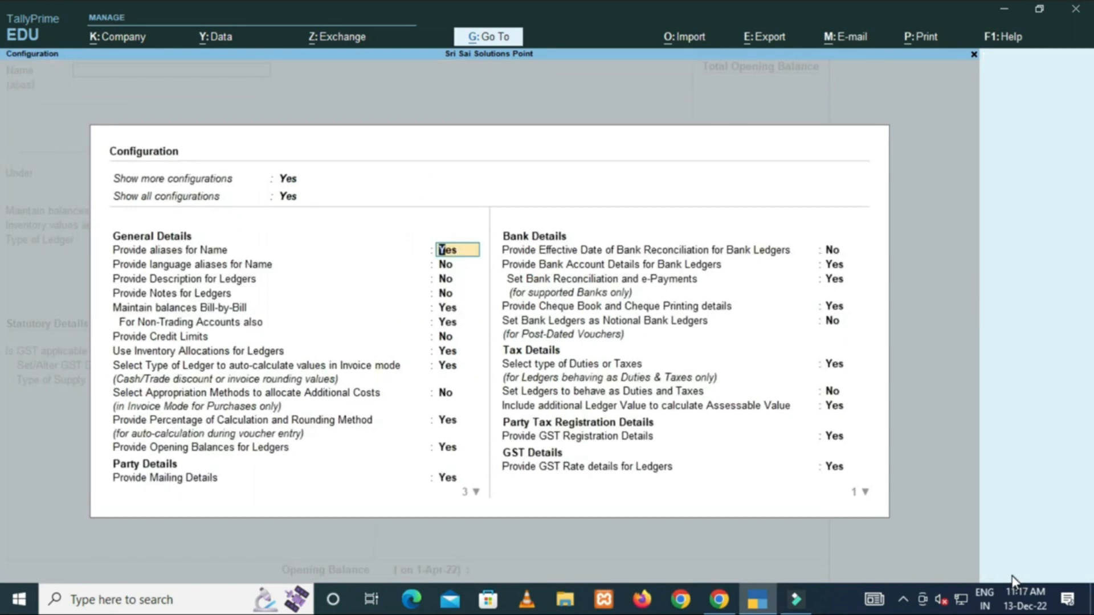
Keep Provide aliases for Name set to Yes in the F12 ledger configuration.
key(Up)
key(Up)
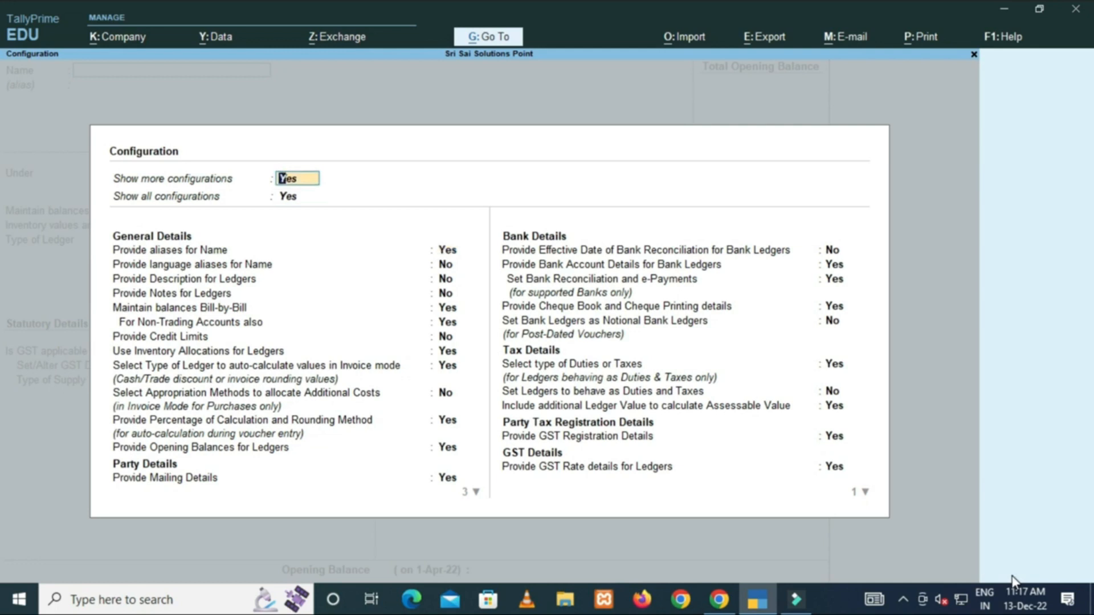
key(Down)
key(Down)
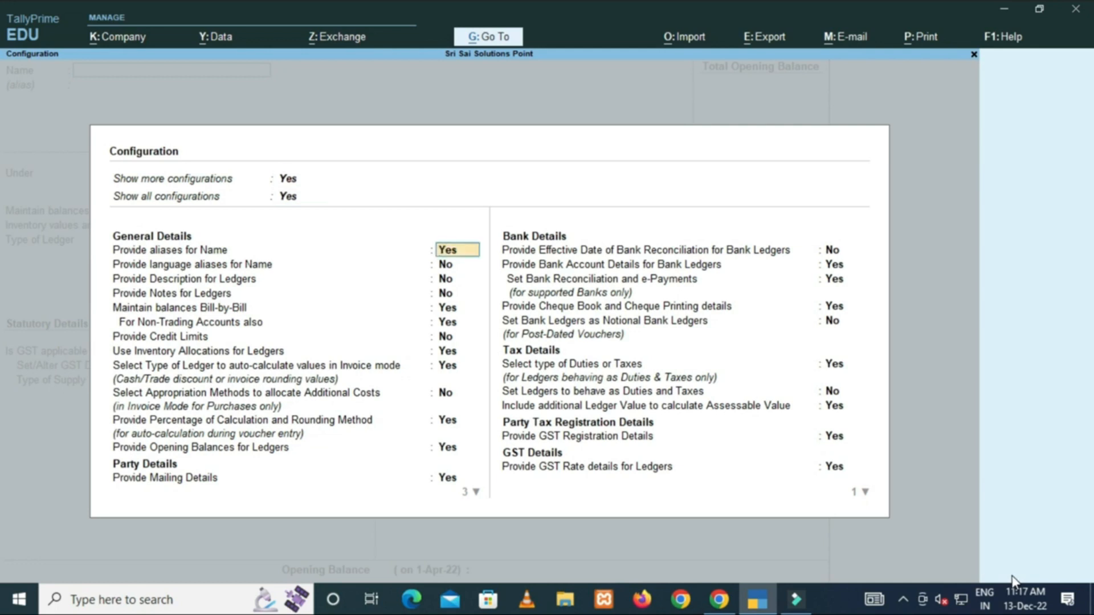
key(Up)
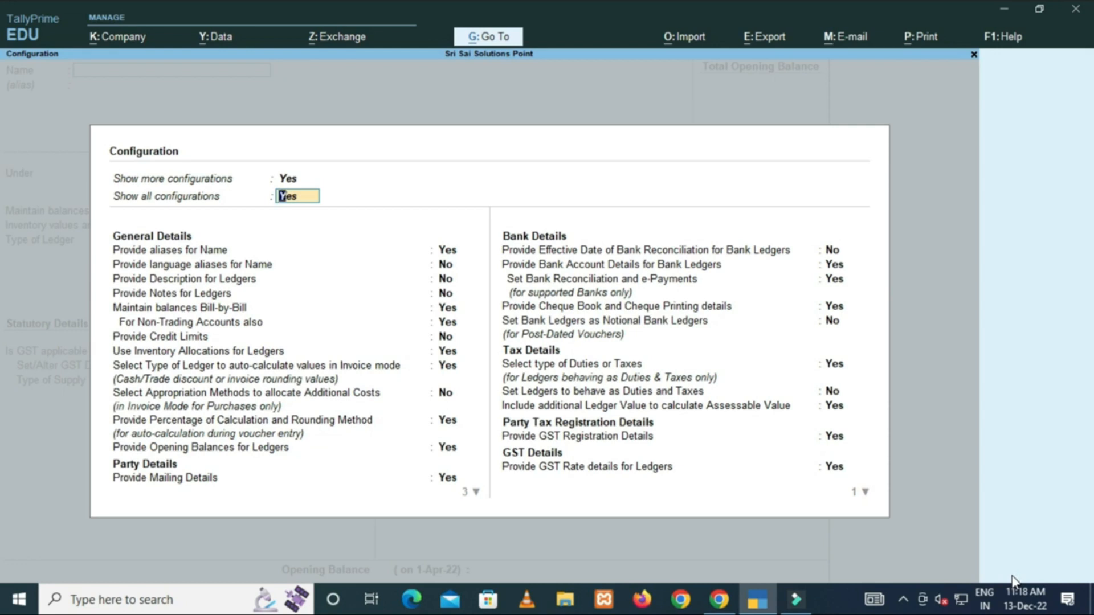
key(Return)
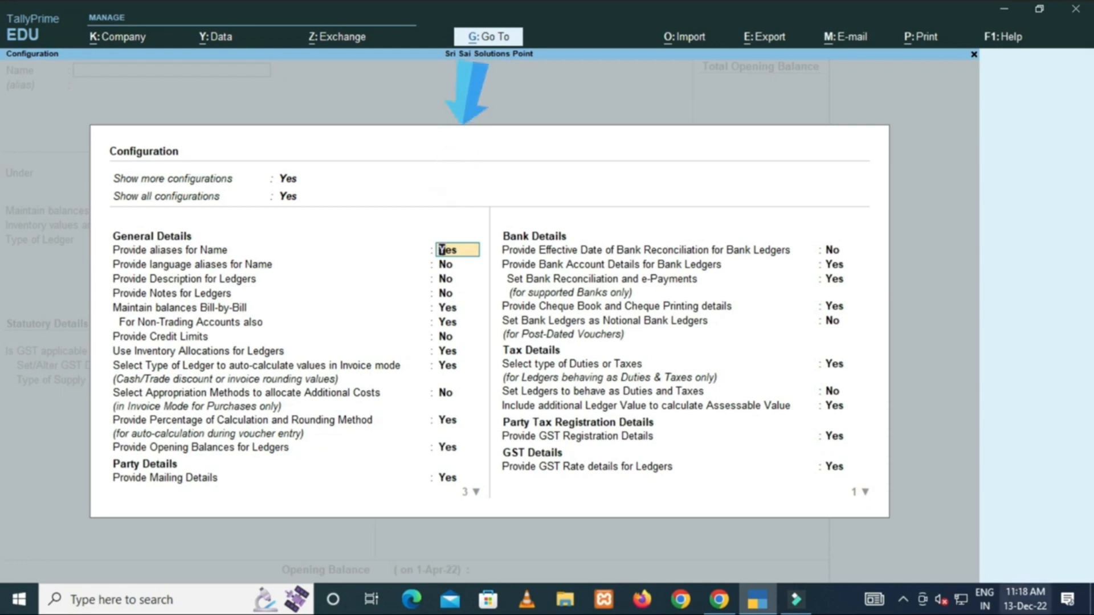
key(Return)
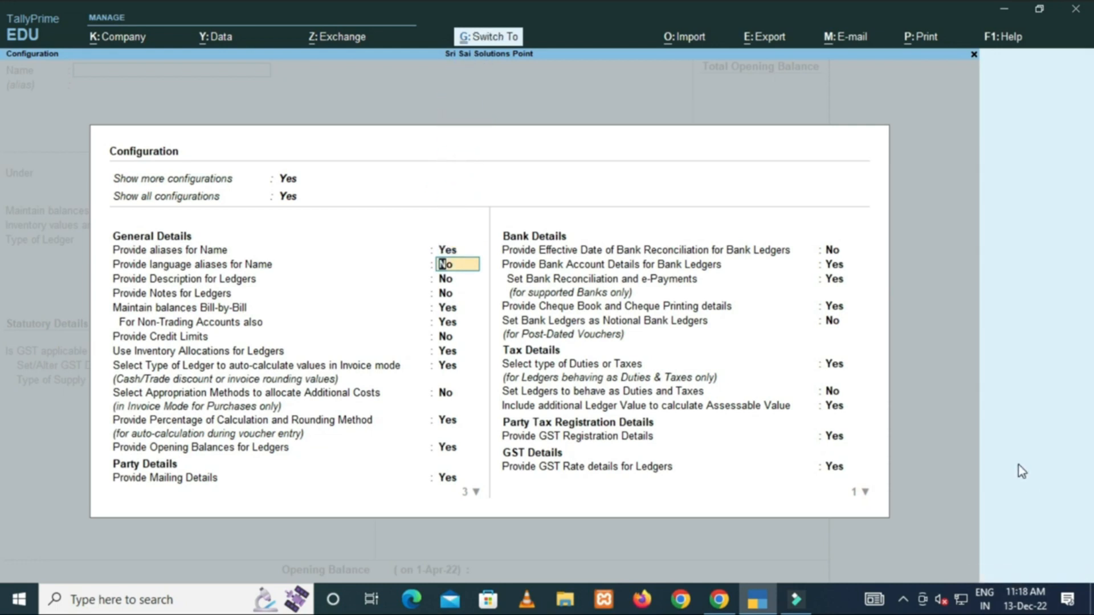
key(ctrl+a)
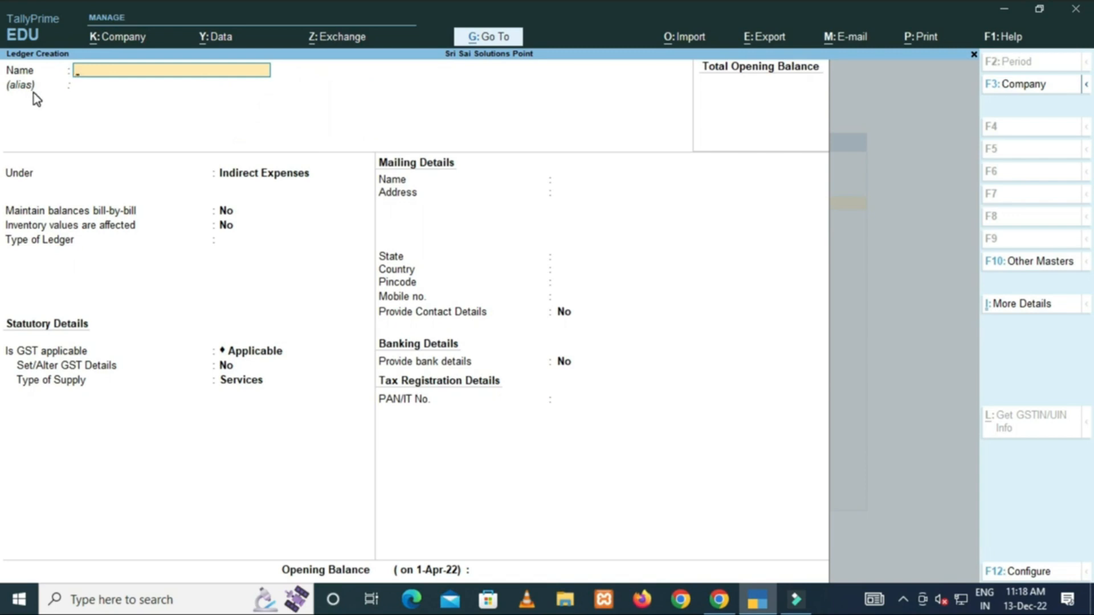
key(F12)
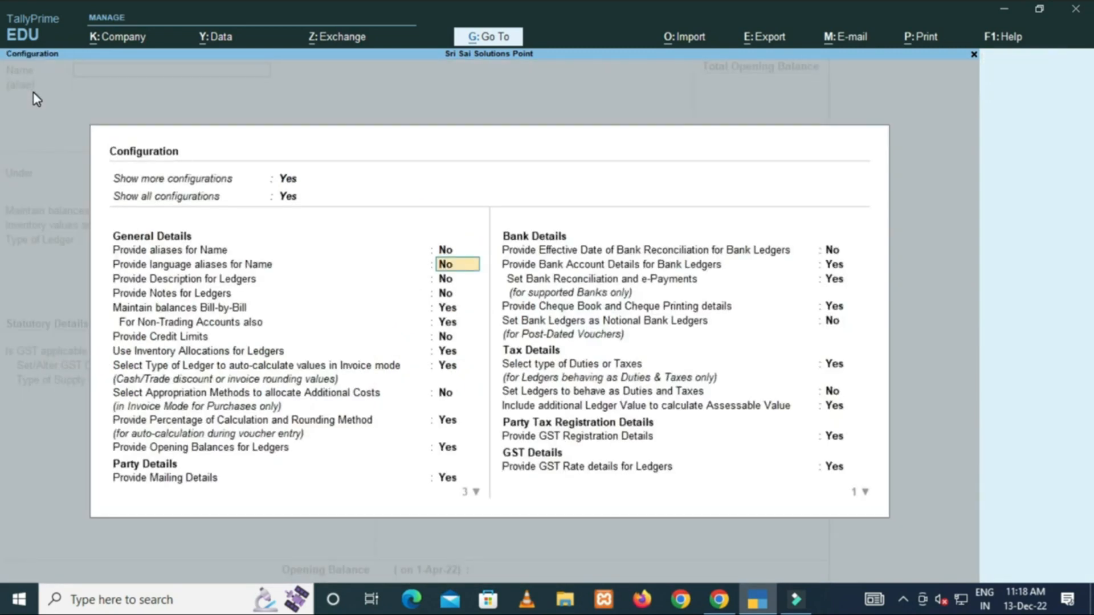
key(Escape)
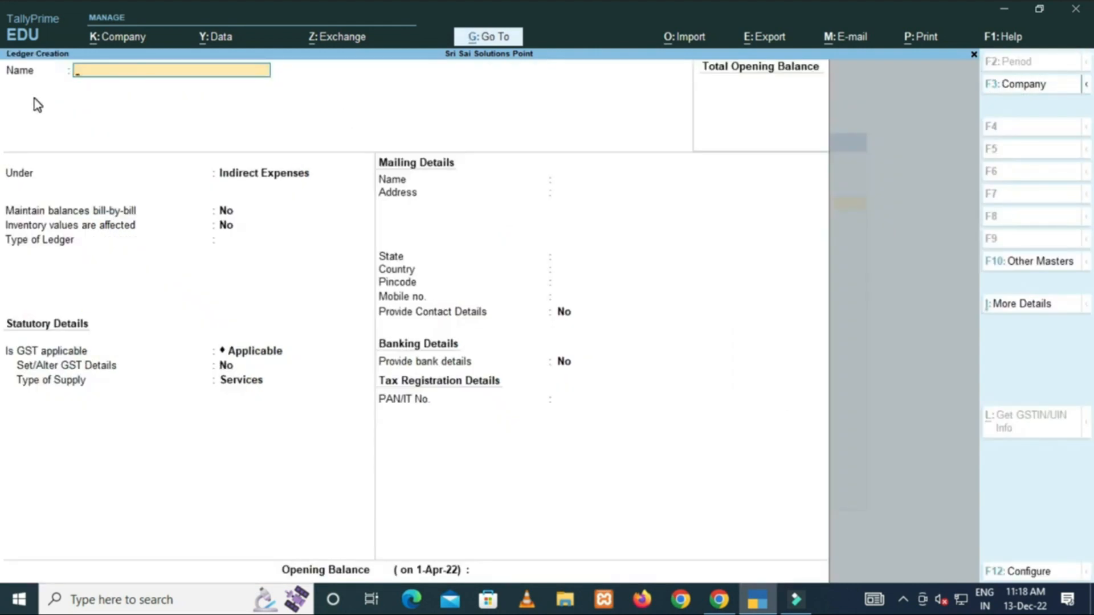
key(F12)
key(Return)
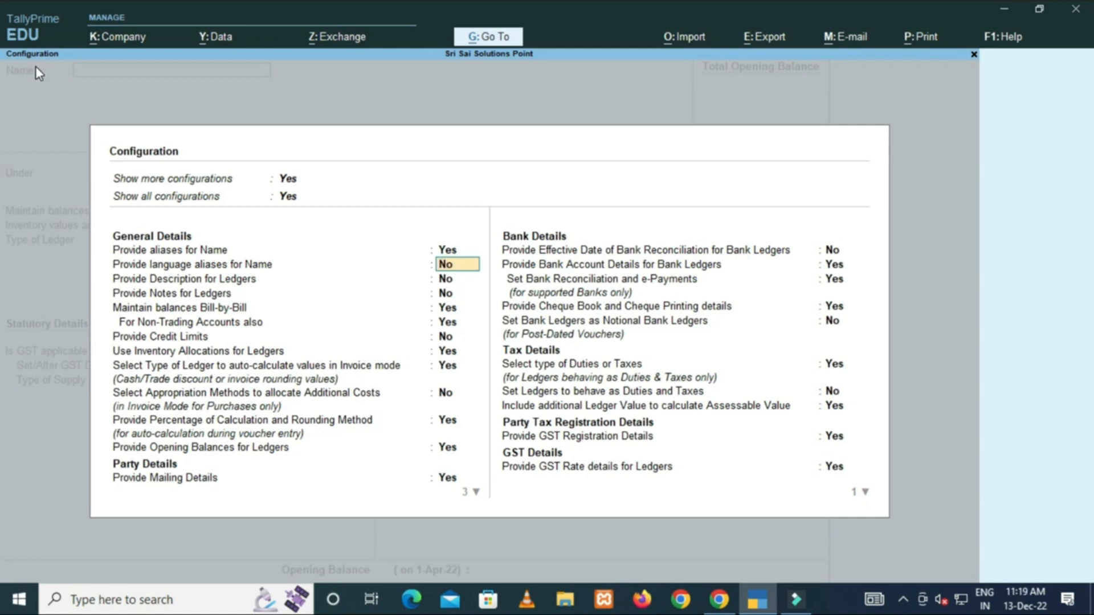
key(ctrl+a)
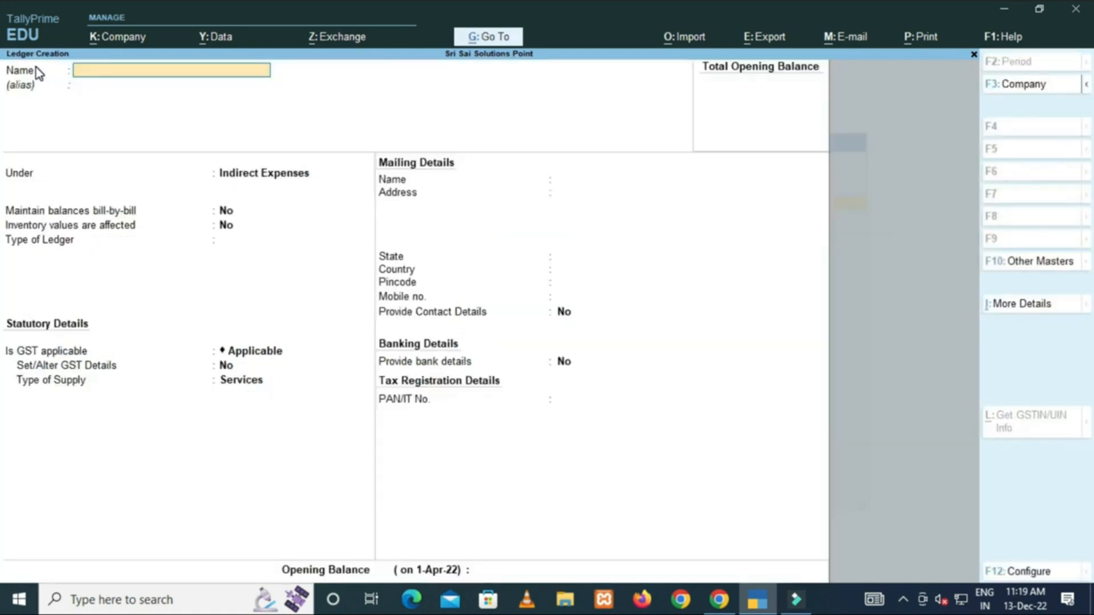
Open the RAJ COMPUTER ledger for alteration and enter a short alias for it.
text(RAJ COMPUTER)
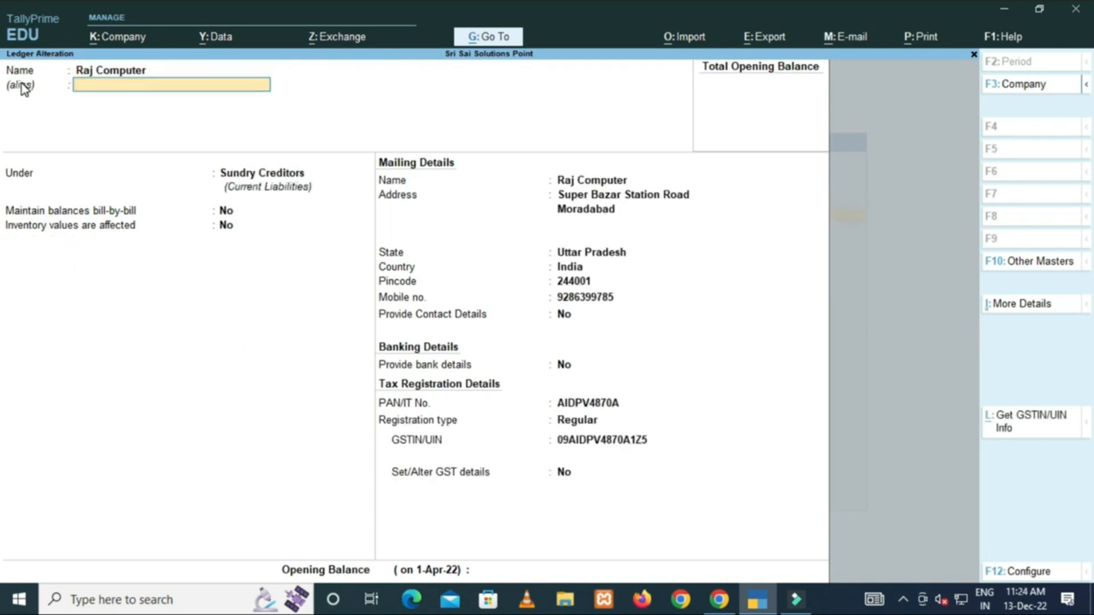
text(SINTU)
key(Return)
key(Return)
key(Return)
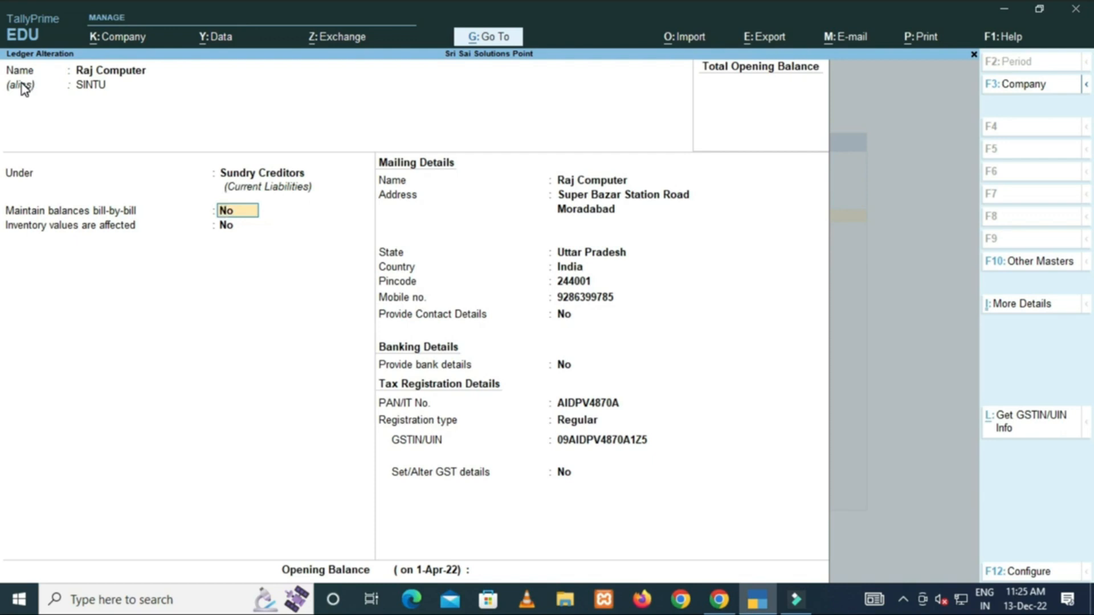
key(F12)
Set Maintain balances Bill-by-Bill to No in the ledger configuration.
key(Down)
key(Down)
text(N)
key(Return)
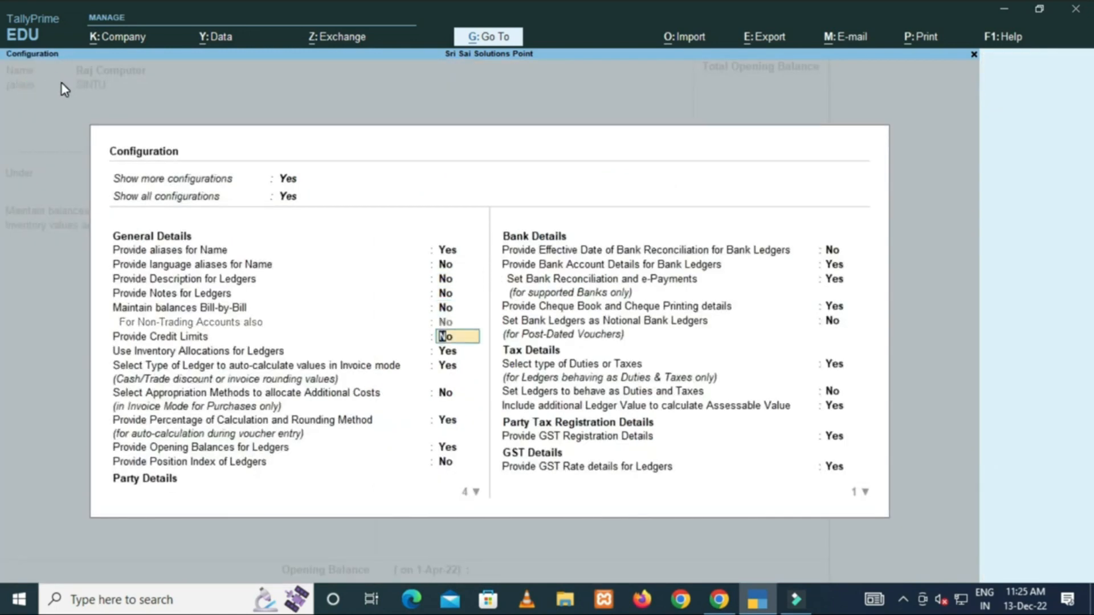
key(ctrl+a)
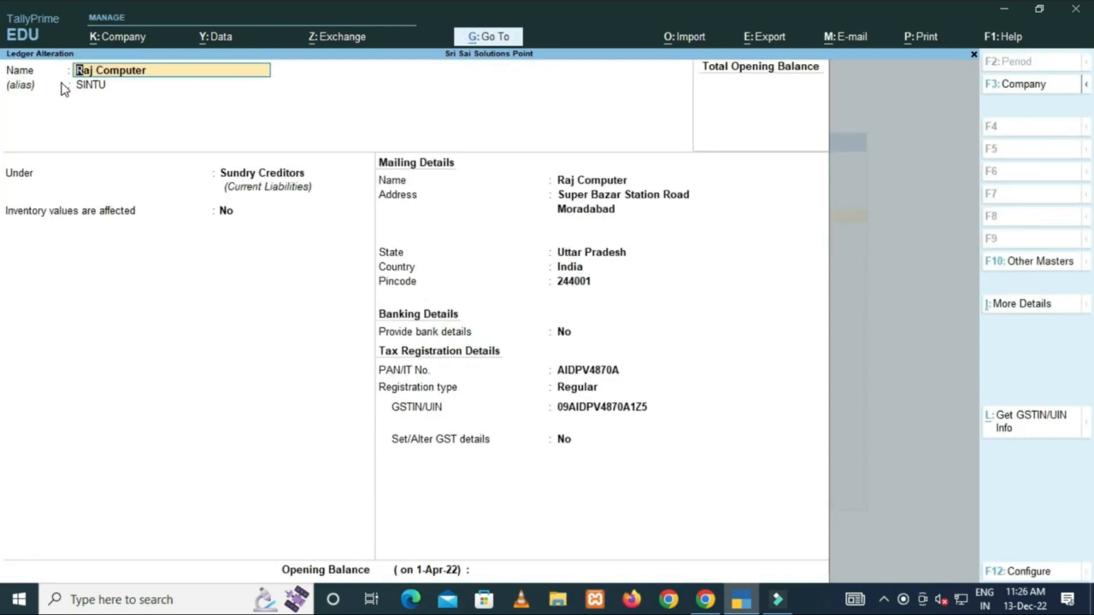
Turn on Provide Contact Details in the ledger configuration.
key(F12)
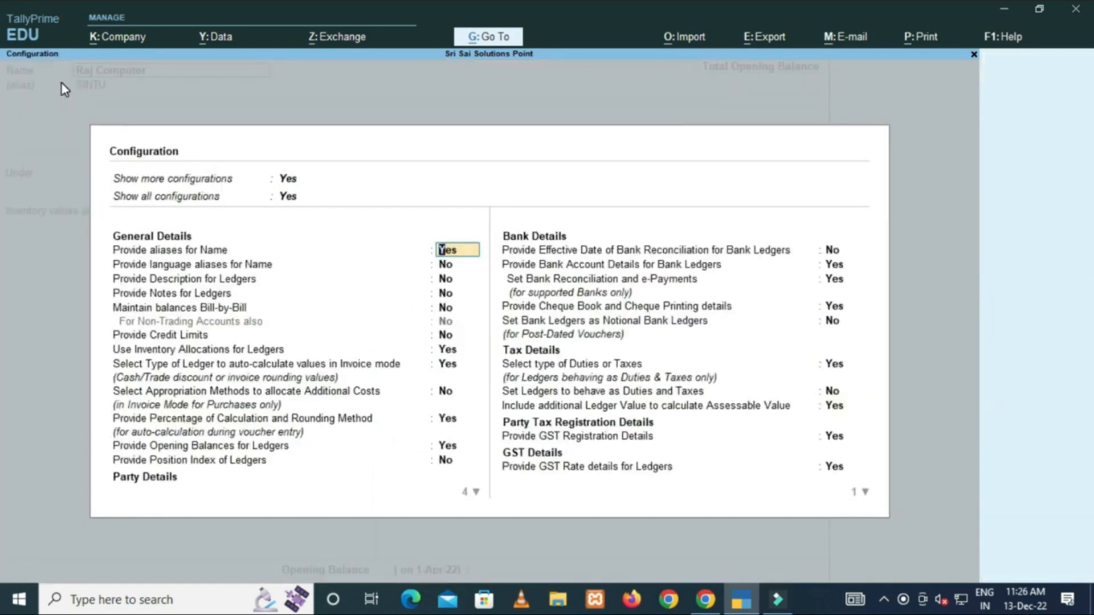
key(Return)
key(Down)
key(Down)
key(Down)
key(Down)
key(Down)
key(Down)
key(Down)
key(Down)
key(Down)
key(Down)
key(Down)
key(Down)
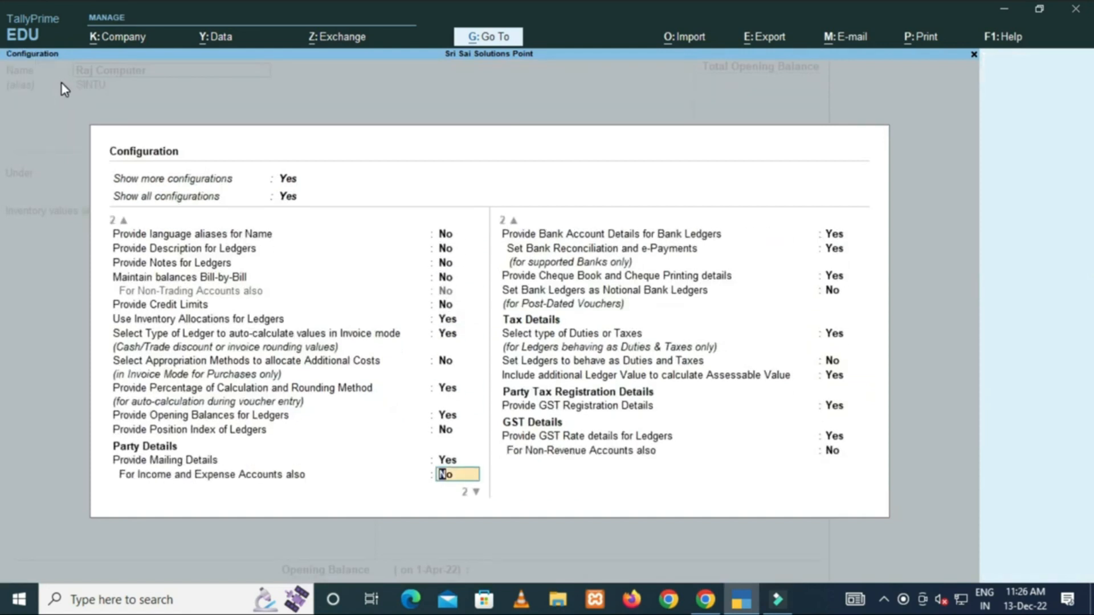
key(Up)
key(Down)
key(Down)
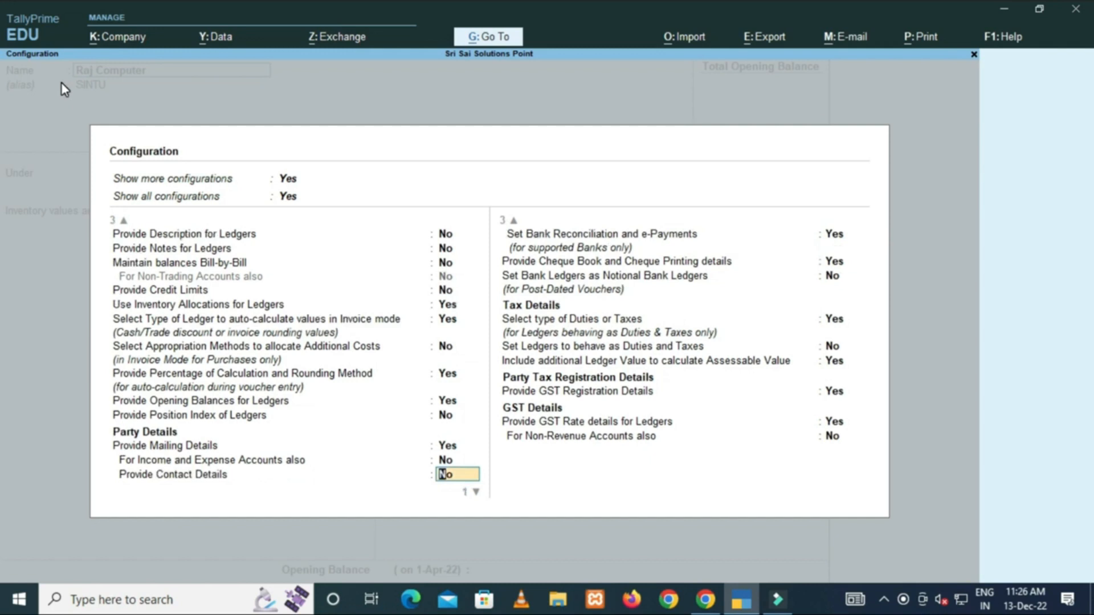
text(Y)
key(Return)
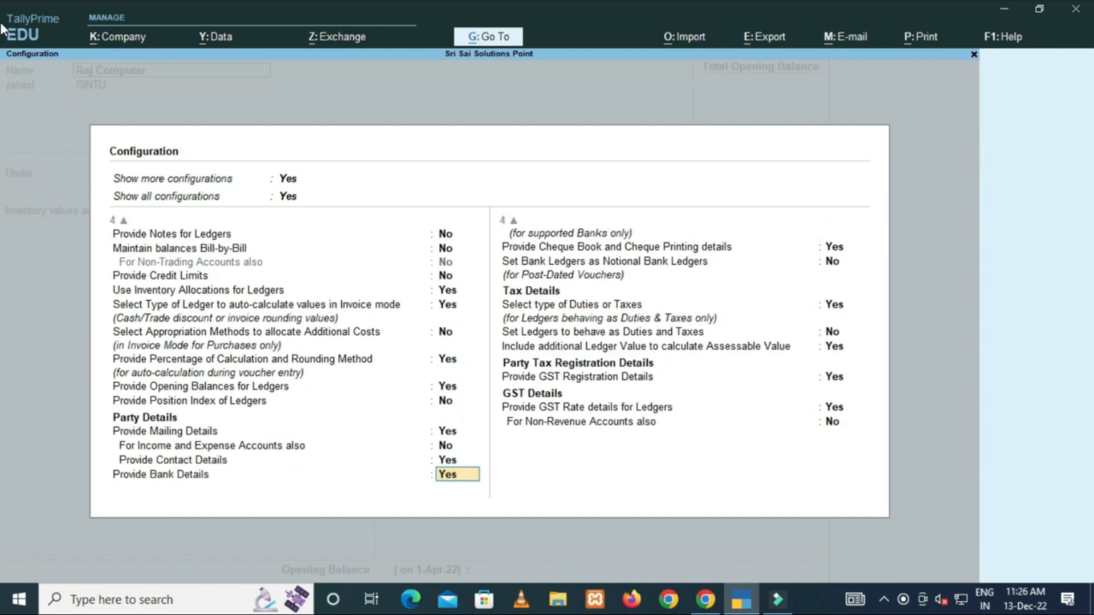
key(Return)
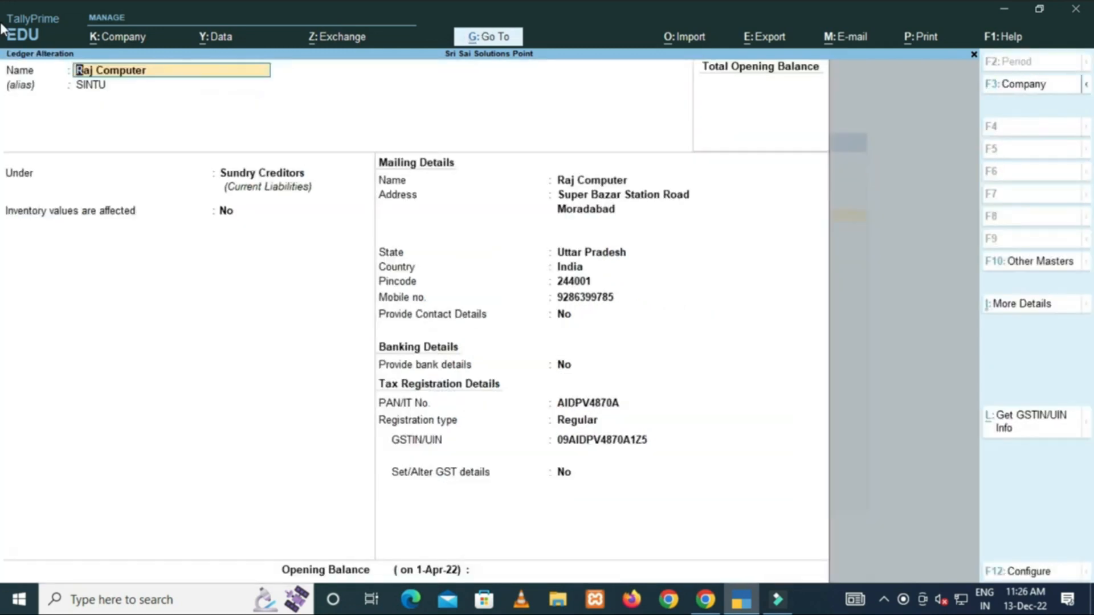
Fill in contact person, phone, fax, e-mail and website for Raj Computer and accept.
click(464, 313)
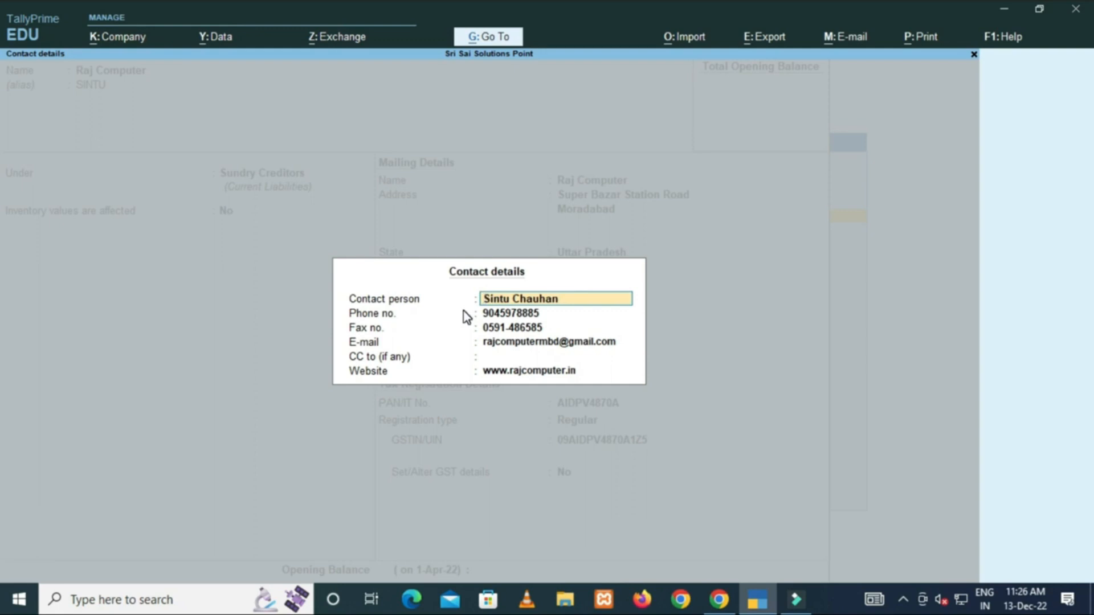
key(ctrl)
key(ctrl+a)
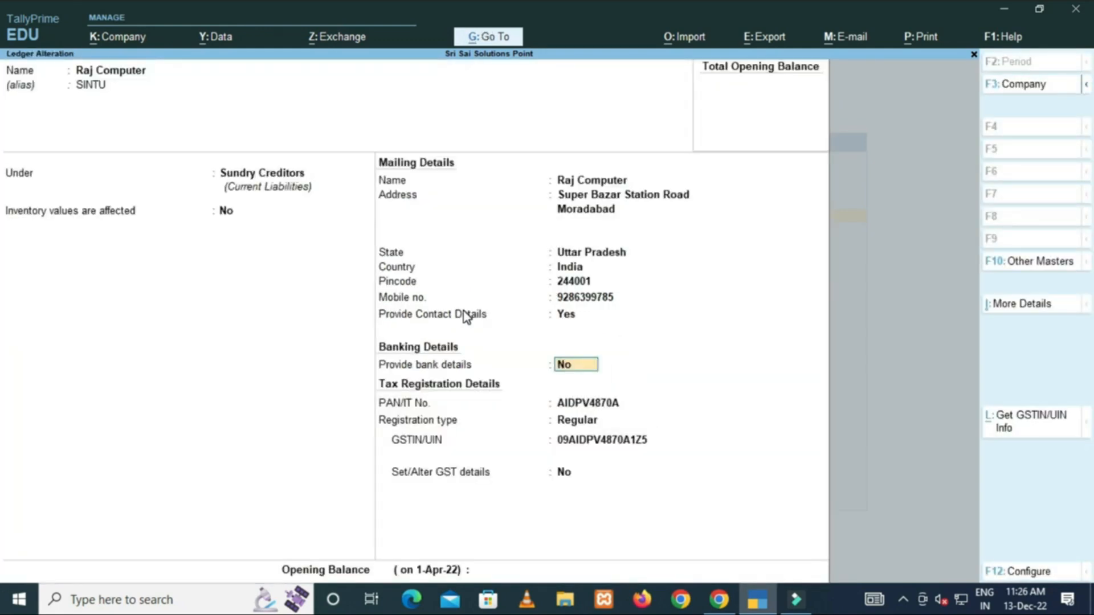